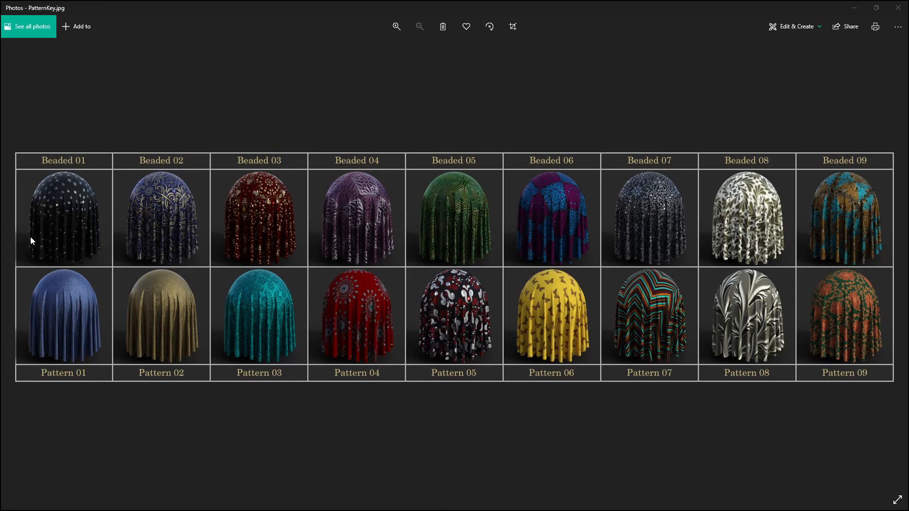
Step: Examine the Beaded 01 to Beaded 09 fabric swatches in PatternKey.jpg at close range
{"action": "scroll", "coordinate": [60, 226], "scroll_direction": "up", "scroll_amount": 3}
{"action": "left_click_drag", "start_coordinate": [62, 218], "coordinate": [238, 302]}
{"action": "scroll", "coordinate": [143, 150], "scroll_direction": "up", "scroll_amount": 1}
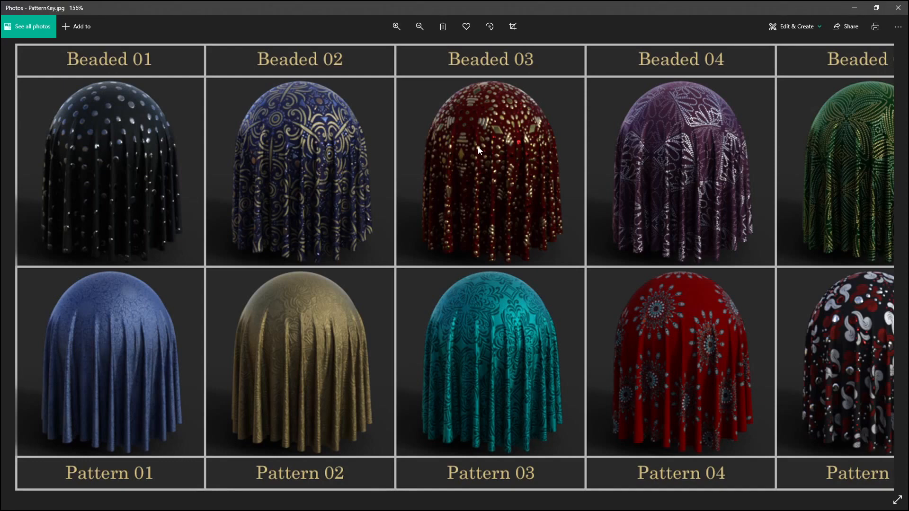
{"action": "left_click_drag", "start_coordinate": [753, 151], "coordinate": [367, 159]}
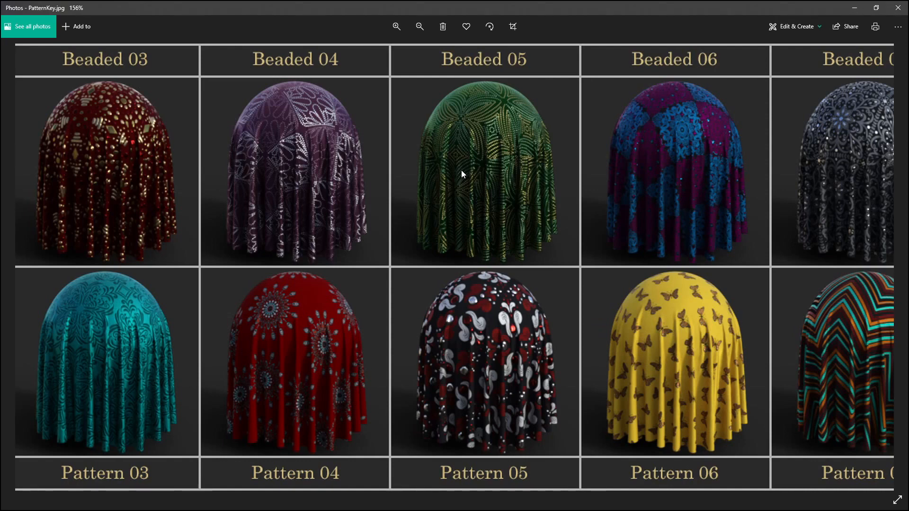
{"action": "scroll", "coordinate": [479, 121], "scroll_direction": "up", "scroll_amount": 5}
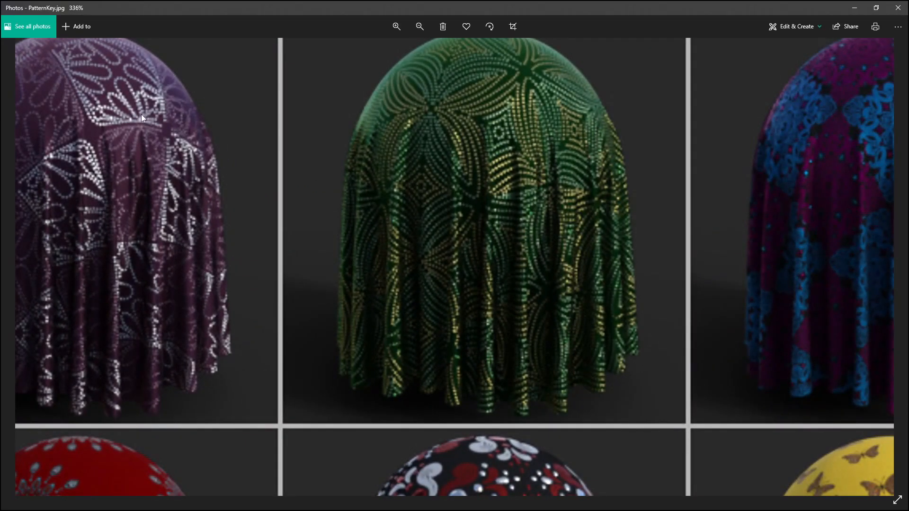
{"action": "left_click_drag", "start_coordinate": [141, 115], "coordinate": [247, 112]}
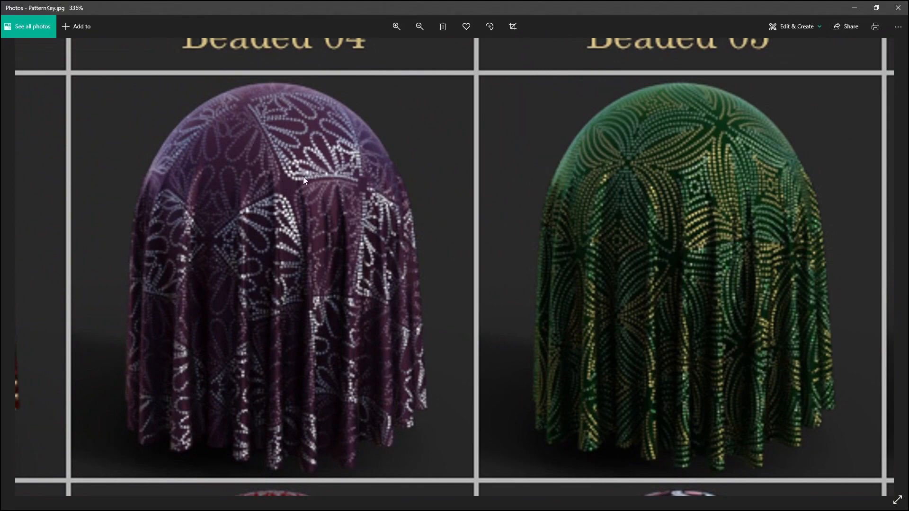
{"action": "scroll", "coordinate": [297, 175], "scroll_direction": "down", "scroll_amount": 4}
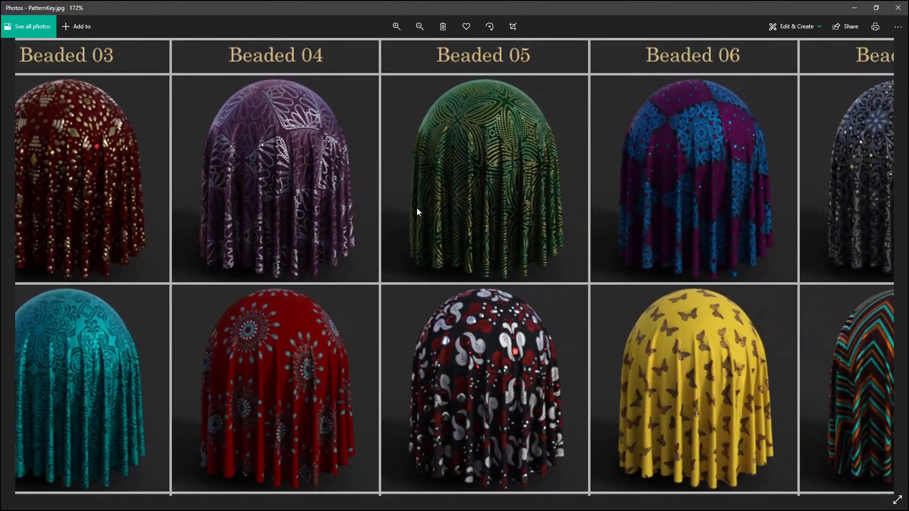
{"action": "left_click_drag", "start_coordinate": [417, 211], "coordinate": [430, 214]}
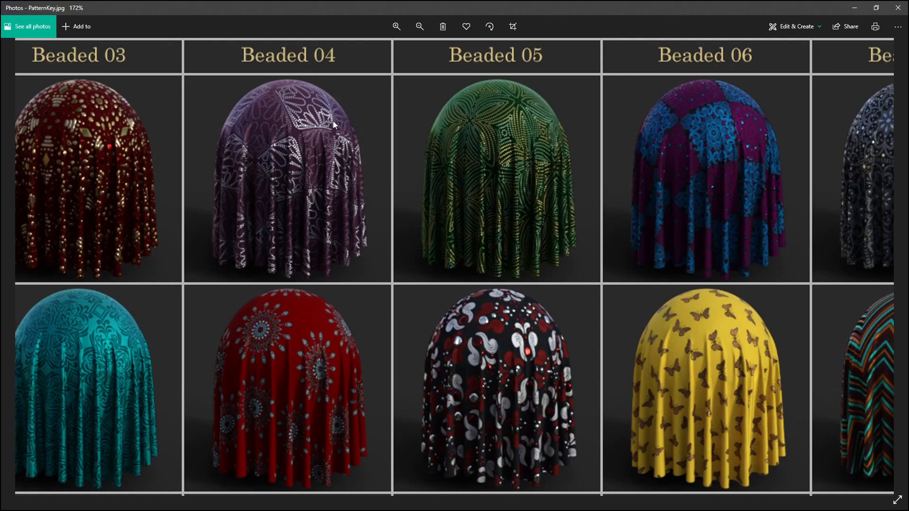
{"action": "left_click_drag", "start_coordinate": [643, 148], "coordinate": [90, 190]}
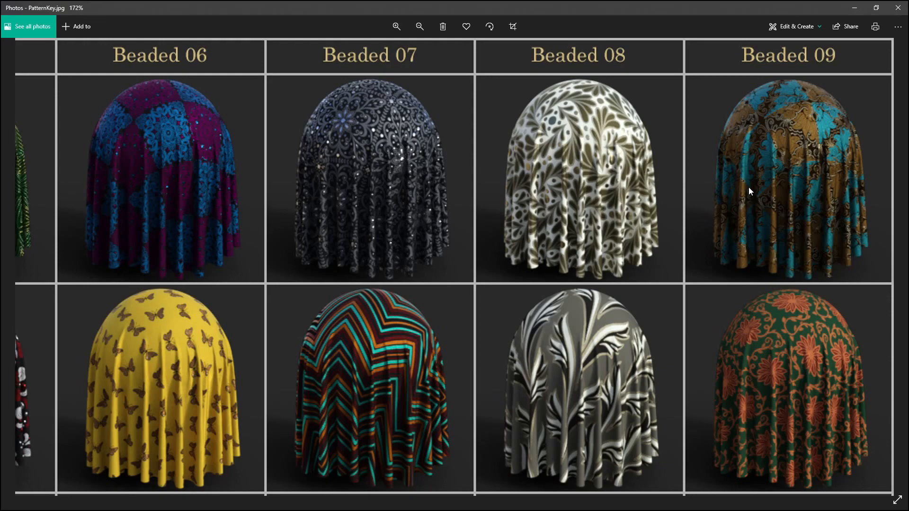
{"action": "scroll", "coordinate": [723, 191], "scroll_direction": "down", "scroll_amount": 5, "text": "ctrl"}
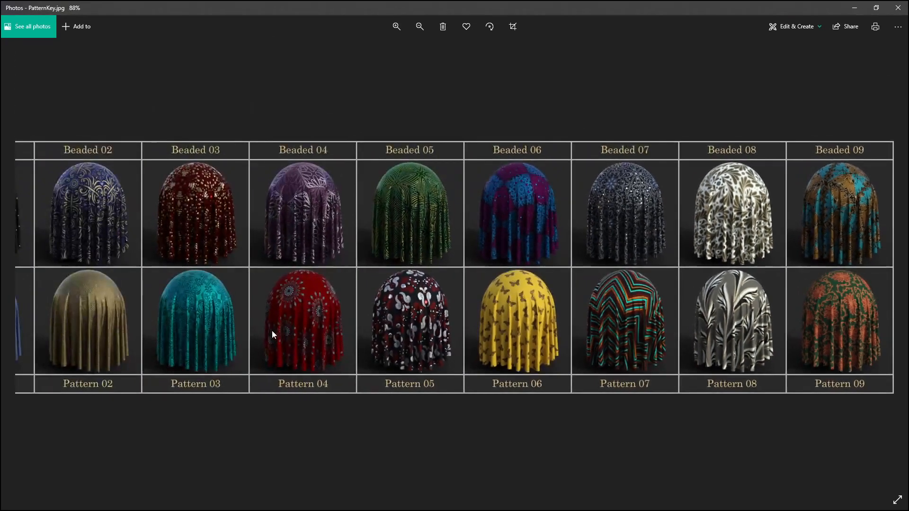
Step: Examine the Pattern 01 to Pattern 09 fabric swatches in PatternKey.jpg at close range
{"action": "left_click_drag", "start_coordinate": [272, 331], "coordinate": [586, 331]}
{"action": "scroll", "coordinate": [126, 341], "scroll_direction": "up", "scroll_amount": 5, "text": "ctrl"}
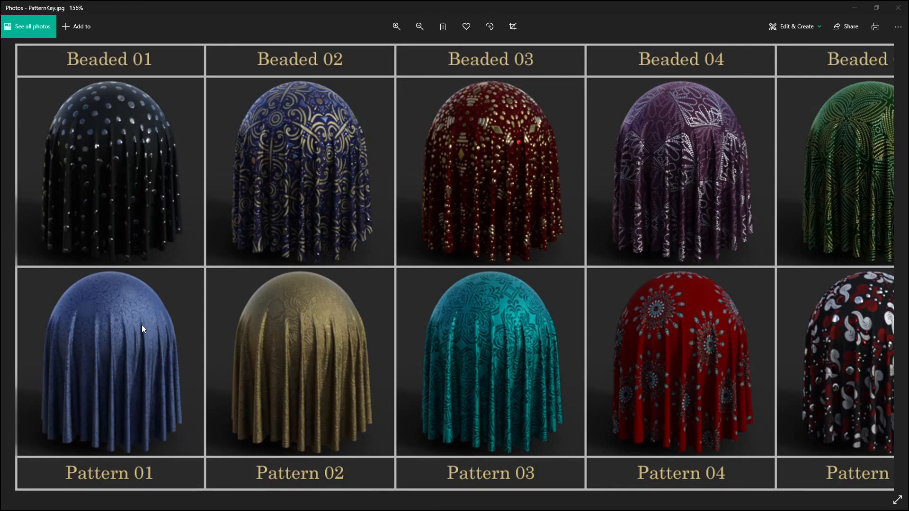
{"action": "scroll", "coordinate": [302, 323], "scroll_direction": "up", "scroll_amount": 5}
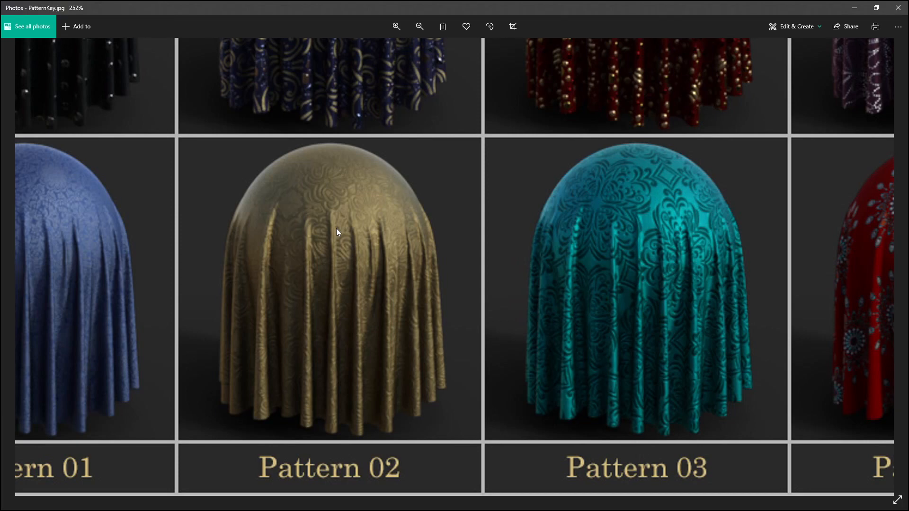
{"action": "left_click_drag", "start_coordinate": [701, 256], "coordinate": [420, 252]}
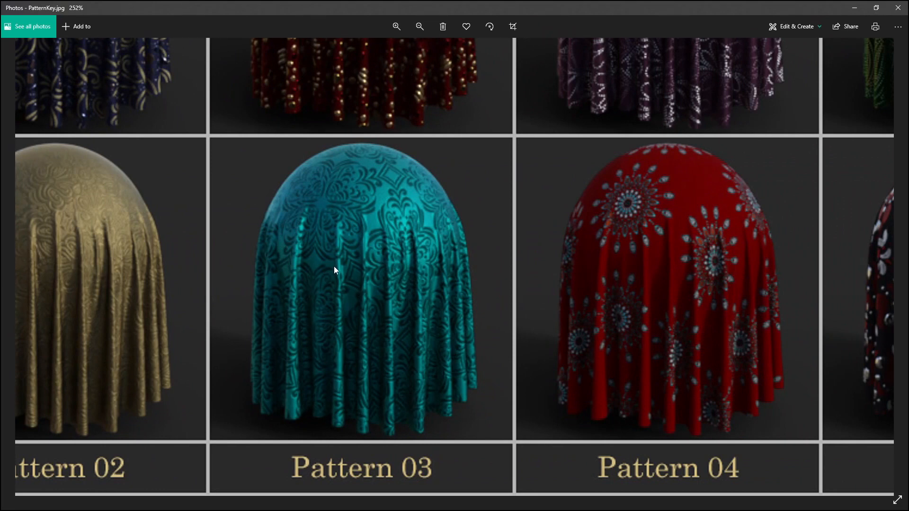
{"action": "left_click_drag", "start_coordinate": [683, 258], "coordinate": [438, 273]}
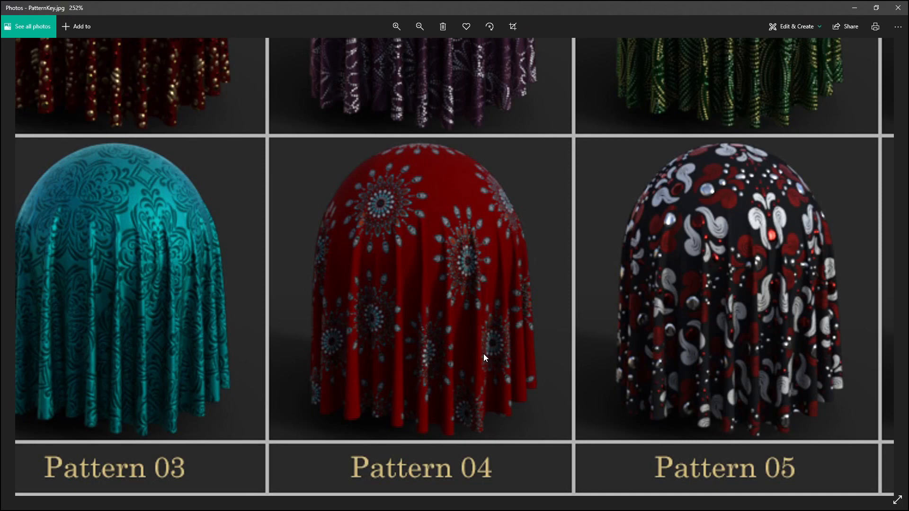
{"action": "left_click_drag", "start_coordinate": [761, 336], "coordinate": [438, 311]}
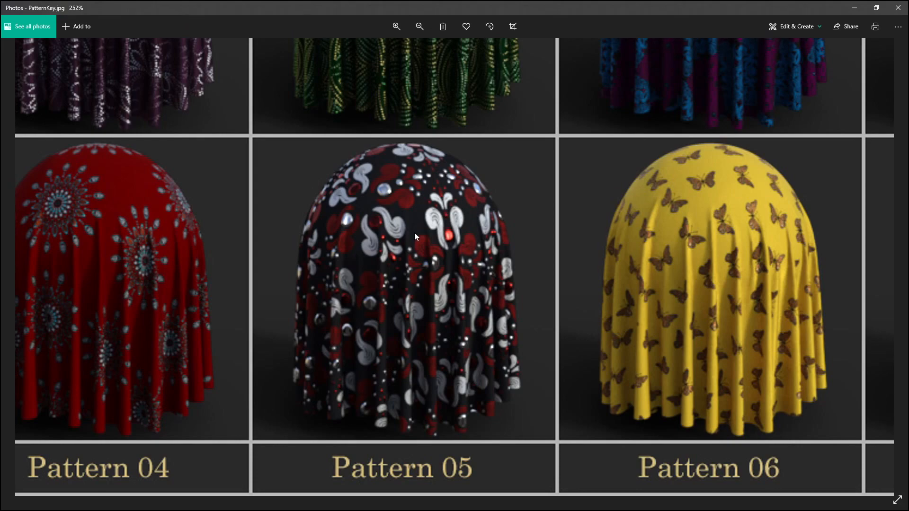
{"action": "scroll", "coordinate": [414, 232], "scroll_direction": "down", "scroll_amount": 5}
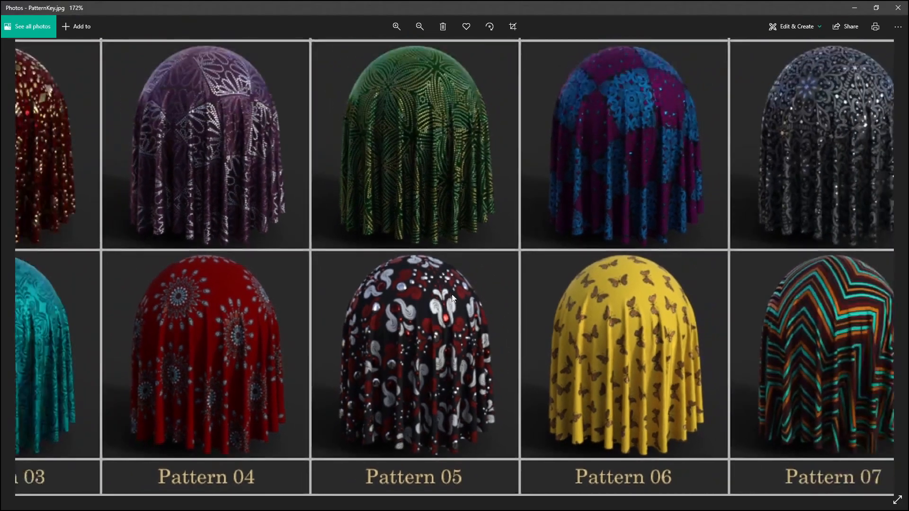
{"action": "scroll", "coordinate": [454, 299], "scroll_direction": "down", "scroll_amount": 2}
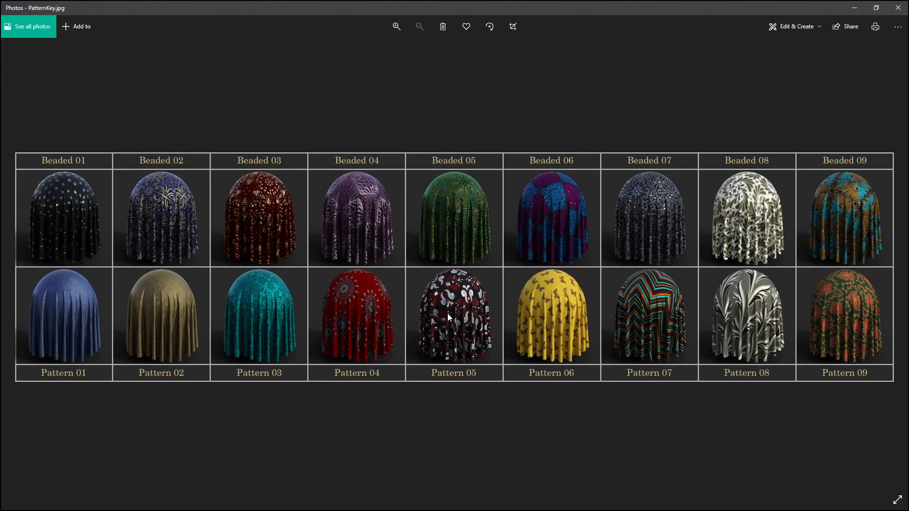
{"action": "scroll", "coordinate": [514, 347], "scroll_direction": "up", "scroll_amount": 3, "text": "ctrl"}
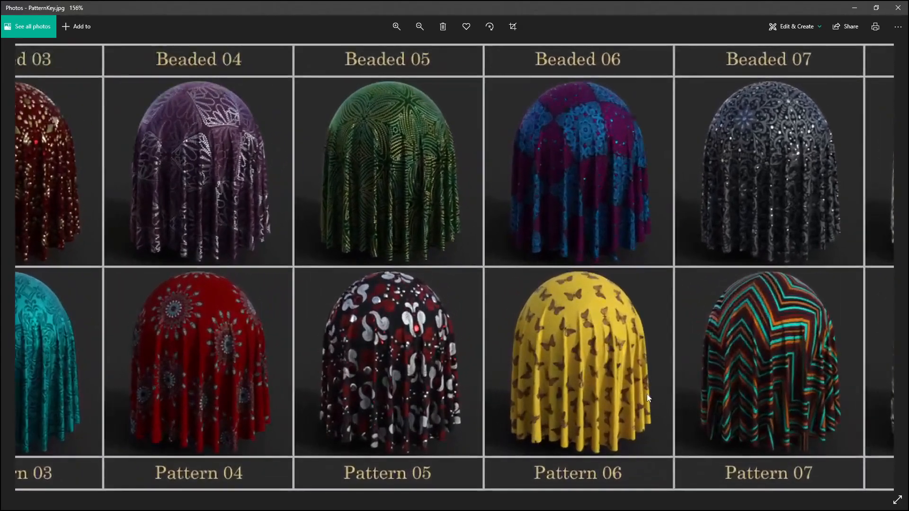
{"action": "left_click_drag", "start_coordinate": [647, 398], "coordinate": [330, 291]}
{"action": "left_click_drag", "start_coordinate": [463, 348], "coordinate": [450, 271]}
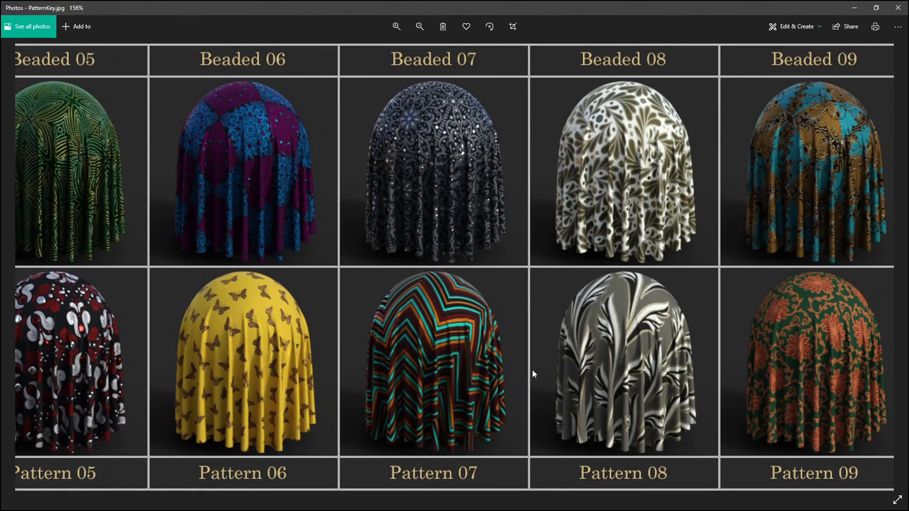
{"action": "left_click_drag", "start_coordinate": [532, 370], "coordinate": [504, 361]}
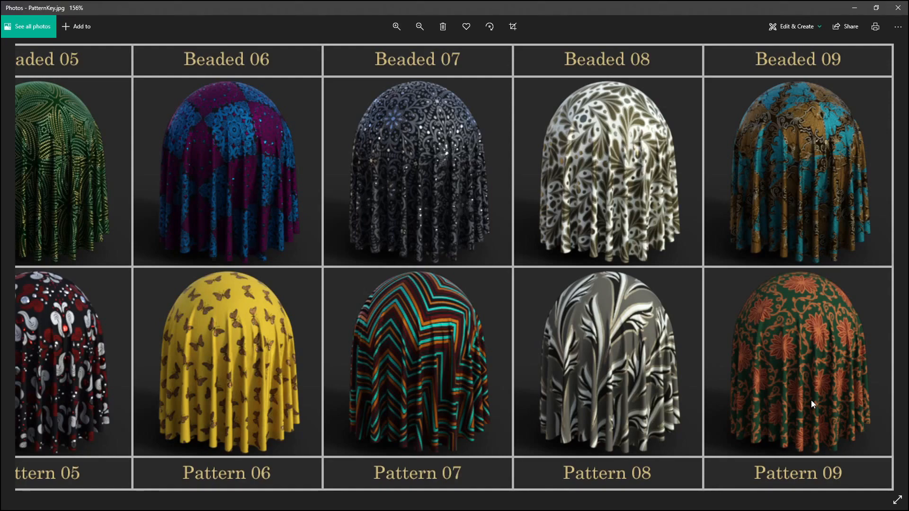
{"action": "scroll", "coordinate": [555, 277], "scroll_direction": "down", "scroll_amount": 5}
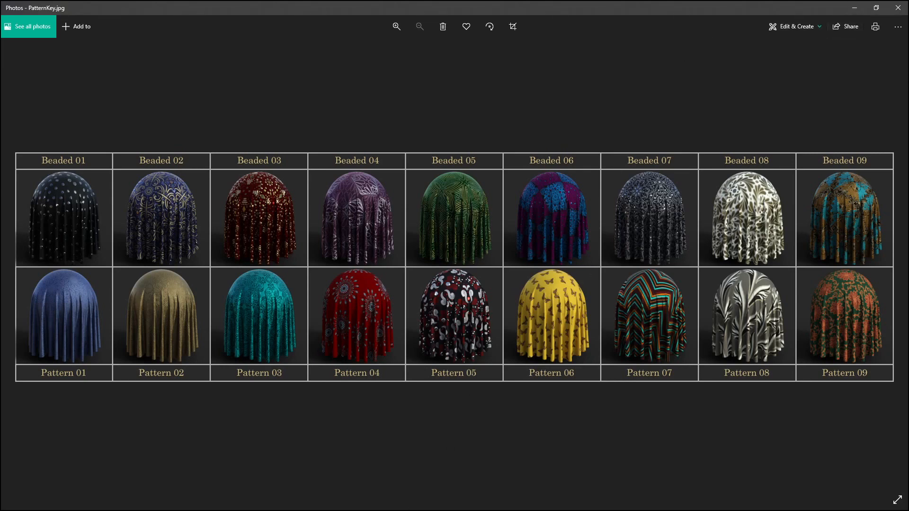
Step: Switch to DAZ Studio, collapse the Surfaces pane and set the viewport draw style to NVIDIA Iray
{"action": "mouse_move", "coordinate": [412, 510]}
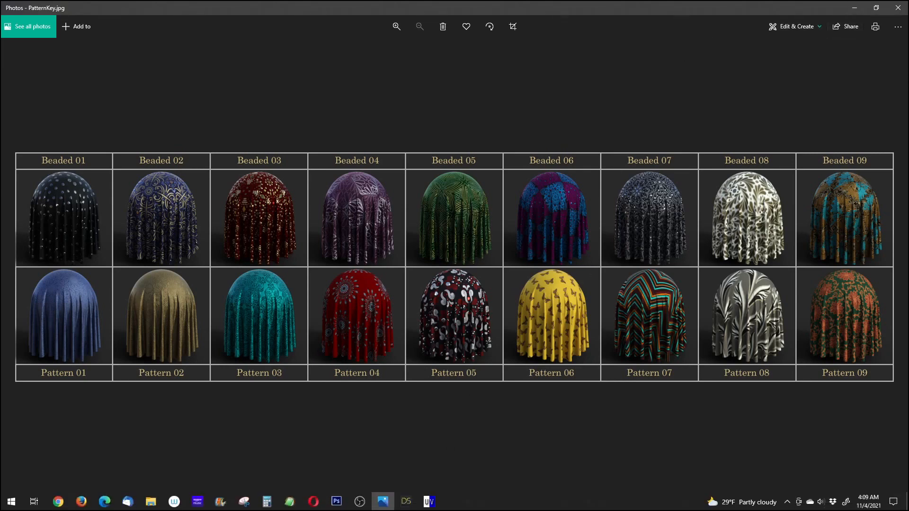
{"action": "left_click", "coordinate": [407, 507]}
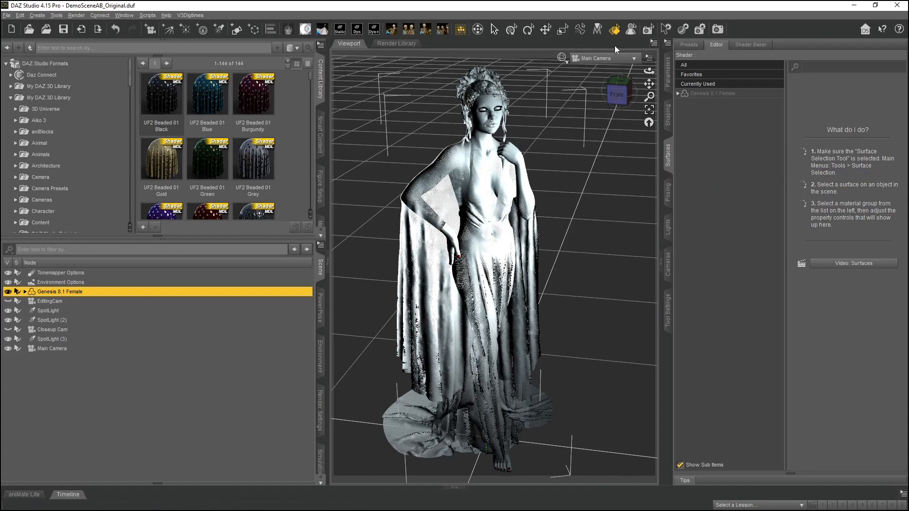
{"action": "left_click", "coordinate": [669, 166]}
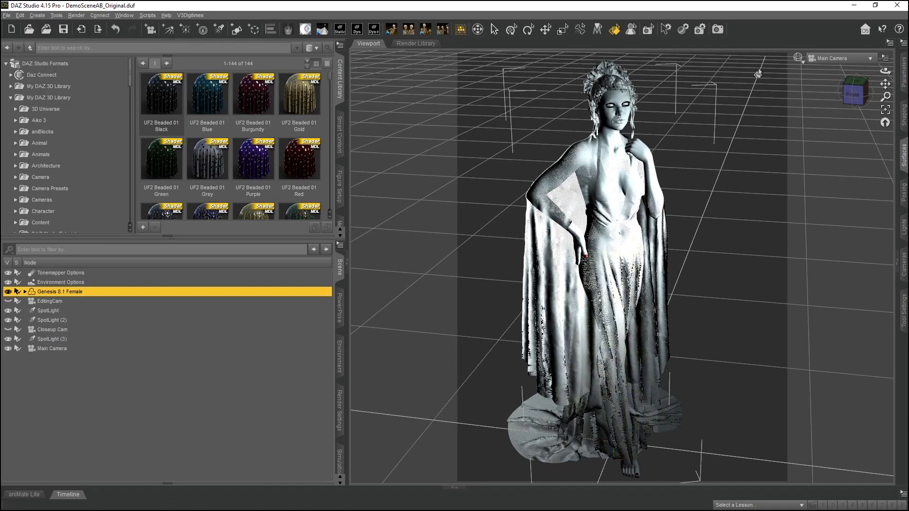
{"action": "left_click", "coordinate": [808, 66]}
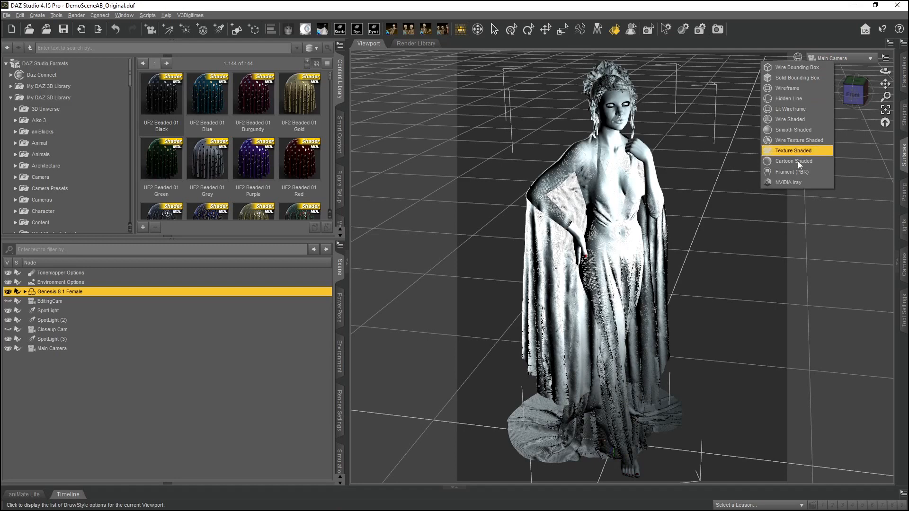
{"action": "left_click", "coordinate": [797, 181]}
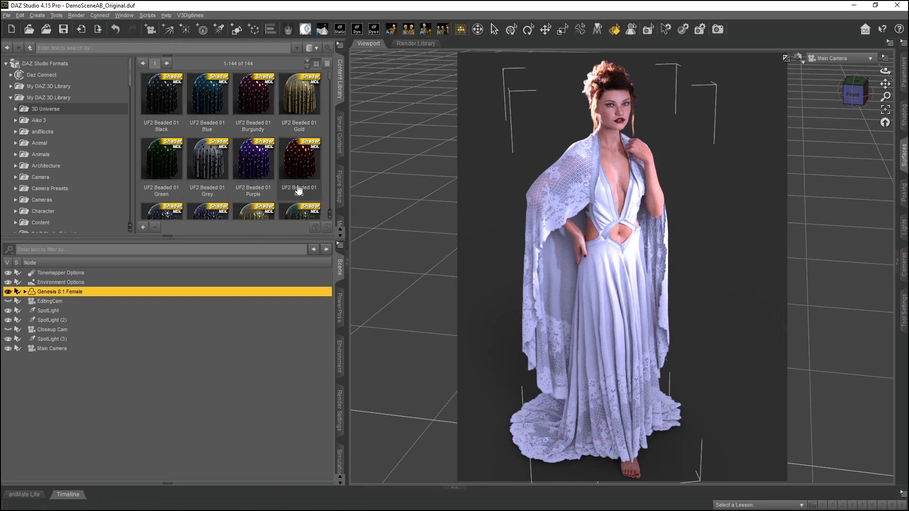
Step: Collapse the Scene and Content Library panes and display the Main Camera view in the Wire Texture Shaded draw style
{"action": "mouse_move", "coordinate": [298, 190]}
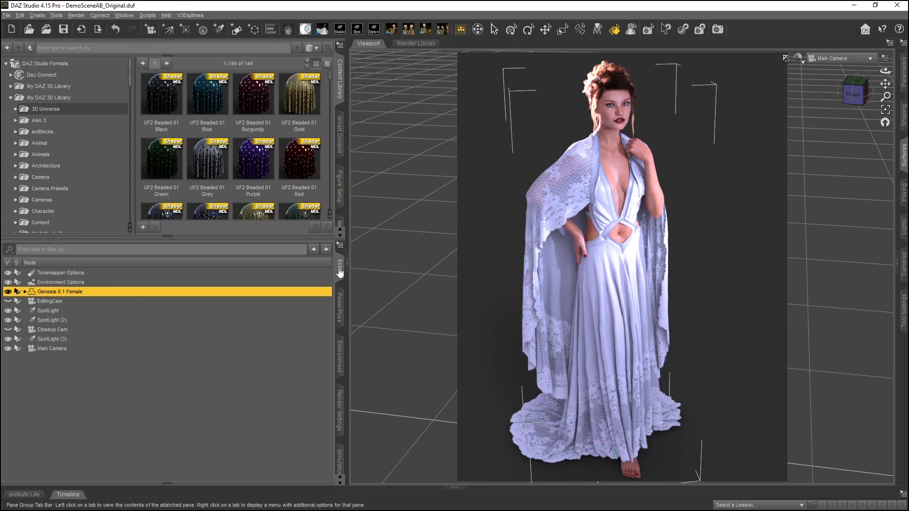
{"action": "left_click", "coordinate": [340, 271]}
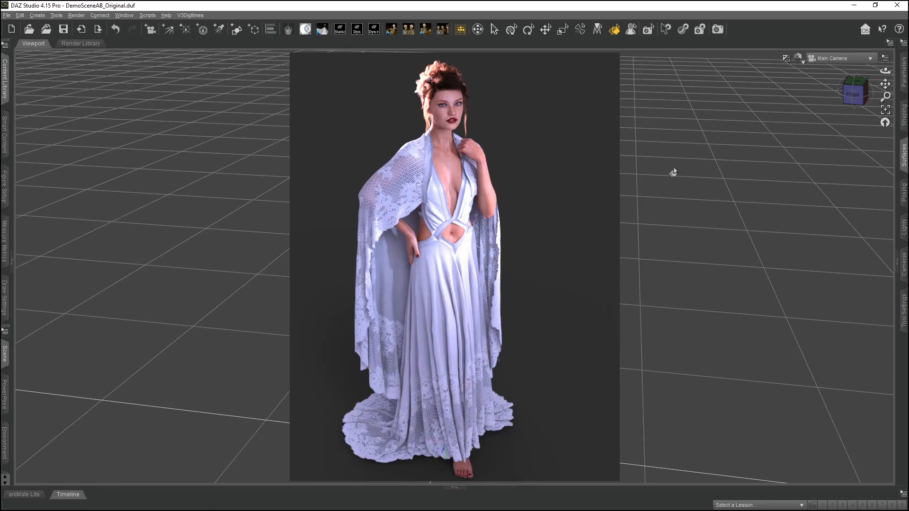
{"action": "left_click", "coordinate": [798, 58]}
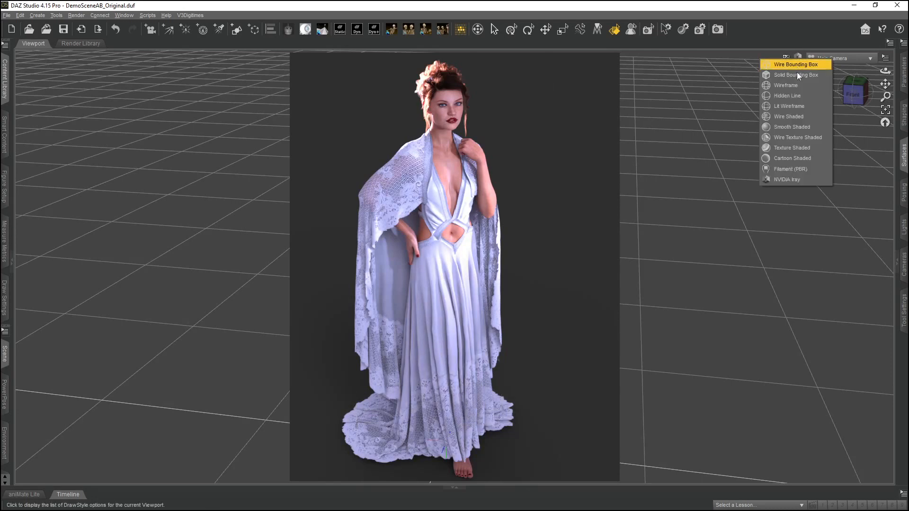
{"action": "left_click", "coordinate": [793, 140]}
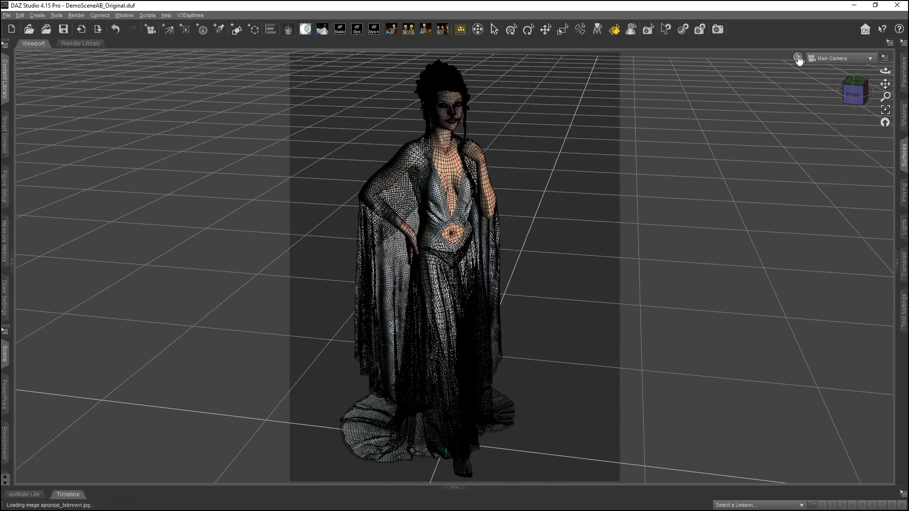
{"action": "left_click", "coordinate": [826, 57]}
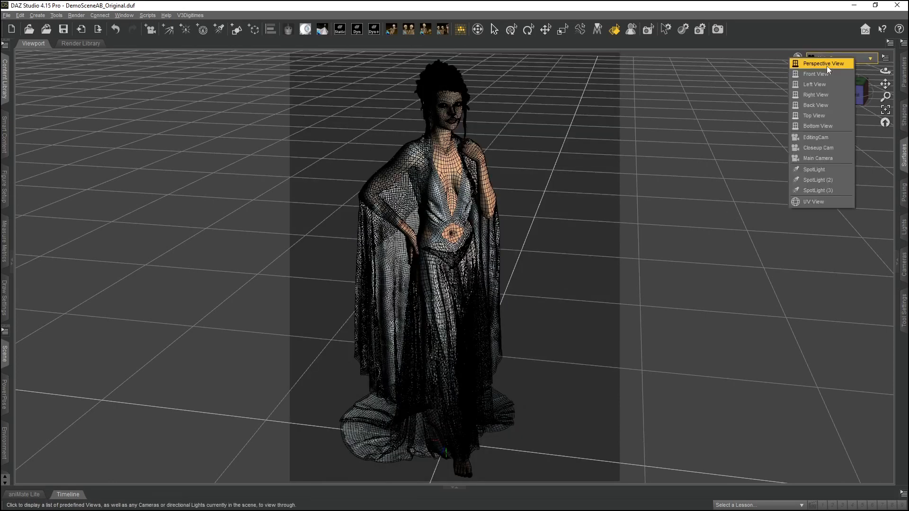
{"action": "left_click", "coordinate": [833, 160]}
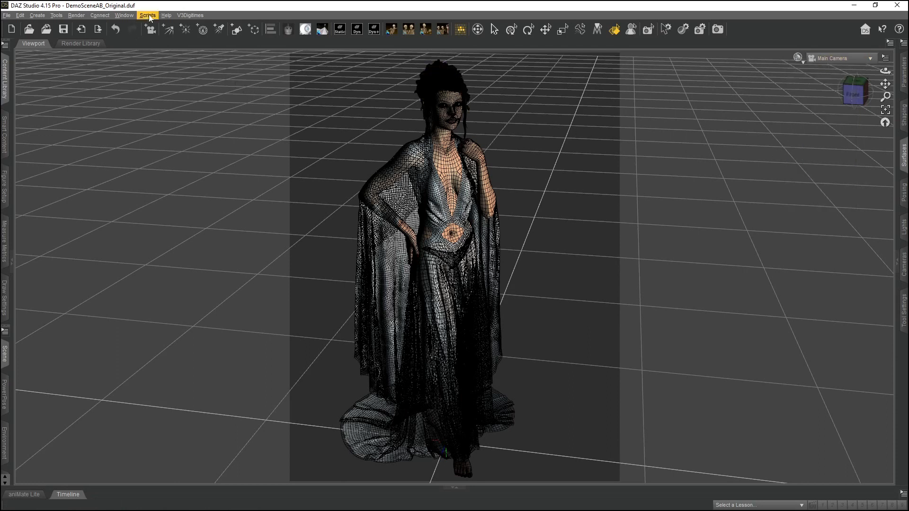
Step: Split the viewport into two side-by-side views and switch the Front View one to UV View
{"action": "left_click", "coordinate": [123, 15]}
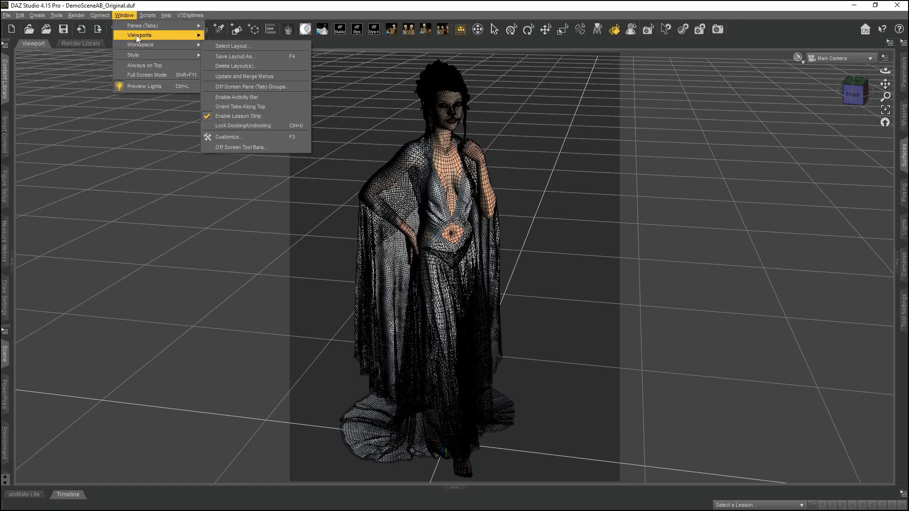
{"action": "mouse_move", "coordinate": [135, 36]}
{"action": "left_click", "coordinate": [224, 50]}
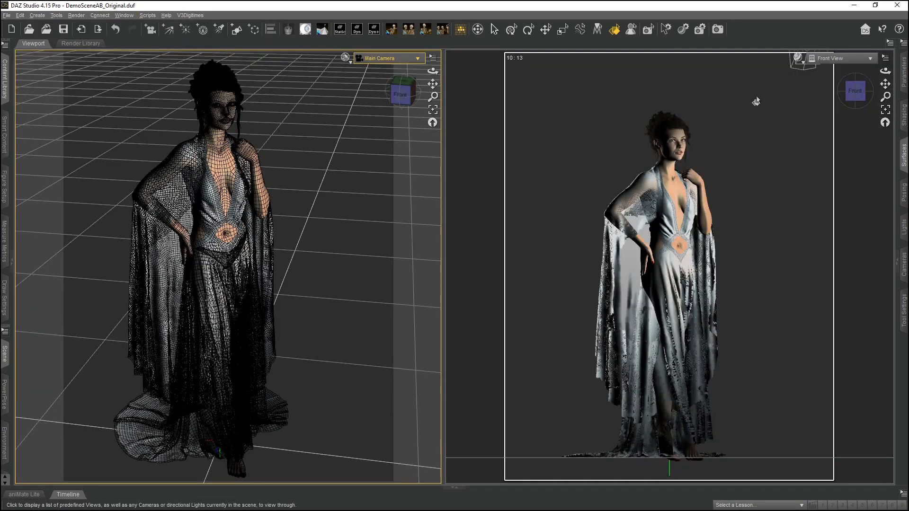
{"action": "left_click", "coordinate": [798, 58]}
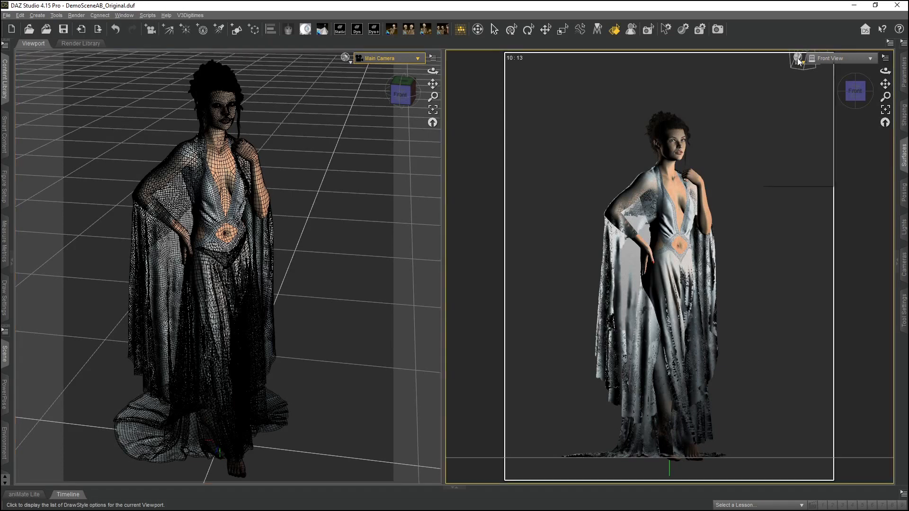
{"action": "left_click", "coordinate": [842, 58]}
{"action": "left_click", "coordinate": [840, 59]}
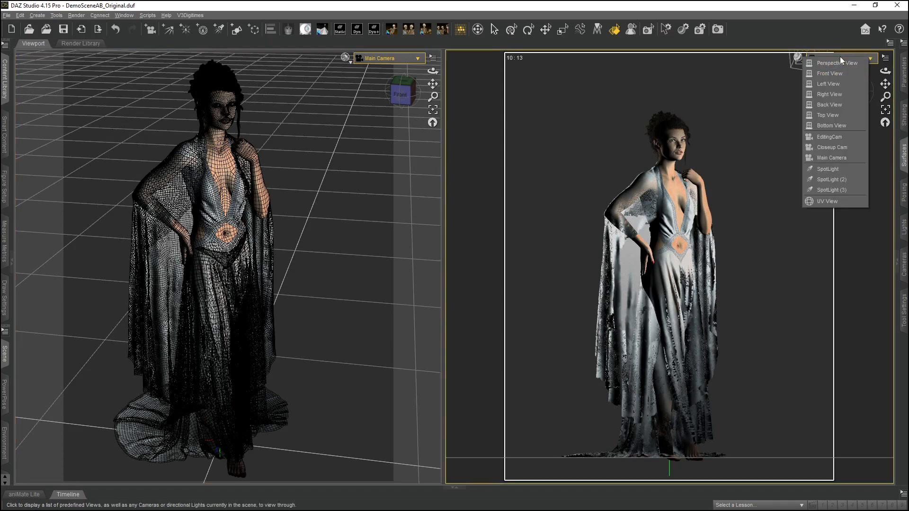
{"action": "left_click", "coordinate": [827, 202]}
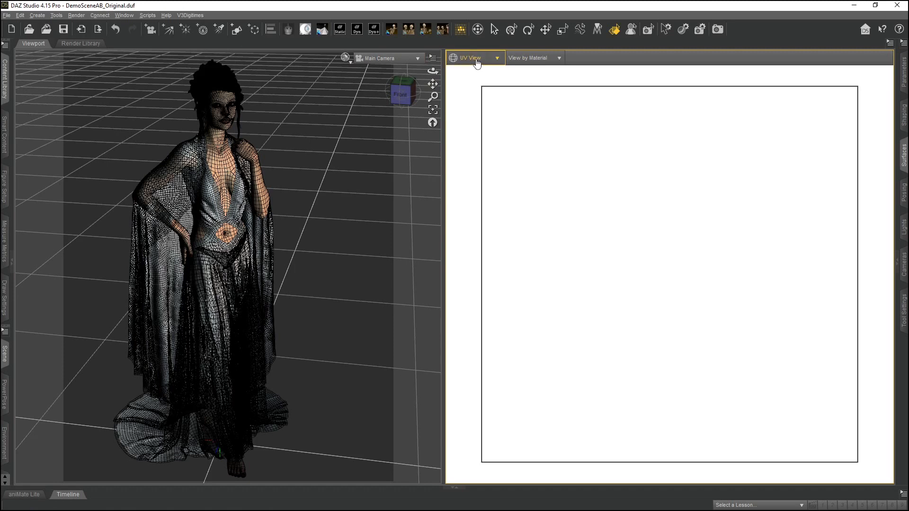
Step: Set the UV View to View by Material and pick the gown's chest panels with the Surface Selection tool to display their UVs
{"action": "left_click", "coordinate": [550, 60]}
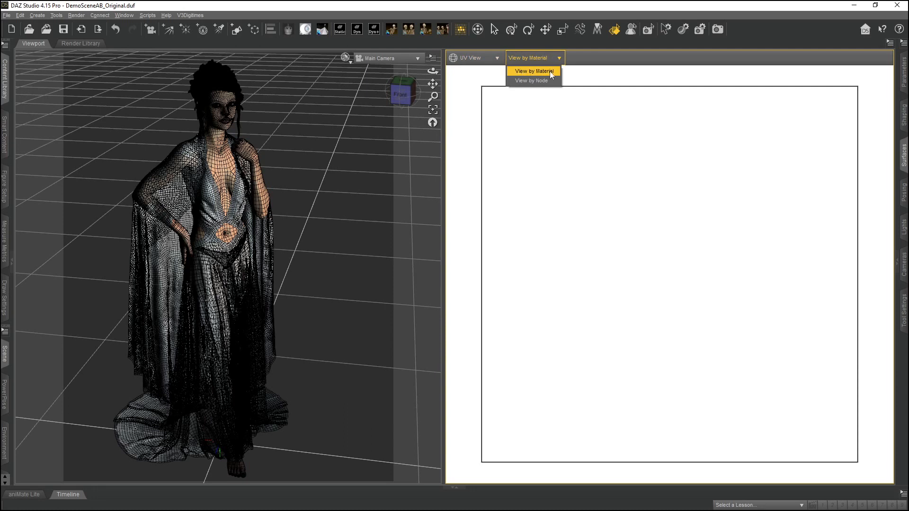
{"action": "left_click", "coordinate": [552, 72]}
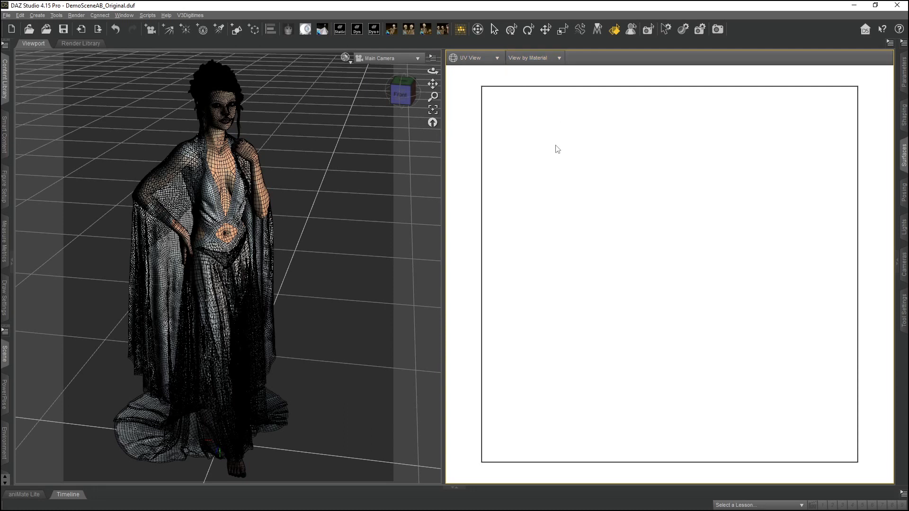
{"action": "left_click", "coordinate": [612, 31]}
{"action": "left_click", "coordinate": [208, 204]}
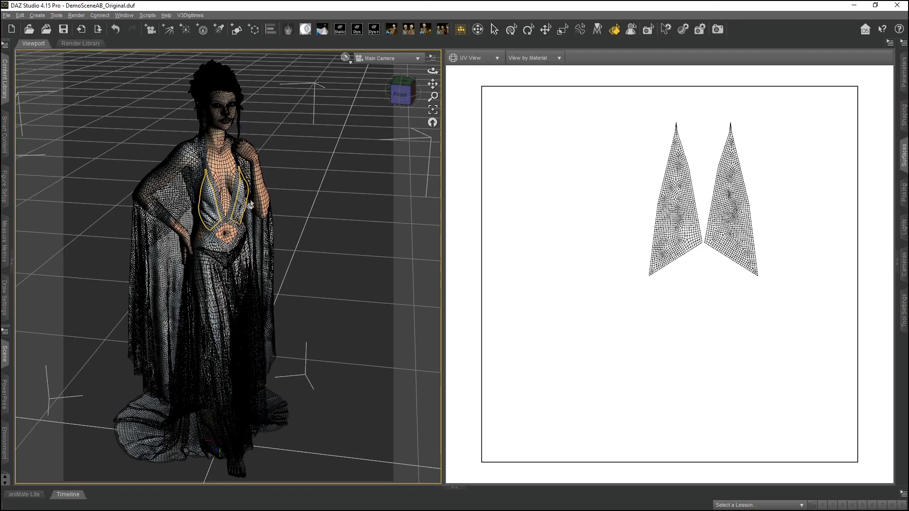
Step: Change the Main Camera viewport to Perspective View and frame the gown's bodice panels up close to inspect their mesh
{"action": "left_click", "coordinate": [391, 58]}
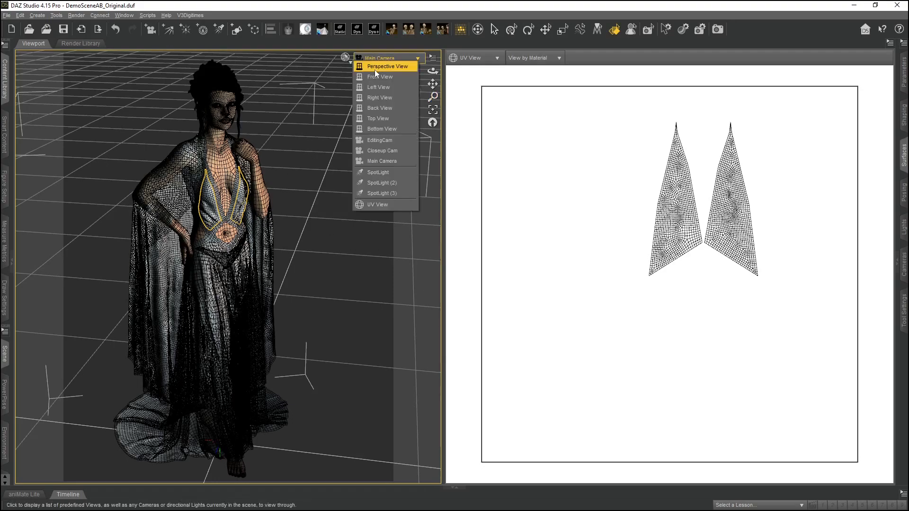
{"action": "left_click", "coordinate": [374, 69]}
{"action": "left_click_drag", "start_coordinate": [433, 96], "coordinate": [432, 140]}
{"action": "left_click_drag", "start_coordinate": [434, 84], "coordinate": [442, 232]}
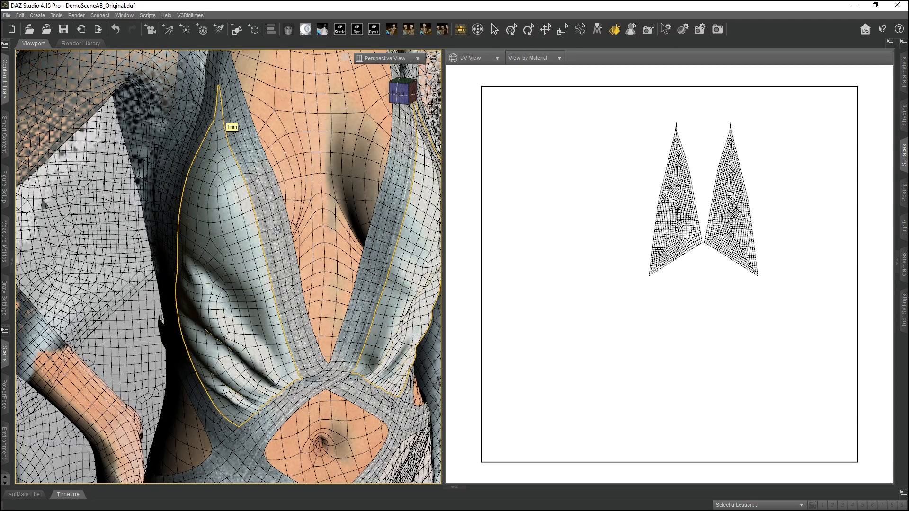
Step: Expand the Surfaces pane and look through the TopPanels surface's shader properties
{"action": "left_click", "coordinate": [904, 164]}
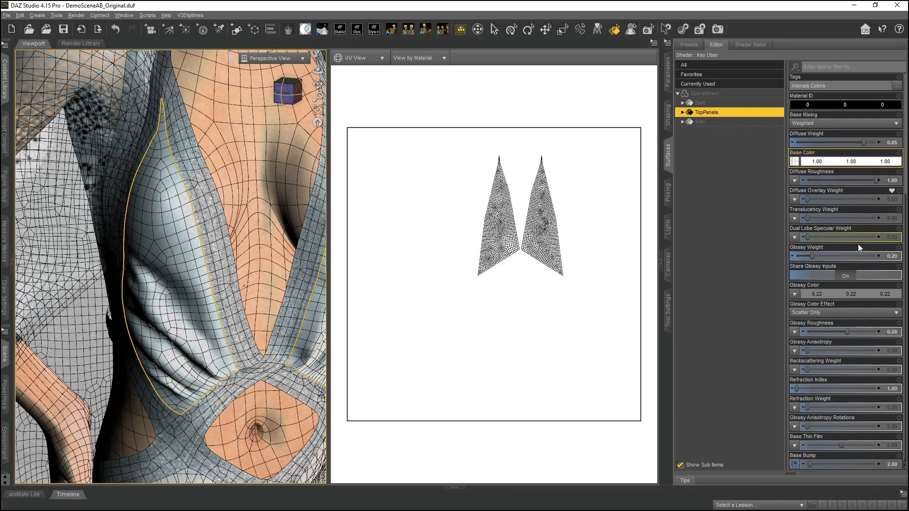
{"action": "scroll", "coordinate": [851, 218], "scroll_direction": "down", "scroll_amount": 15}
{"action": "scroll", "coordinate": [858, 243], "scroll_direction": "up", "scroll_amount": 15}
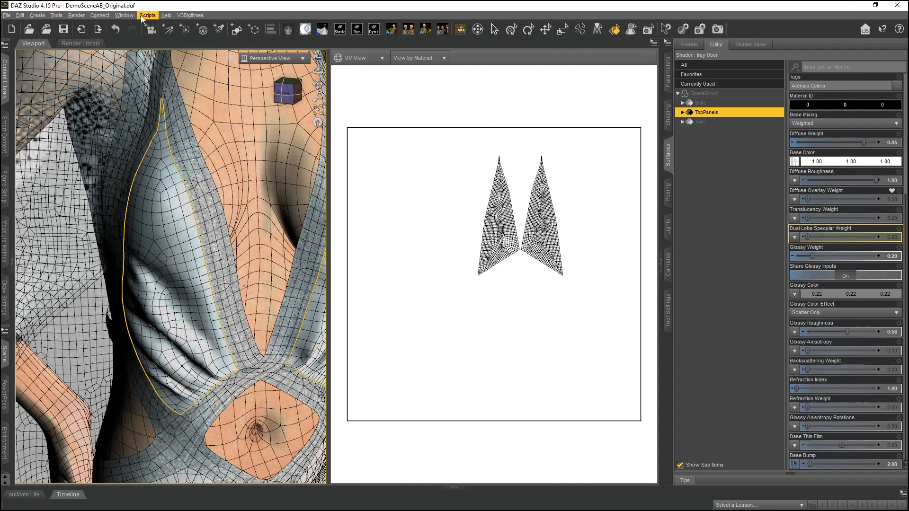
Step: Return to a single viewport showing the Main Camera view and deselect the gown
{"action": "left_click", "coordinate": [125, 15]}
{"action": "mouse_move", "coordinate": [138, 35]}
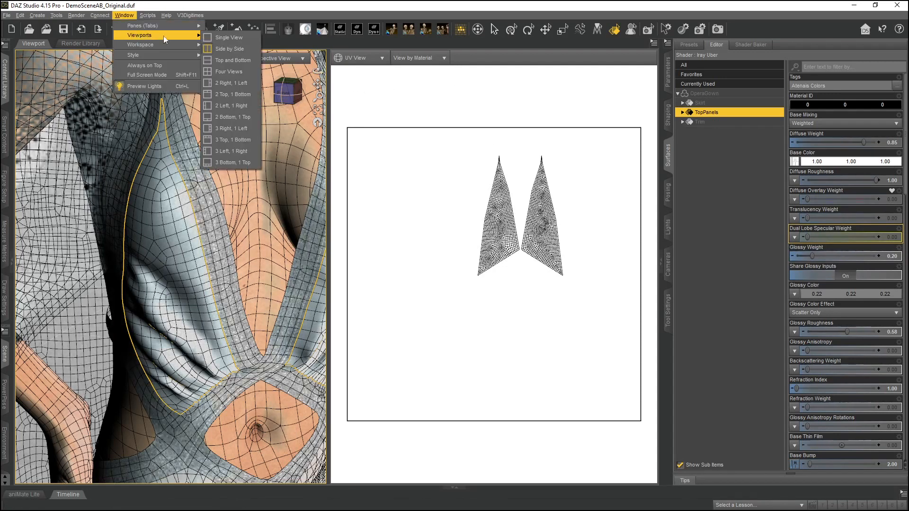
{"action": "left_click", "coordinate": [218, 36]}
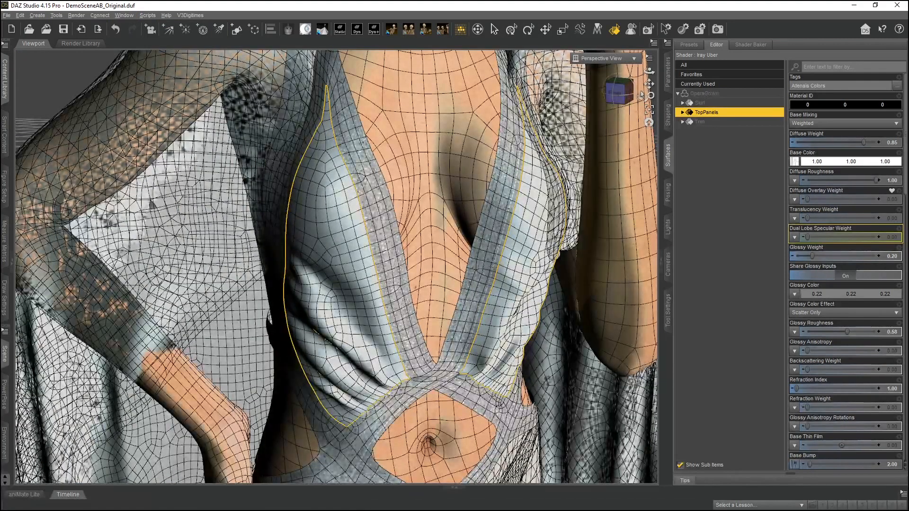
{"action": "left_click", "coordinate": [603, 61]}
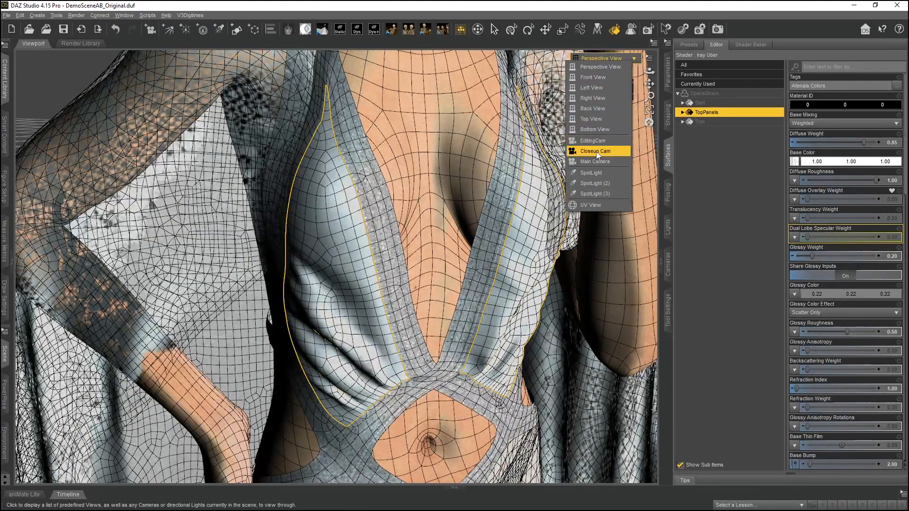
{"action": "left_click", "coordinate": [595, 166]}
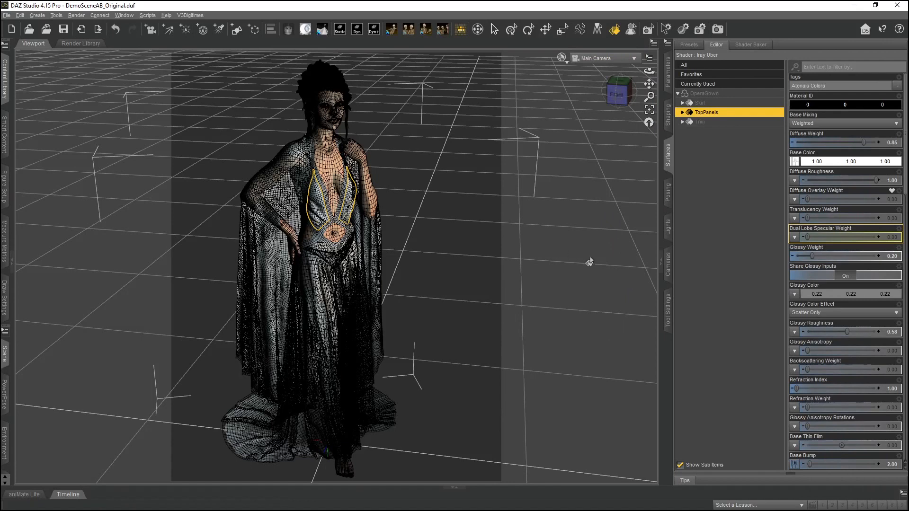
{"action": "left_click", "coordinate": [590, 262]}
Step: Switch to UVMapper Pro with the ART_SimpleDress model and make its Perspective view active
{"action": "mouse_move", "coordinate": [430, 504]}
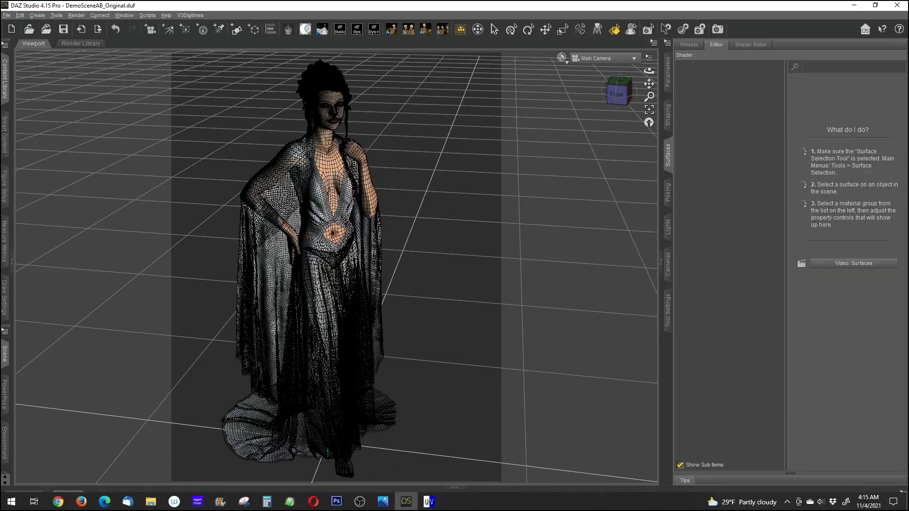
{"action": "left_click", "coordinate": [428, 502]}
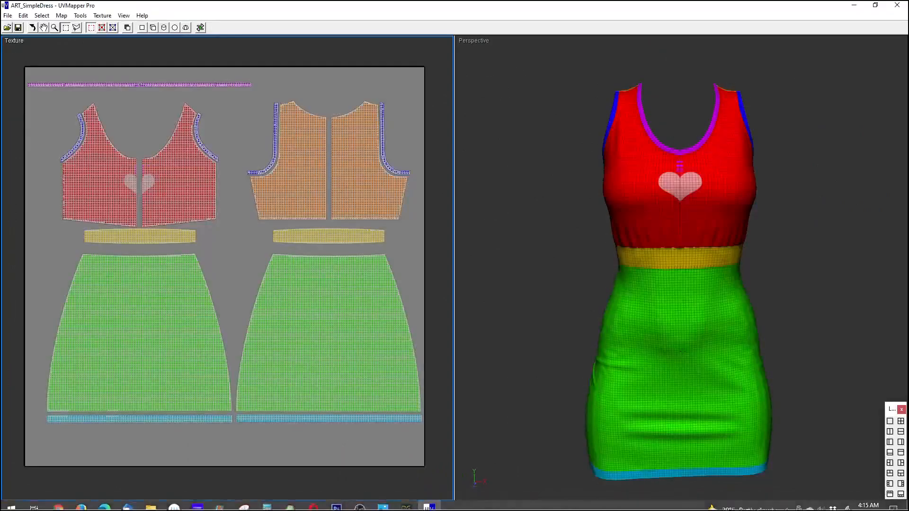
{"action": "left_click", "coordinate": [526, 161]}
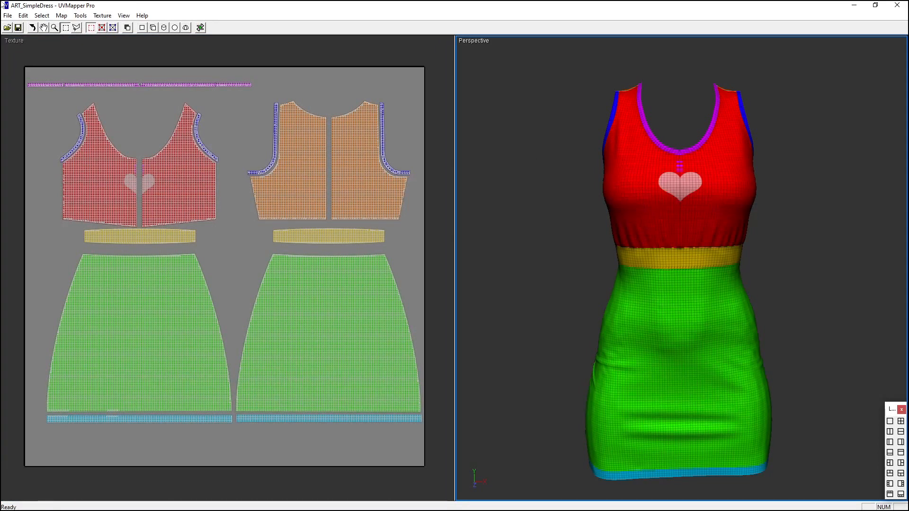
Step: Examine the mesh, neckline trim, heart and waistband on the 3D dress at close range in the Perspective view
{"action": "left_click", "coordinate": [44, 27]}
{"action": "left_click_drag", "start_coordinate": [677, 167], "coordinate": [647, 232]}
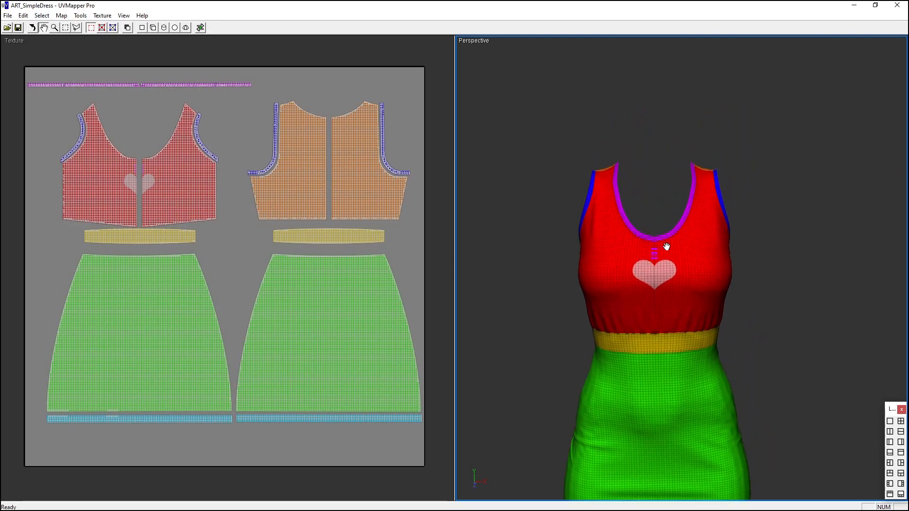
{"action": "scroll", "coordinate": [667, 245], "scroll_direction": "up", "scroll_amount": 2}
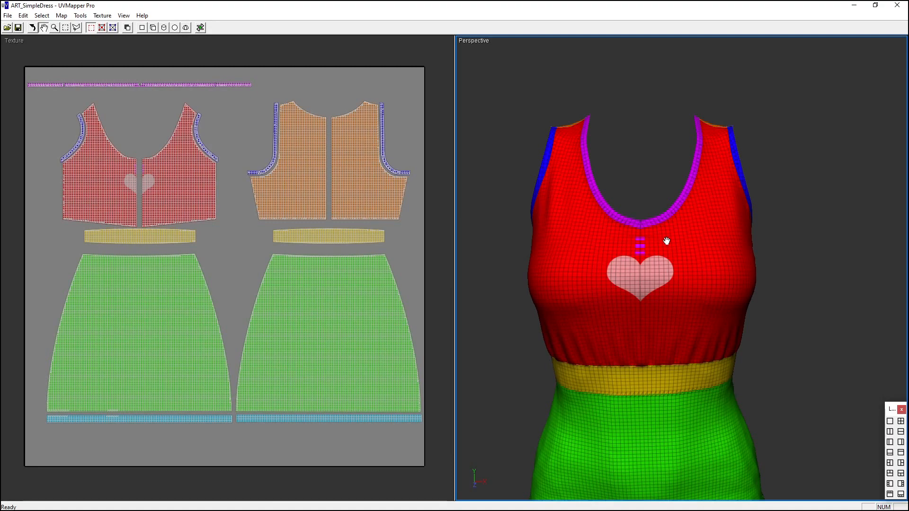
{"action": "scroll", "coordinate": [673, 230], "scroll_direction": "up", "scroll_amount": 3}
{"action": "left_click_drag", "start_coordinate": [621, 259], "coordinate": [650, 302]}
{"action": "scroll", "coordinate": [646, 282], "scroll_direction": "up", "scroll_amount": 2}
{"action": "left_click_drag", "start_coordinate": [628, 241], "coordinate": [682, 308]}
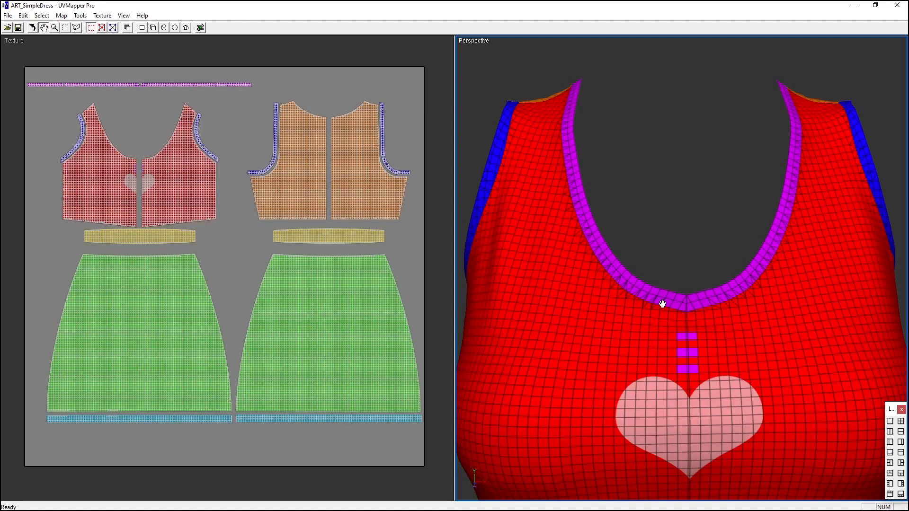
{"action": "left_click_drag", "start_coordinate": [765, 371], "coordinate": [777, 260]}
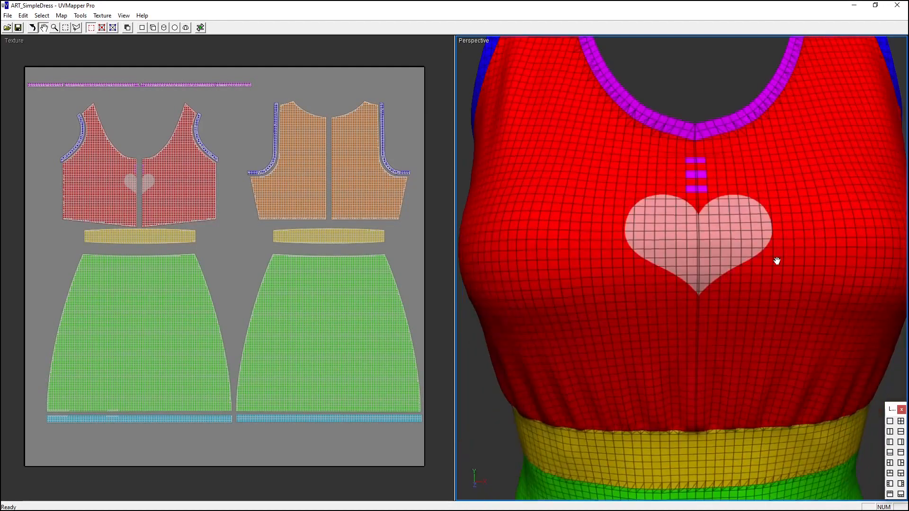
{"action": "left_click_drag", "start_coordinate": [526, 182], "coordinate": [521, 207]}
{"action": "scroll", "coordinate": [521, 207], "scroll_direction": "down", "scroll_amount": 8}
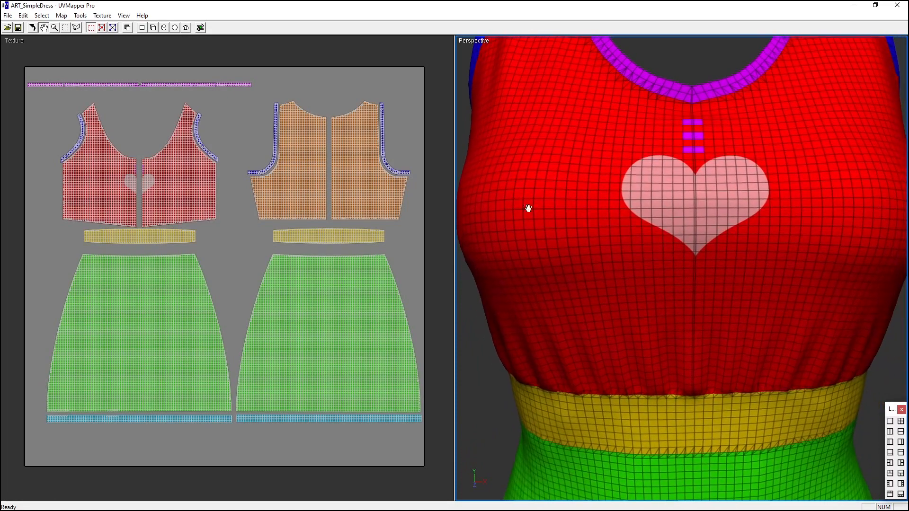
{"action": "scroll", "coordinate": [646, 233], "scroll_direction": "down", "scroll_amount": 5}
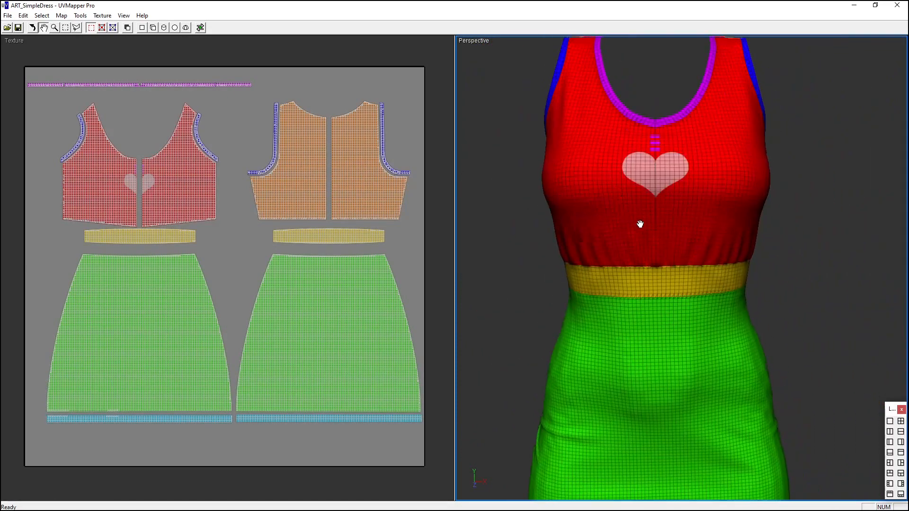
{"action": "scroll", "coordinate": [647, 222], "scroll_direction": "up", "scroll_amount": 2}
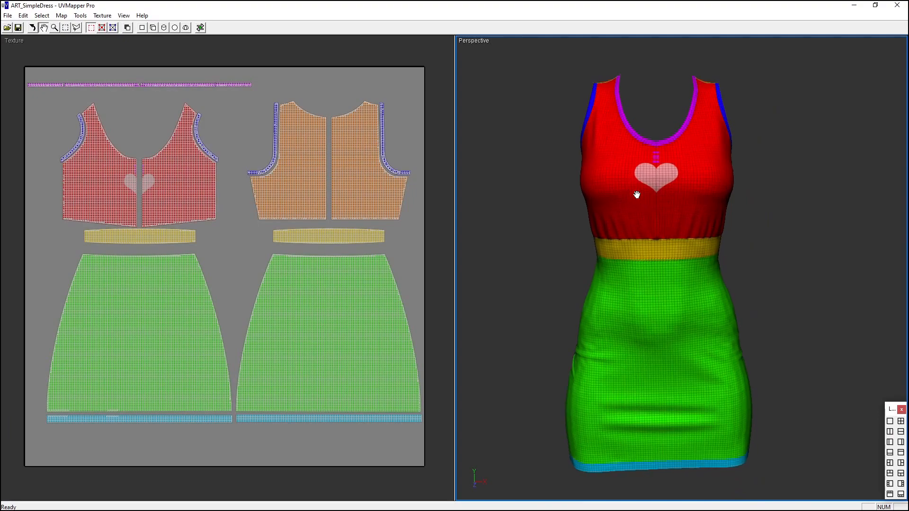
Step: Compare the bodice and waistband pieces in the UV layout with the matching parts of the 3D dress
{"action": "left_click_drag", "start_coordinate": [203, 157], "coordinate": [305, 266]}
{"action": "scroll", "coordinate": [173, 145], "scroll_direction": "up", "scroll_amount": 5}
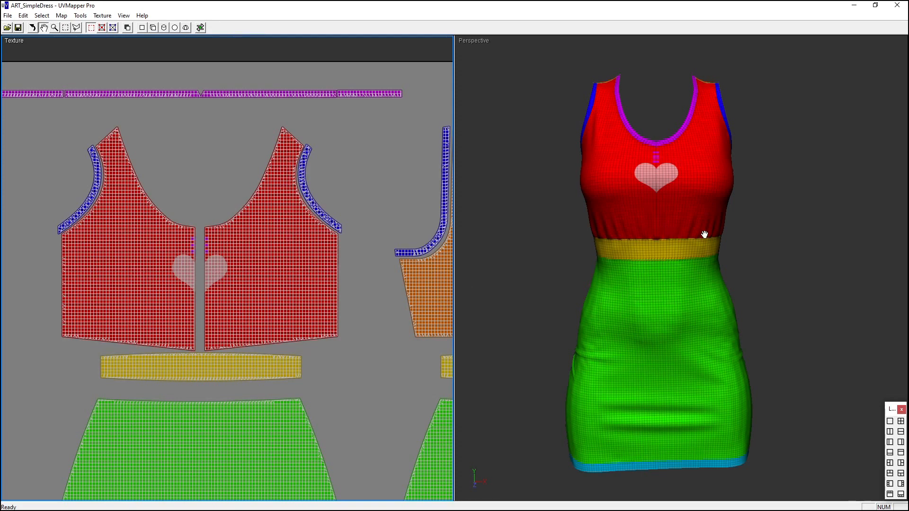
{"action": "scroll", "coordinate": [676, 238], "scroll_direction": "up", "scroll_amount": 3}
{"action": "left_click", "coordinate": [678, 237]}
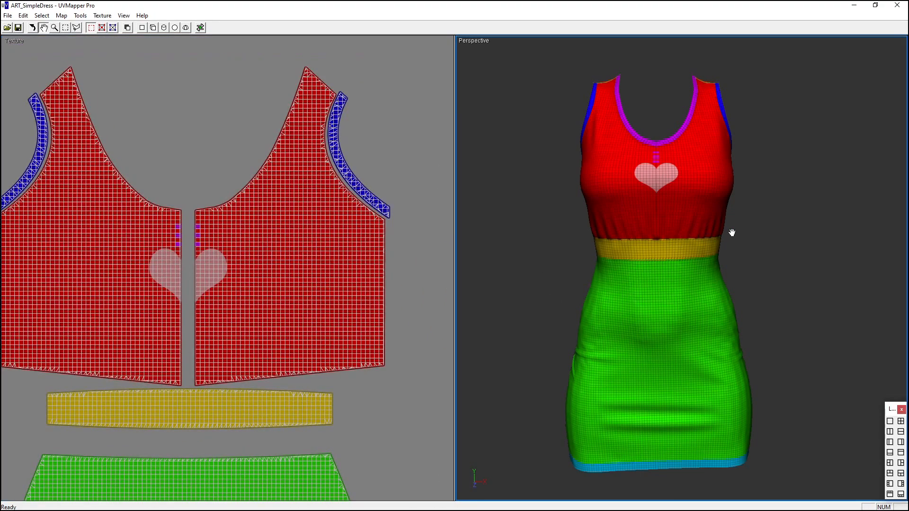
{"action": "scroll", "coordinate": [704, 229], "scroll_direction": "up", "scroll_amount": 5}
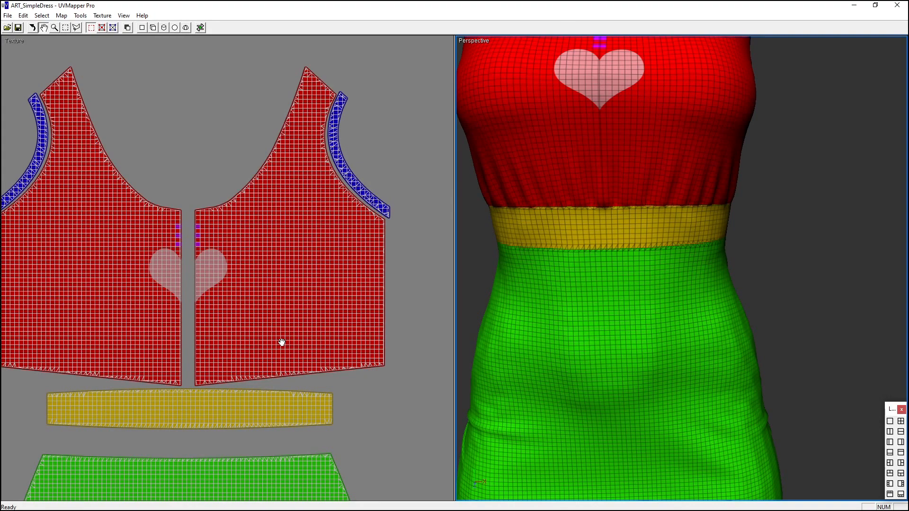
{"action": "scroll", "coordinate": [308, 292], "scroll_direction": "down", "scroll_amount": 5}
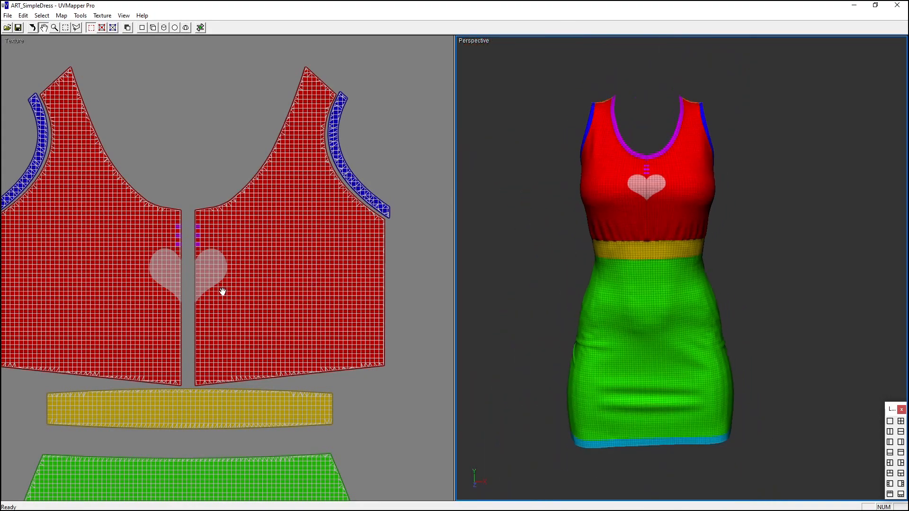
{"action": "scroll", "coordinate": [260, 238], "scroll_direction": "down", "scroll_amount": 5}
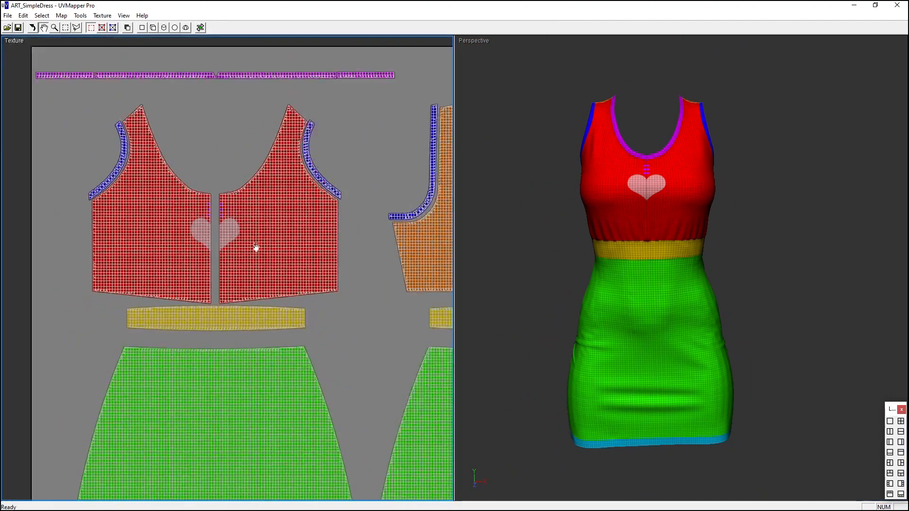
{"action": "scroll", "coordinate": [254, 246], "scroll_direction": "down", "scroll_amount": 4}
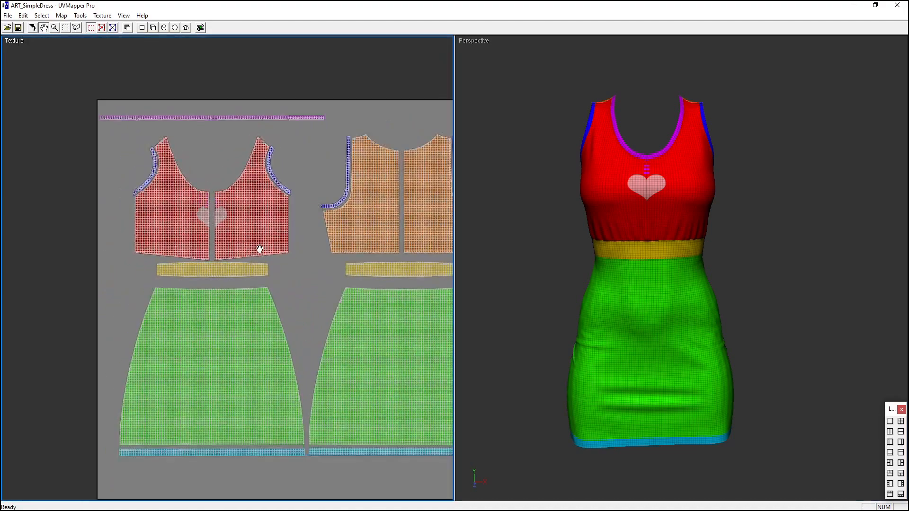
{"action": "scroll", "coordinate": [260, 249], "scroll_direction": "down", "scroll_amount": 4}
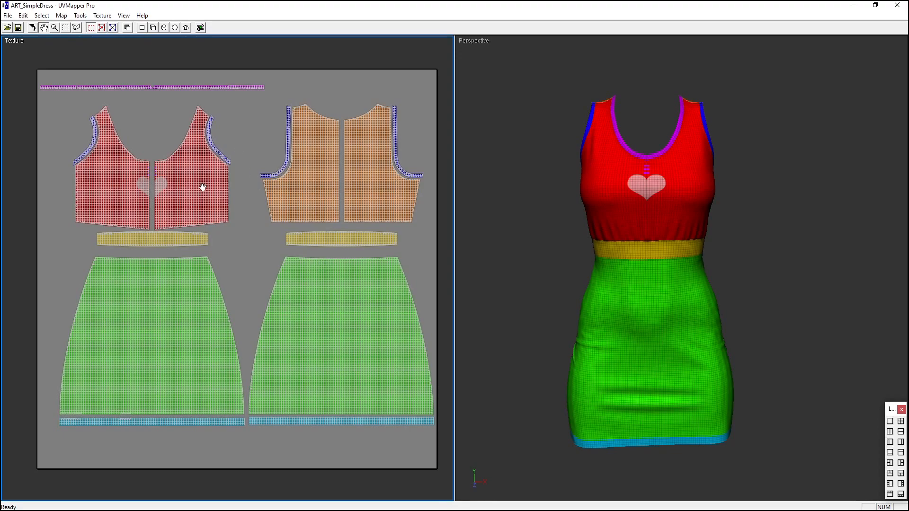
{"action": "scroll", "coordinate": [121, 137], "scroll_direction": "up", "scroll_amount": 5}
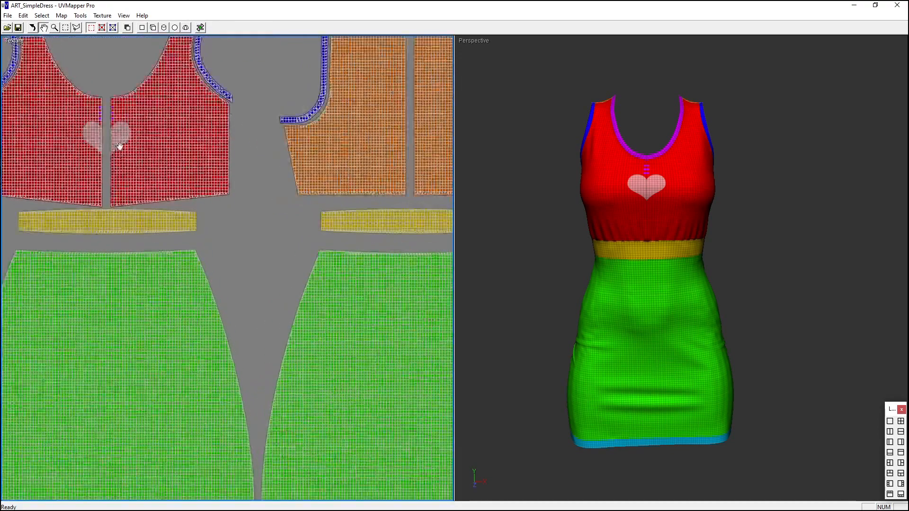
{"action": "left_click_drag", "start_coordinate": [290, 210], "coordinate": [374, 264]}
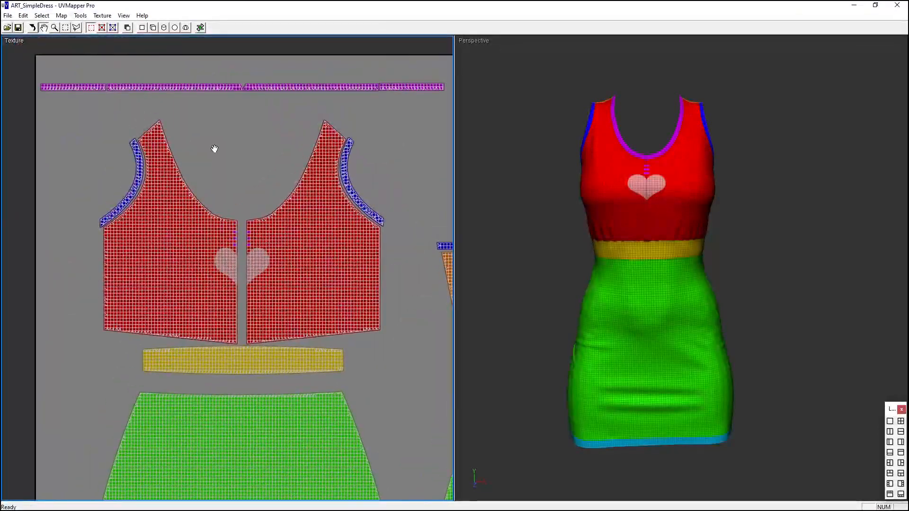
Step: Clear the colored texture from the dress model and frame its plain bodice and skirt UV pieces
{"action": "left_click", "coordinate": [103, 17]}
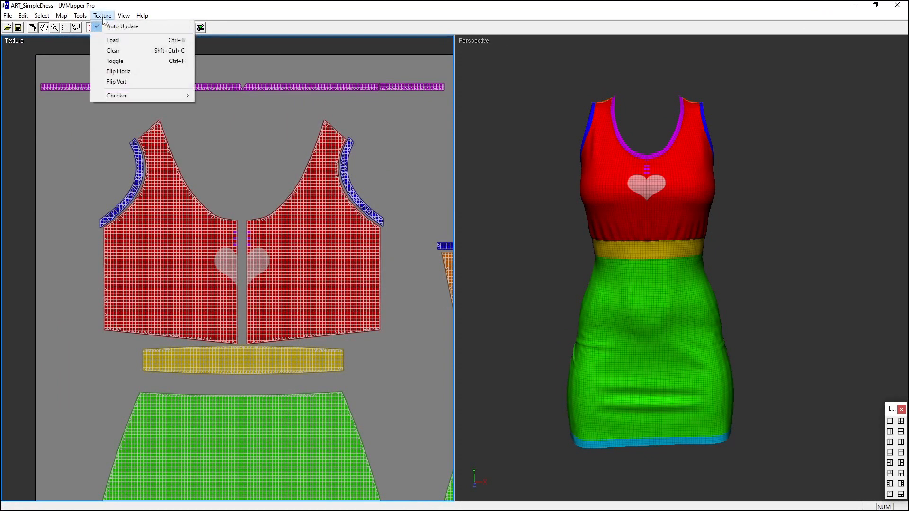
{"action": "left_click", "coordinate": [103, 17]}
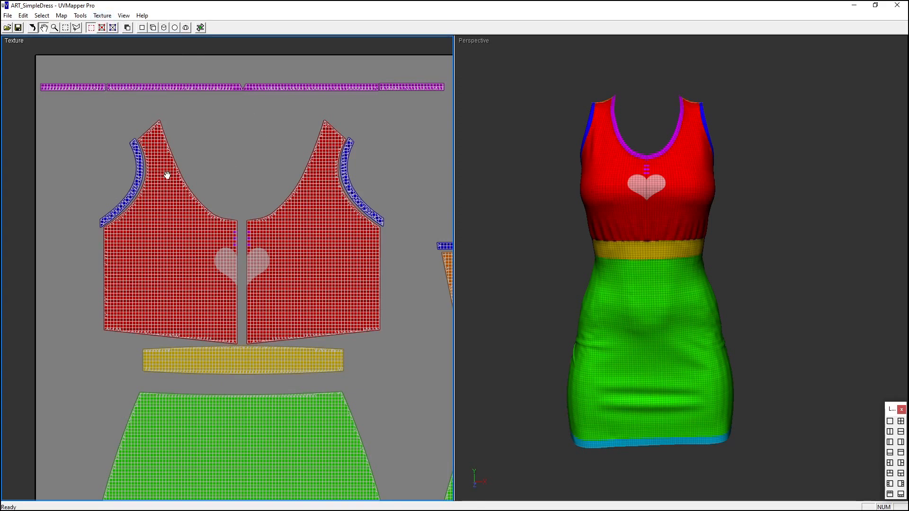
{"action": "left_click", "coordinate": [103, 15]}
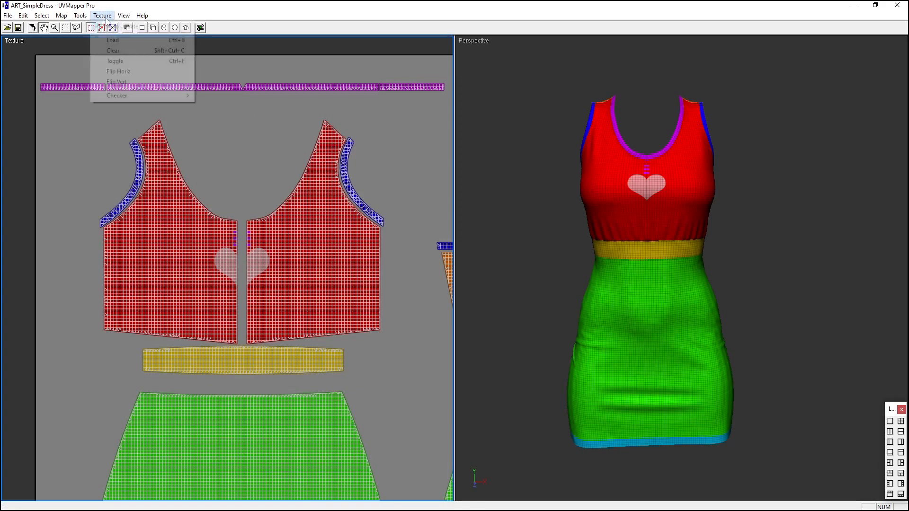
{"action": "left_click", "coordinate": [119, 50]}
{"action": "left_click", "coordinate": [437, 275]}
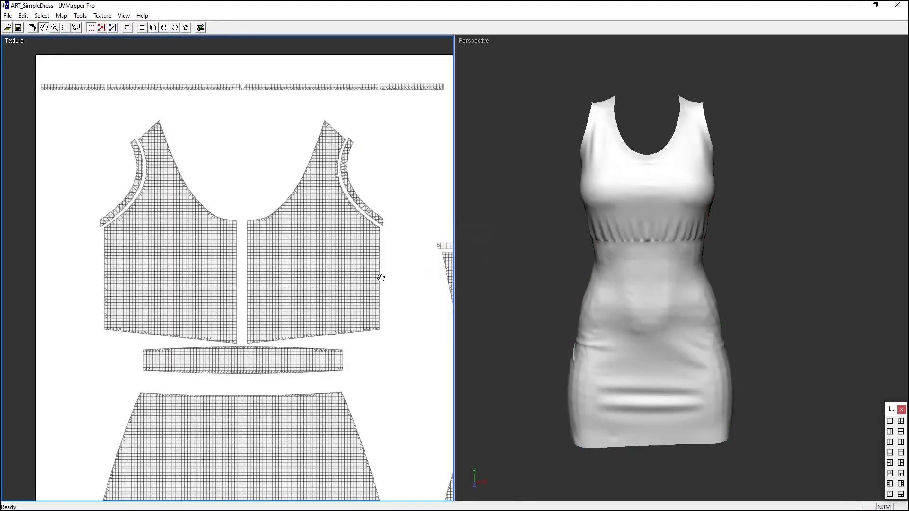
{"action": "scroll", "coordinate": [208, 210], "scroll_direction": "down", "scroll_amount": 3}
{"action": "mouse_move", "coordinate": [631, 279]}
{"action": "left_mouse_down"}
{"action": "mouse_move", "coordinate": [631, 230]}
{"action": "mouse_move", "coordinate": [646, 276]}
{"action": "left_mouse_up"}
{"action": "left_click_drag", "start_coordinate": [300, 197], "coordinate": [126, 152]}
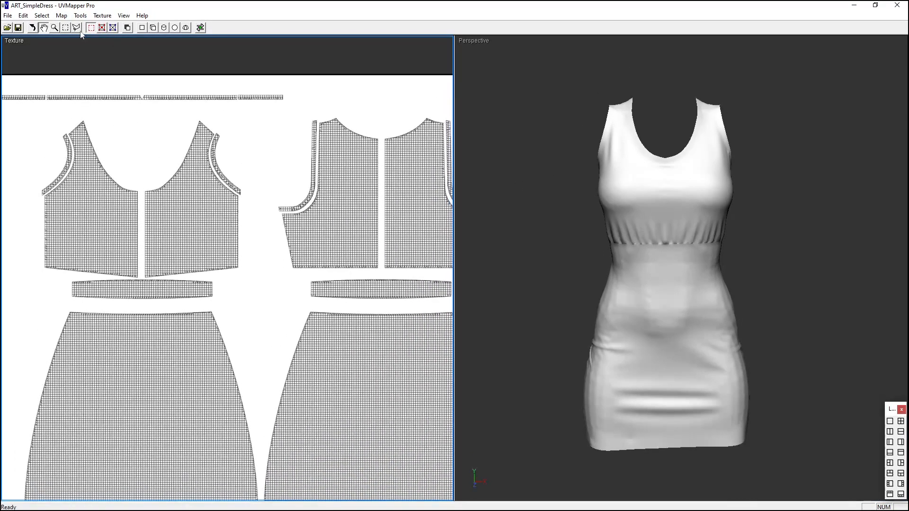
Step: Apply the colored, numbered checker texture to the dress model
{"action": "left_click", "coordinate": [103, 15]}
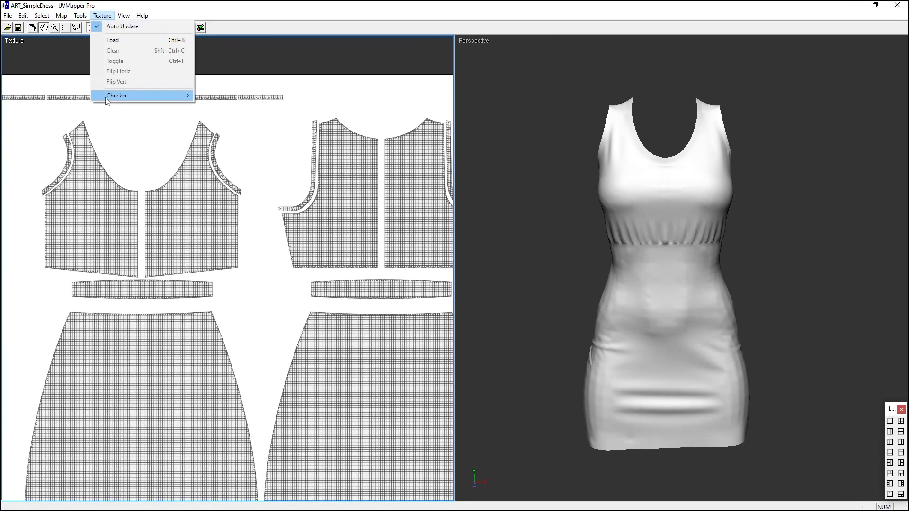
{"action": "mouse_move", "coordinate": [105, 97]}
{"action": "left_click", "coordinate": [226, 96]}
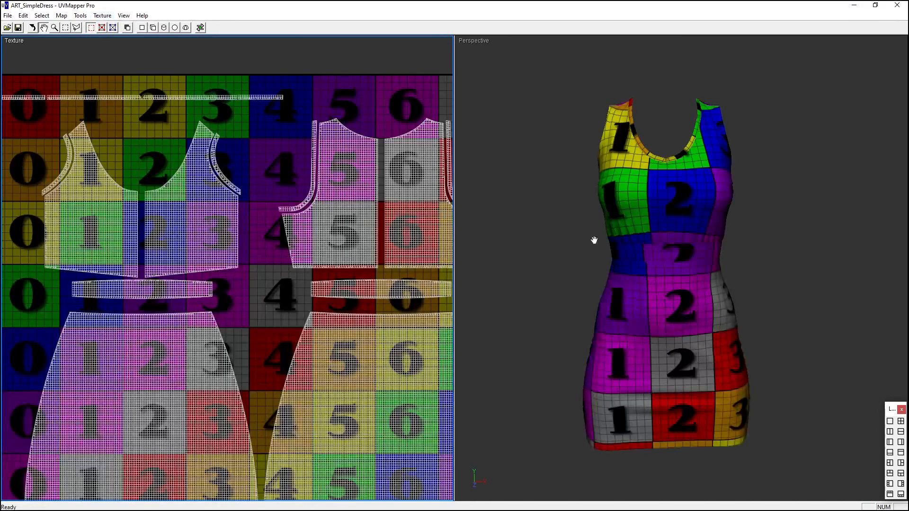
Step: Examine how the numbered checker squares fall across the bodice, waistband and skirt pieces in the UV layout
{"action": "left_click_drag", "start_coordinate": [254, 193], "coordinate": [160, 202]}
{"action": "left_click_drag", "start_coordinate": [63, 184], "coordinate": [131, 229]}
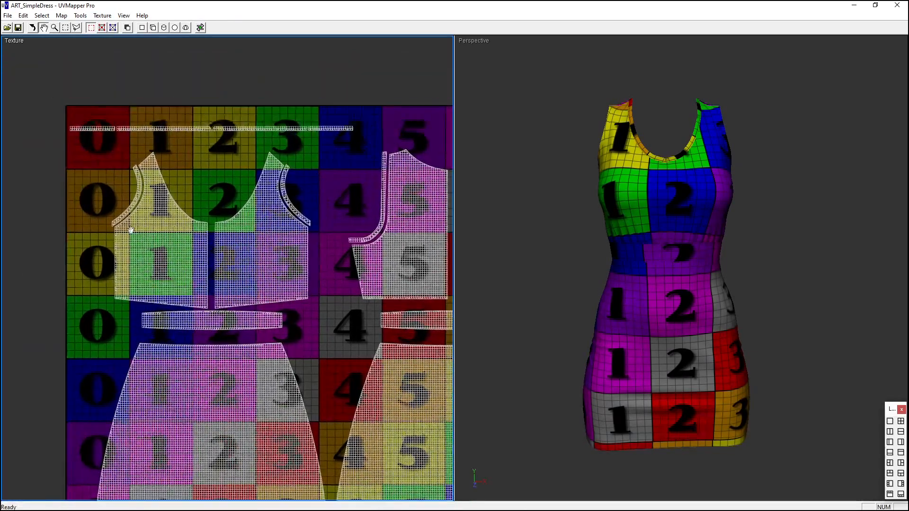
{"action": "scroll", "coordinate": [127, 227], "scroll_direction": "up", "scroll_amount": 5}
{"action": "left_click_drag", "start_coordinate": [153, 171], "coordinate": [254, 226]}
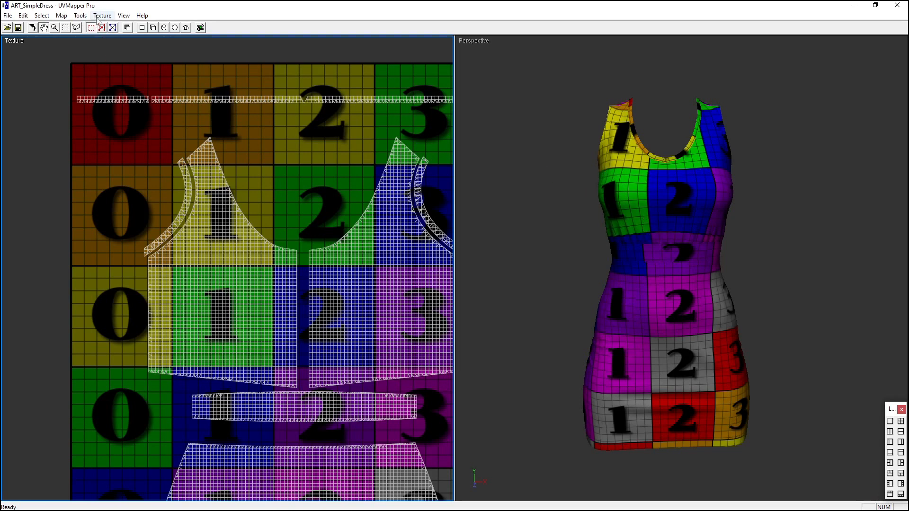
{"action": "left_click_drag", "start_coordinate": [294, 143], "coordinate": [190, 138]}
{"action": "scroll", "coordinate": [189, 172], "scroll_direction": "down", "scroll_amount": 4}
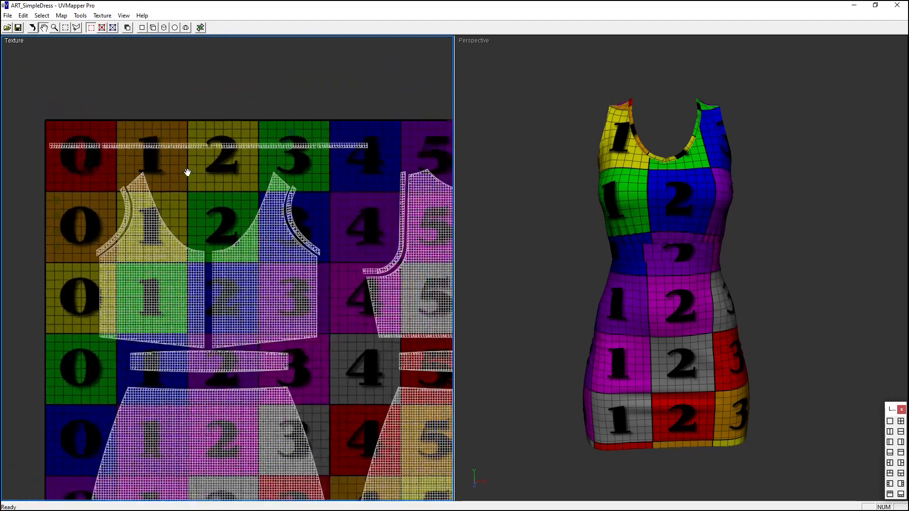
{"action": "left_click_drag", "start_coordinate": [203, 185], "coordinate": [142, 126]}
{"action": "scroll", "coordinate": [217, 170], "scroll_direction": "down", "scroll_amount": 3}
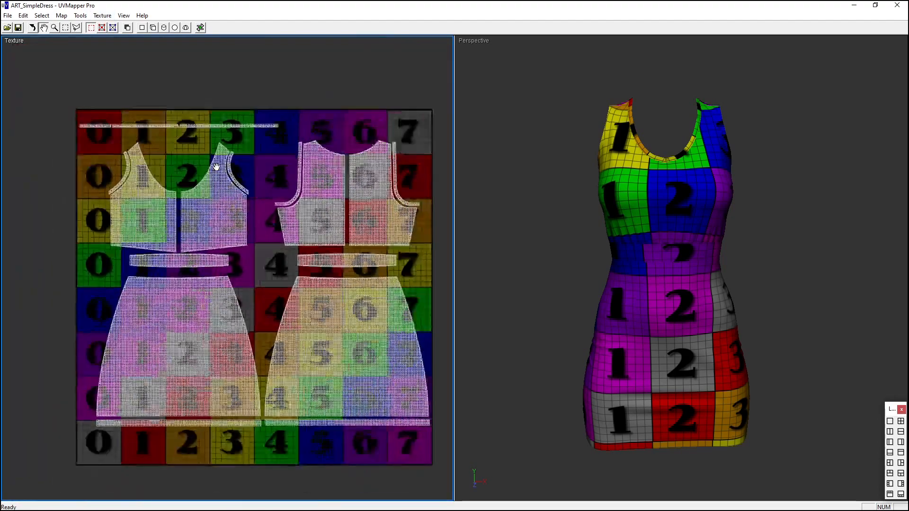
{"action": "left_click_drag", "start_coordinate": [249, 190], "coordinate": [237, 184]}
{"action": "scroll", "coordinate": [240, 189], "scroll_direction": "up", "scroll_amount": 1}
{"action": "scroll", "coordinate": [243, 184], "scroll_direction": "down", "scroll_amount": 1}
{"action": "scroll", "coordinate": [244, 173], "scroll_direction": "up", "scroll_amount": 1}
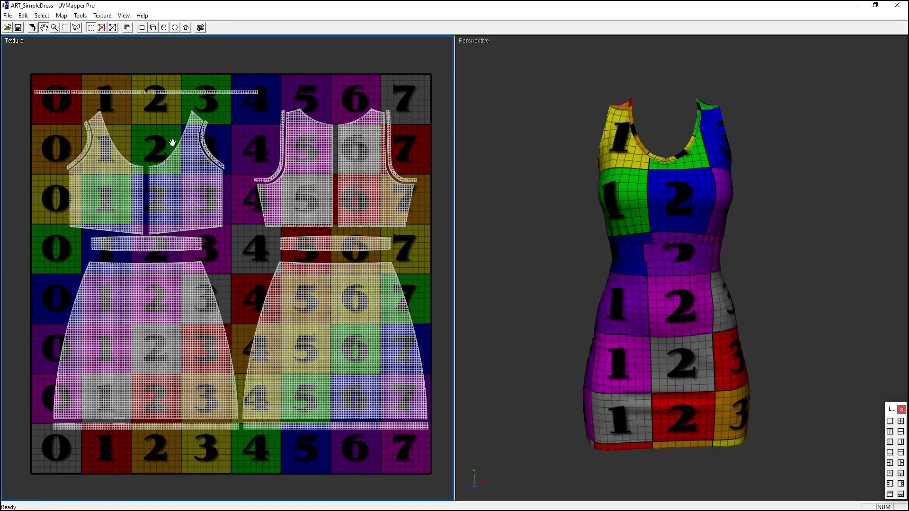
Step: Load ART_SimpleDress_NoTile.jpg as the texture of the dress
{"action": "left_click", "coordinate": [106, 17]}
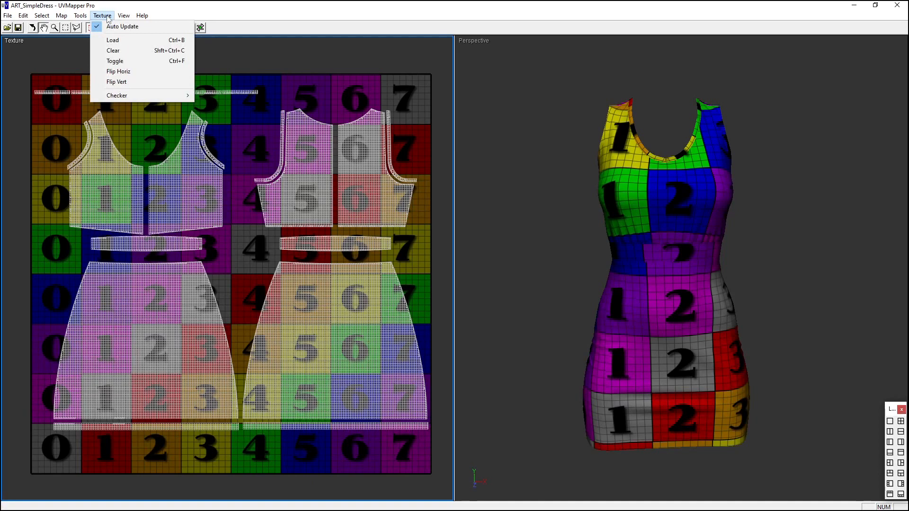
{"action": "left_click", "coordinate": [114, 40]}
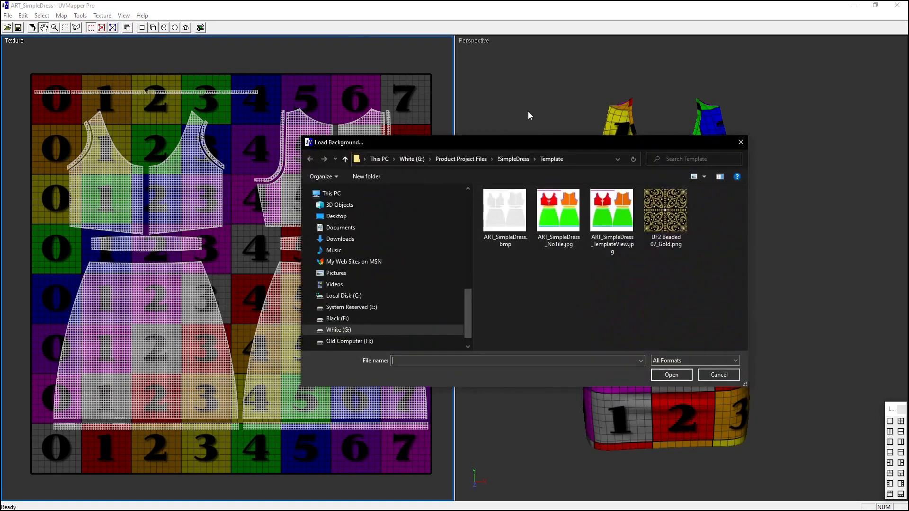
{"action": "double_click", "coordinate": [564, 220]}
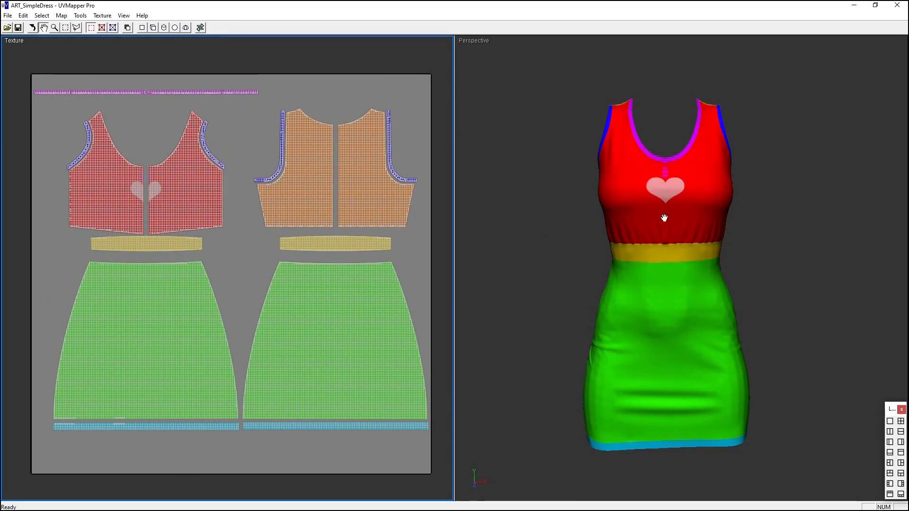
Step: Inspect the neckline trim, the purple bars and the heart on the 3D dress front at close range in the Perspective view
{"action": "scroll", "coordinate": [669, 221], "scroll_direction": "up", "scroll_amount": 1}
{"action": "scroll", "coordinate": [665, 175], "scroll_direction": "up", "scroll_amount": 2}
{"action": "left_click", "coordinate": [665, 176]}
{"action": "scroll", "coordinate": [664, 179], "scroll_direction": "up", "scroll_amount": 4}
{"action": "left_click_drag", "start_coordinate": [650, 153], "coordinate": [669, 274]}
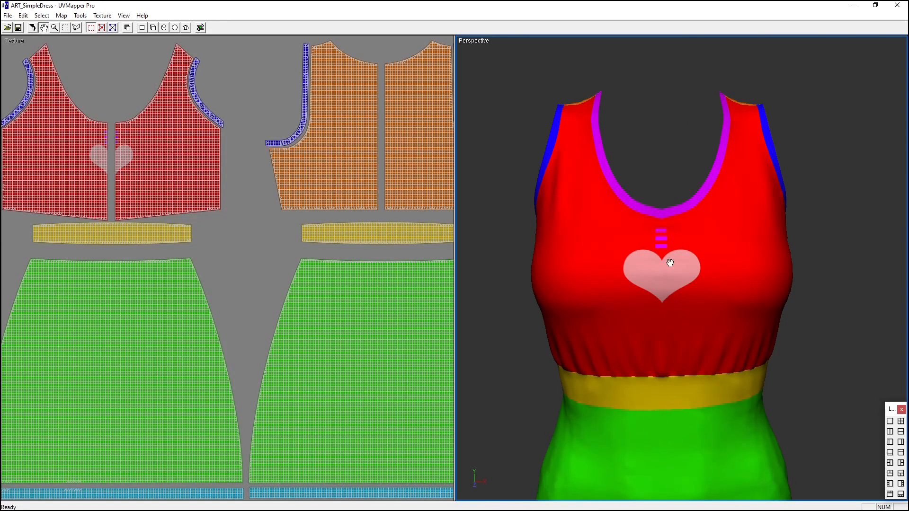
{"action": "scroll", "coordinate": [669, 233], "scroll_direction": "down", "scroll_amount": 3}
{"action": "left_click_drag", "start_coordinate": [698, 314], "coordinate": [695, 249]}
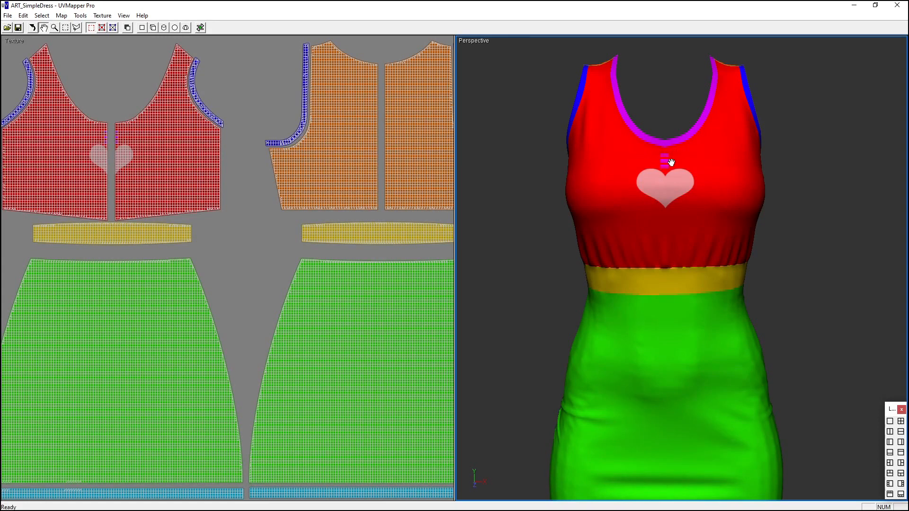
{"action": "scroll", "coordinate": [665, 151], "scroll_direction": "up", "scroll_amount": 3}
{"action": "left_click_drag", "start_coordinate": [668, 89], "coordinate": [692, 339]}
{"action": "scroll", "coordinate": [664, 190], "scroll_direction": "up", "scroll_amount": 1}
{"action": "scroll", "coordinate": [664, 191], "scroll_direction": "up", "scroll_amount": 3}
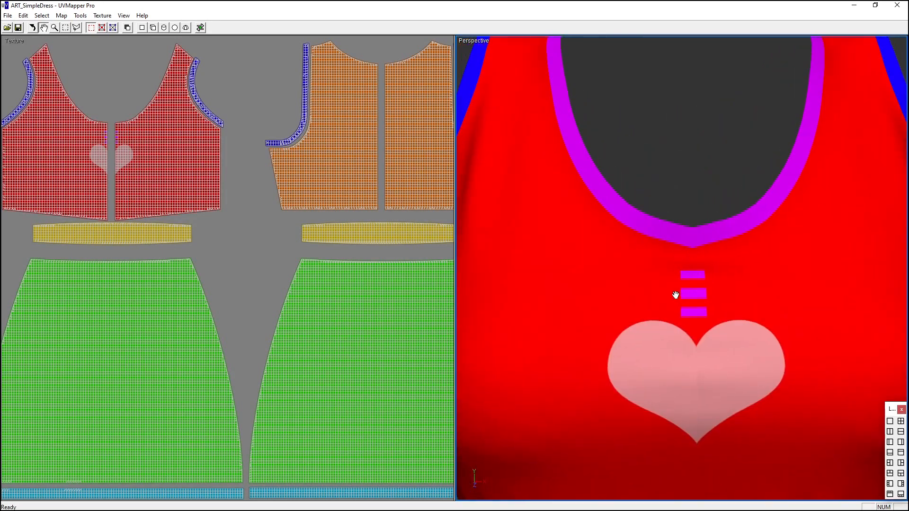
Step: Load ART_SimpleDress_TemplateView.jpg as the dress texture to display the mesh grid on the model
{"action": "left_click", "coordinate": [102, 15]}
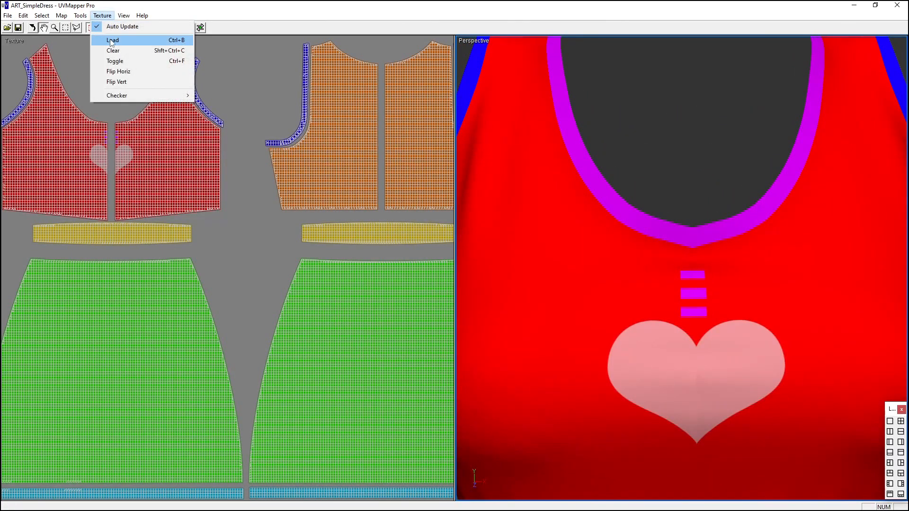
{"action": "left_click", "coordinate": [113, 41]}
{"action": "double_click", "coordinate": [611, 211]}
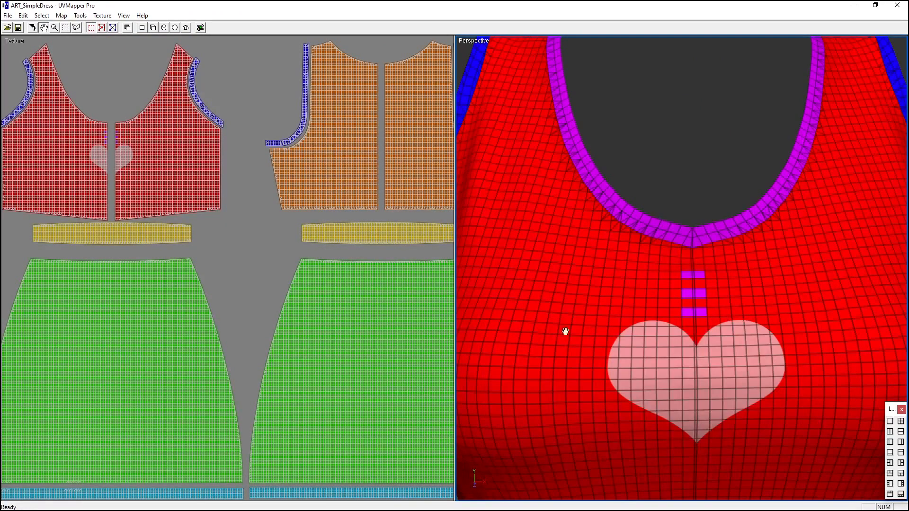
Step: Compare the purple bars and heart halves along the center seam in the UV layout with their gridded placement on the 3D bodice
{"action": "scroll", "coordinate": [108, 151], "scroll_direction": "up", "scroll_amount": 3}
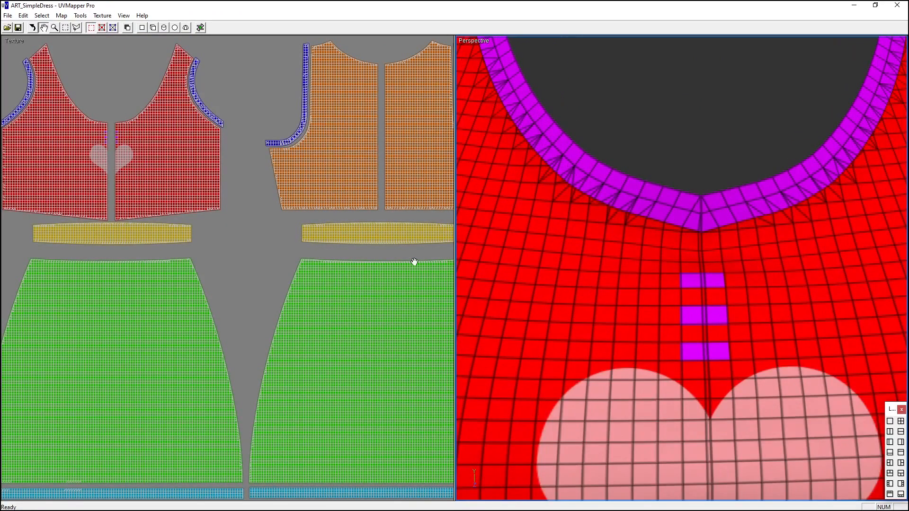
{"action": "left_click", "coordinate": [150, 147]}
{"action": "scroll", "coordinate": [64, 159], "scroll_direction": "up", "scroll_amount": 4}
{"action": "left_click_drag", "start_coordinate": [201, 203], "coordinate": [423, 372]}
{"action": "scroll", "coordinate": [209, 331], "scroll_direction": "up", "scroll_amount": 4}
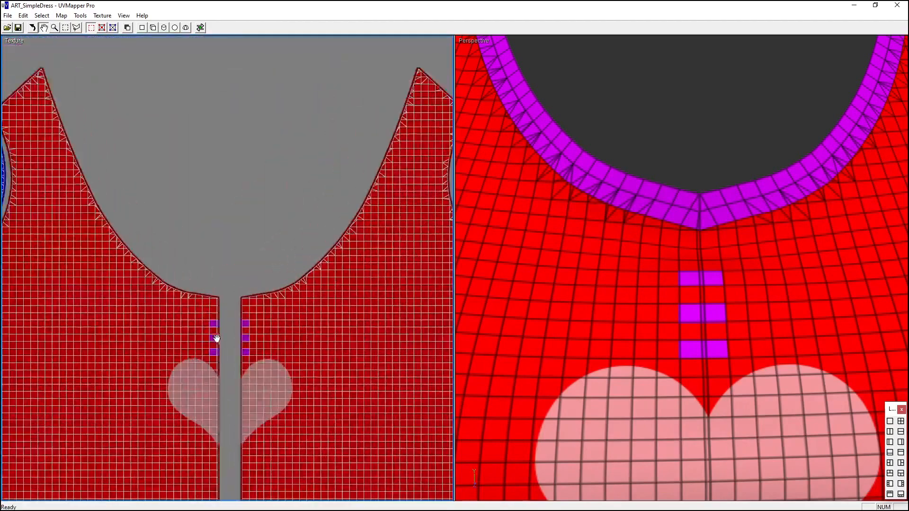
{"action": "scroll", "coordinate": [246, 242], "scroll_direction": "down", "scroll_amount": 2}
{"action": "scroll", "coordinate": [239, 197], "scroll_direction": "up", "scroll_amount": 5}
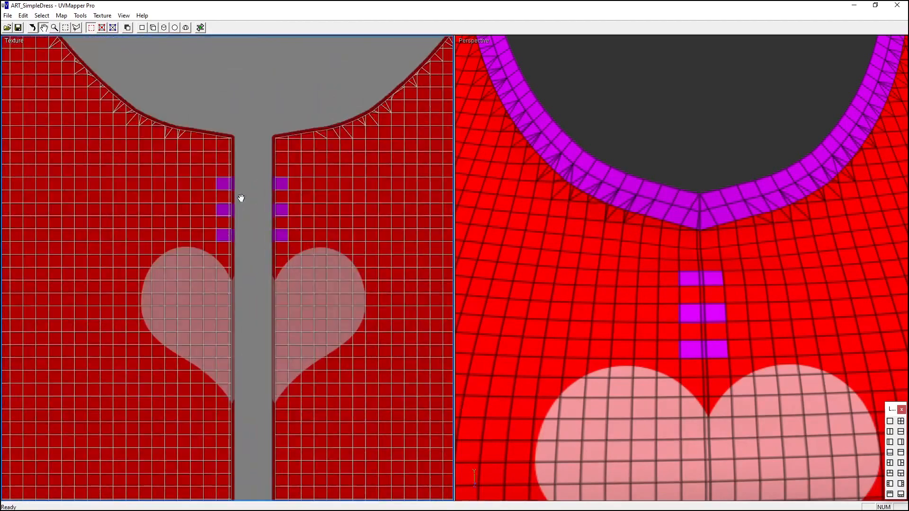
{"action": "left_click_drag", "start_coordinate": [269, 156], "coordinate": [235, 276]}
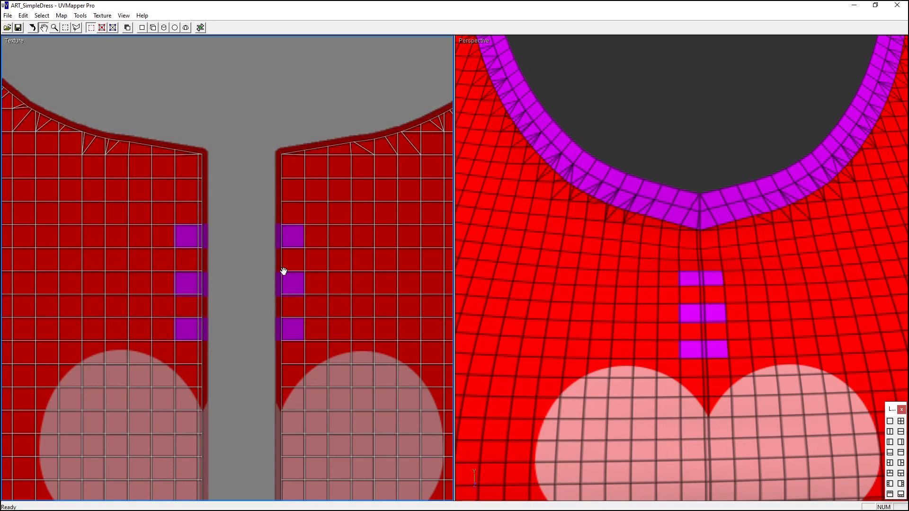
Step: Review the complete UV layout alongside the whole 3D dress with the template grid applied
{"action": "scroll", "coordinate": [639, 268], "scroll_direction": "down", "scroll_amount": 3}
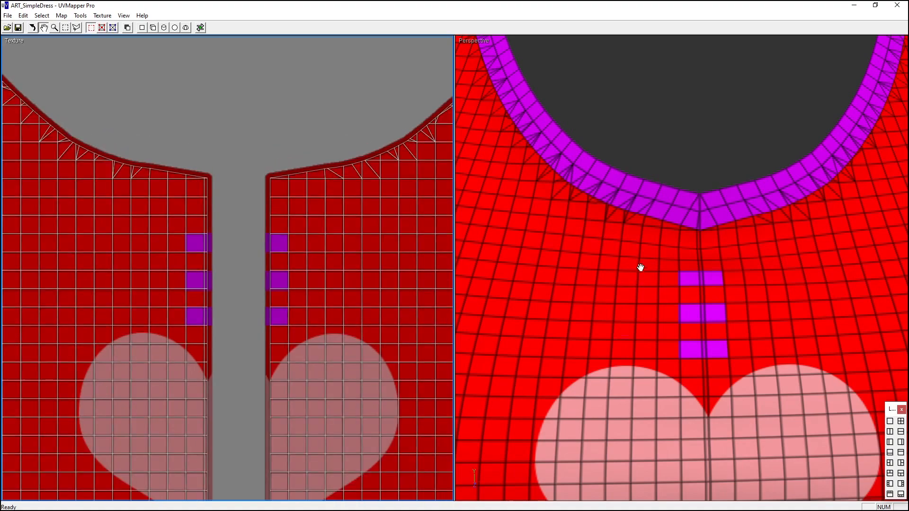
{"action": "scroll", "coordinate": [389, 251], "scroll_direction": "down", "scroll_amount": 2}
{"action": "scroll", "coordinate": [251, 188], "scroll_direction": "down", "scroll_amount": 5}
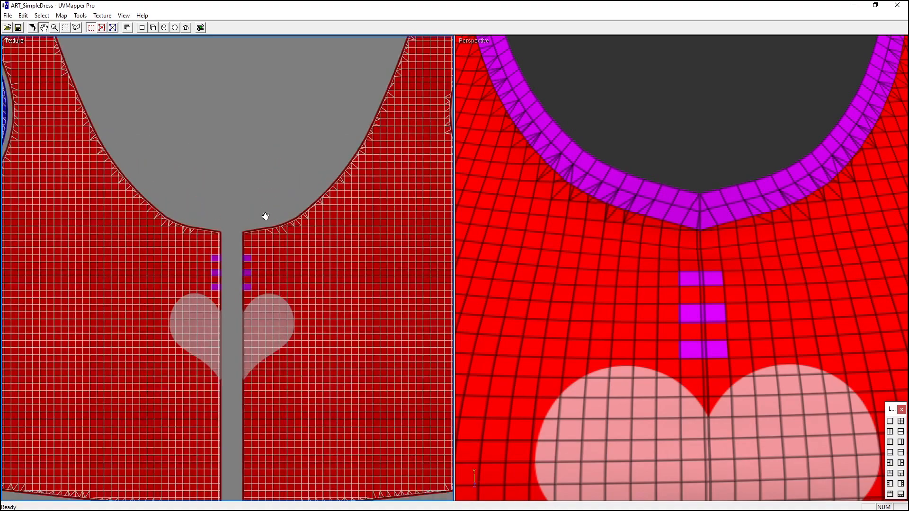
{"action": "scroll", "coordinate": [274, 241], "scroll_direction": "down", "scroll_amount": 3}
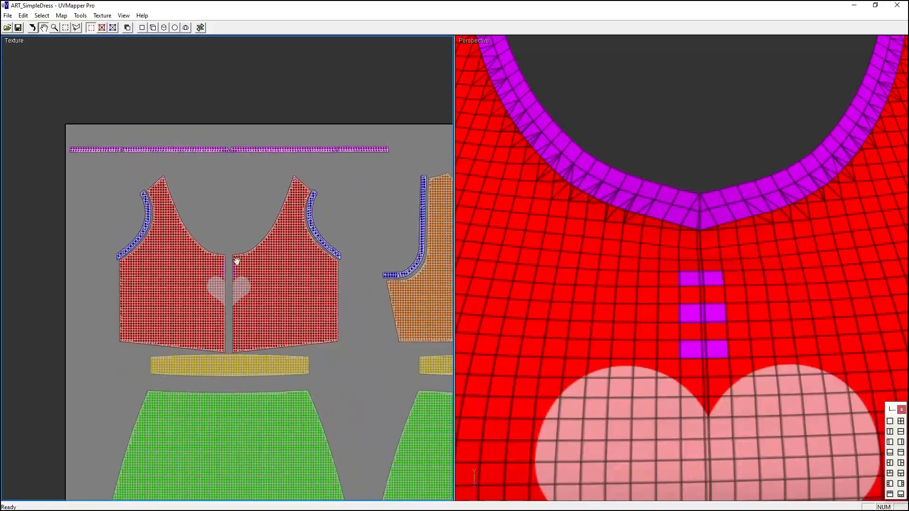
{"action": "left_click_drag", "start_coordinate": [235, 260], "coordinate": [185, 173]}
{"action": "scroll", "coordinate": [201, 247], "scroll_direction": "down", "scroll_amount": 1}
{"action": "scroll", "coordinate": [200, 247], "scroll_direction": "down", "scroll_amount": 1}
{"action": "scroll", "coordinate": [146, 228], "scroll_direction": "down", "scroll_amount": 1}
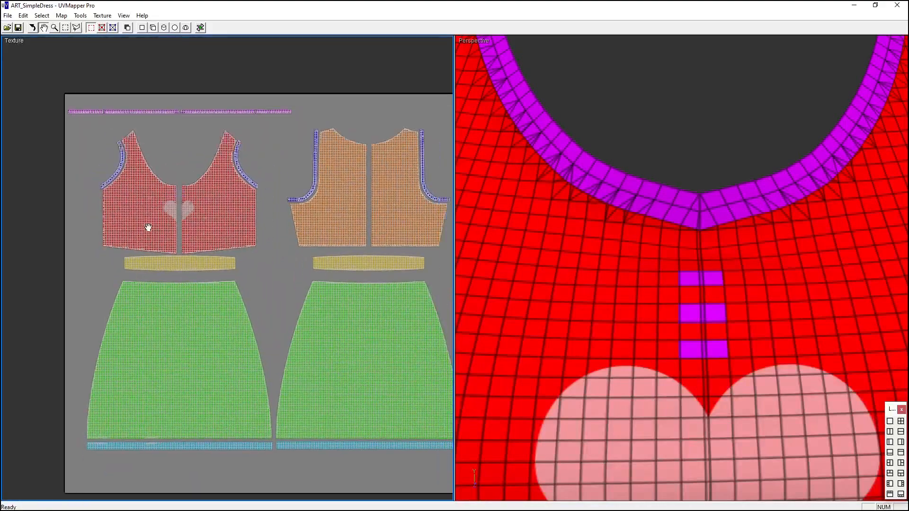
{"action": "scroll", "coordinate": [135, 197], "scroll_direction": "down", "scroll_amount": 1}
{"action": "scroll", "coordinate": [619, 232], "scroll_direction": "down", "scroll_amount": 4}
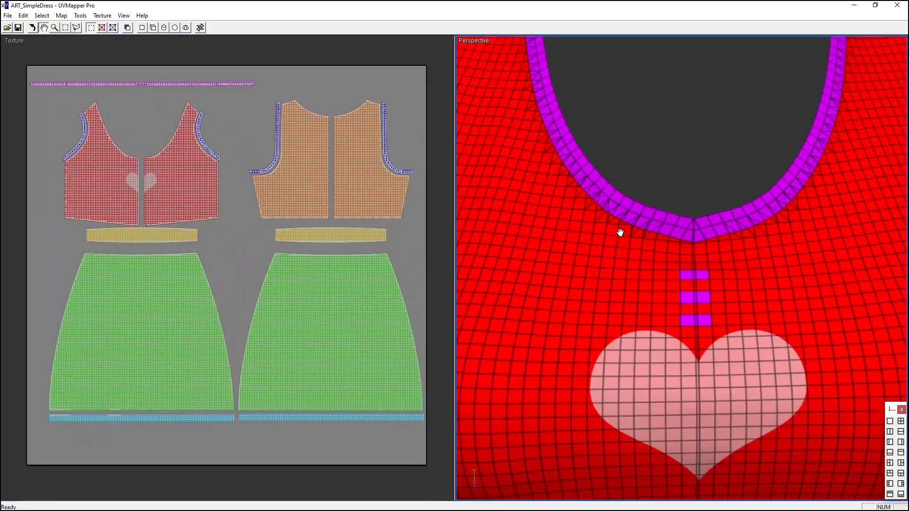
{"action": "scroll", "coordinate": [620, 233], "scroll_direction": "down", "scroll_amount": 5}
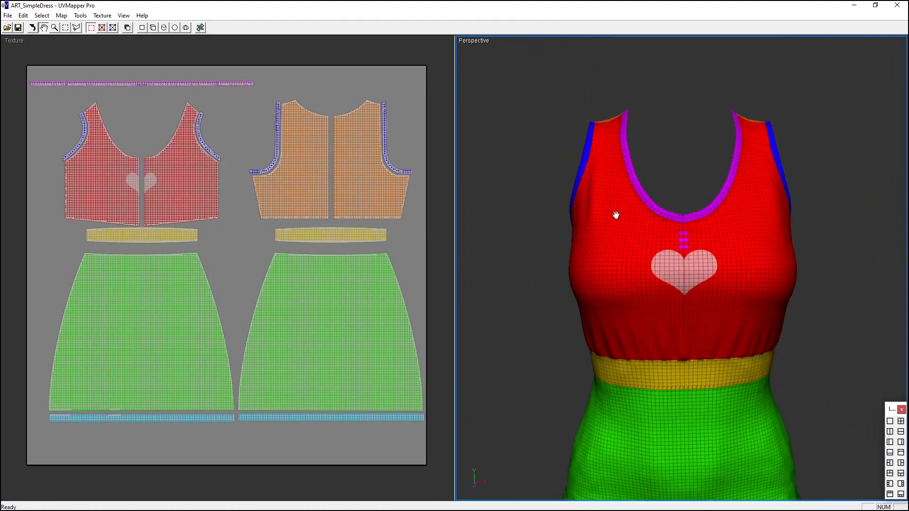
{"action": "scroll", "coordinate": [632, 234], "scroll_direction": "down", "scroll_amount": 3}
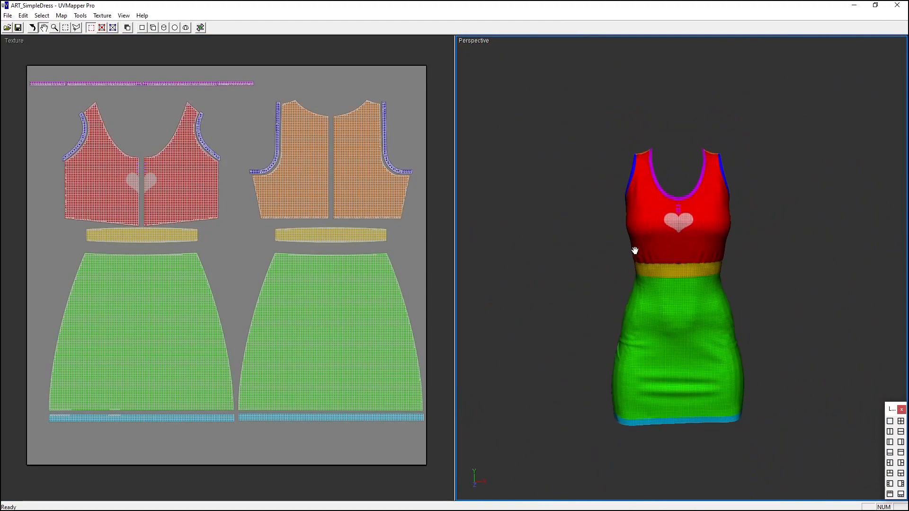
Step: Replace the gridded template texture with ART_SimpleDress_NoTile.jpg and check the bodice on the 3D dress
{"action": "left_click", "coordinate": [106, 16]}
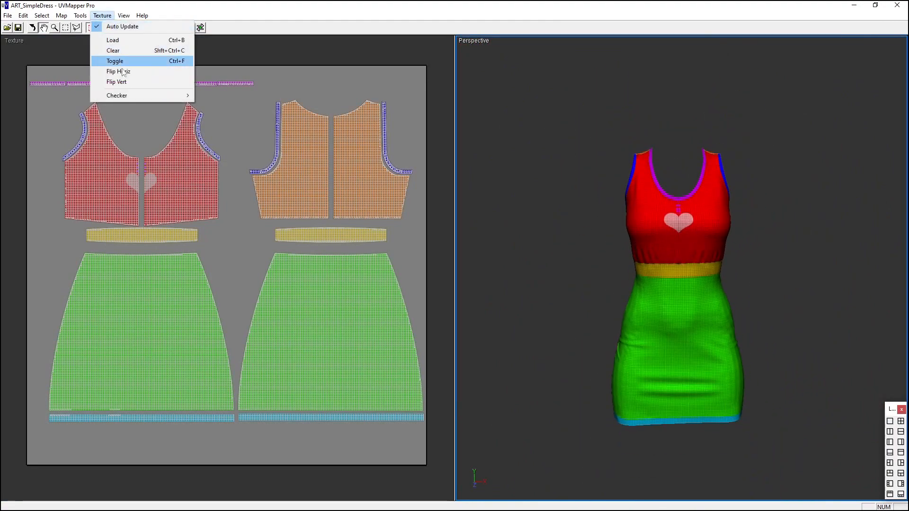
{"action": "left_click", "coordinate": [112, 41]}
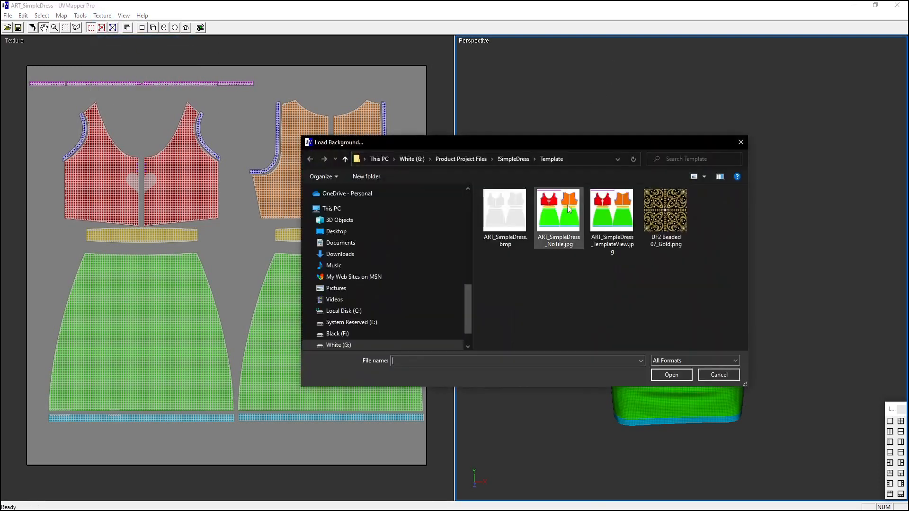
{"action": "double_click", "coordinate": [556, 211]}
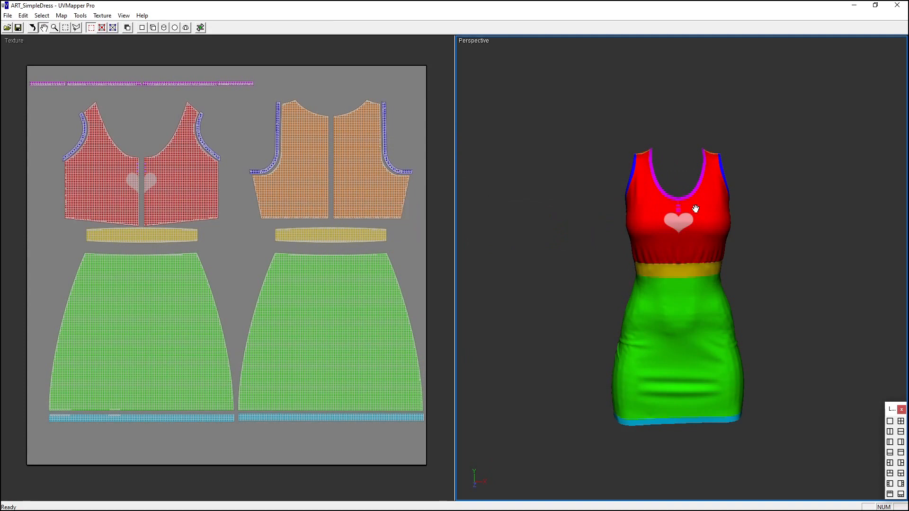
{"action": "scroll", "coordinate": [720, 223], "scroll_direction": "up", "scroll_amount": 4}
{"action": "scroll", "coordinate": [700, 226], "scroll_direction": "up", "scroll_amount": 2}
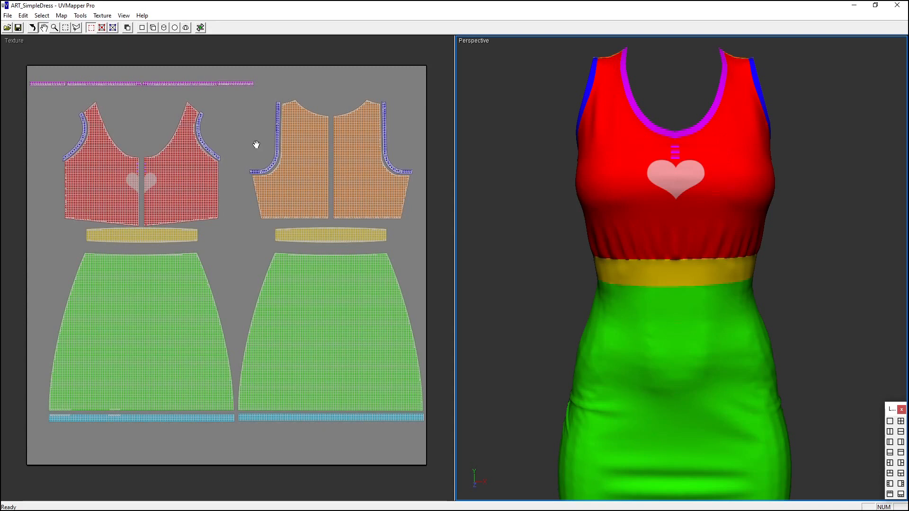
{"action": "left_click", "coordinate": [43, 15]}
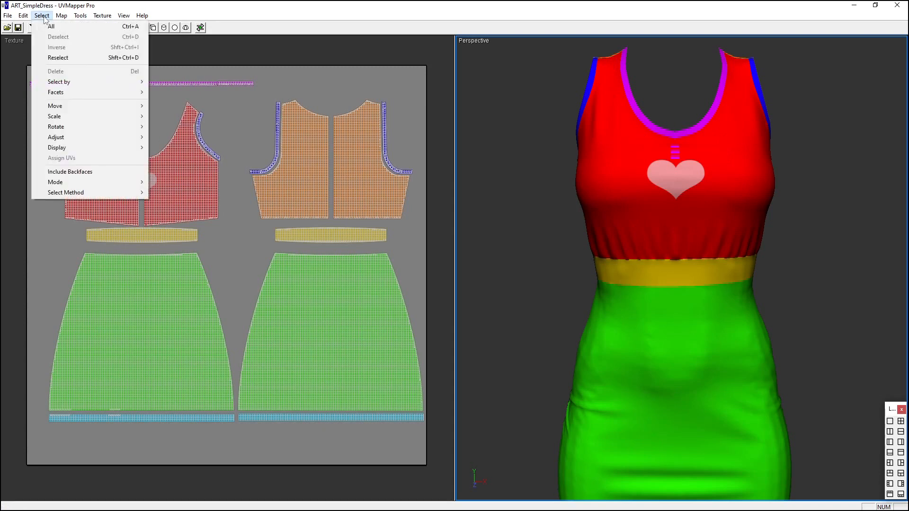
{"action": "left_click", "coordinate": [43, 17]}
{"action": "left_click", "coordinate": [42, 16]}
{"action": "mouse_move", "coordinate": [72, 148]}
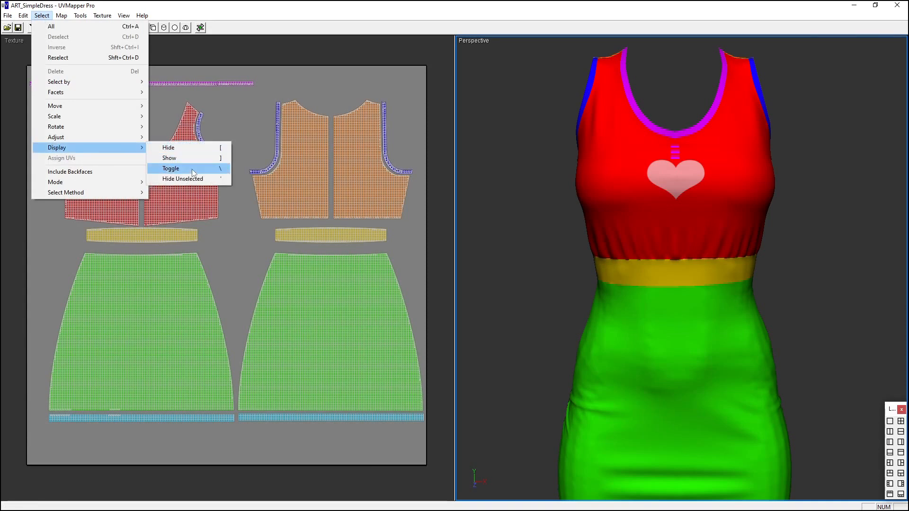
{"action": "left_click", "coordinate": [277, 65]}
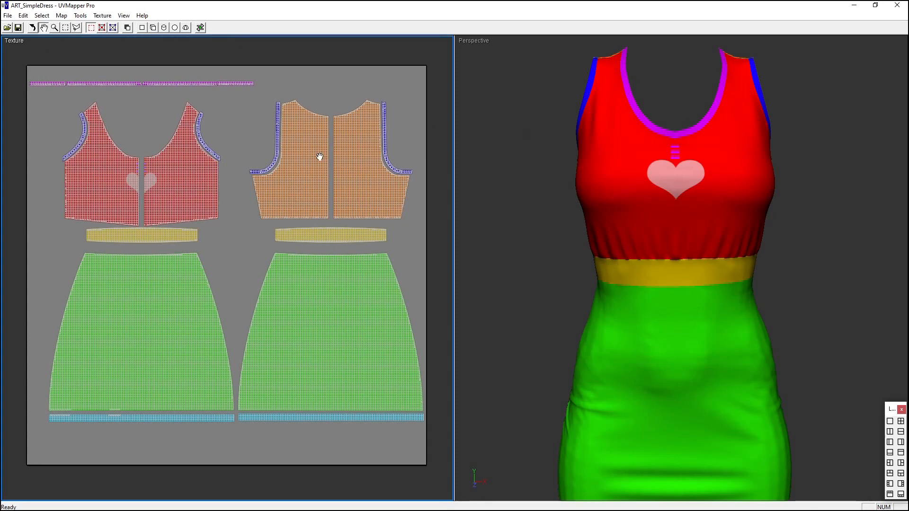
Step: Turn off the wireframe in the UV layout and bring the whole dress with the NoTile template into view
{"action": "left_click", "coordinate": [125, 16]}
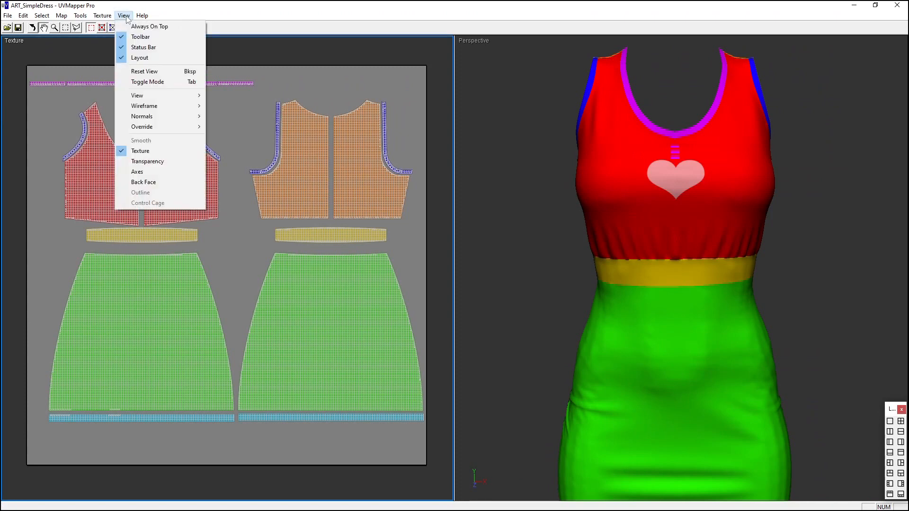
{"action": "mouse_move", "coordinate": [153, 107]}
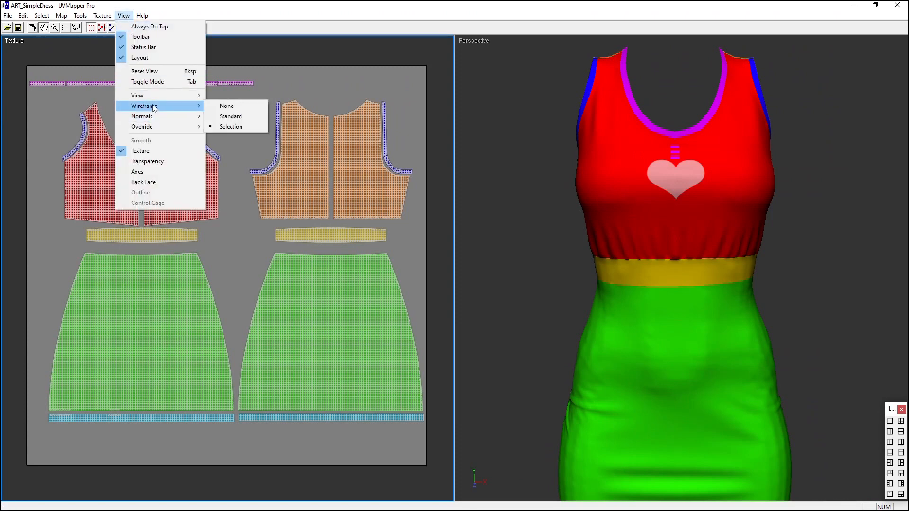
{"action": "left_click", "coordinate": [221, 108]}
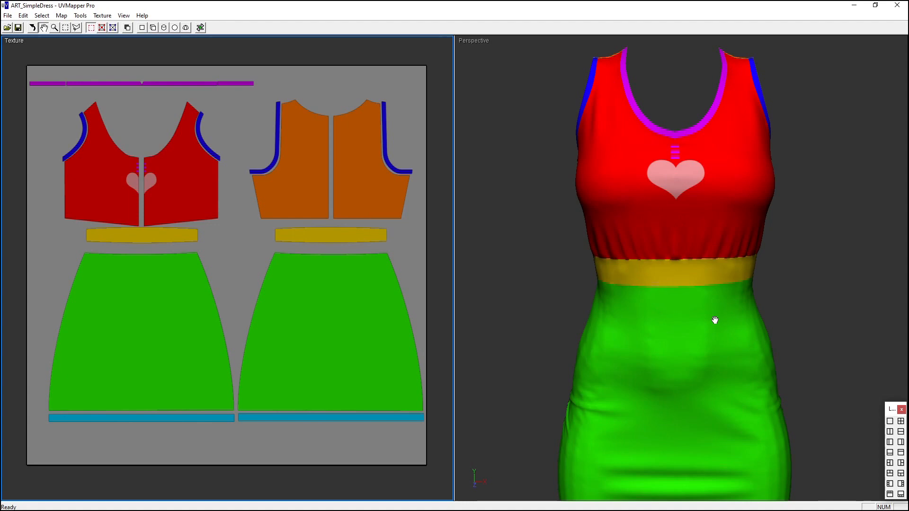
{"action": "scroll", "coordinate": [716, 247], "scroll_direction": "down", "scroll_amount": 4}
{"action": "scroll", "coordinate": [662, 255], "scroll_direction": "up", "scroll_amount": 3}
{"action": "left_click", "coordinate": [668, 246]}
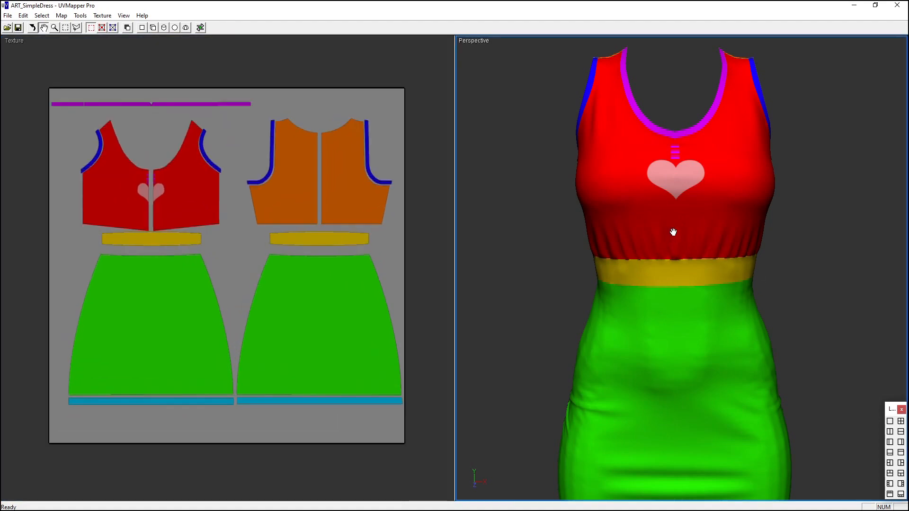
{"action": "scroll", "coordinate": [672, 237], "scroll_direction": "down", "scroll_amount": 2}
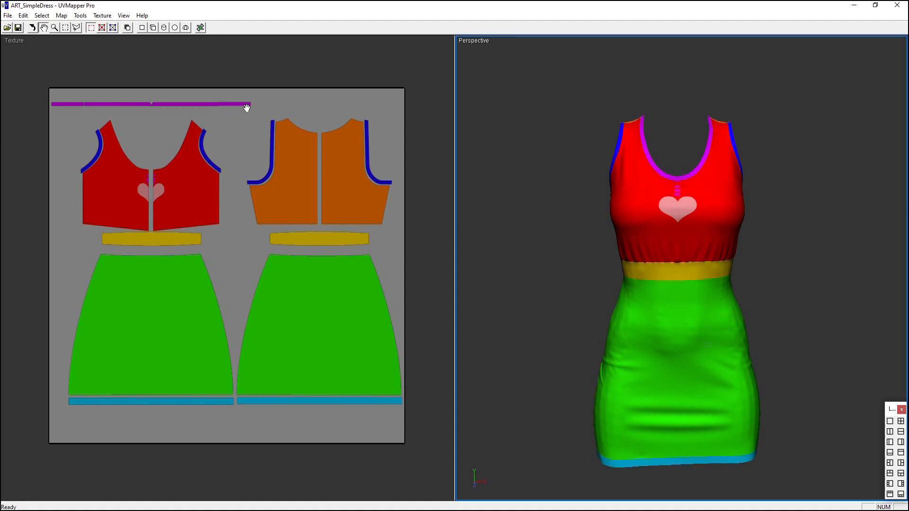
Step: Select the entire UV layout and enlarge it repeatedly so the template texture tiles in small repeats across the dress
{"action": "left_click", "coordinate": [65, 28]}
{"action": "left_click_drag", "start_coordinate": [35, 60], "coordinate": [435, 492]}
{"action": "left_click", "coordinate": [43, 18]}
{"action": "left_click", "coordinate": [44, 17]}
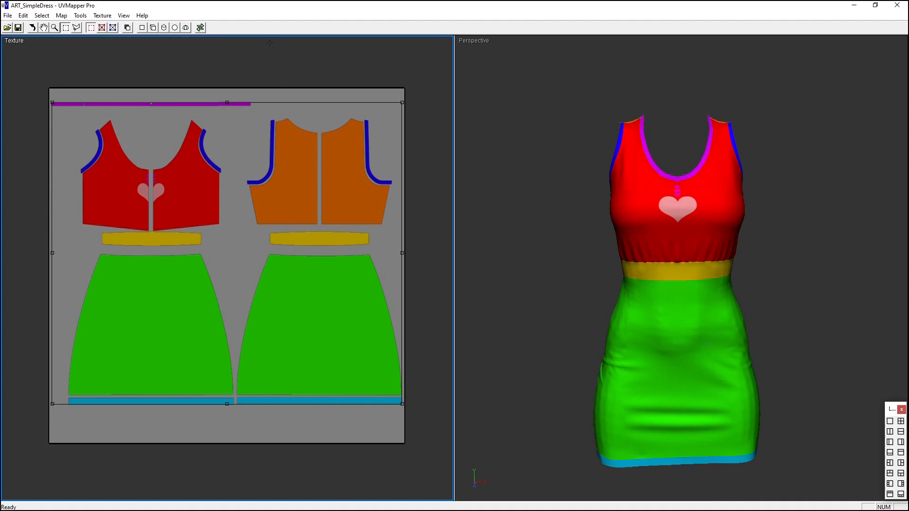
{"action": "key", "text": "KP_Multiply"}
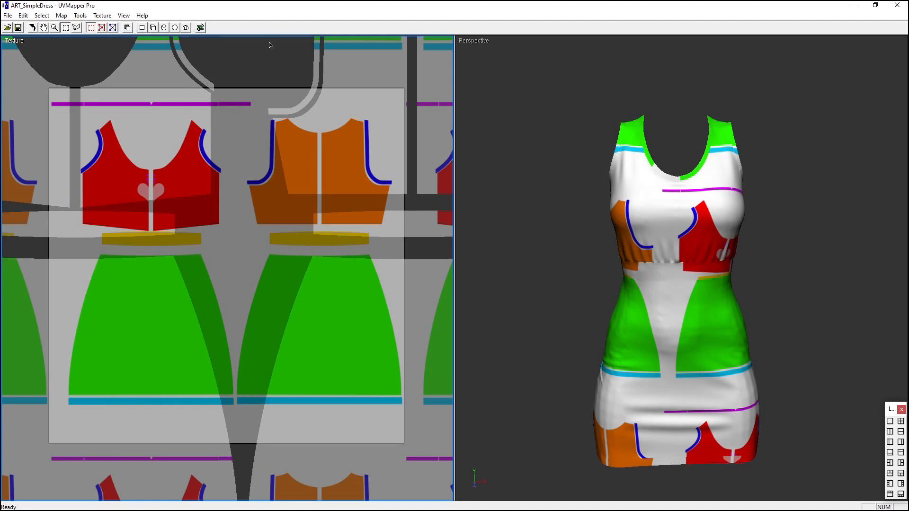
{"action": "key", "text": "KP_Divide"}
{"action": "key", "text": "KP_Divide"}
{"action": "key", "text": "KP_Divide"}
{"action": "key", "text": "KP_Divide"}
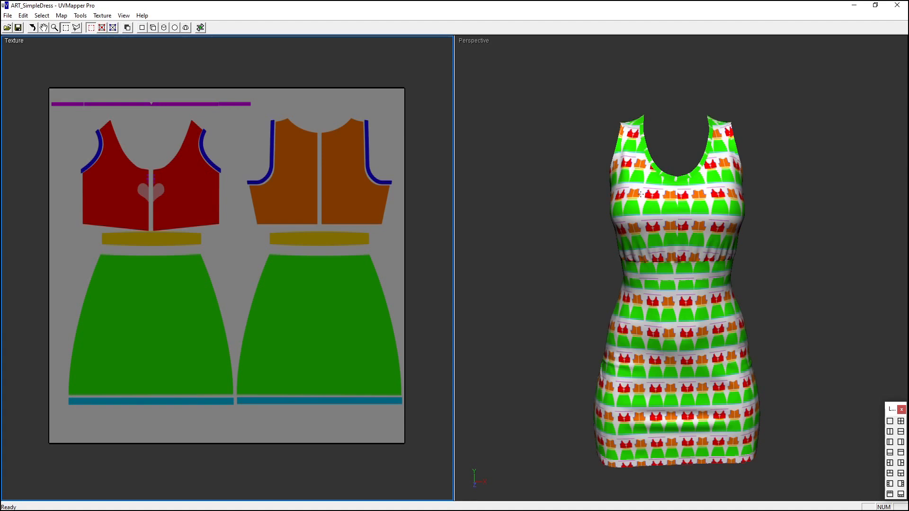
Step: Compare the enlarged UV pieces with the single texture square to see how often the template repeats
{"action": "scroll", "coordinate": [313, 131], "scroll_direction": "down", "scroll_amount": 5}
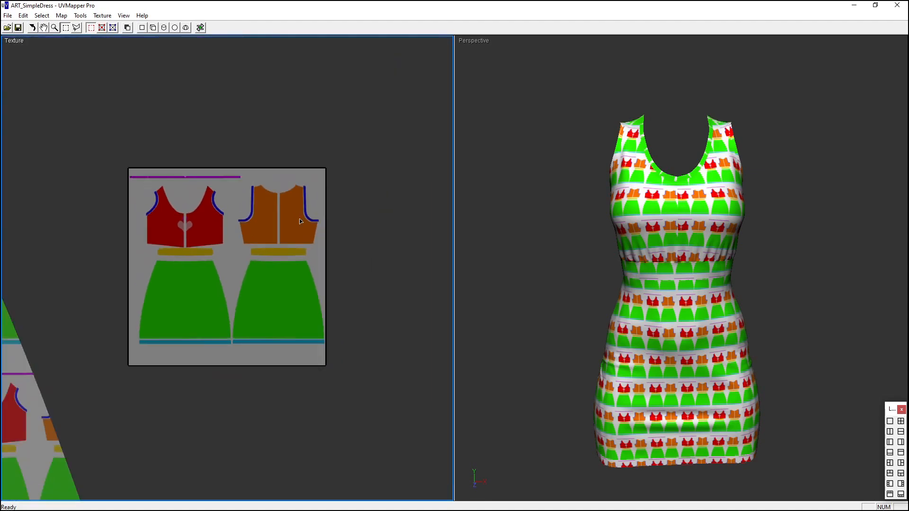
{"action": "scroll", "coordinate": [303, 232], "scroll_direction": "down", "scroll_amount": 3}
{"action": "scroll", "coordinate": [304, 236], "scroll_direction": "up", "scroll_amount": 3}
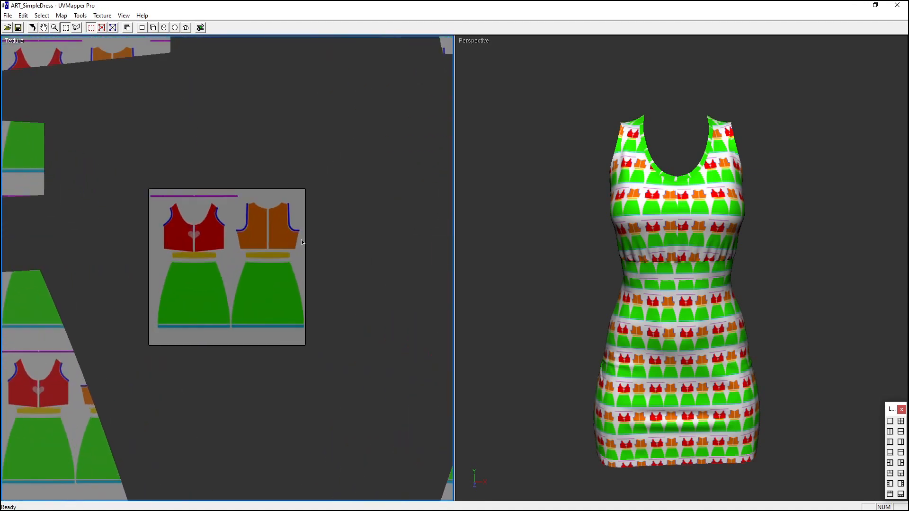
{"action": "scroll", "coordinate": [302, 242], "scroll_direction": "down", "scroll_amount": 6}
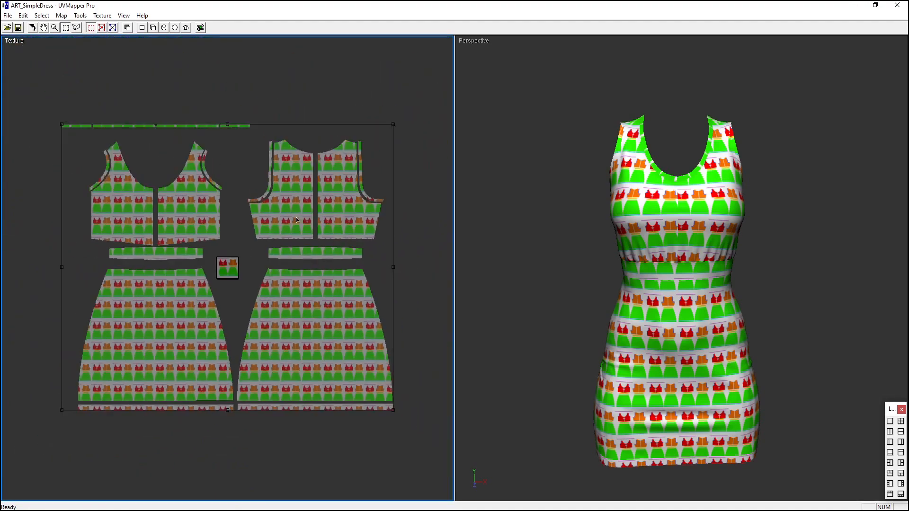
{"action": "scroll", "coordinate": [230, 273], "scroll_direction": "up", "scroll_amount": 3}
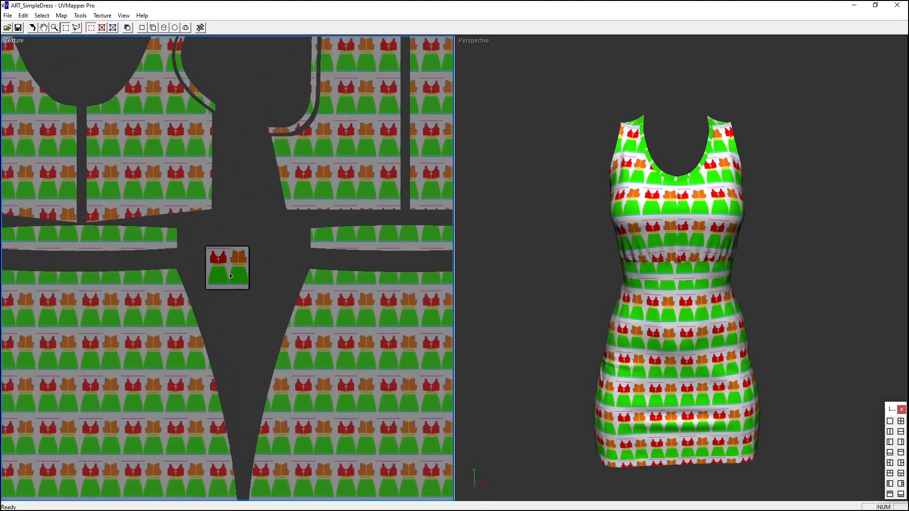
{"action": "scroll", "coordinate": [231, 276], "scroll_direction": "up", "scroll_amount": 2}
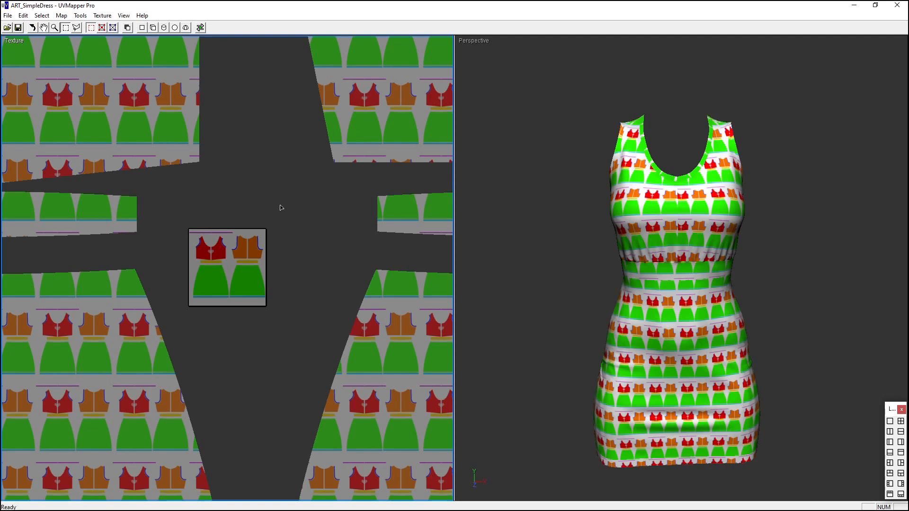
Step: Scale the UV layout back to its original size within the texture square and deselect it
{"action": "key", "text": "slash"}
{"action": "key", "text": "slash"}
{"action": "key", "text": "slash"}
{"action": "key", "text": "slash"}
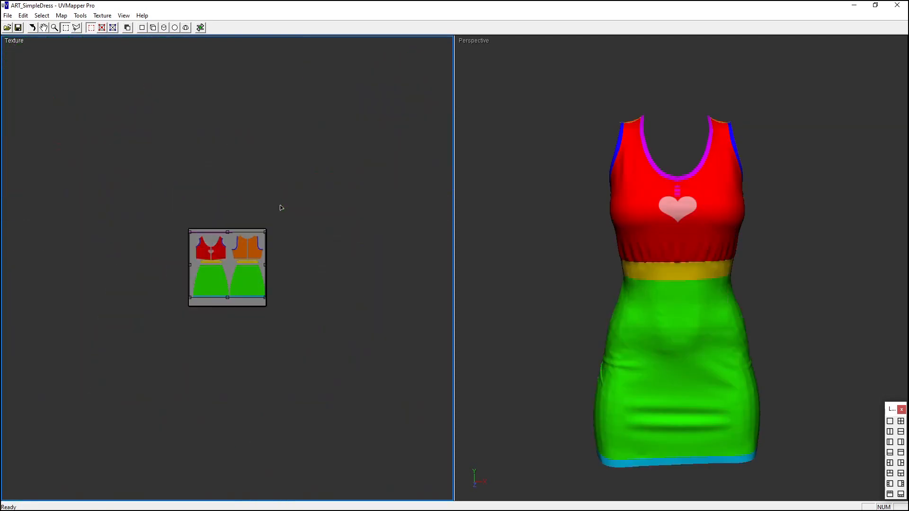
{"action": "left_click", "coordinate": [249, 199]}
{"action": "scroll", "coordinate": [191, 164], "scroll_direction": "up", "scroll_amount": 1}
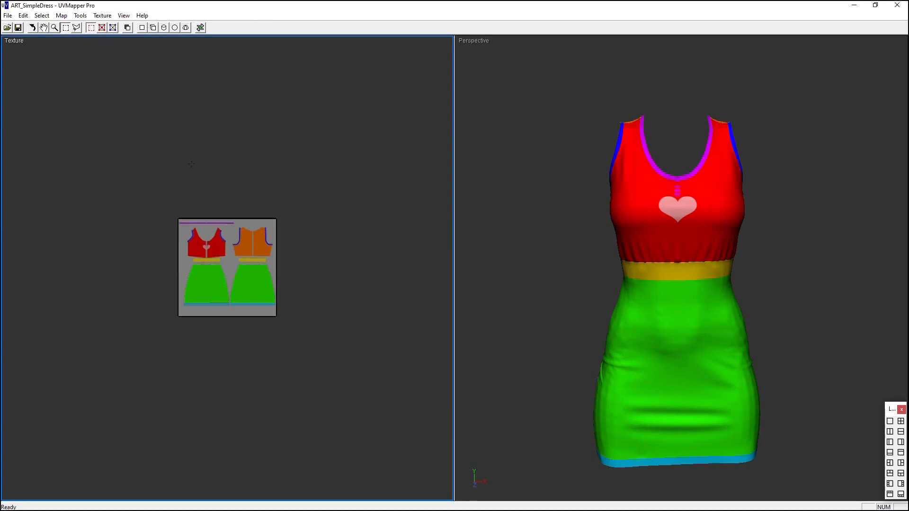
{"action": "scroll", "coordinate": [236, 223], "scroll_direction": "up", "scroll_amount": 5}
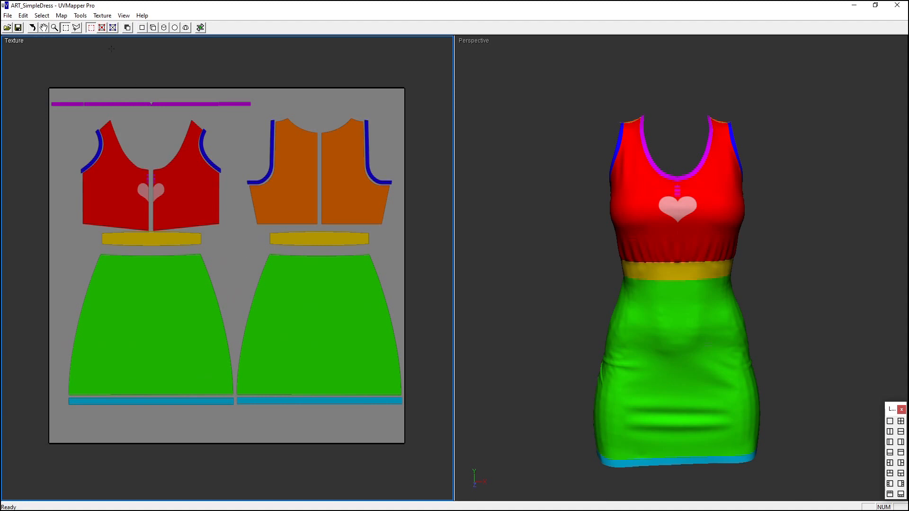
Step: Load the black and gold ornamental pattern as the dress texture and set the wireframe display to Standard
{"action": "left_click", "coordinate": [102, 15]}
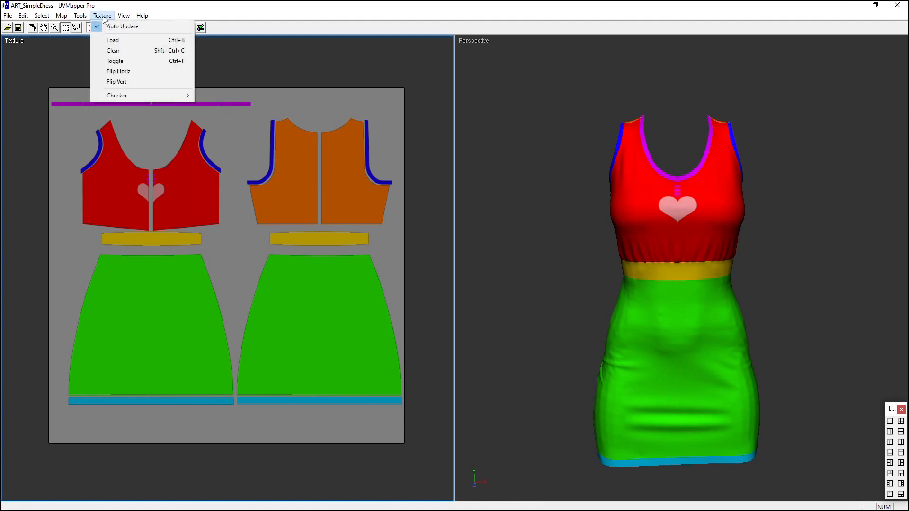
{"action": "left_click", "coordinate": [118, 45]}
{"action": "double_click", "coordinate": [655, 217]}
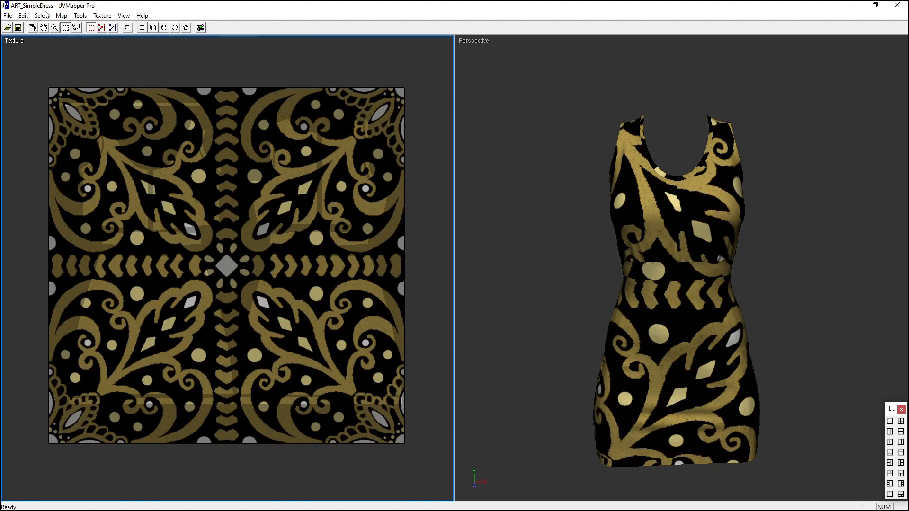
{"action": "left_click", "coordinate": [123, 16]}
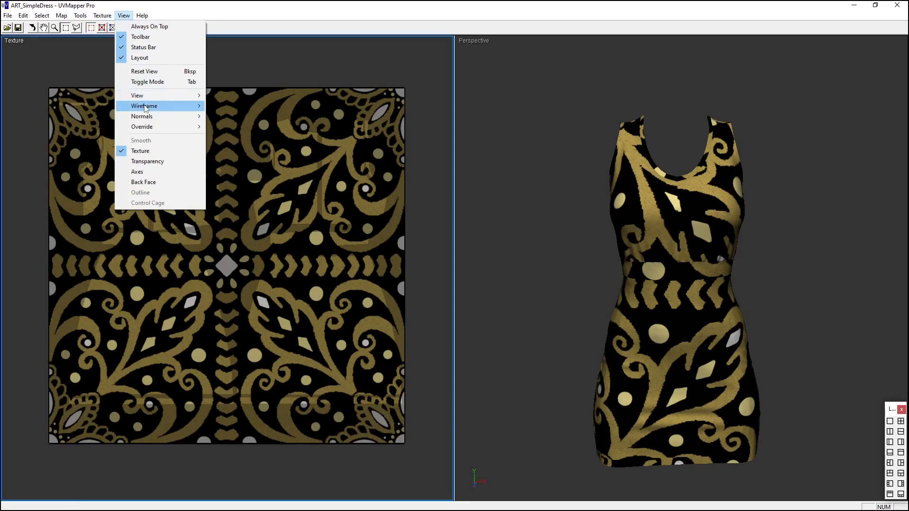
{"action": "mouse_move", "coordinate": [189, 106]}
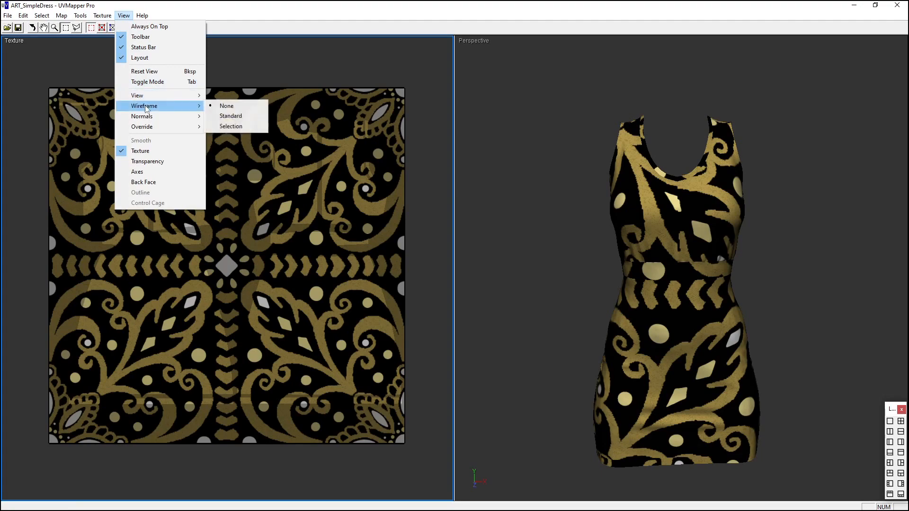
{"action": "left_click", "coordinate": [236, 116]}
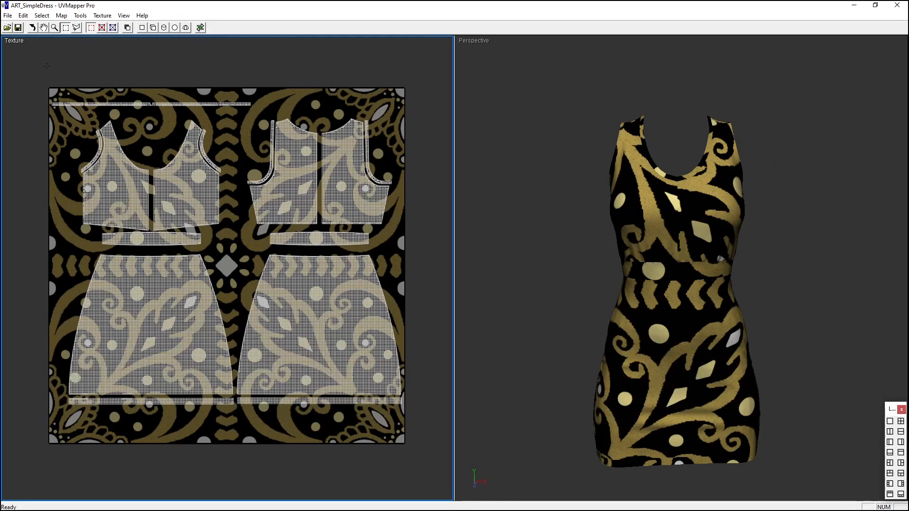
Step: Select all dress UV pieces and enlarge them to eight times their original size so the gold pattern tiles across the garment
{"action": "left_click_drag", "start_coordinate": [27, 70], "coordinate": [428, 473]}
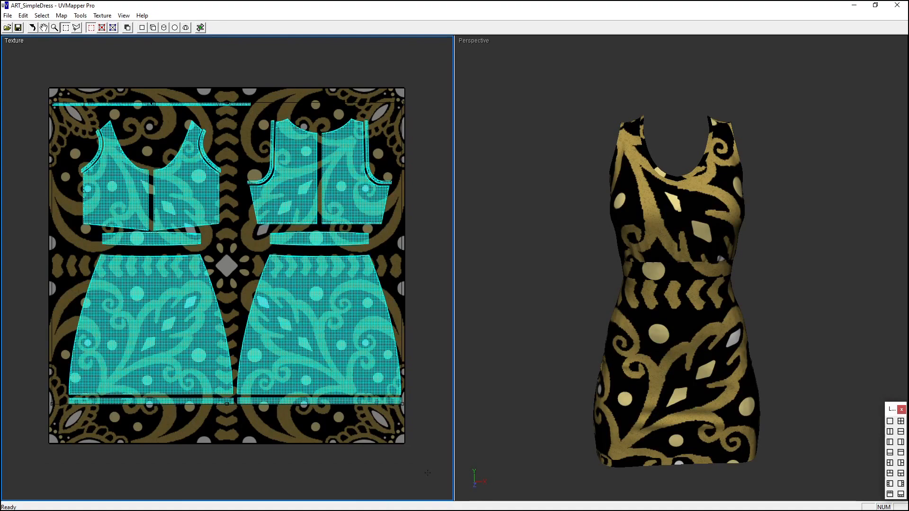
{"action": "key", "text": "KP_Multiply"}
{"action": "key", "text": "KP_Multiply"}
{"action": "key", "text": "KP_Multiply"}
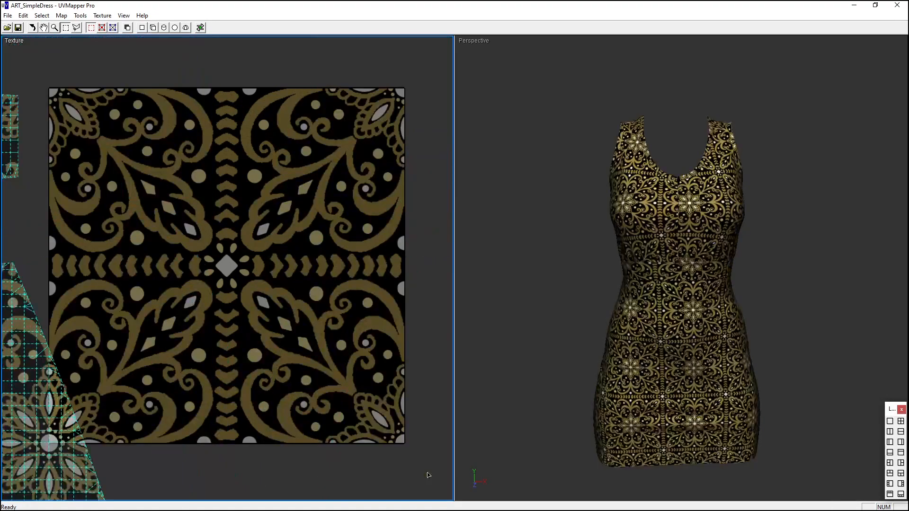
{"action": "key", "text": "KP_Multiply"}
{"action": "key", "text": "KP_Multiply"}
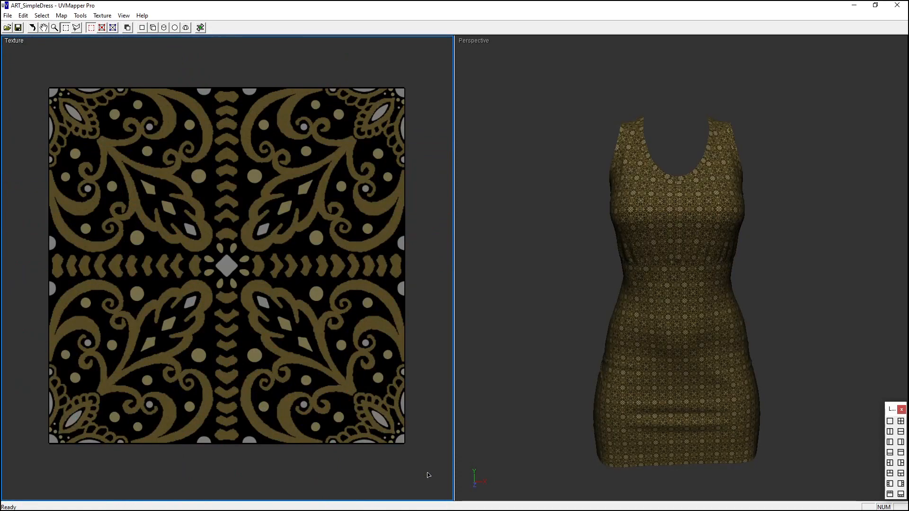
{"action": "key", "text": "KP_Divide"}
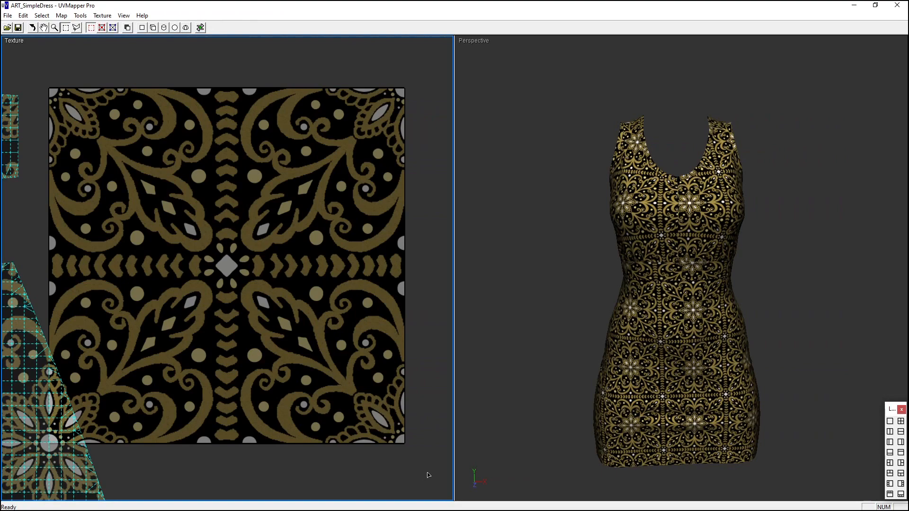
Step: Inspect how the tiled gold pattern lines up along the bodice's center seam and over the whole 3D dress
{"action": "left_click", "coordinate": [44, 28]}
{"action": "scroll", "coordinate": [700, 236], "scroll_direction": "up", "scroll_amount": 2}
{"action": "left_click", "coordinate": [690, 203]}
{"action": "scroll", "coordinate": [681, 189], "scroll_direction": "up", "scroll_amount": 3}
{"action": "left_click_drag", "start_coordinate": [671, 161], "coordinate": [686, 249]}
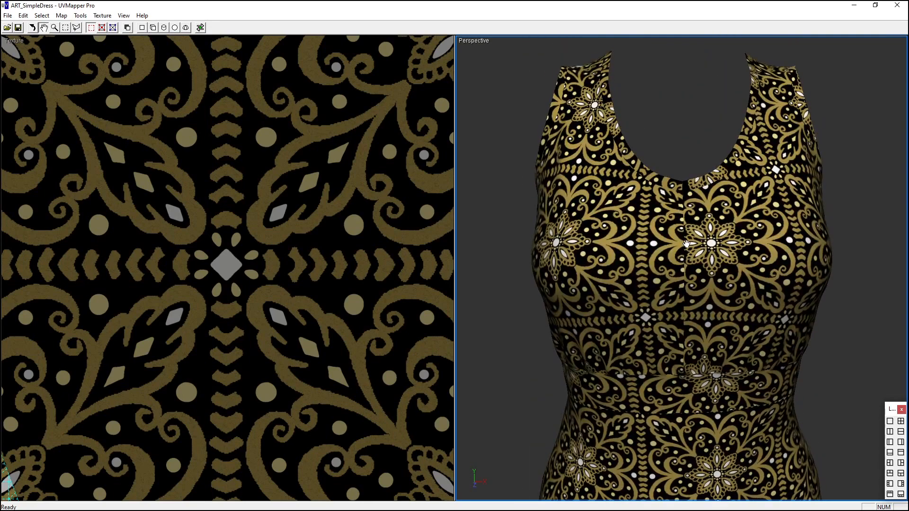
{"action": "scroll", "coordinate": [686, 247], "scroll_direction": "up", "scroll_amount": 2}
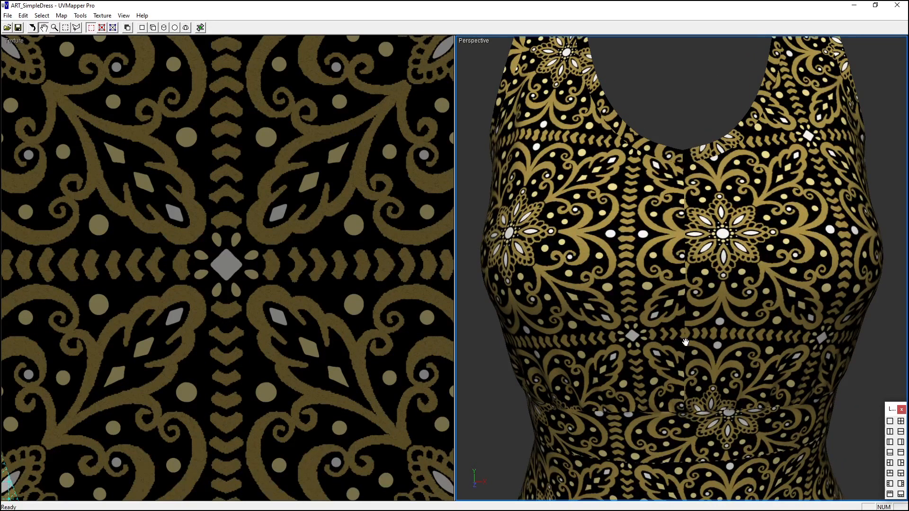
{"action": "scroll", "coordinate": [685, 289], "scroll_direction": "down", "scroll_amount": 4}
{"action": "scroll", "coordinate": [679, 245], "scroll_direction": "down", "scroll_amount": 1}
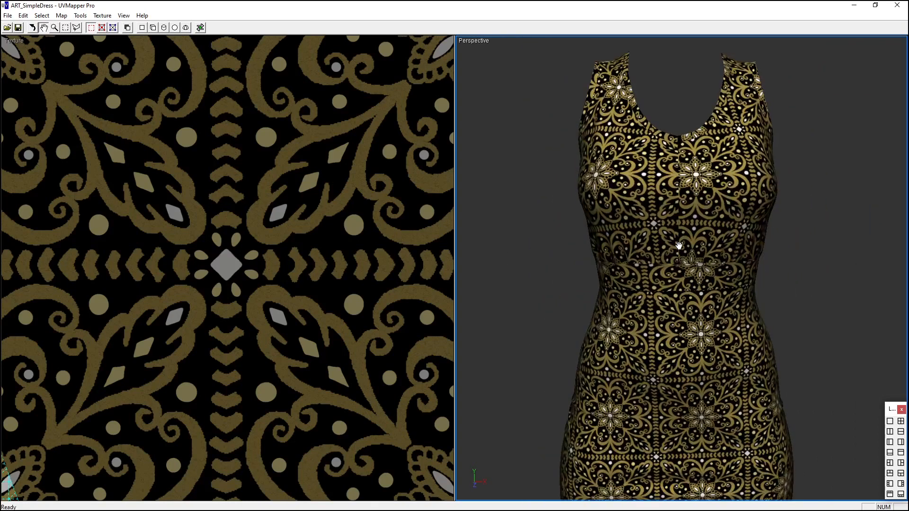
{"action": "scroll", "coordinate": [678, 247], "scroll_direction": "down", "scroll_amount": 2}
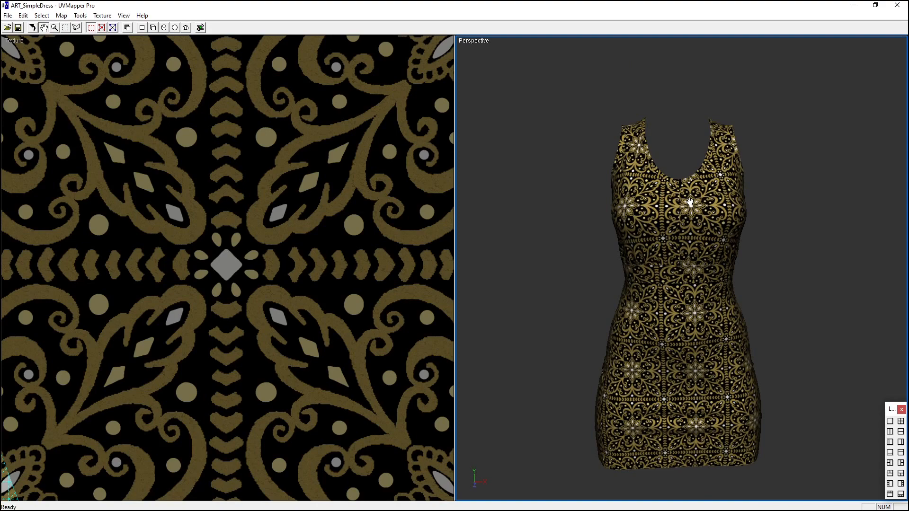
Step: Examine the gold pattern's alignment at the waistband seams on the 3D dress
{"action": "scroll", "coordinate": [686, 280], "scroll_direction": "up", "scroll_amount": 3}
{"action": "scroll", "coordinate": [683, 281], "scroll_direction": "up", "scroll_amount": 3}
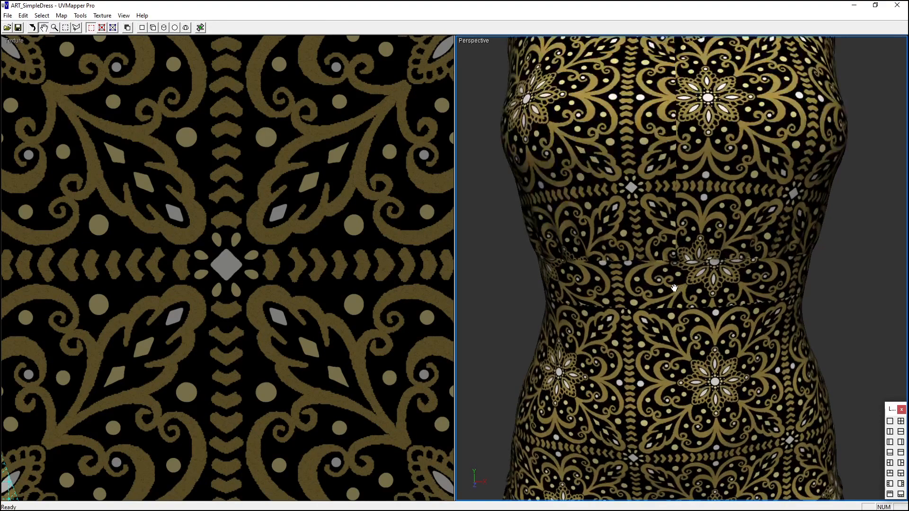
{"action": "scroll", "coordinate": [615, 265], "scroll_direction": "up", "scroll_amount": 2}
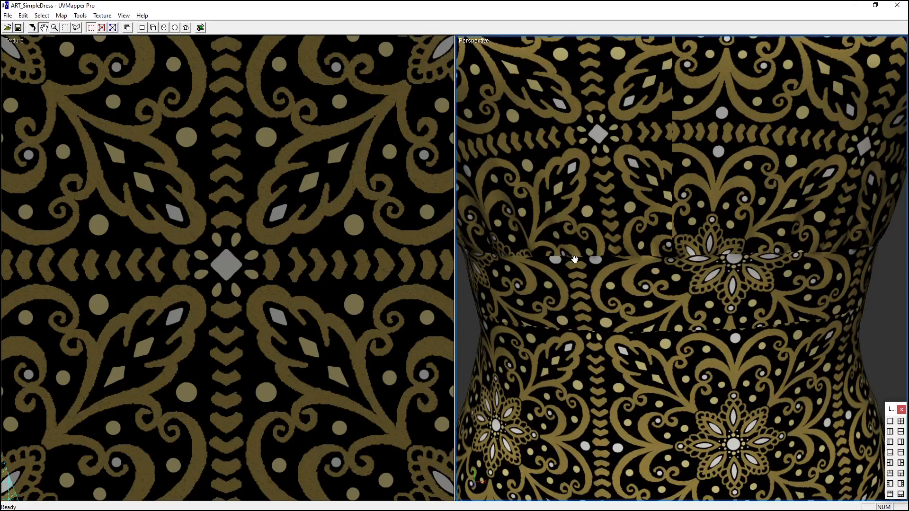
{"action": "scroll", "coordinate": [206, 303], "scroll_direction": "up", "scroll_amount": 2}
{"action": "scroll", "coordinate": [206, 302], "scroll_direction": "down", "scroll_amount": 1}
Step: Scale the selected UV layout down to half its current size so the gold pattern appears larger on the dress
{"action": "left_click", "coordinate": [218, 276]}
{"action": "scroll", "coordinate": [221, 260], "scroll_direction": "down", "scroll_amount": 5}
{"action": "left_click_drag", "start_coordinate": [181, 160], "coordinate": [299, 236]}
{"action": "scroll", "coordinate": [299, 235], "scroll_direction": "down", "scroll_amount": 3}
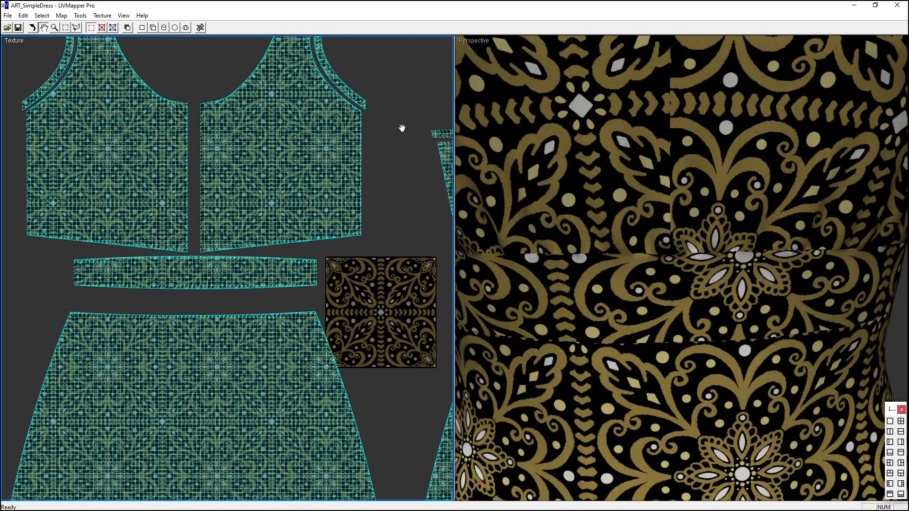
{"action": "key", "text": "slash"}
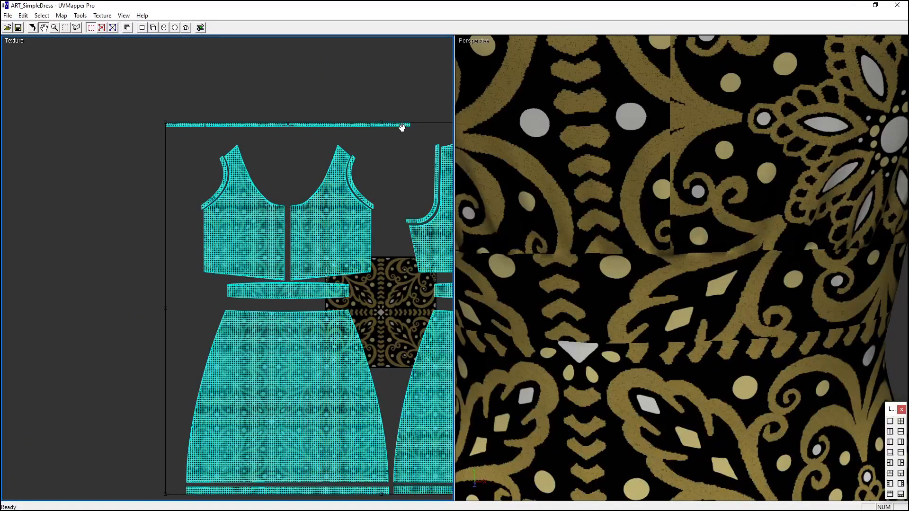
{"action": "key", "text": "slash"}
{"action": "key", "text": "asterisk"}
Step: Review the larger gold pattern on the bodice and the full 3D dress beside the resized UV layout
{"action": "scroll", "coordinate": [725, 271], "scroll_direction": "down", "scroll_amount": 3}
{"action": "left_click", "coordinate": [685, 218]}
{"action": "scroll", "coordinate": [684, 218], "scroll_direction": "down", "scroll_amount": 8}
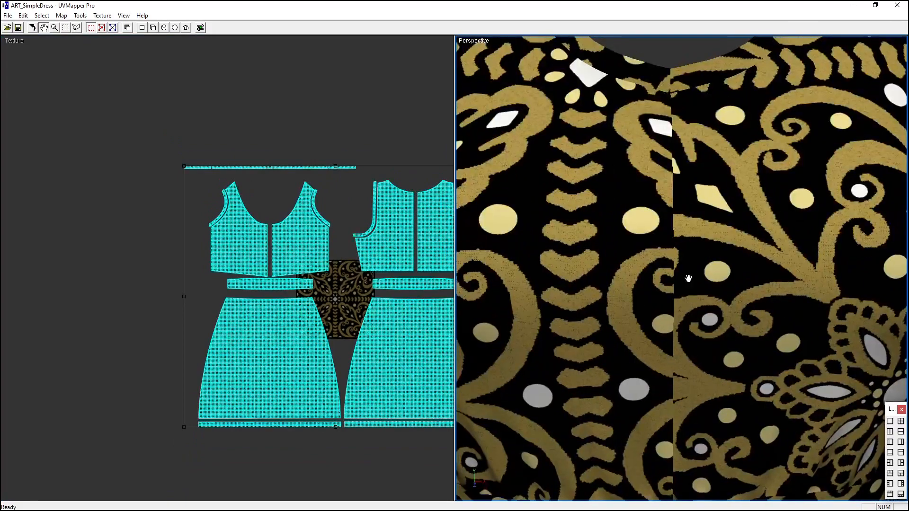
{"action": "scroll", "coordinate": [694, 315], "scroll_direction": "down", "scroll_amount": 1}
{"action": "left_click_drag", "start_coordinate": [678, 332], "coordinate": [671, 273]}
{"action": "scroll", "coordinate": [671, 274], "scroll_direction": "down", "scroll_amount": 3}
{"action": "scroll", "coordinate": [671, 274], "scroll_direction": "down", "scroll_amount": 1}
{"action": "scroll", "coordinate": [674, 275], "scroll_direction": "up", "scroll_amount": 1}
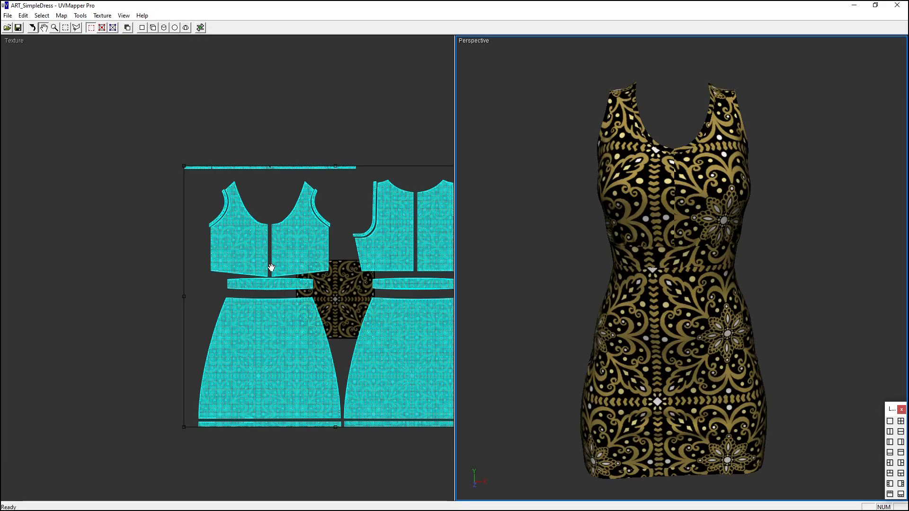
Step: Scale the selected UV layout down until the whole dress fits within the single gold texture tile
{"action": "key", "text": "*"}
{"action": "key", "text": "slash"}
{"action": "key", "text": "slash"}
{"action": "key", "text": "slash"}
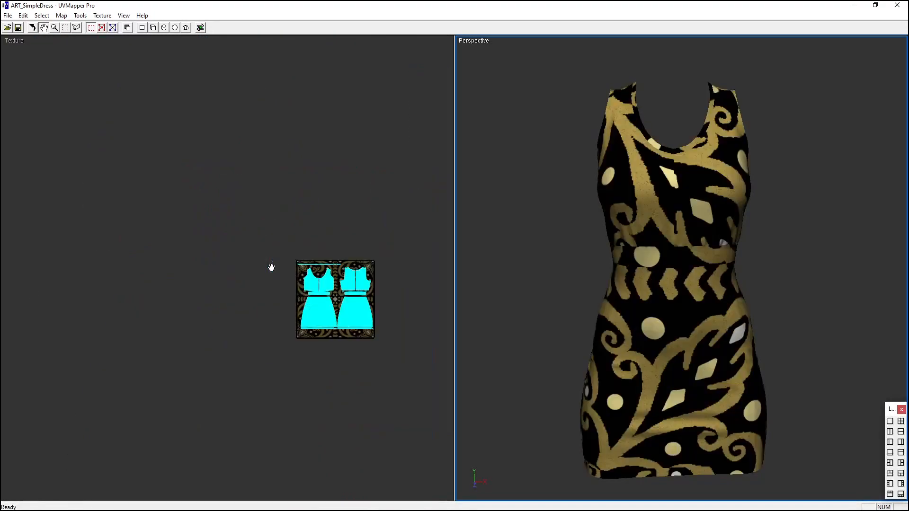
Step: Select only the dress's UVs that belong to the Skirt material
{"action": "left_click", "coordinate": [141, 113]}
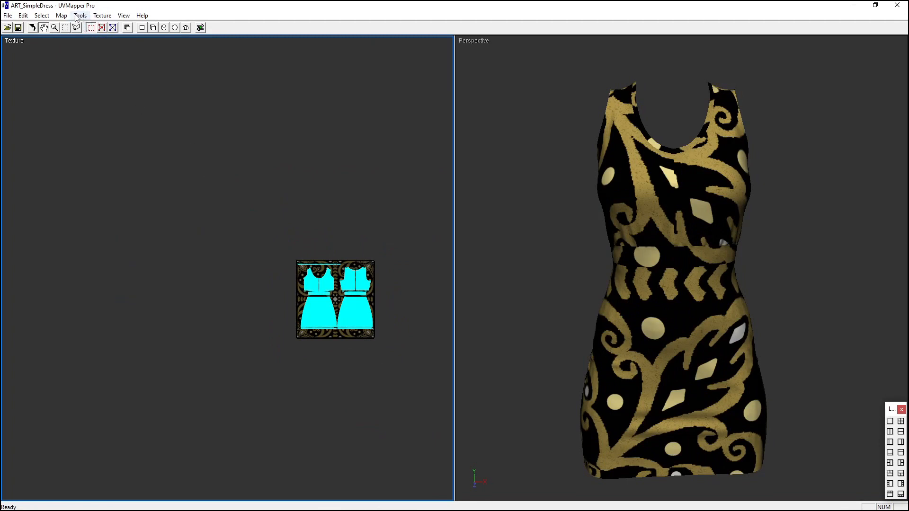
{"action": "left_click", "coordinate": [44, 16]}
{"action": "mouse_move", "coordinate": [66, 82]}
{"action": "left_click", "coordinate": [166, 92]}
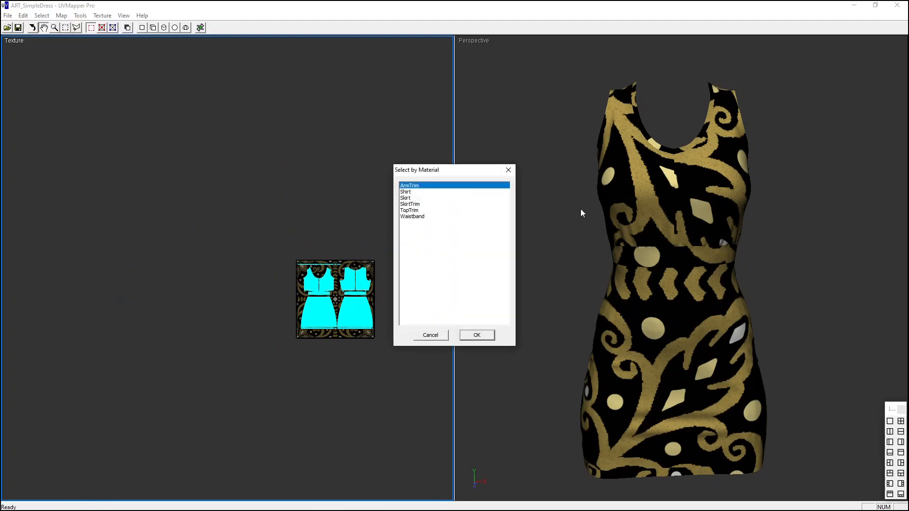
{"action": "left_click", "coordinate": [406, 198]}
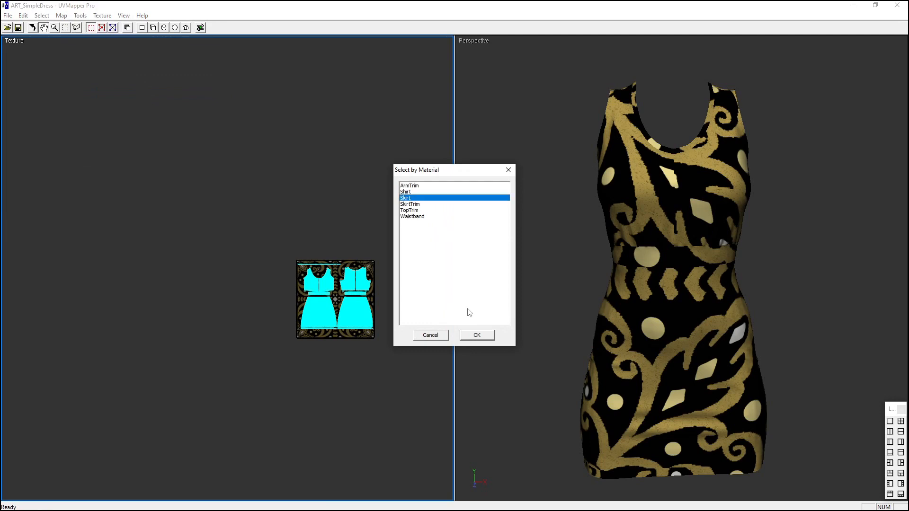
{"action": "left_click", "coordinate": [477, 336]}
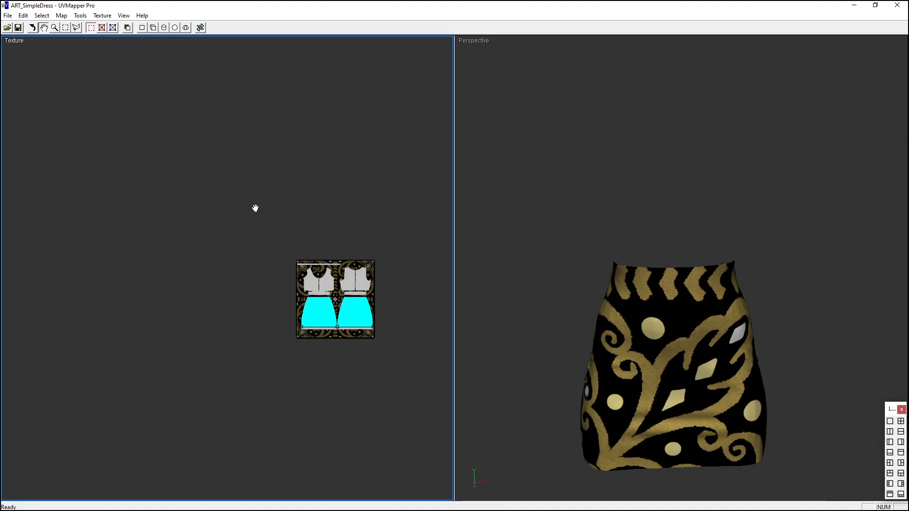
Step: Scale the skirt's UVs up to eight times their size so the gold pattern repeats more finely
{"action": "key", "text": "KP_Multiply"}
{"action": "key", "text": "KP_Multiply"}
{"action": "key", "text": "KP_Multiply"}
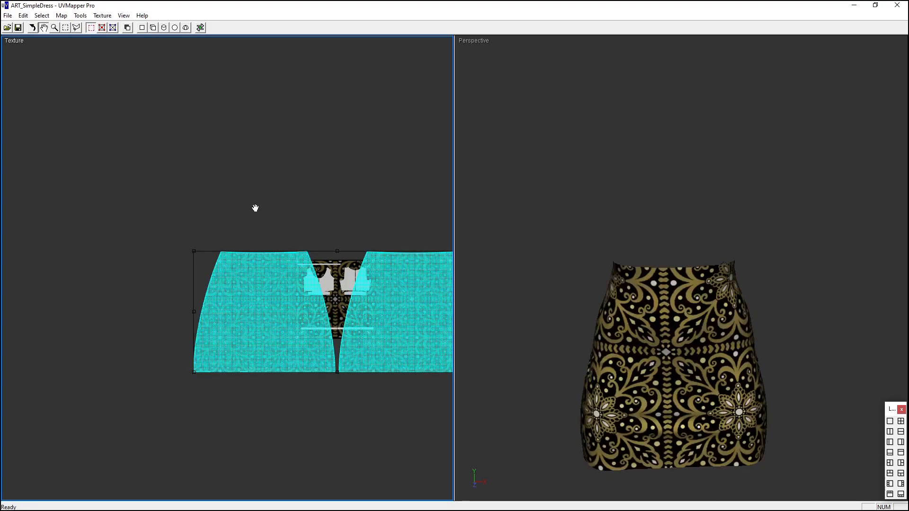
{"action": "key", "text": "KP_Multiply"}
{"action": "key", "text": "KP_Multiply"}
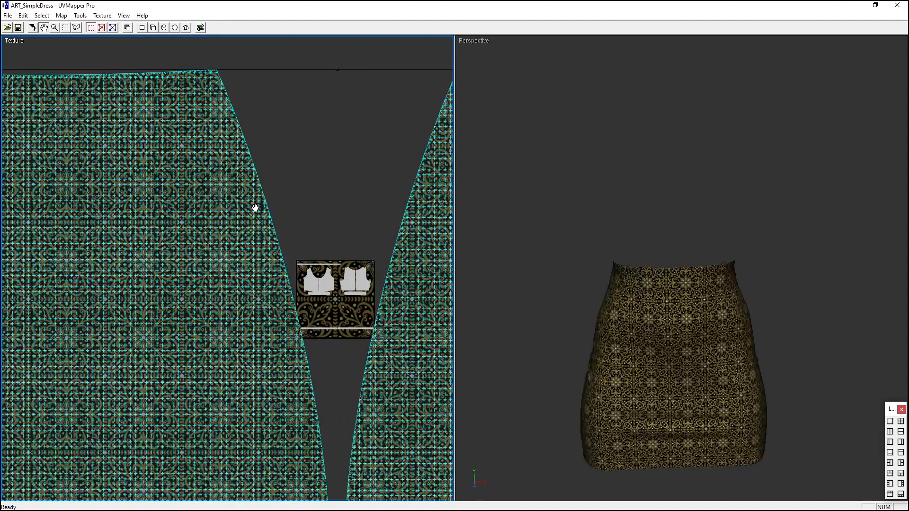
{"action": "key", "text": "KP_Divide"}
{"action": "key", "text": "KP_Divide"}
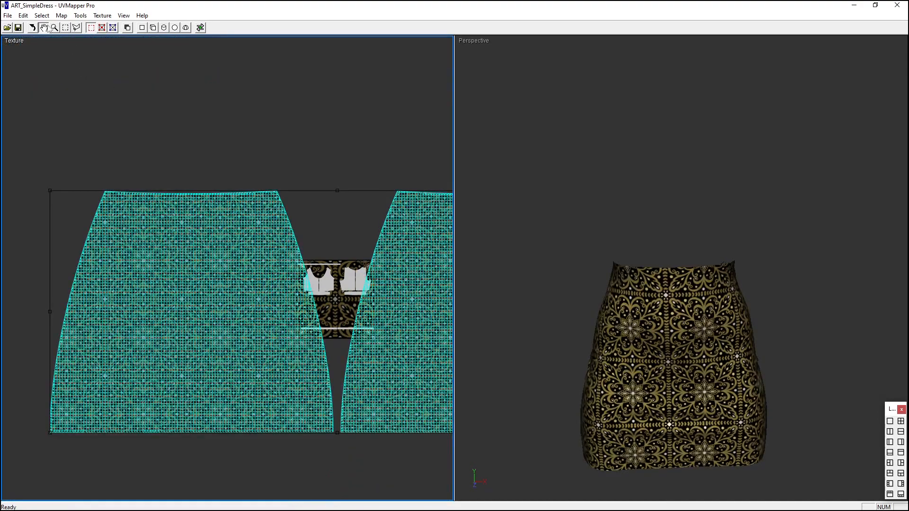
Step: Inspect how the scaled gold pattern meets along the skirt's side seam near the waist
{"action": "left_click", "coordinate": [32, 27]}
{"action": "scroll", "coordinate": [696, 331], "scroll_direction": "up", "scroll_amount": 1}
{"action": "scroll", "coordinate": [703, 337], "scroll_direction": "down", "scroll_amount": 1}
{"action": "mouse_move", "coordinate": [679, 323]}
{"action": "left_mouse_down"}
{"action": "mouse_move", "coordinate": [677, 307]}
{"action": "mouse_move", "coordinate": [678, 323]}
{"action": "left_mouse_up"}
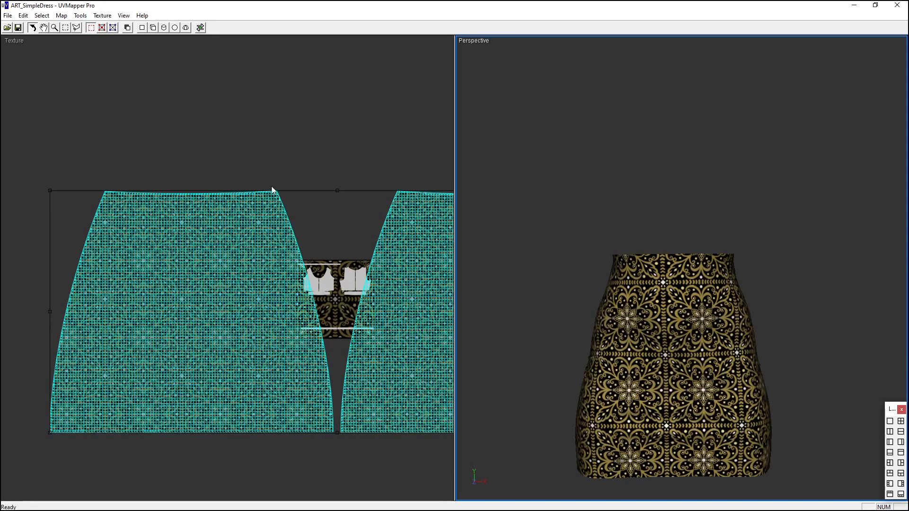
{"action": "left_click_drag", "start_coordinate": [621, 337], "coordinate": [735, 335]}
{"action": "scroll", "coordinate": [684, 425], "scroll_direction": "up", "scroll_amount": 6}
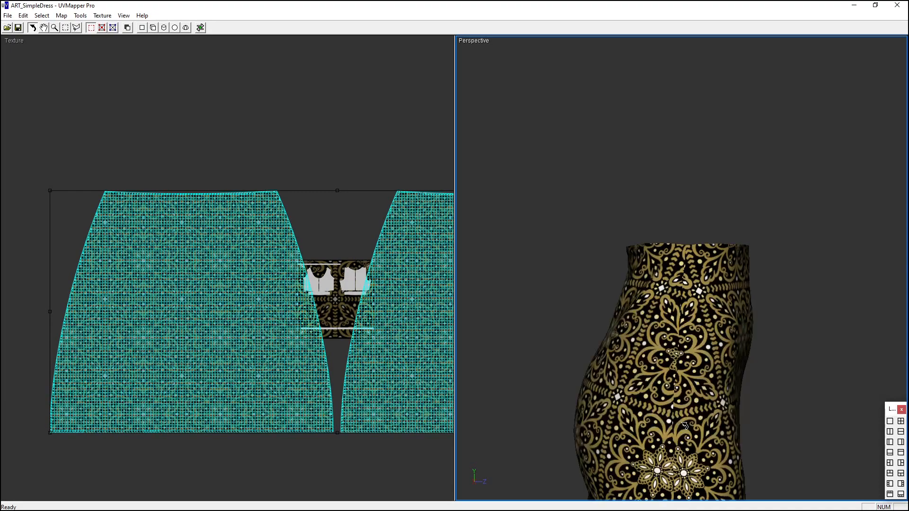
{"action": "scroll", "coordinate": [693, 410], "scroll_direction": "up", "scroll_amount": 3}
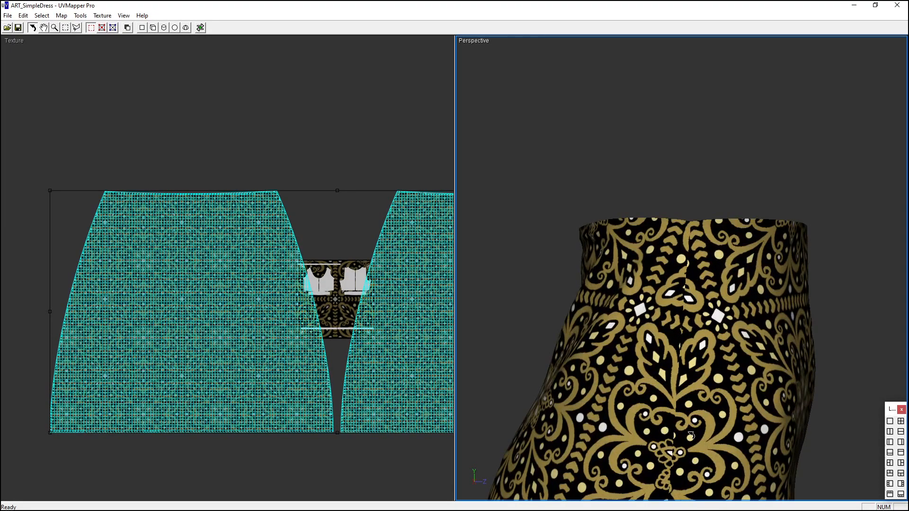
Step: Examine the pattern alignment down the skirt's side seam to the hem and across the front
{"action": "middle_click_drag", "start_coordinate": [691, 435], "coordinate": [692, 235]}
{"action": "scroll", "coordinate": [692, 235], "scroll_direction": "down", "scroll_amount": 5}
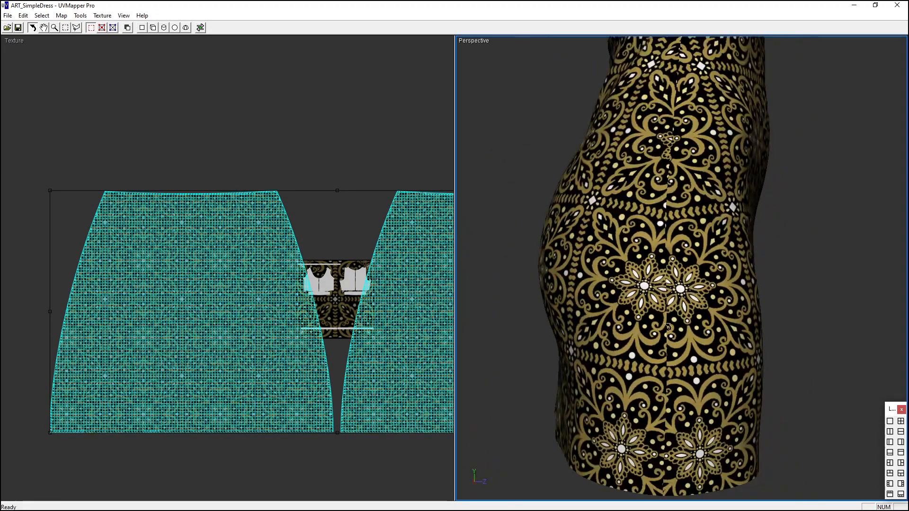
{"action": "scroll", "coordinate": [698, 320], "scroll_direction": "down", "scroll_amount": 3}
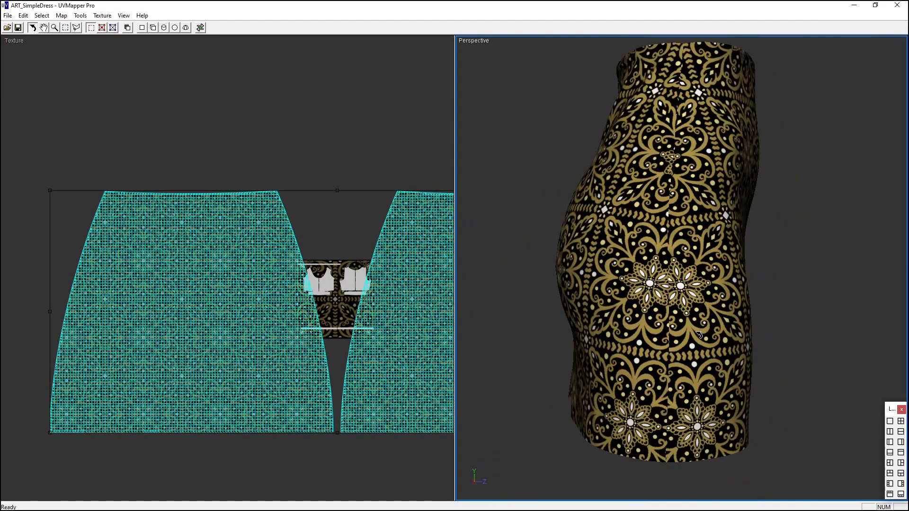
{"action": "left_click_drag", "start_coordinate": [696, 247], "coordinate": [680, 213]}
{"action": "scroll", "coordinate": [682, 216], "scroll_direction": "down", "scroll_amount": 4}
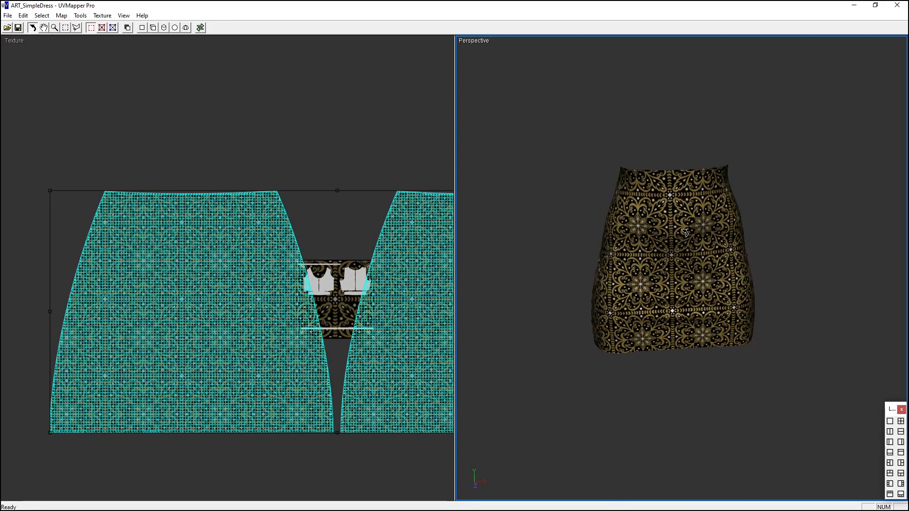
{"action": "left_click_drag", "start_coordinate": [684, 231], "coordinate": [684, 225]}
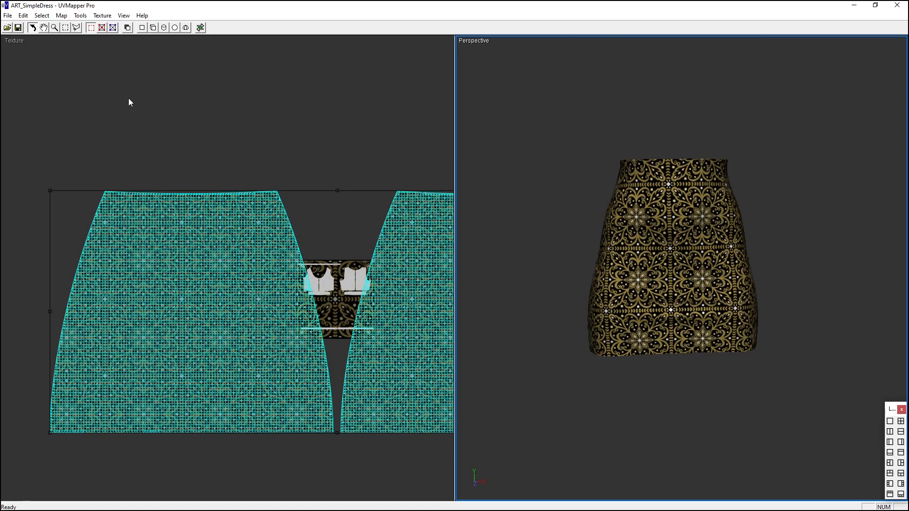
Step: Undo the skirt's UV scaling and clear the selection so the full dress is displayed
{"action": "key", "text": "ctrl+z"}
{"action": "key", "text": "ctrl+z"}
{"action": "key", "text": "ctrl+z"}
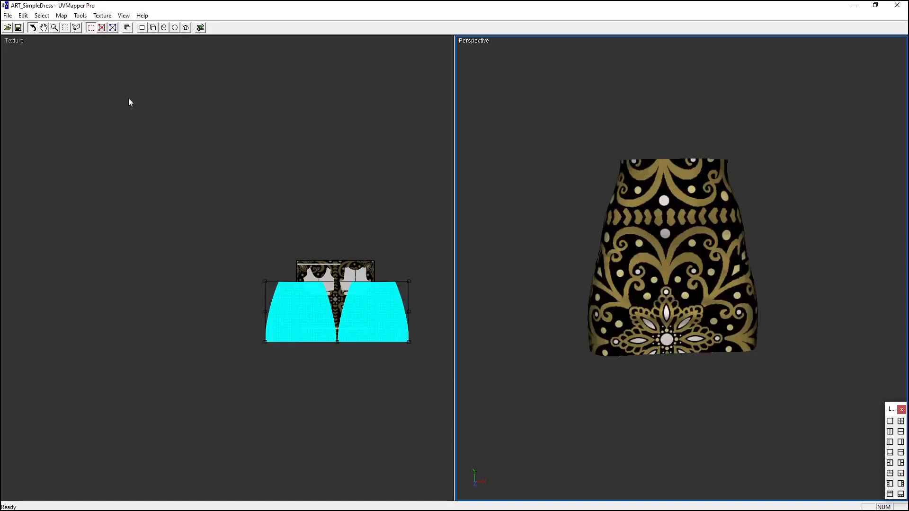
{"action": "left_click", "coordinate": [66, 27]}
{"action": "left_click", "coordinate": [189, 184]}
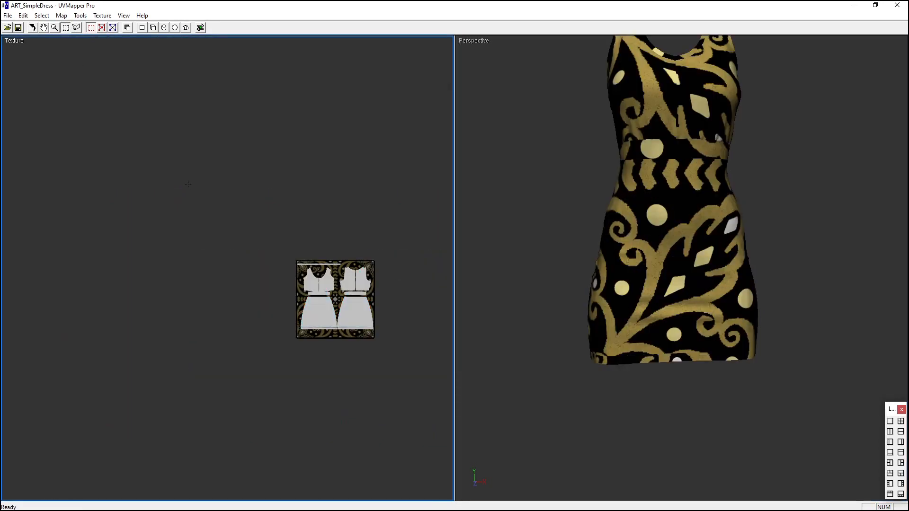
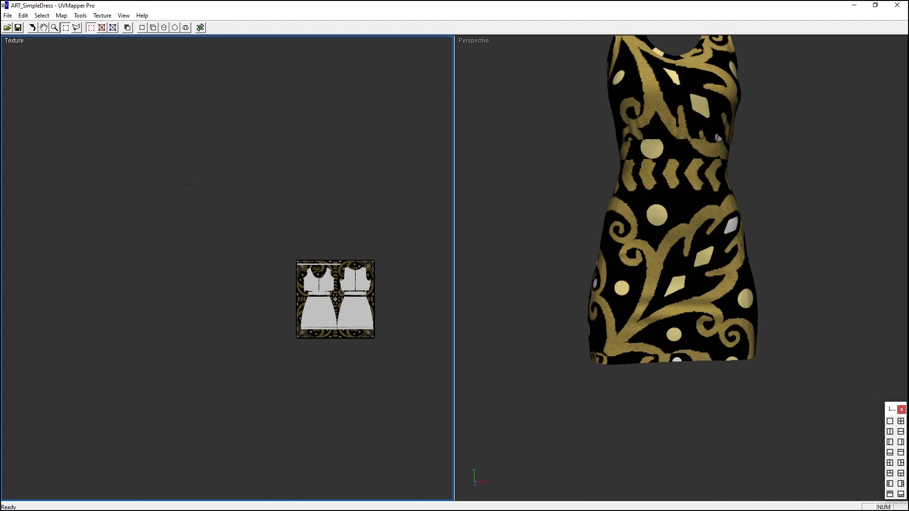
Step: Close ART_SimpleDress without saving its changes and return to the DemoSceneAB_Original scene in DAZ Studio
{"action": "left_click", "coordinate": [511, 108]}
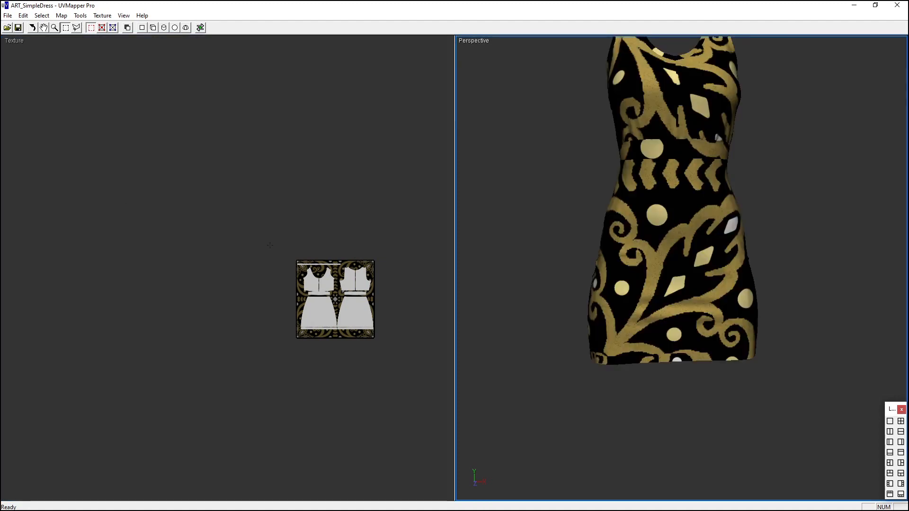
{"action": "left_click", "coordinate": [43, 28]}
{"action": "left_click_drag", "start_coordinate": [308, 210], "coordinate": [246, 232]}
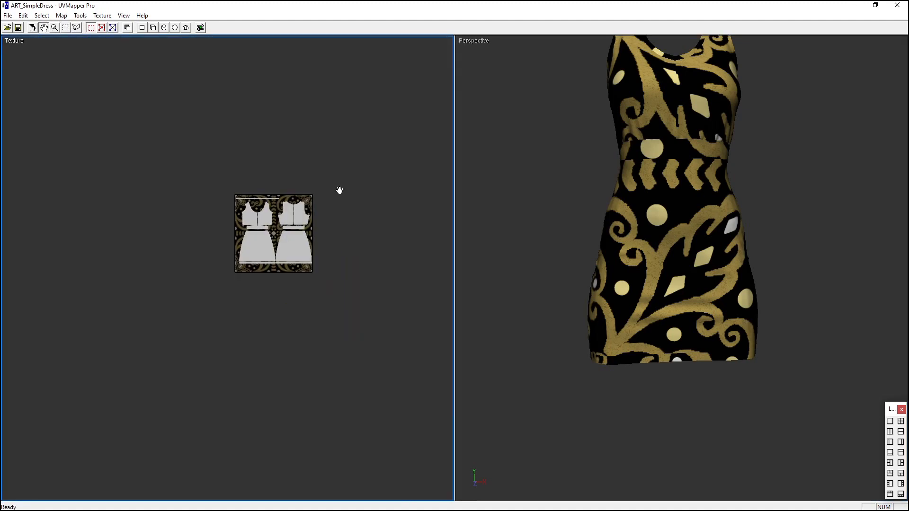
{"action": "left_click", "coordinate": [900, 8]}
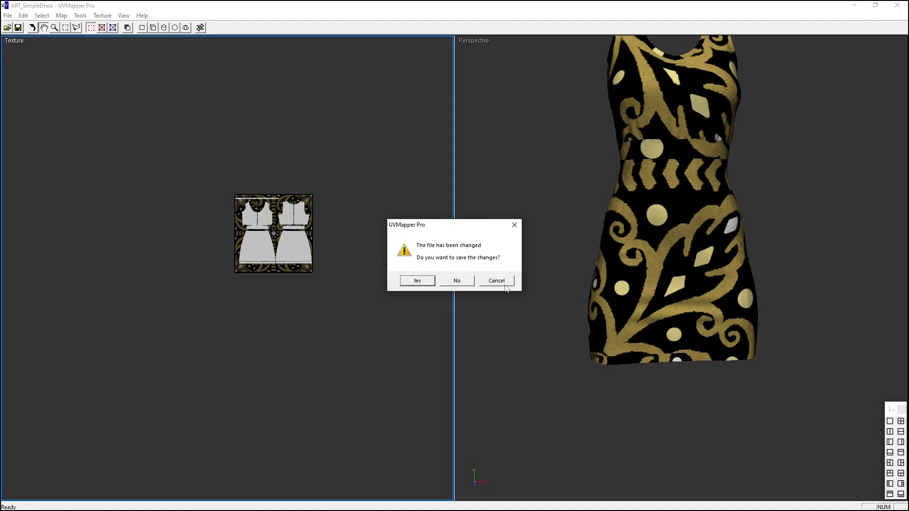
{"action": "left_click", "coordinate": [457, 281]}
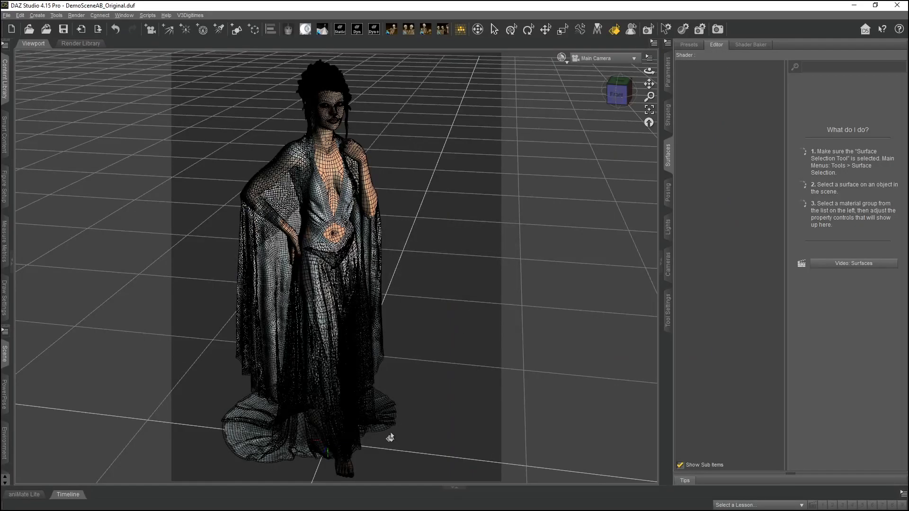
Step: Show the surface settings, content library and scene hierarchy around the viewport
{"action": "left_click", "coordinate": [669, 156]}
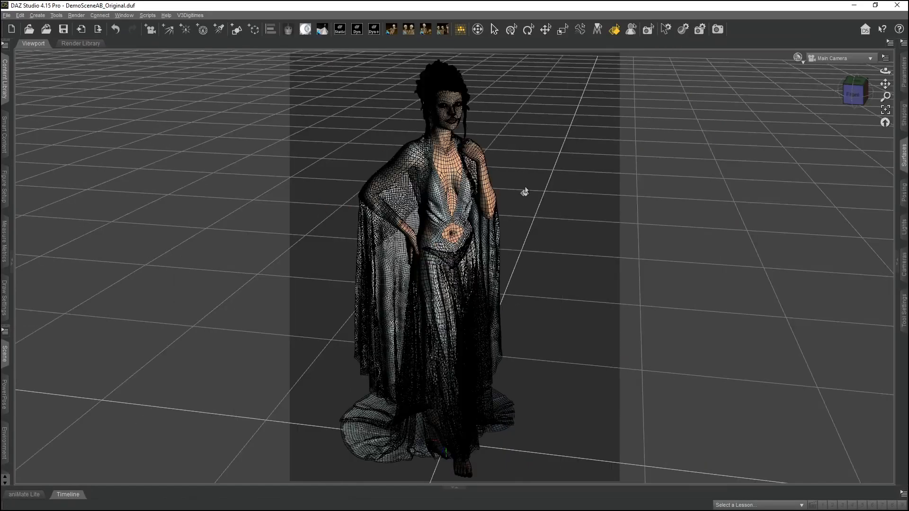
{"action": "left_click", "coordinate": [903, 154]}
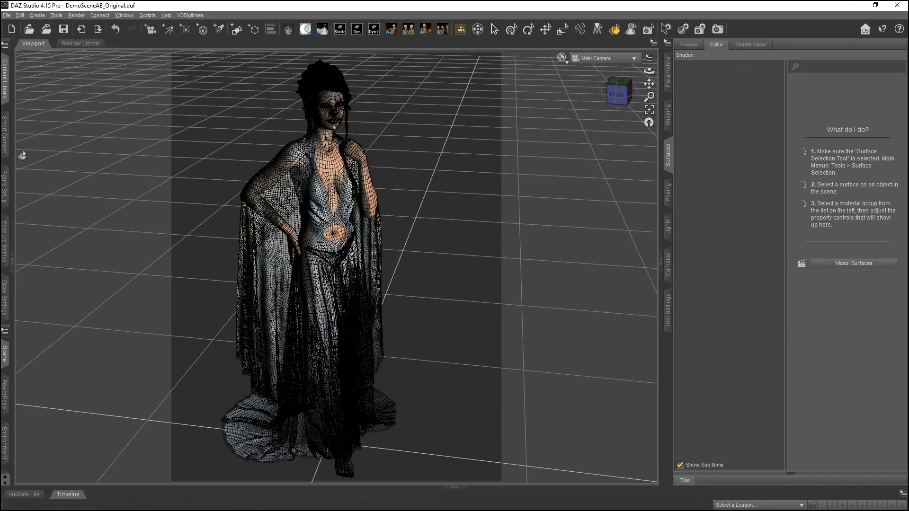
{"action": "left_click", "coordinate": [4, 80]}
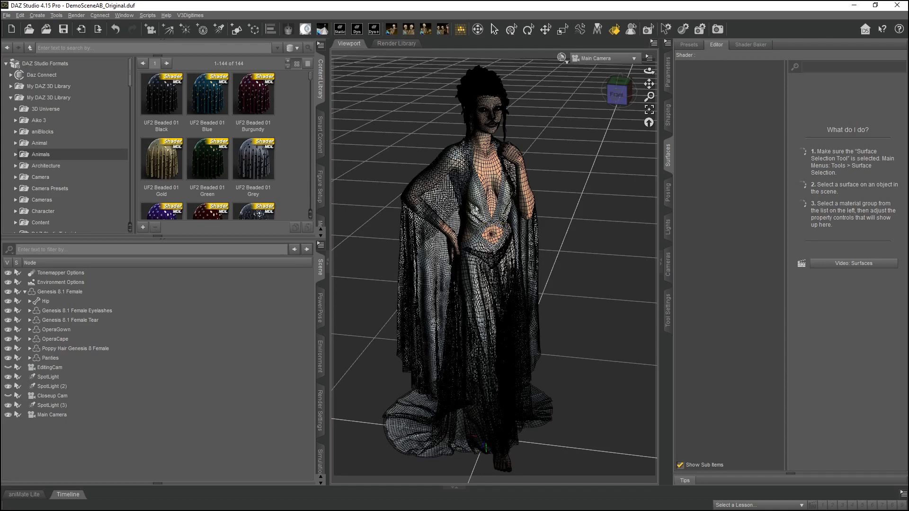
Step: Select the OperaGown's TopPanels and Trim surfaces and switch the viewport to a rendered preview
{"action": "left_click", "coordinate": [479, 216]}
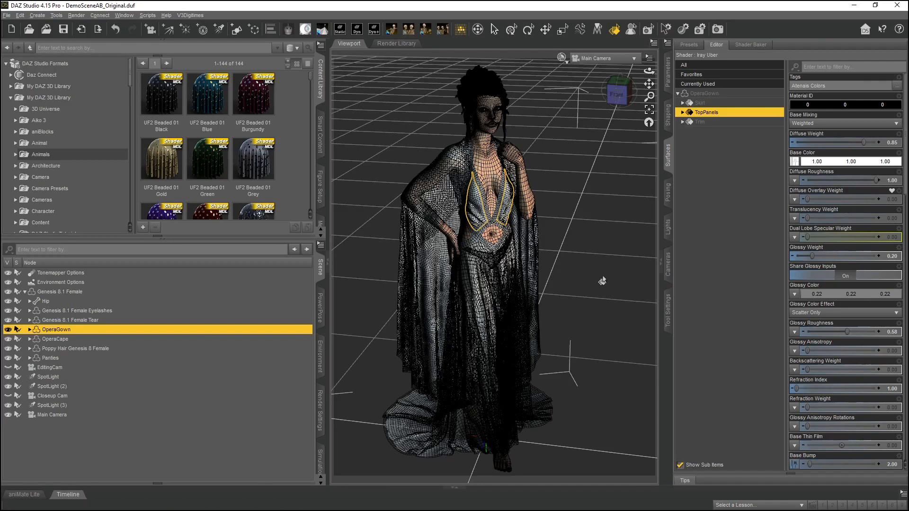
{"action": "left_click", "coordinate": [483, 196], "text": "ctrl"}
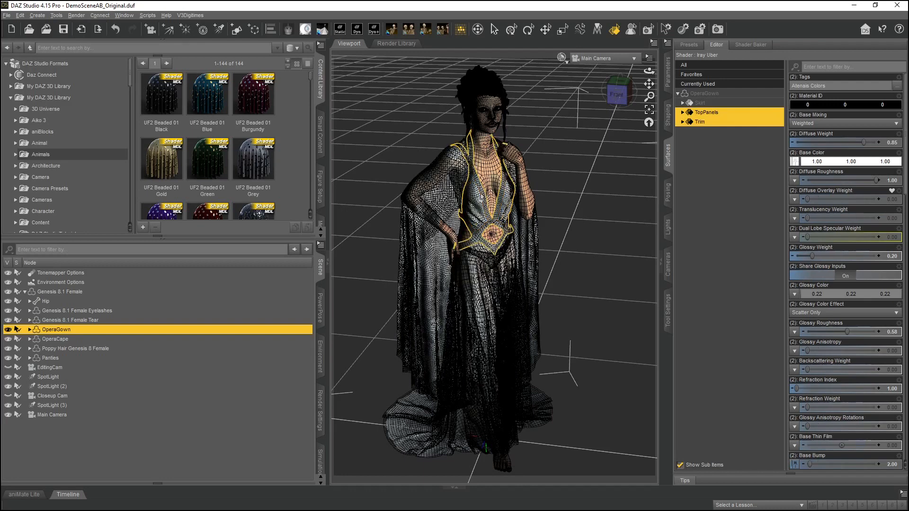
{"action": "left_click", "coordinate": [562, 57]}
{"action": "left_click", "coordinate": [578, 181]}
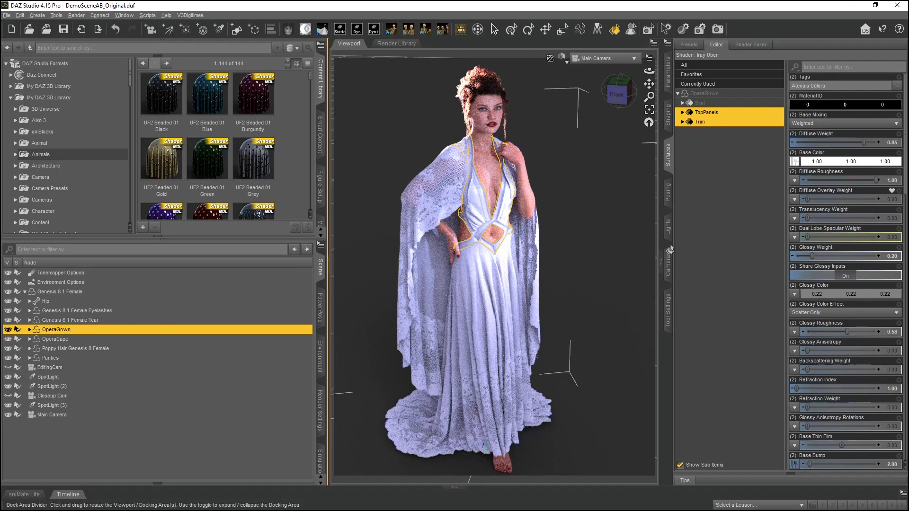
Step: Select every surface of the OperaGown at once, clear the selection, and select them all again
{"action": "left_click", "coordinate": [706, 95]}
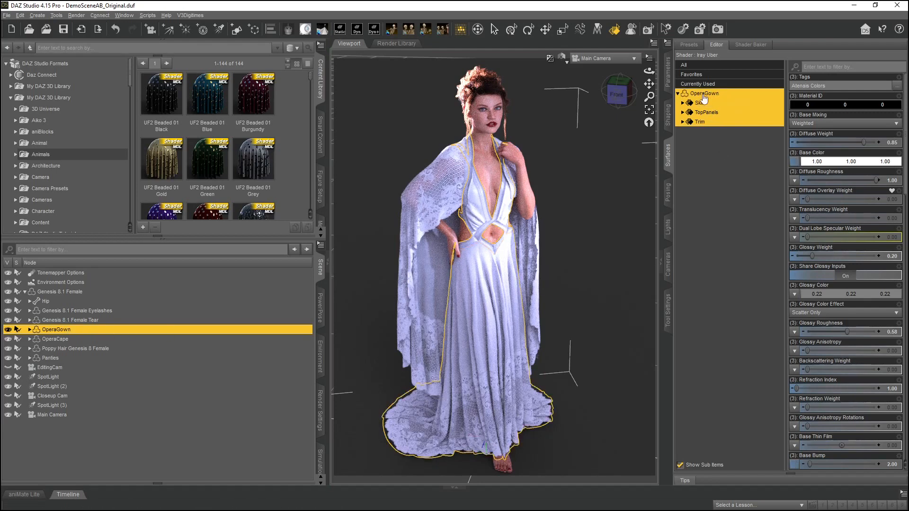
{"action": "left_click", "coordinate": [732, 175]}
{"action": "left_click", "coordinate": [703, 93]}
Step: Select the gown's surfaces from Skirt through Trim as a range, and remove them from the selection one by one
{"action": "left_click", "coordinate": [707, 112]}
{"action": "left_click", "coordinate": [708, 103]}
{"action": "left_click", "coordinate": [708, 122], "text": "shift"}
{"action": "left_click", "coordinate": [708, 114], "text": "ctrl"}
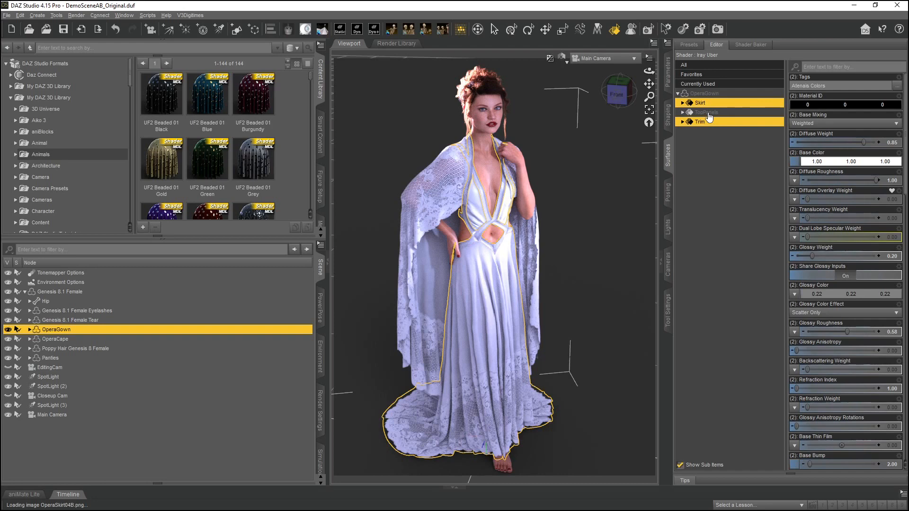
{"action": "left_click", "coordinate": [707, 122], "text": "ctrl"}
{"action": "left_click", "coordinate": [701, 103], "text": "ctrl"}
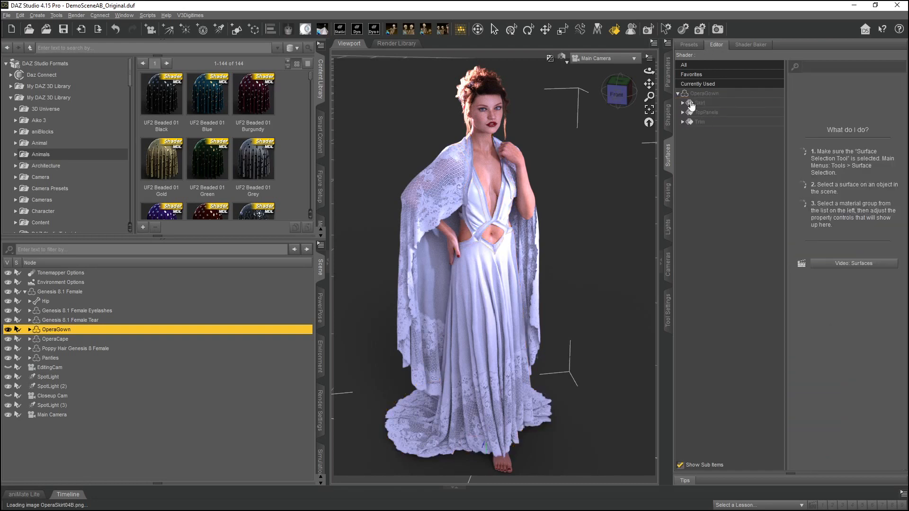
Step: Select the whole OperaGown surface group, clear the selection, and select only the Skirt surface
{"action": "left_click", "coordinate": [705, 94]}
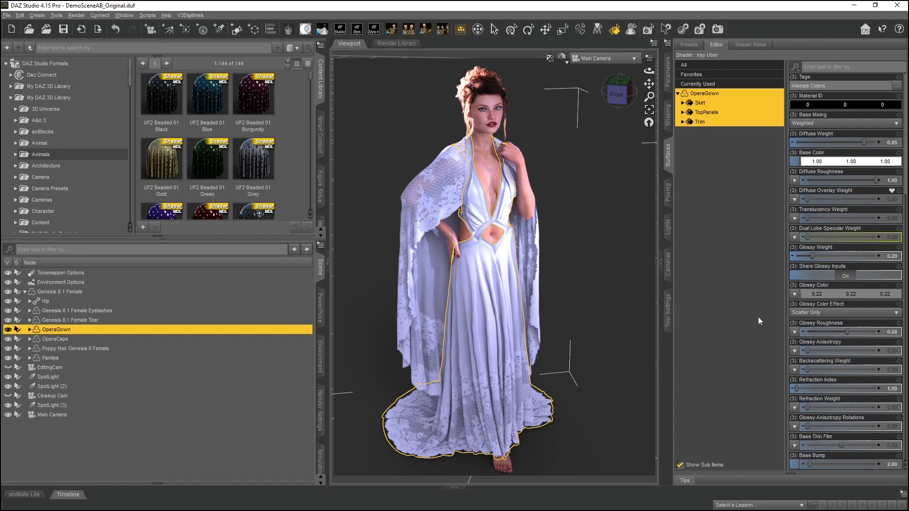
{"action": "left_click", "coordinate": [748, 231]}
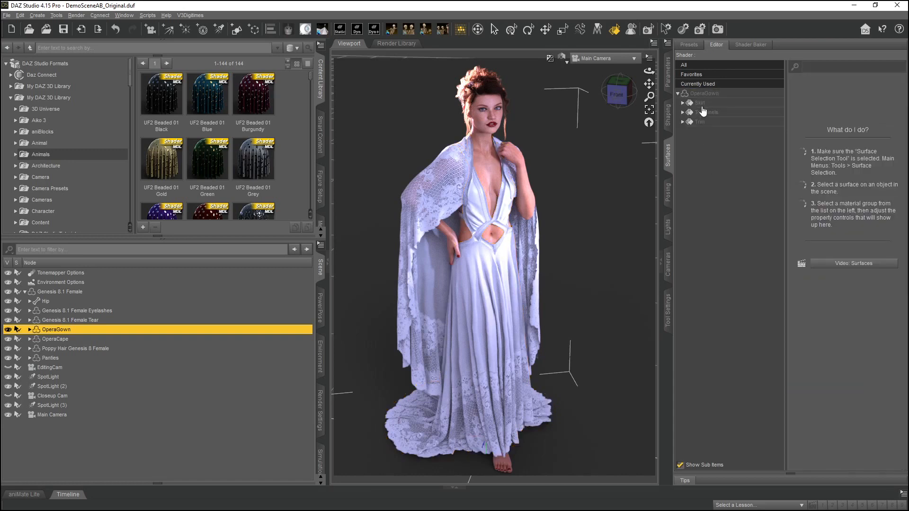
{"action": "left_click", "coordinate": [703, 104]}
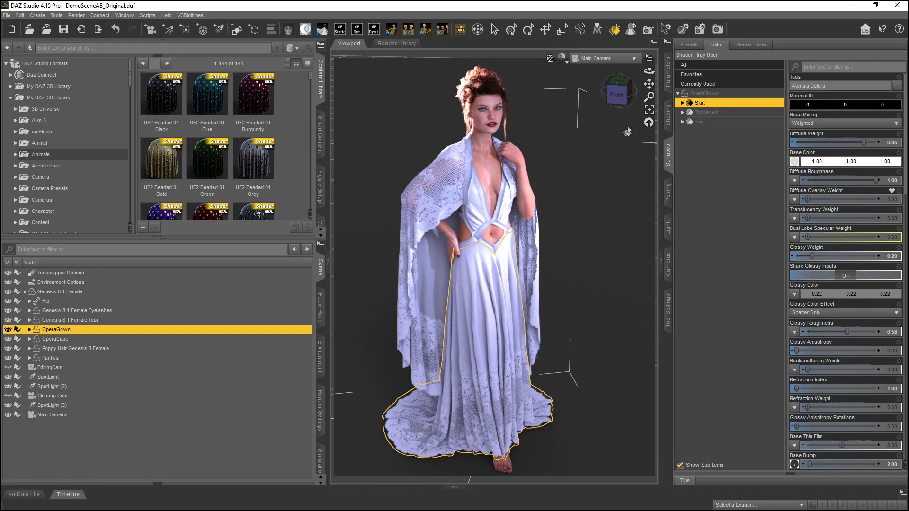
Step: Select the Genesis 8.1 Female's Face surface and expand the figure's surface groups
{"action": "left_click", "coordinate": [491, 109]}
{"action": "left_click", "coordinate": [678, 93]}
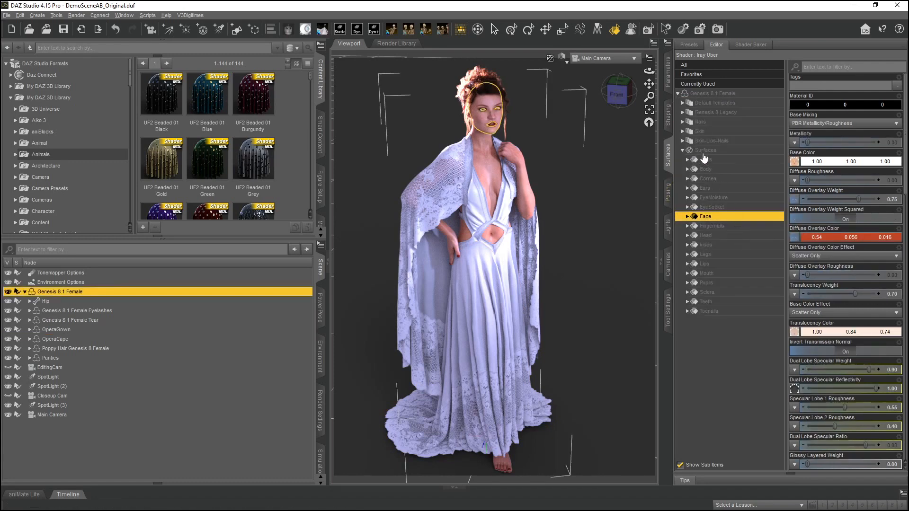
Step: Select all of the Genesis 8.1 Female's surfaces as a group, and after that only Body and only Ears
{"action": "left_click", "coordinate": [704, 154]}
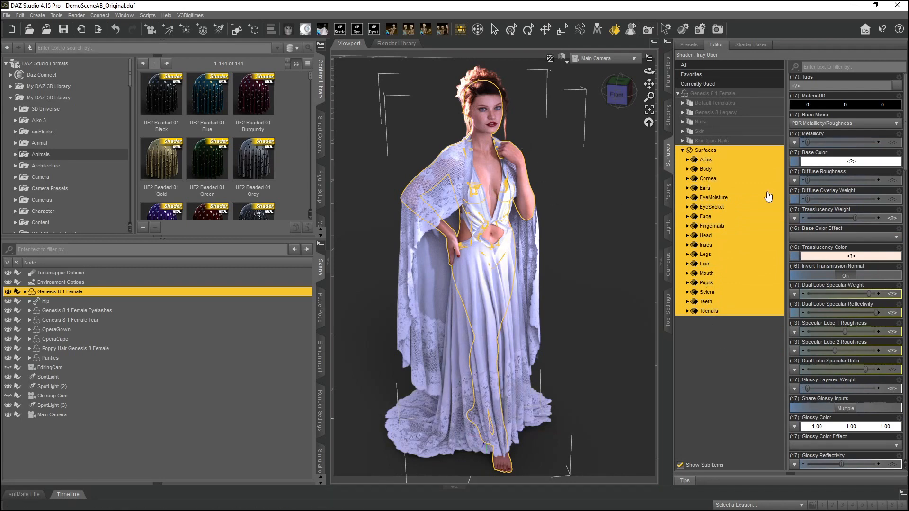
{"action": "left_click", "coordinate": [706, 170]}
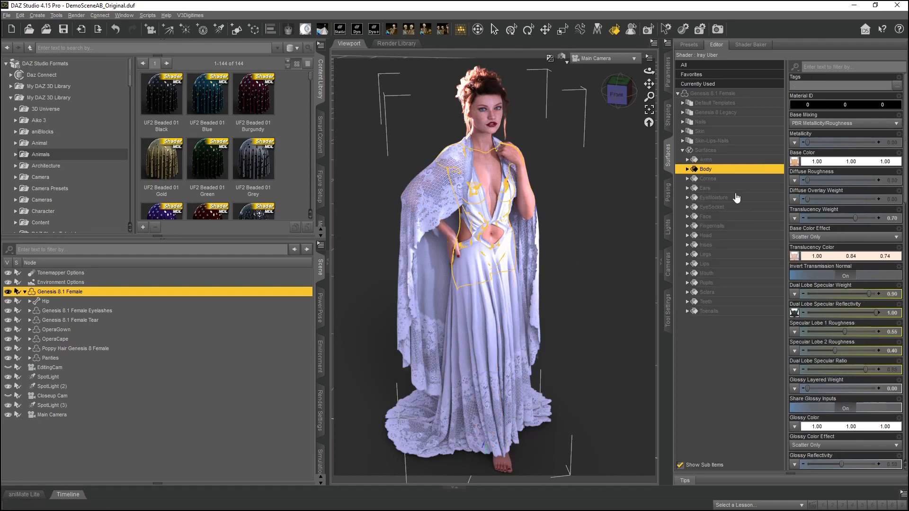
{"action": "left_click", "coordinate": [707, 188]}
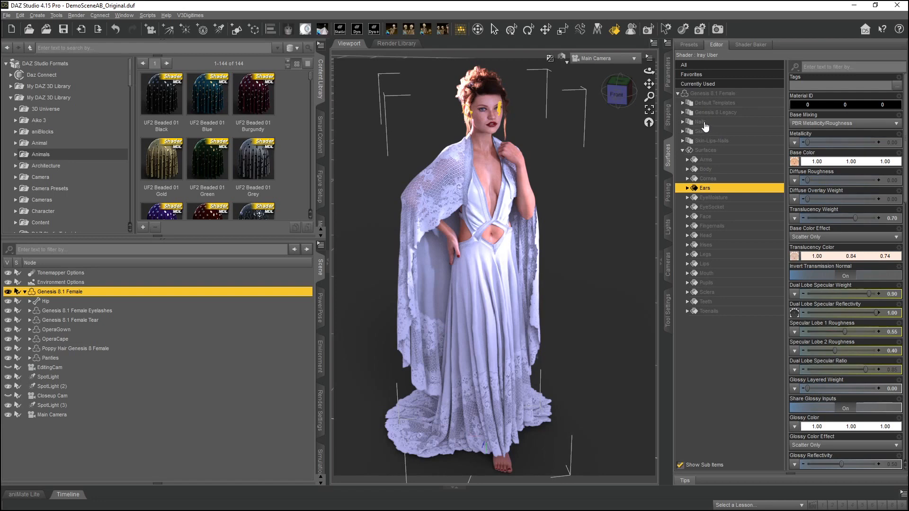
Step: Select the figure's Nails group, select the Fingernails and Toenails surfaces individually as a pair, and clear the selection
{"action": "left_click", "coordinate": [701, 122]}
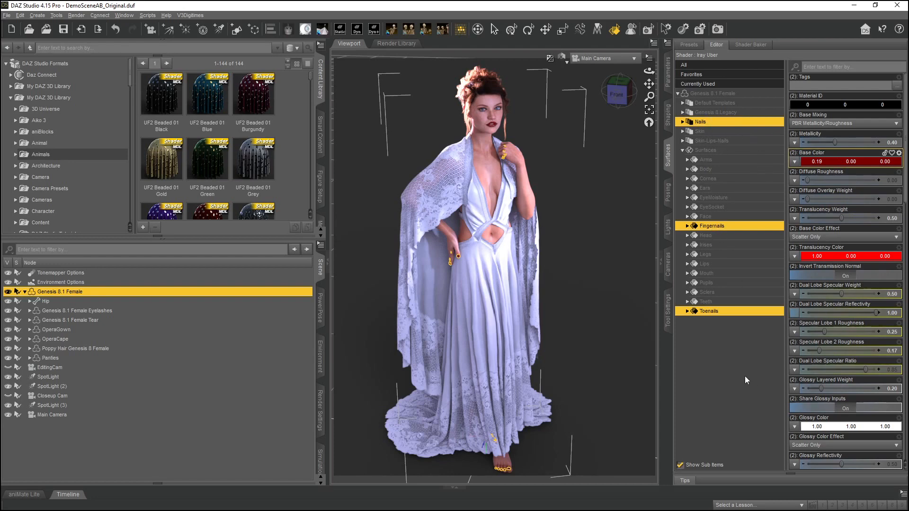
{"action": "left_click", "coordinate": [728, 398]}
{"action": "left_click", "coordinate": [714, 227]}
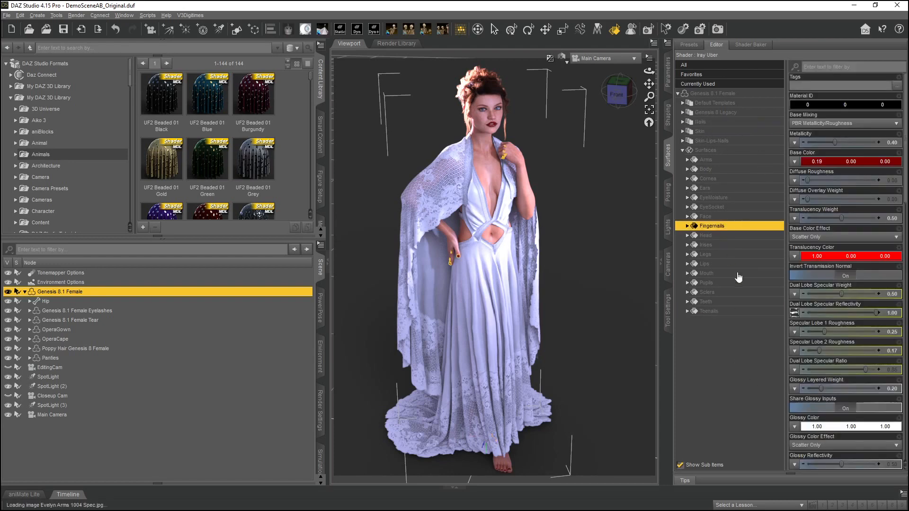
{"action": "left_click", "coordinate": [716, 312], "text": "ctrl"}
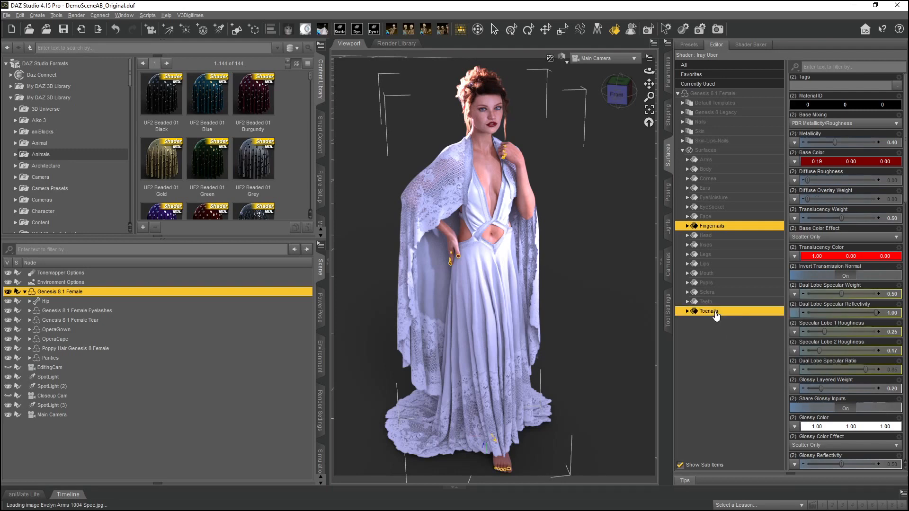
{"action": "left_click", "coordinate": [700, 368]}
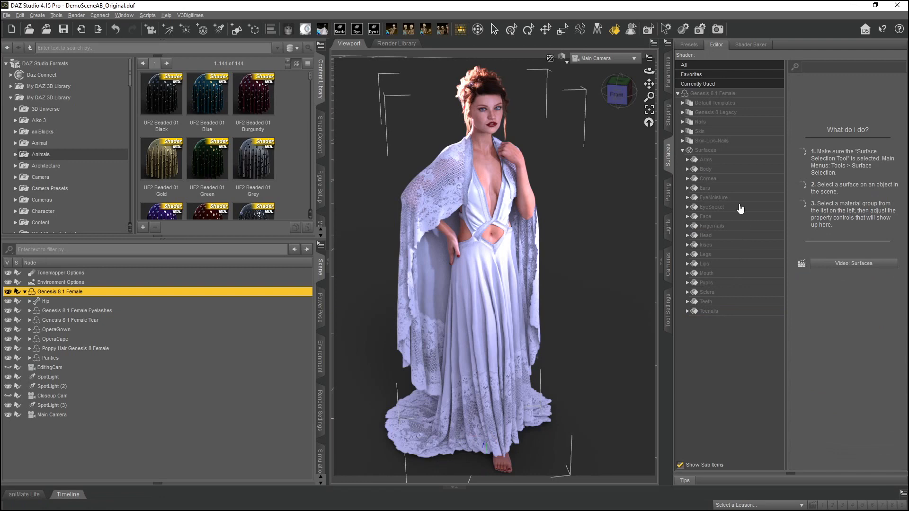
Step: Select the figure's surfaces from Arms through Toenails as a range, and remove Face, EyeSocket, EyeMoisture, Ears and Cornea from the selection
{"action": "left_click", "coordinate": [708, 160]}
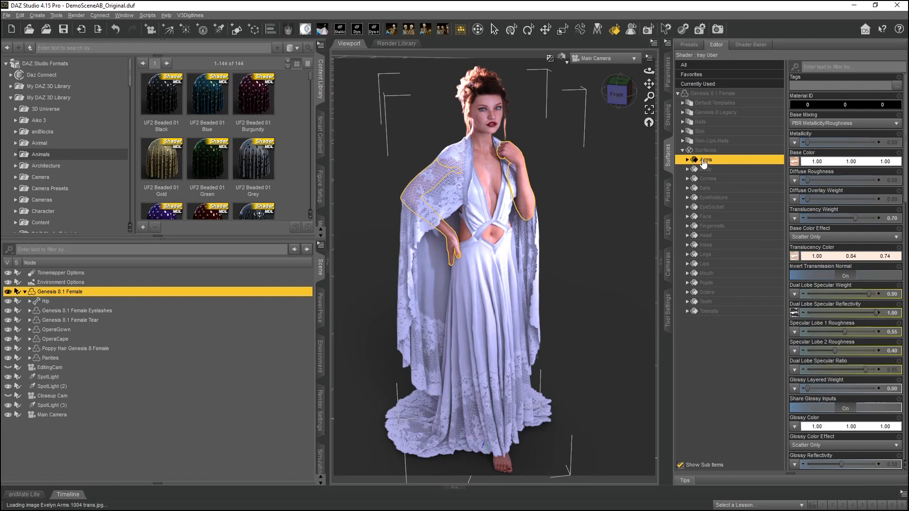
{"action": "left_click", "coordinate": [708, 311], "text": "shift"}
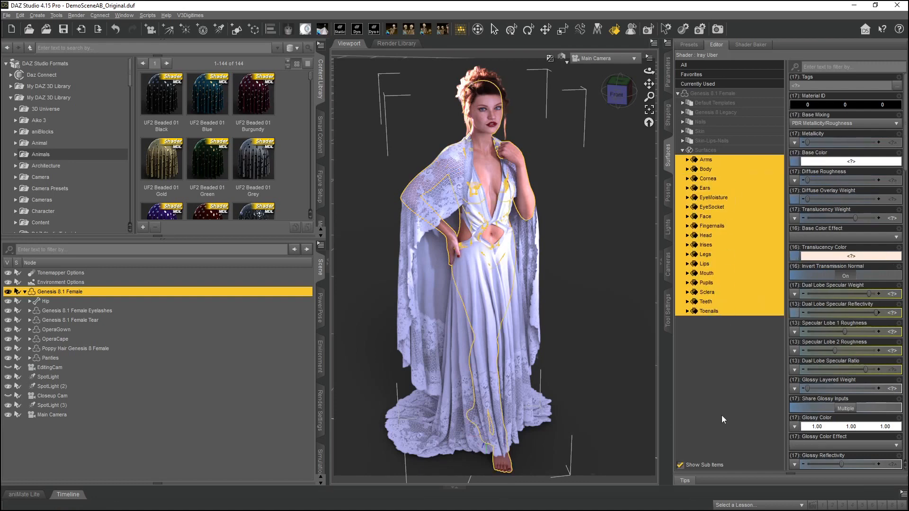
{"action": "left_click", "coordinate": [705, 218], "text": "ctrl"}
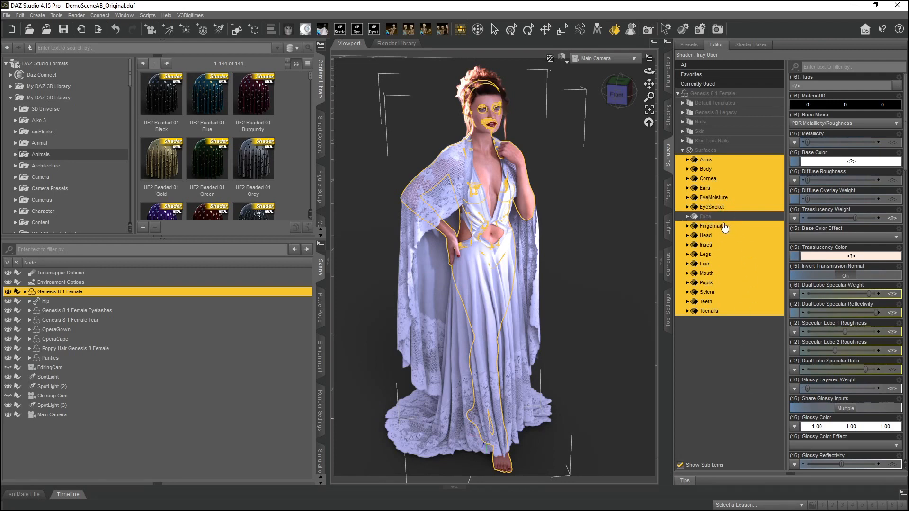
{"action": "left_click", "coordinate": [709, 210], "text": "ctrl"}
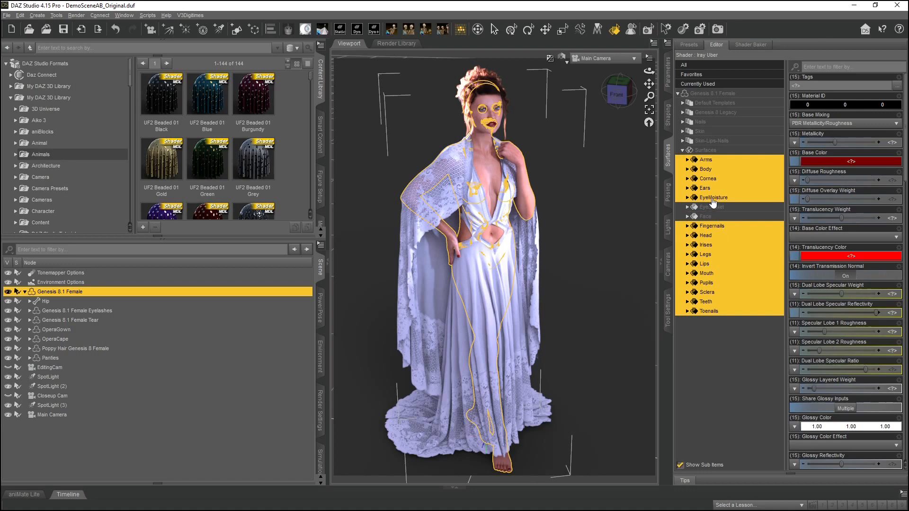
{"action": "left_click", "coordinate": [712, 199], "text": "ctrl"}
{"action": "left_click", "coordinate": [708, 188], "text": "ctrl"}
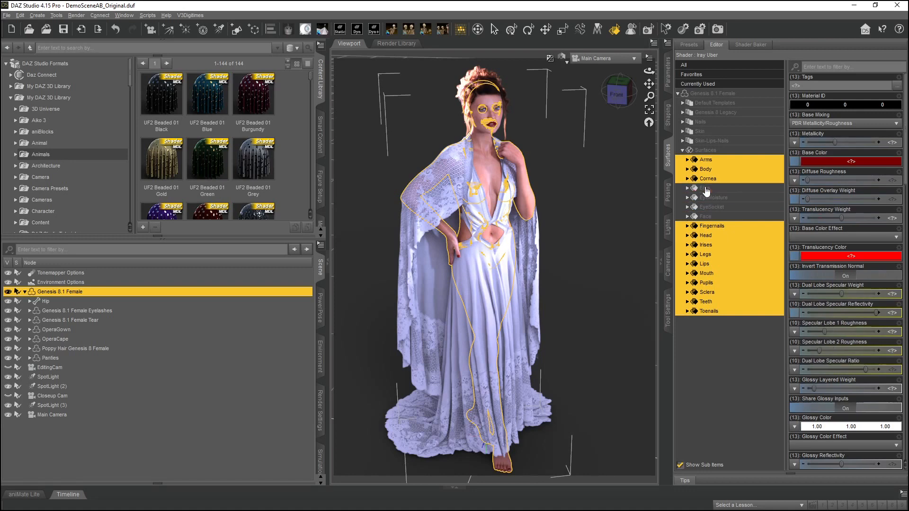
{"action": "left_click", "coordinate": [708, 178], "text": "ctrl"}
Step: Remove Head, Lips, Mouth, Pupils, Sclera, Teeth and Irises from the selection, and add and remove Cornea once more
{"action": "left_click", "coordinate": [710, 236], "text": "ctrl"}
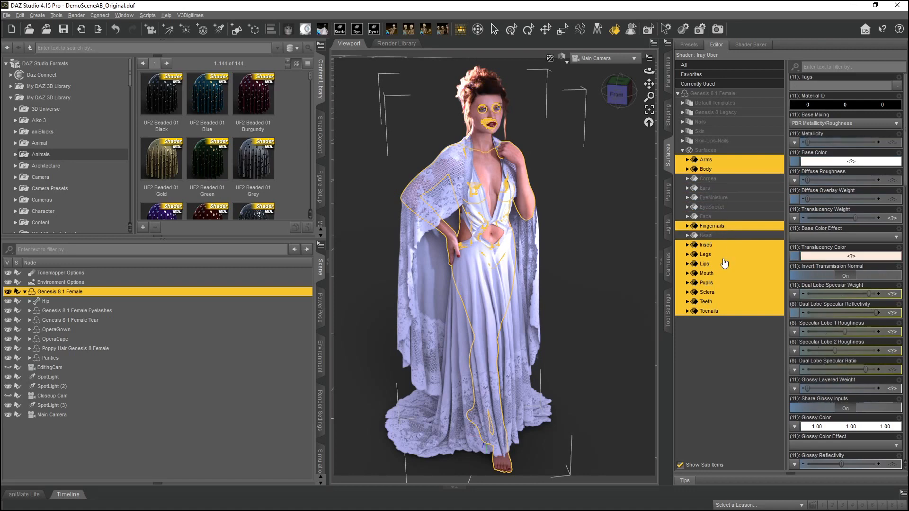
{"action": "left_click", "coordinate": [718, 274], "text": "ctrl"}
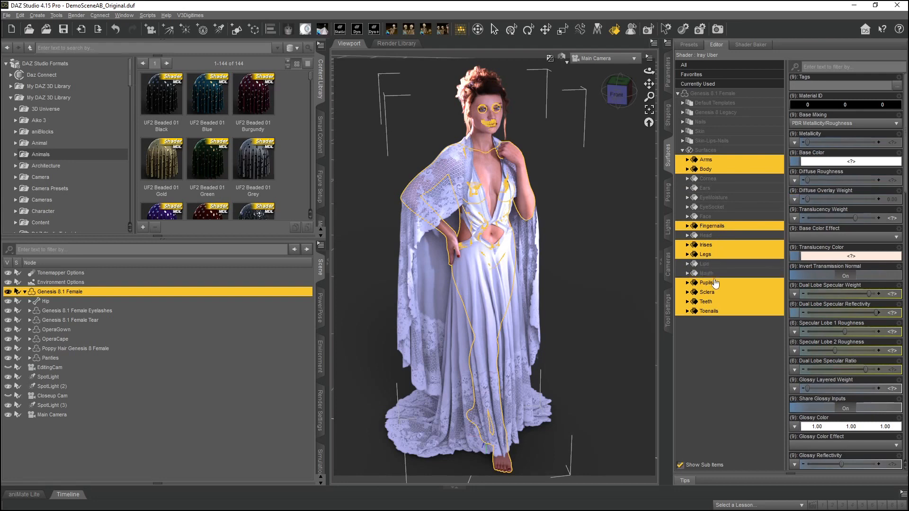
{"action": "left_click", "coordinate": [712, 283], "text": "ctrl"}
{"action": "left_click", "coordinate": [712, 292], "text": "ctrl"}
{"action": "left_click", "coordinate": [708, 302], "text": "ctrl"}
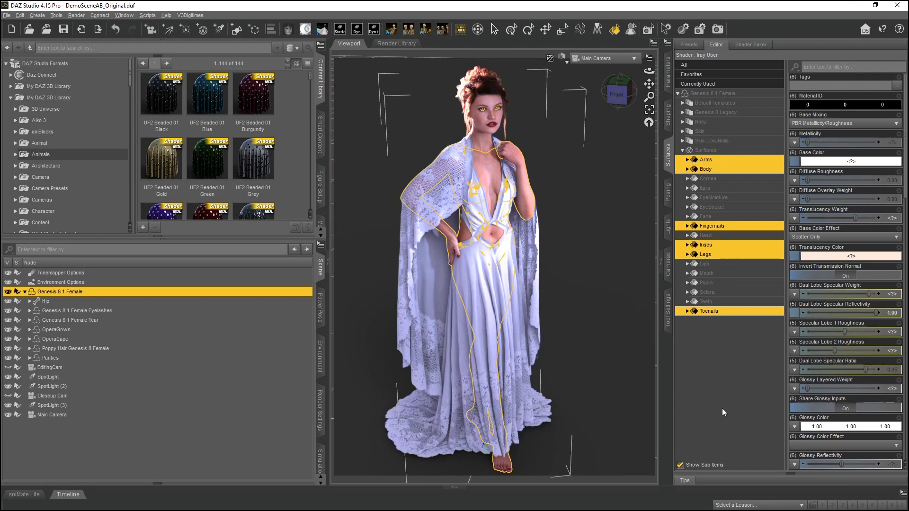
{"action": "left_click", "coordinate": [706, 245], "text": "ctrl"}
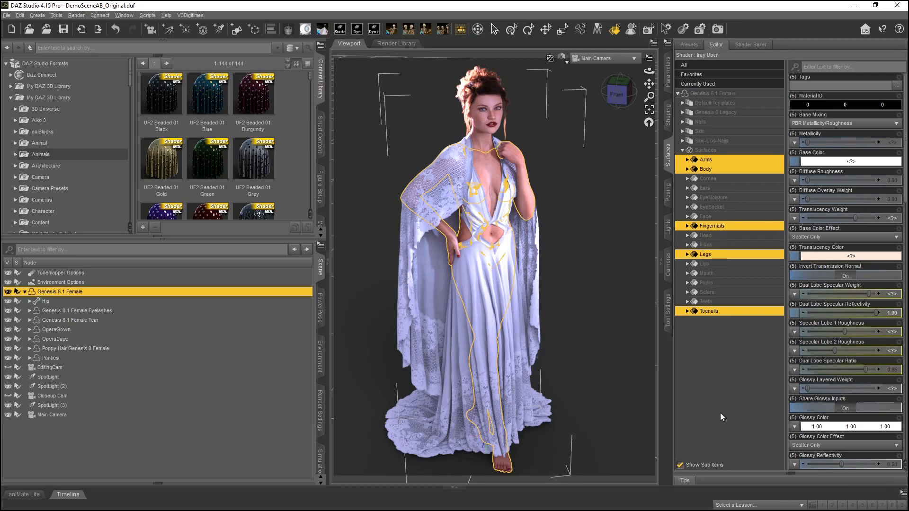
{"action": "left_click", "coordinate": [707, 179], "text": "ctrl"}
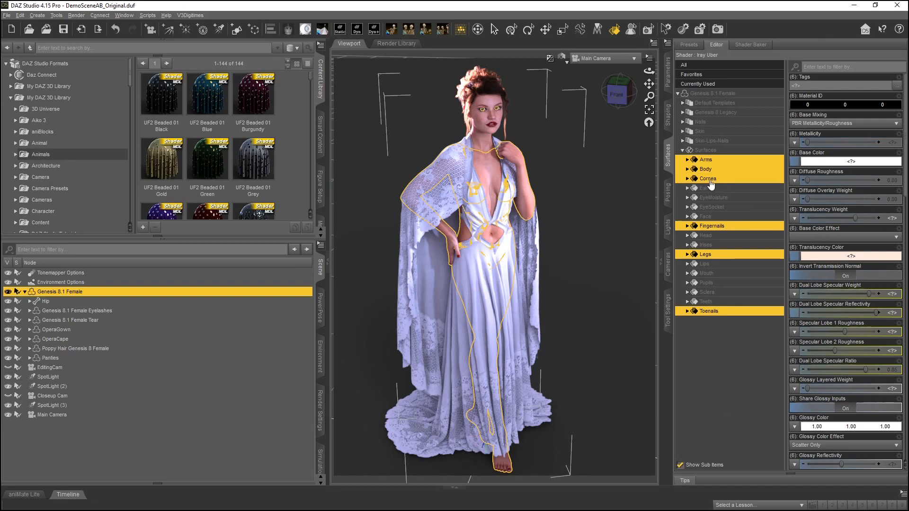
{"action": "left_click", "coordinate": [711, 183], "text": "ctrl"}
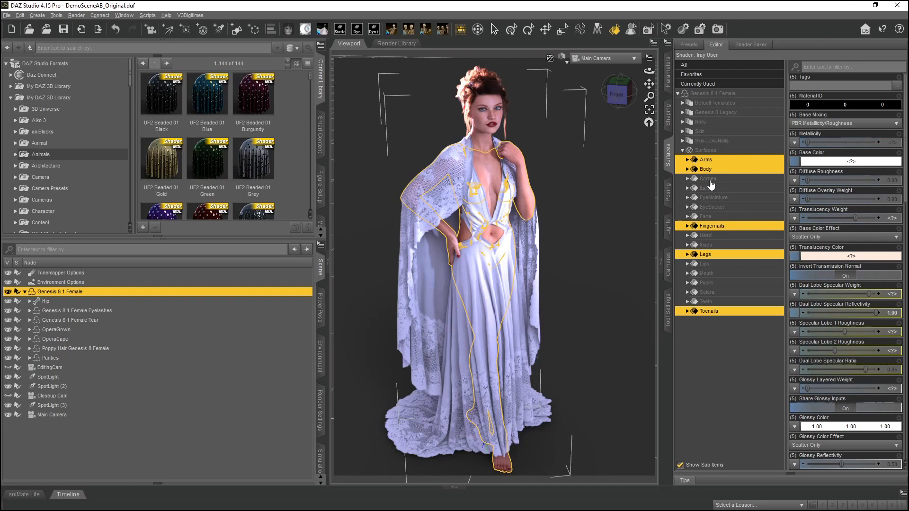
Step: Select only Arms, replace it with the range Cornea through EyeSocket plus Lips and Mouth, and deselect the figure
{"action": "left_click", "coordinate": [711, 161]}
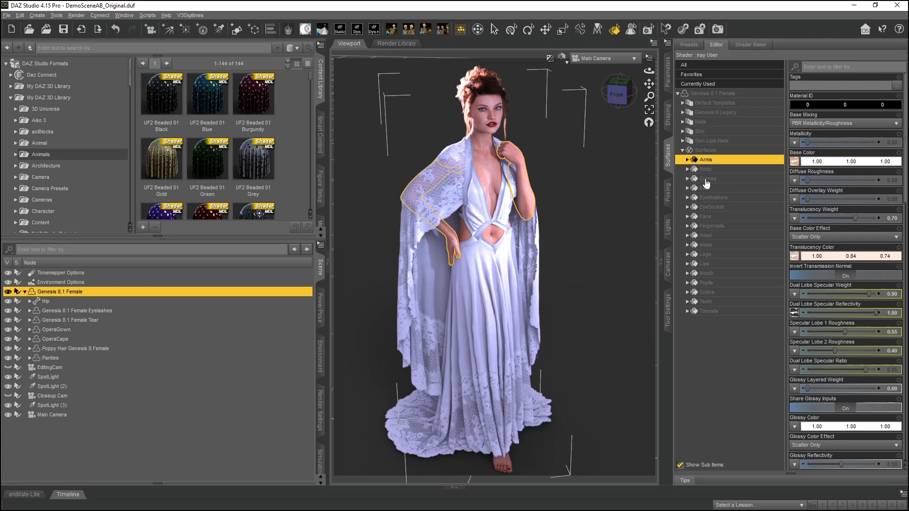
{"action": "left_click", "coordinate": [706, 180]}
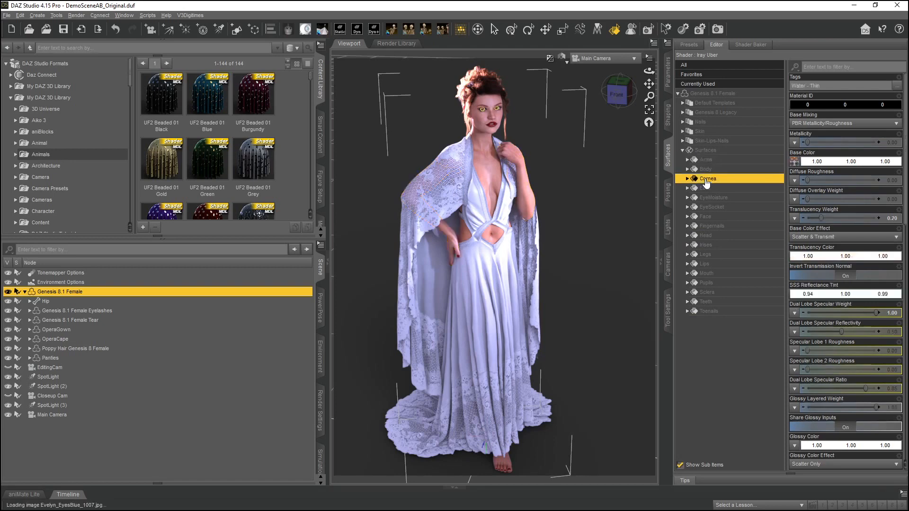
{"action": "left_click", "coordinate": [715, 208], "text": "shift"}
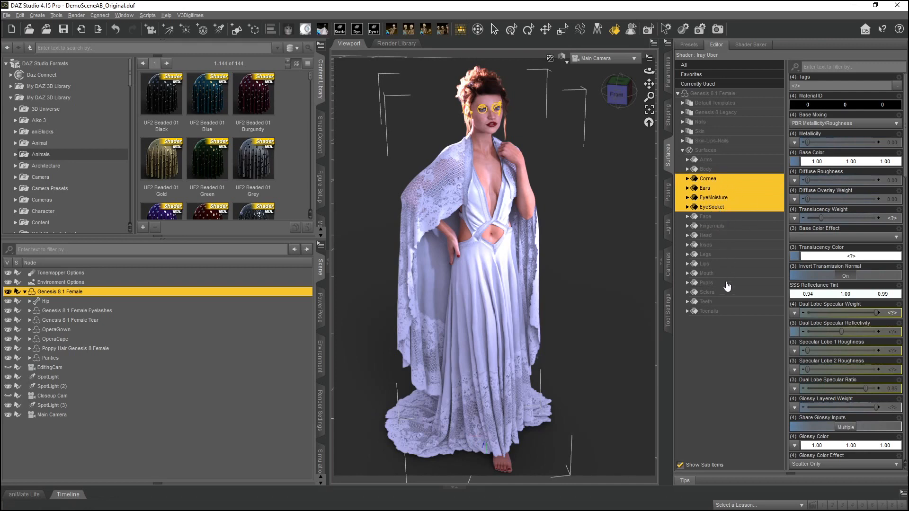
{"action": "left_click", "coordinate": [713, 265], "text": "ctrl"}
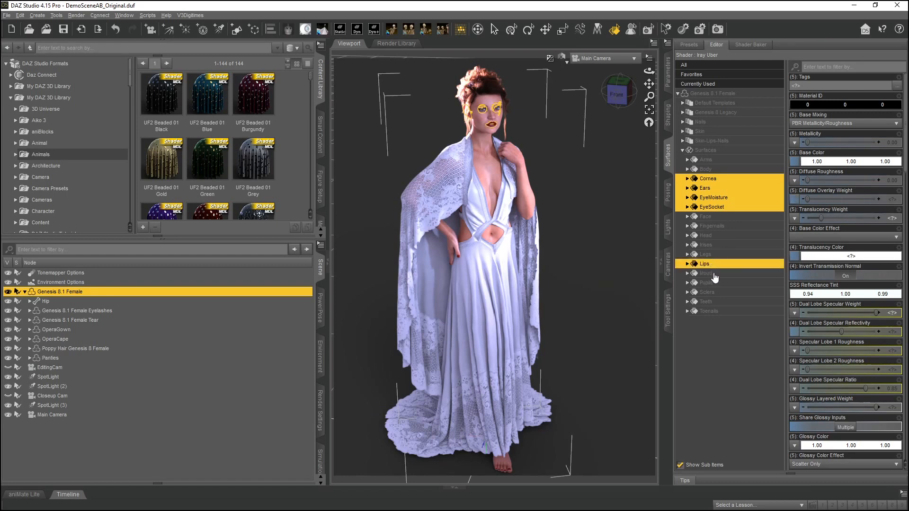
{"action": "left_click", "coordinate": [714, 274], "text": "ctrl"}
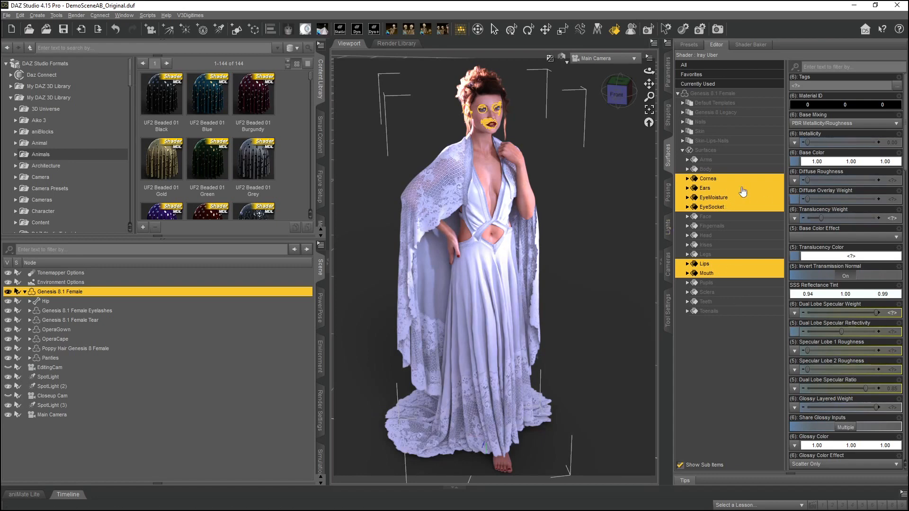
{"action": "left_click", "coordinate": [608, 199]}
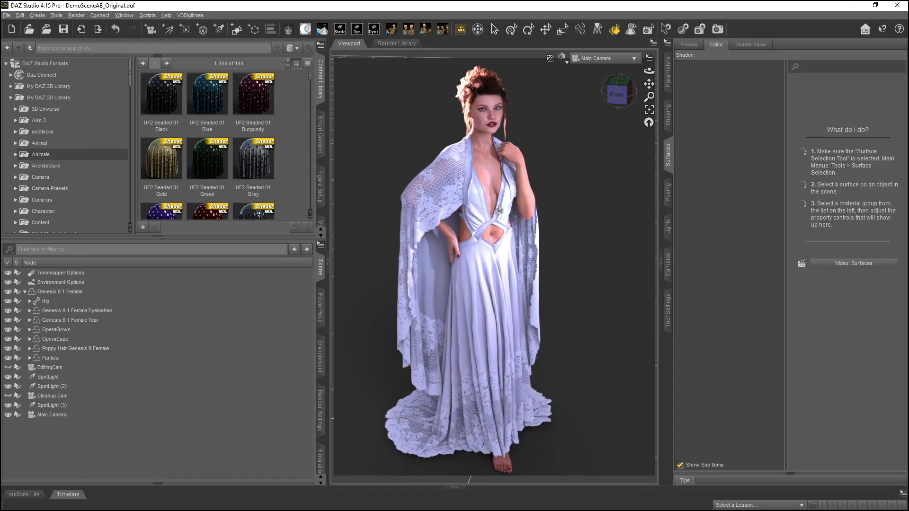
Step: With the Surface Selection tool, pick the gown's TopPanels on the model and add the gown's Trim and the cape's Cloth
{"action": "left_click", "coordinate": [473, 205]}
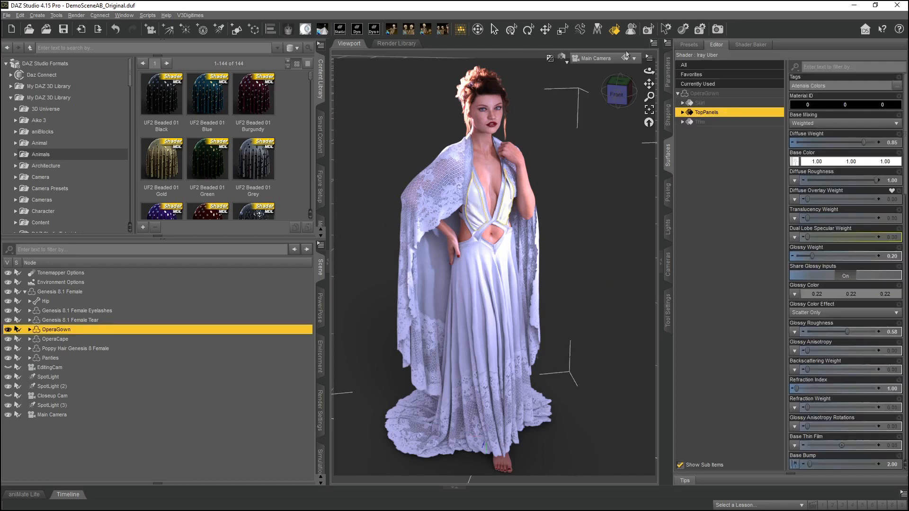
{"action": "left_click", "coordinate": [615, 30]}
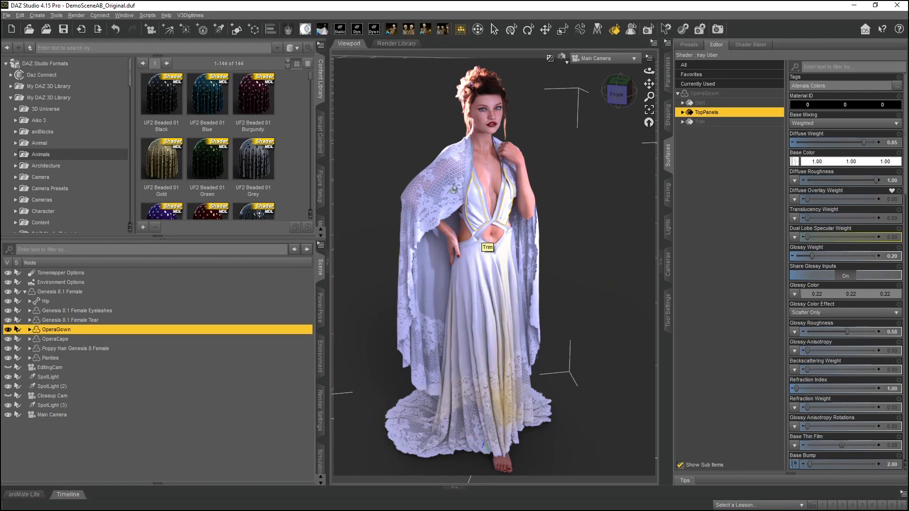
{"action": "left_click", "coordinate": [477, 236], "text": "ctrl"}
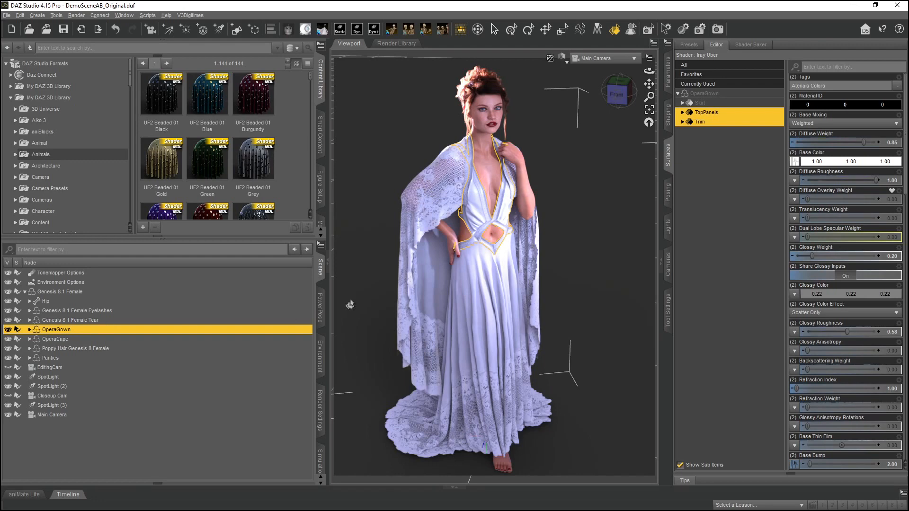
{"action": "left_click", "coordinate": [436, 207], "text": "ctrl"}
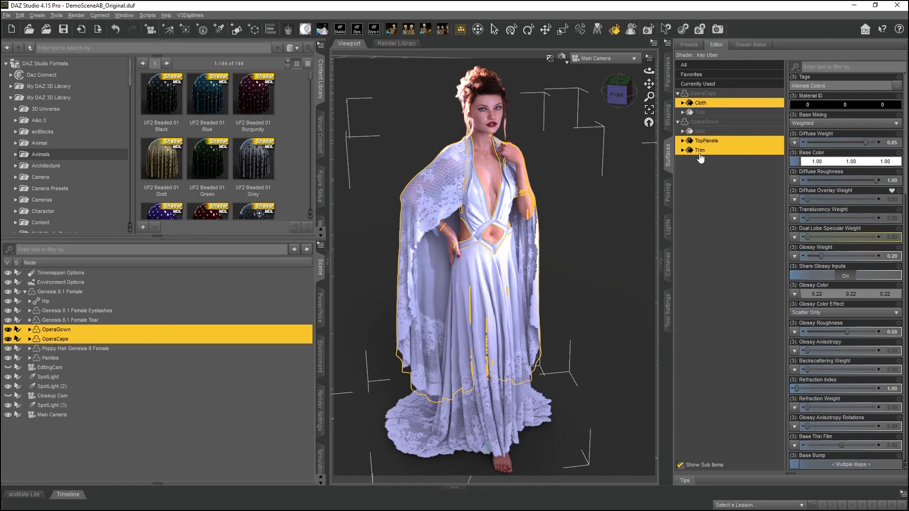
Step: Select the whole OperaCape and OperaGown surface groups in turn, and combine the gown's TopPanels with the cape's Trim
{"action": "left_click", "coordinate": [703, 94]}
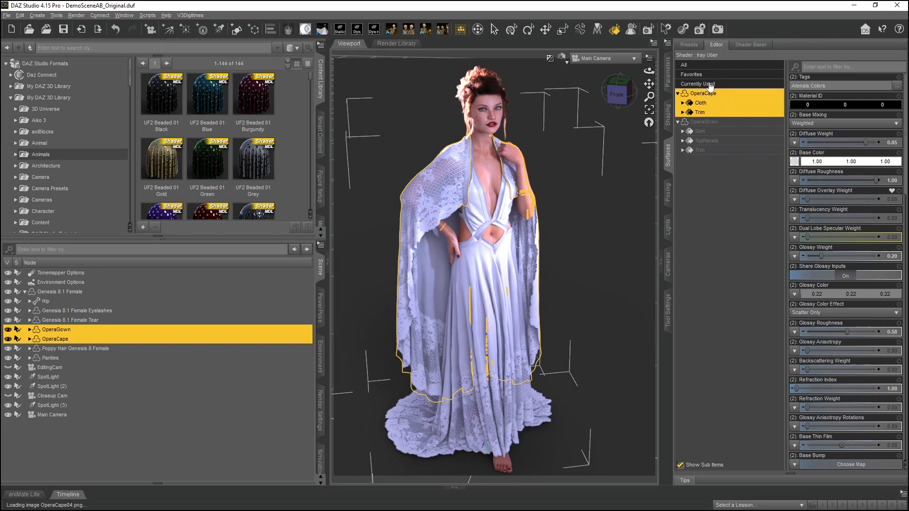
{"action": "left_click", "coordinate": [711, 124]}
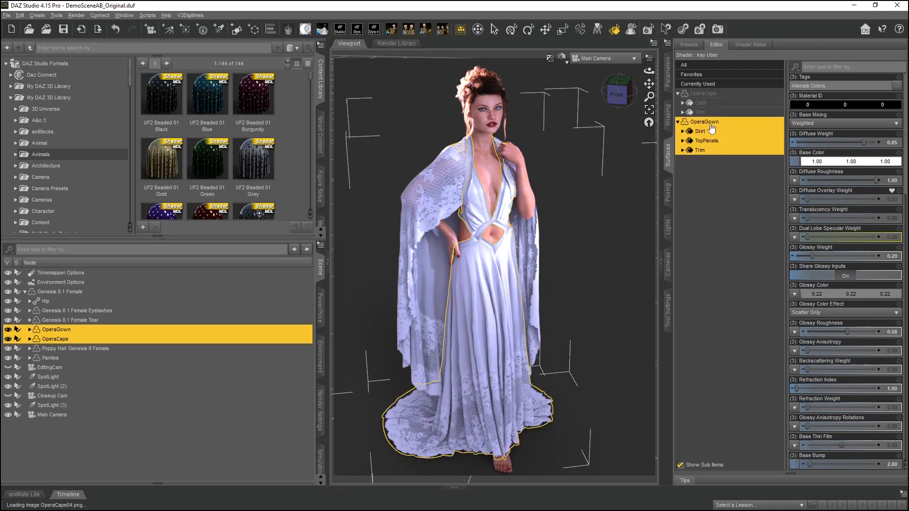
{"action": "left_click", "coordinate": [707, 141]}
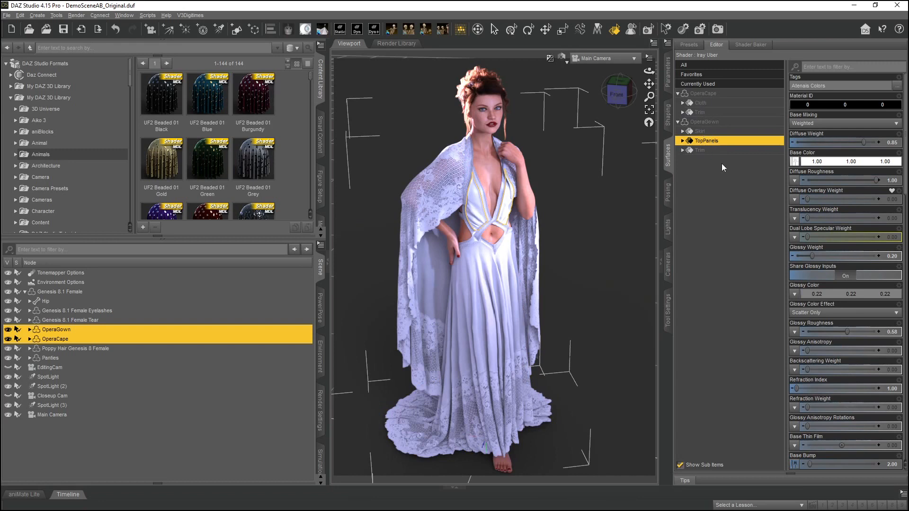
{"action": "left_click", "coordinate": [707, 114], "text": "ctrl"}
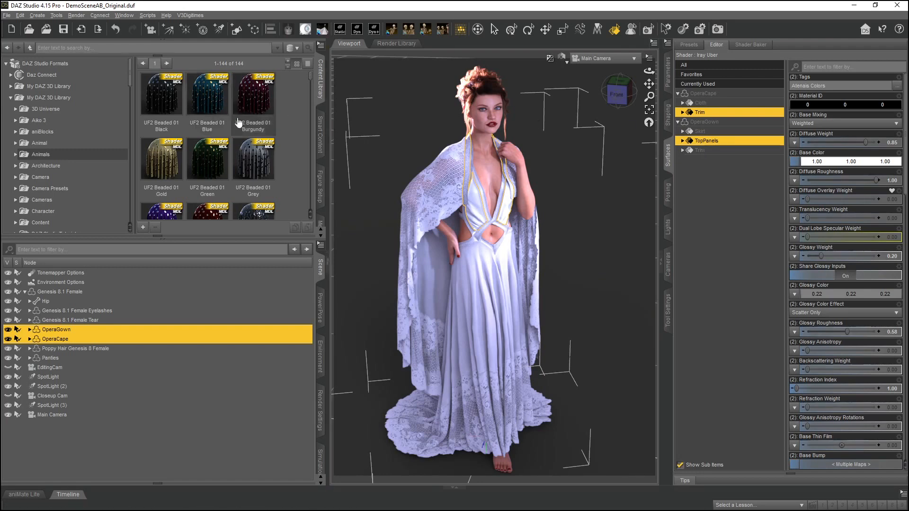
Step: Clear the surface selection, and select the cape's Trim and Cloth surfaces one after the other
{"action": "left_click", "coordinate": [724, 189]}
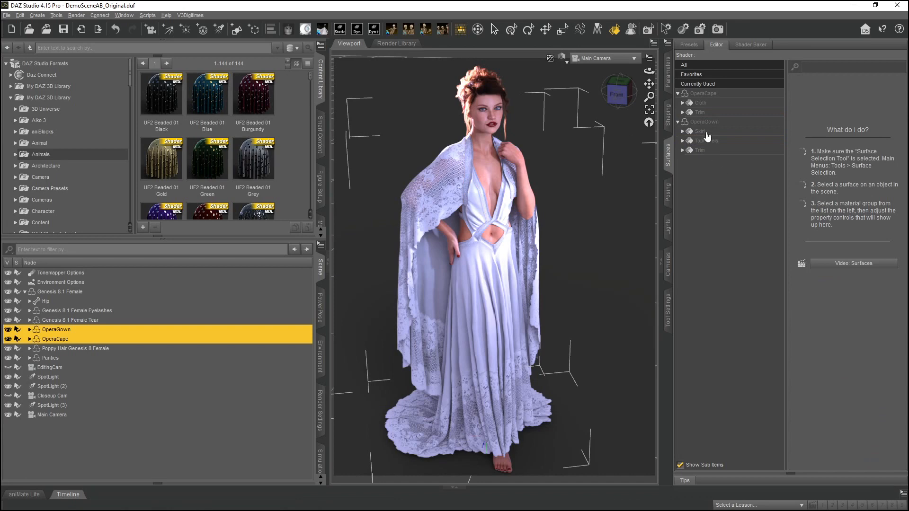
{"action": "left_click", "coordinate": [701, 113]}
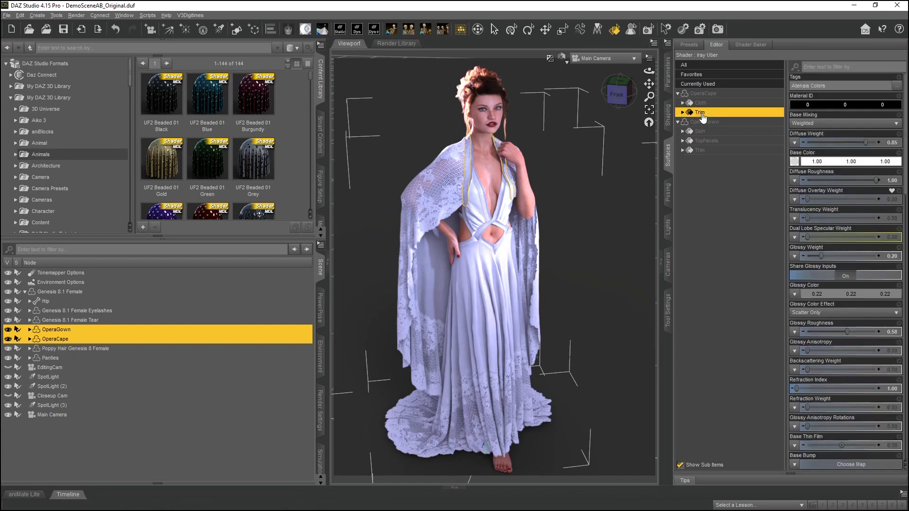
{"action": "left_click", "coordinate": [700, 104]}
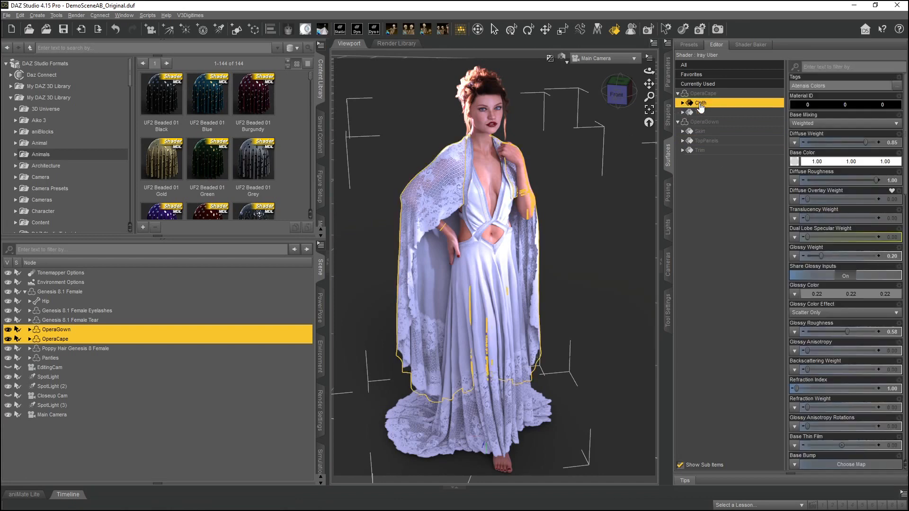
Step: Select the cape's Trim surface on the model and set its base color to pink (1.00, 0.00, 0.22)
{"action": "left_click", "coordinate": [306, 31]}
{"action": "left_click", "coordinate": [469, 156]}
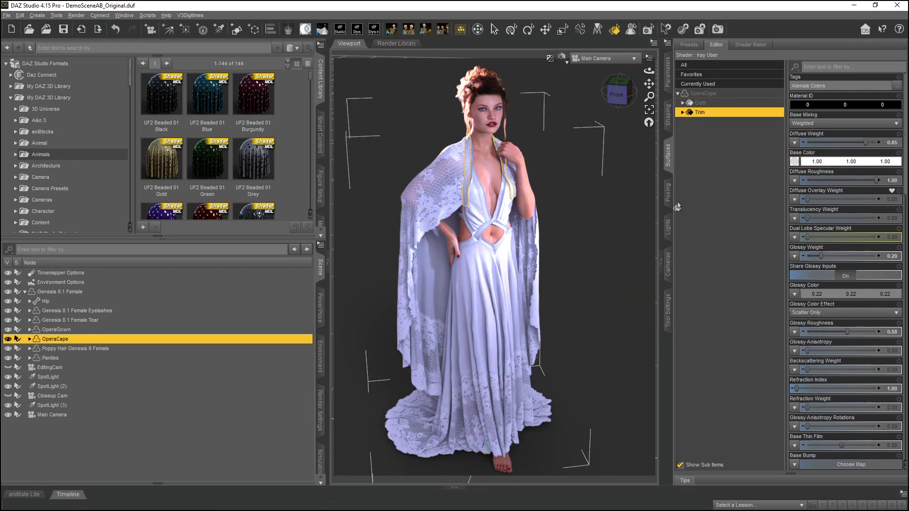
{"action": "left_click", "coordinate": [794, 162]}
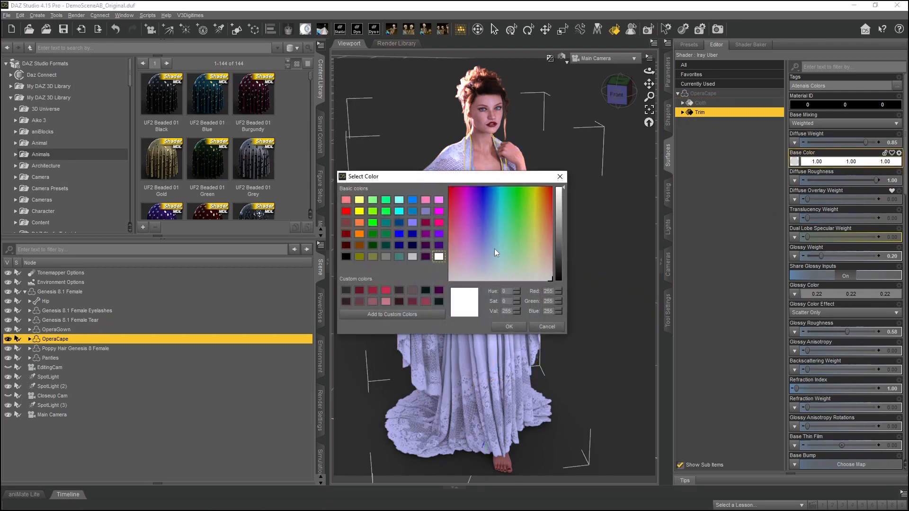
{"action": "left_click", "coordinate": [439, 222]}
{"action": "left_click", "coordinate": [508, 327]}
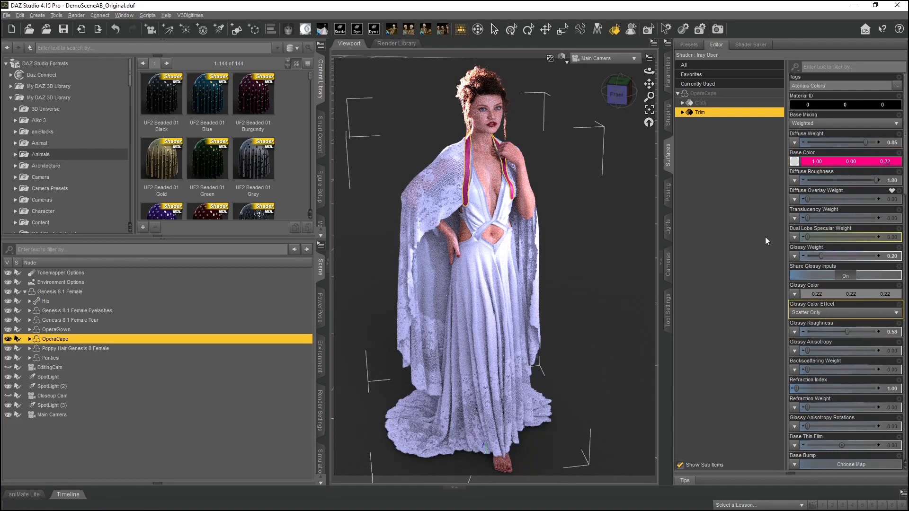
Step: Copy the cape's Trim surface, paste it onto the cape's Cloth surface, and clear the surface selection
{"action": "right_click", "coordinate": [704, 118]}
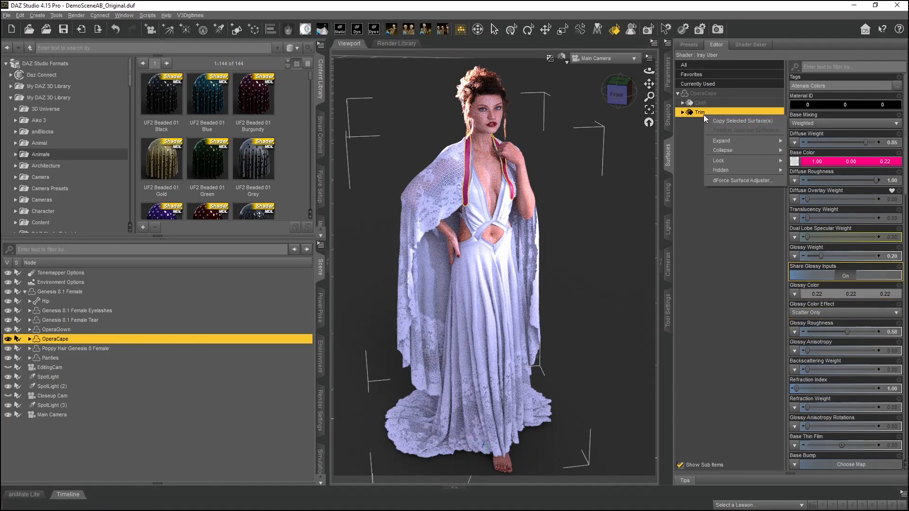
{"action": "left_click", "coordinate": [730, 120]}
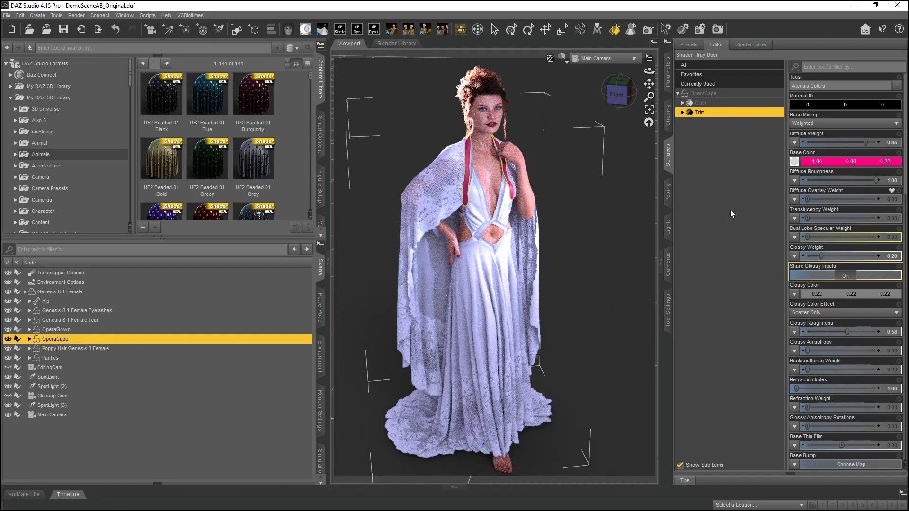
{"action": "left_click", "coordinate": [710, 104]}
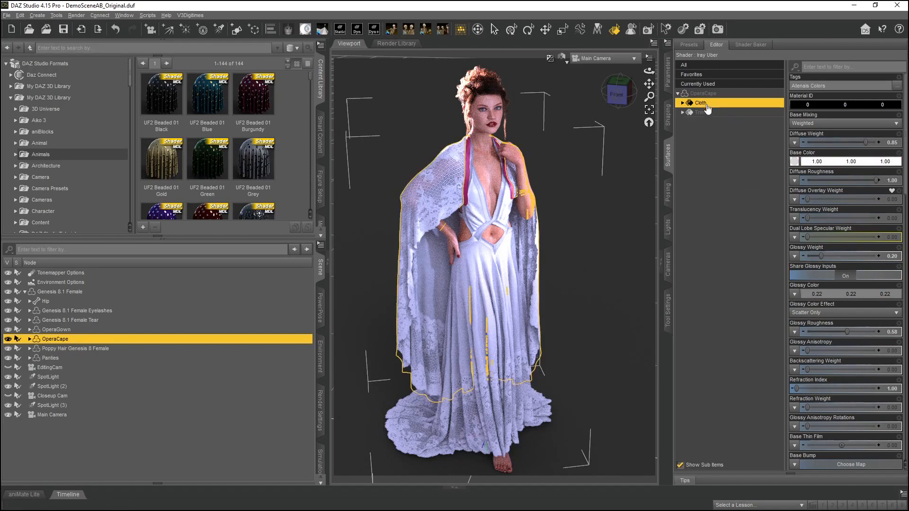
{"action": "right_click", "coordinate": [710, 104]}
{"action": "left_click", "coordinate": [737, 117]}
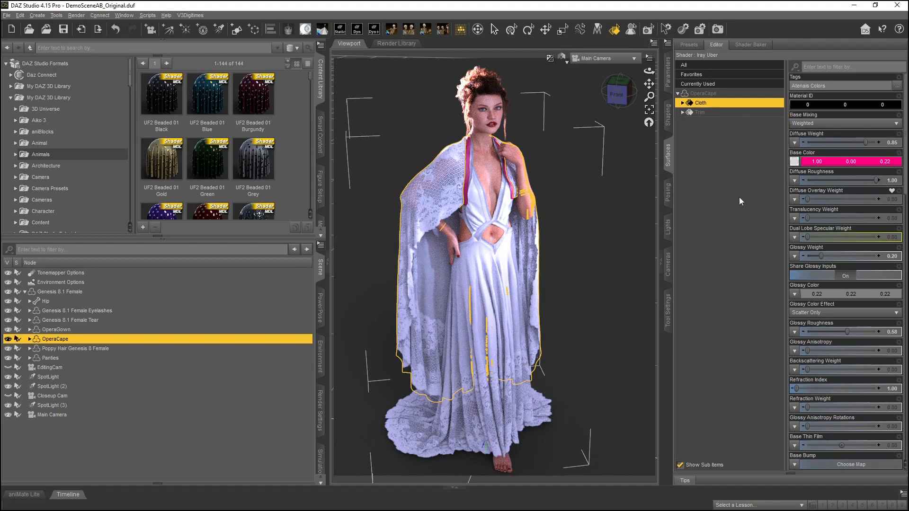
{"action": "left_click", "coordinate": [724, 194]}
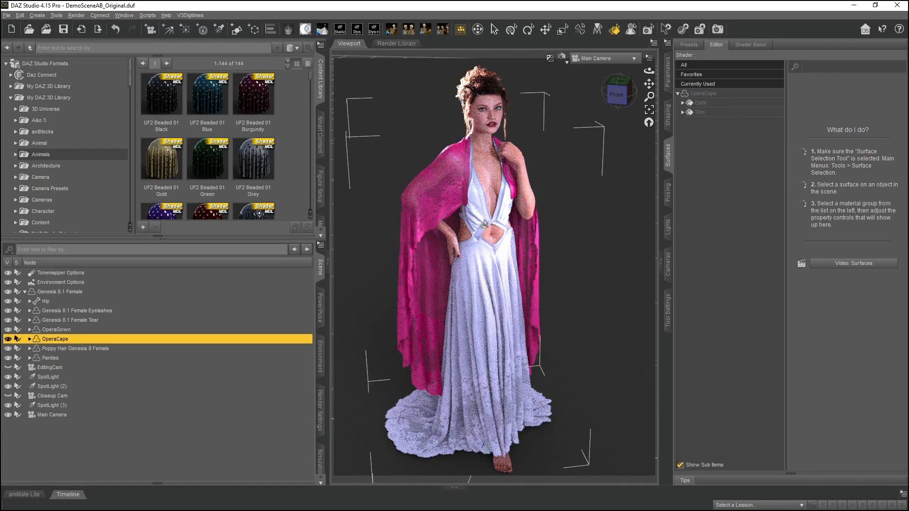
Step: Select the gown's Trim and check its base color map, and pick the cape's Cloth and the gown's TopPanels for comparison
{"action": "left_click", "coordinate": [481, 196]}
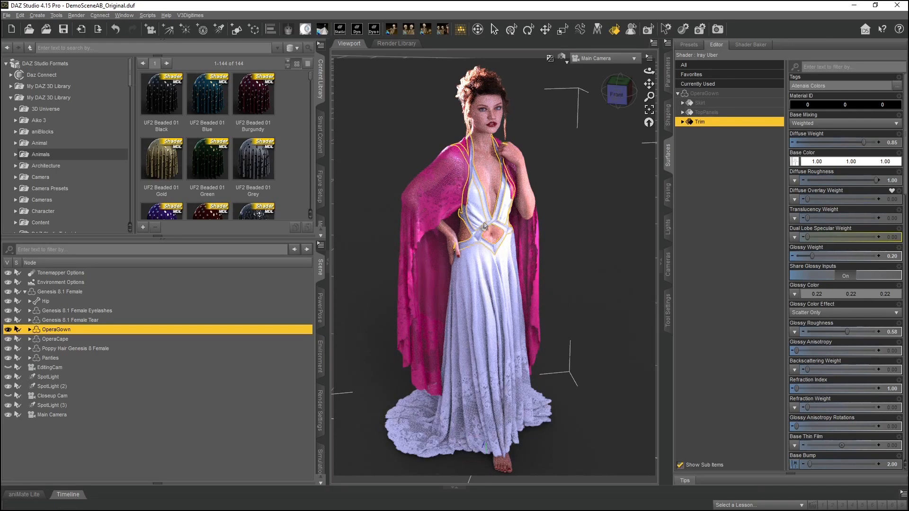
{"action": "mouse_move", "coordinate": [792, 163]}
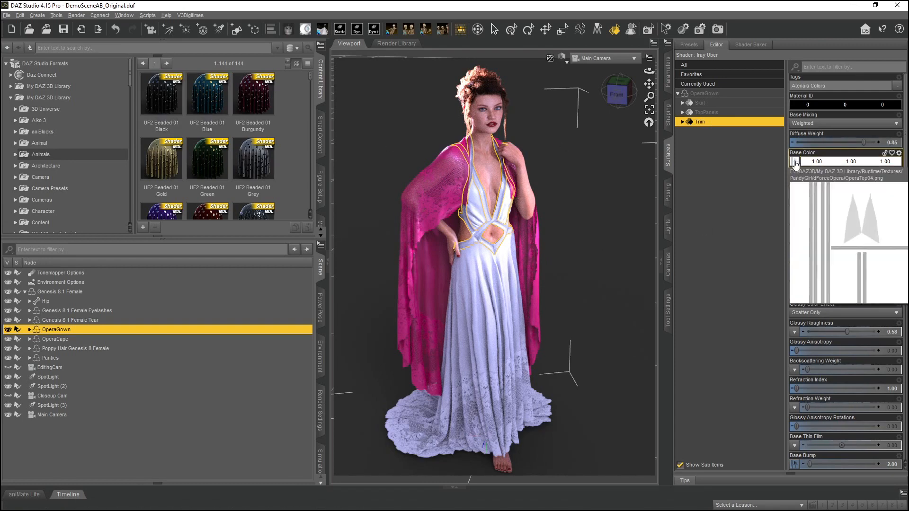
{"action": "left_click", "coordinate": [434, 198]}
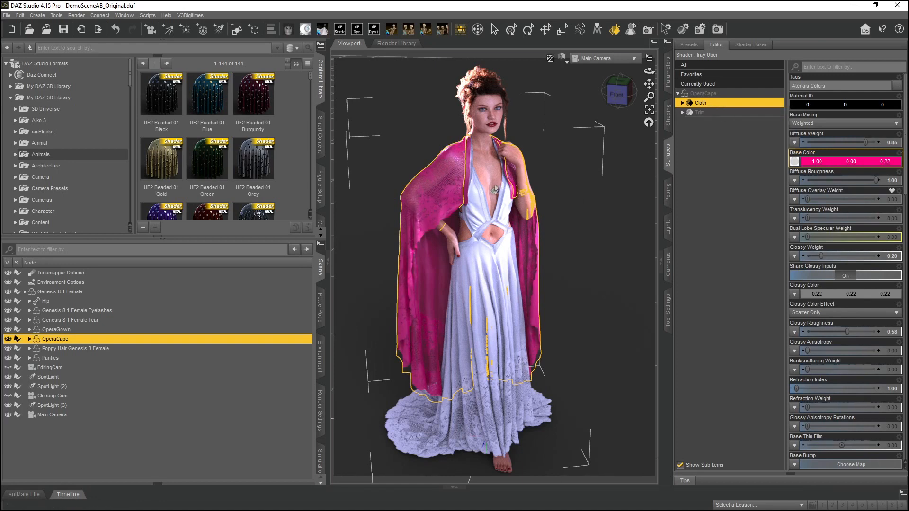
{"action": "left_click", "coordinate": [477, 215]}
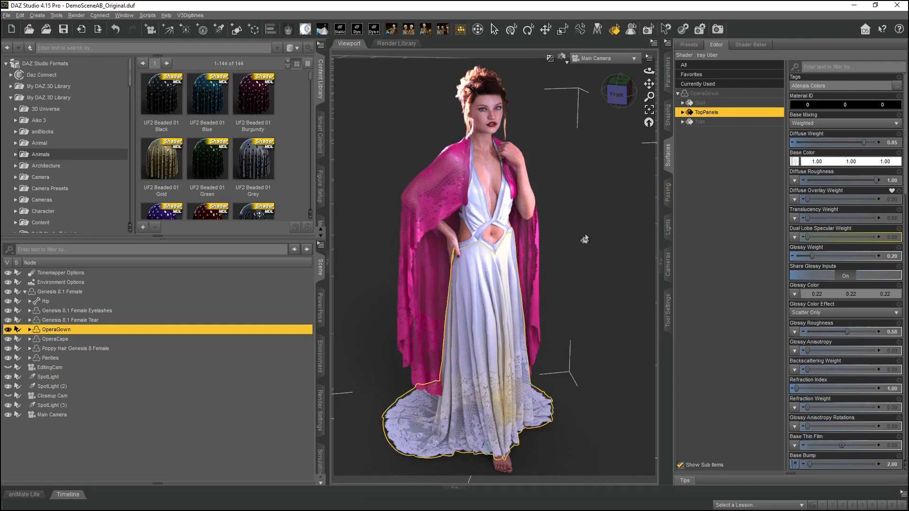
Step: Paste the copied cape surface onto the gown's Skirt surface
{"action": "left_click", "coordinate": [706, 103]}
{"action": "right_click", "coordinate": [709, 107]}
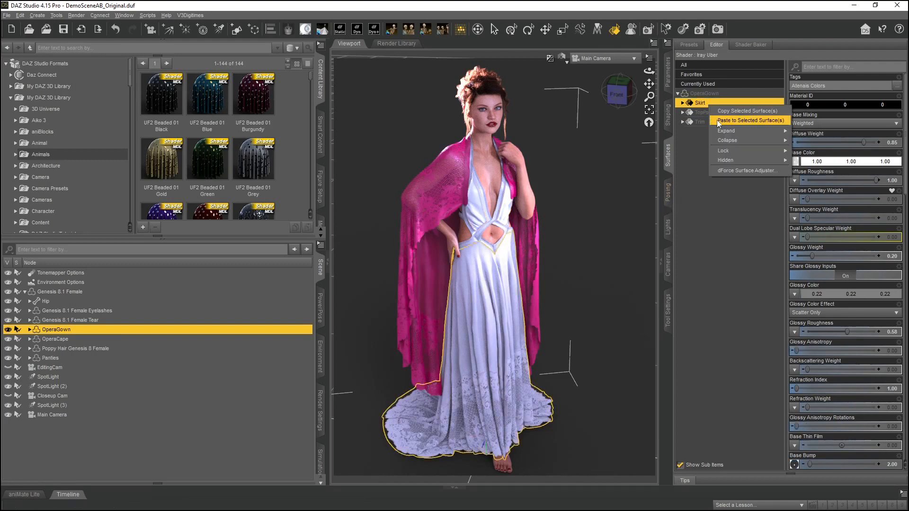
{"action": "left_click", "coordinate": [717, 120]}
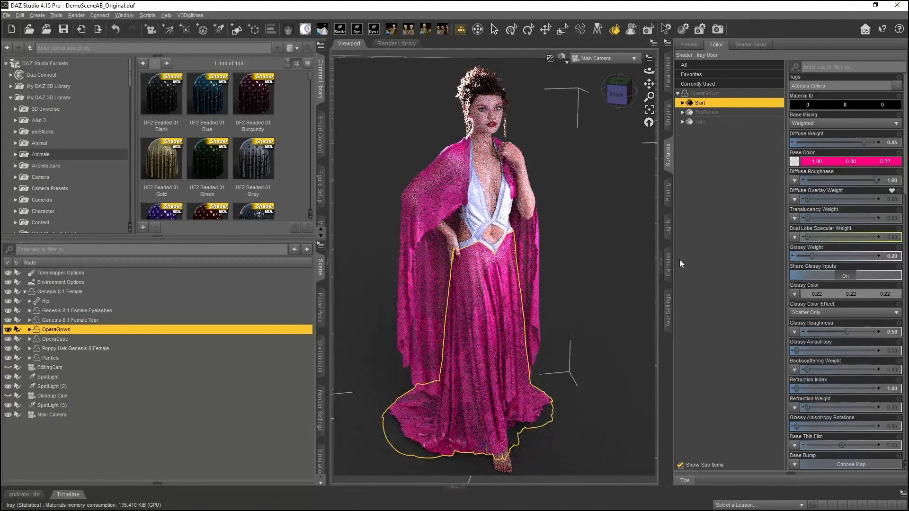
Step: Switch to Perspective View and examine the pasted pattern on the skirt's train up close from behind the figure
{"action": "left_click", "coordinate": [586, 63]}
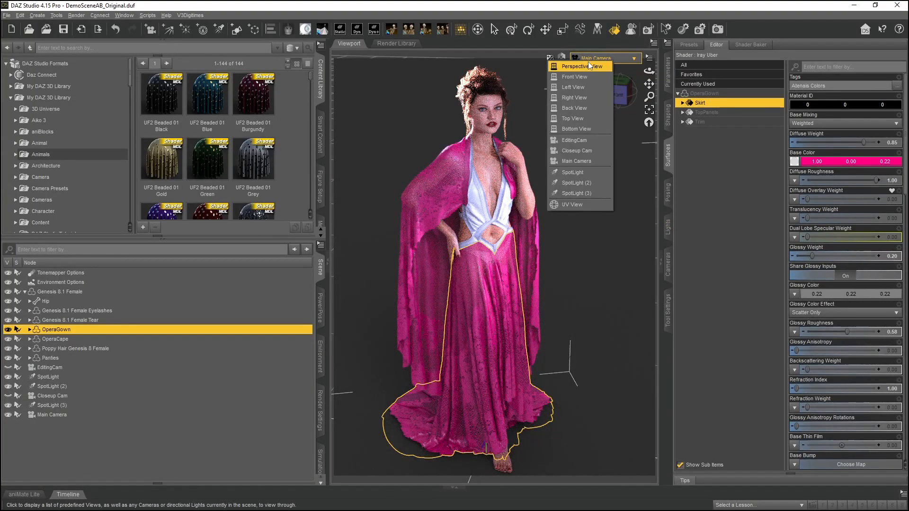
{"action": "left_click", "coordinate": [588, 65]}
{"action": "left_click_drag", "start_coordinate": [650, 97], "coordinate": [656, 501]}
{"action": "left_click_drag", "start_coordinate": [649, 84], "coordinate": [648, 12]}
{"action": "left_click_drag", "start_coordinate": [649, 71], "coordinate": [478, 109]}
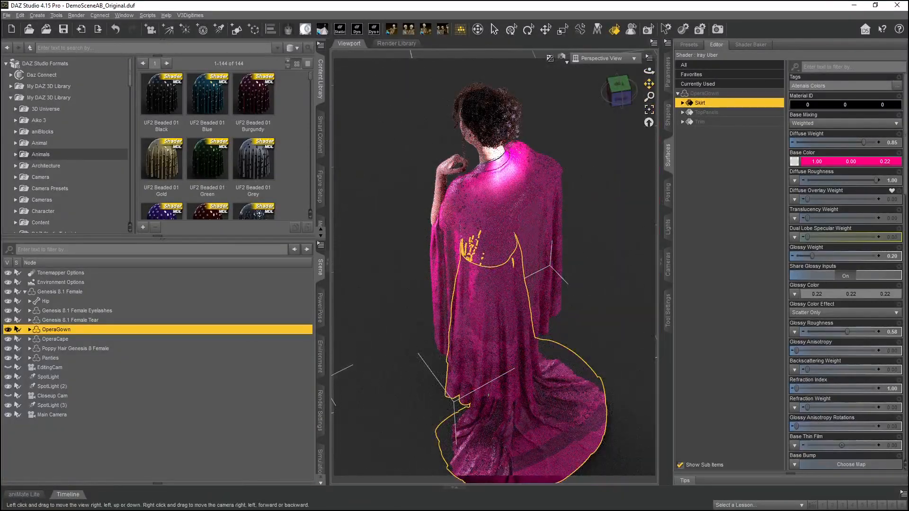
{"action": "left_click_drag", "start_coordinate": [649, 84], "coordinate": [640, 42]}
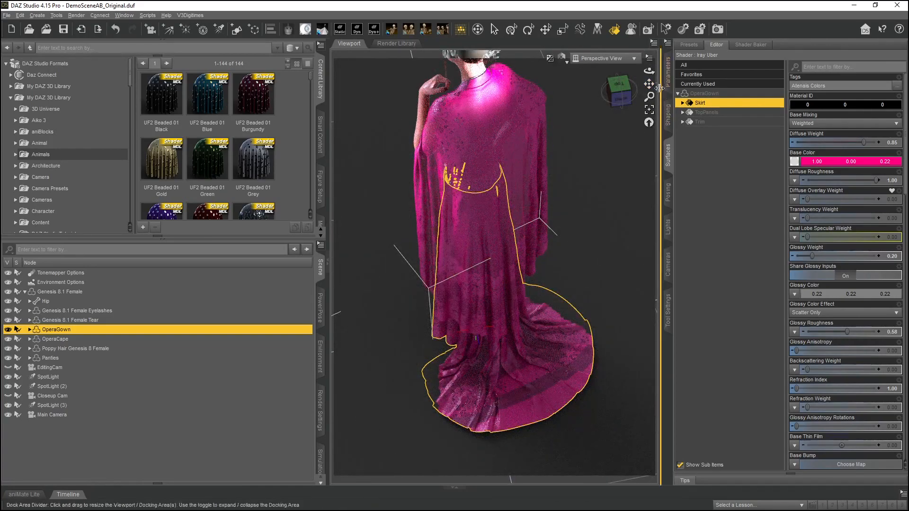
{"action": "left_click_drag", "start_coordinate": [649, 96], "coordinate": [641, 38]}
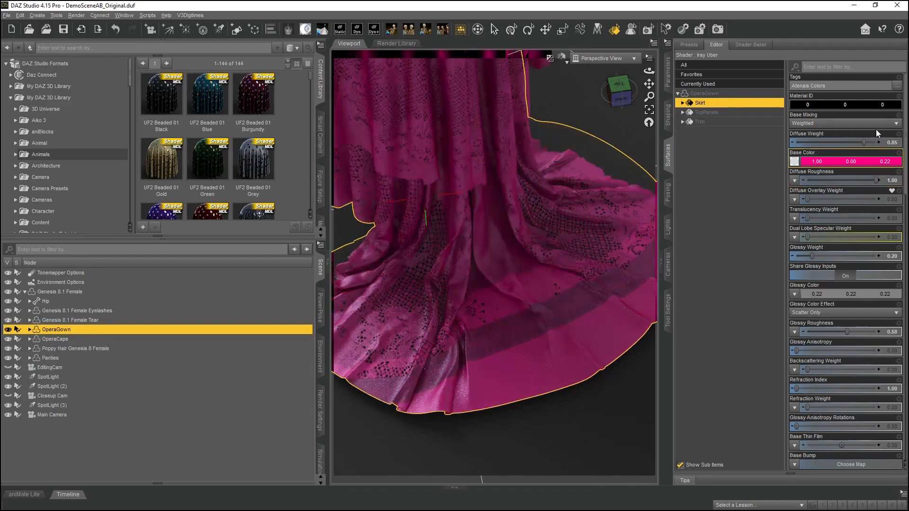
Step: Set the Skirt's base color to white, inspect the lace pattern on the train, and return to the Main Camera view
{"action": "left_click", "coordinate": [841, 163]}
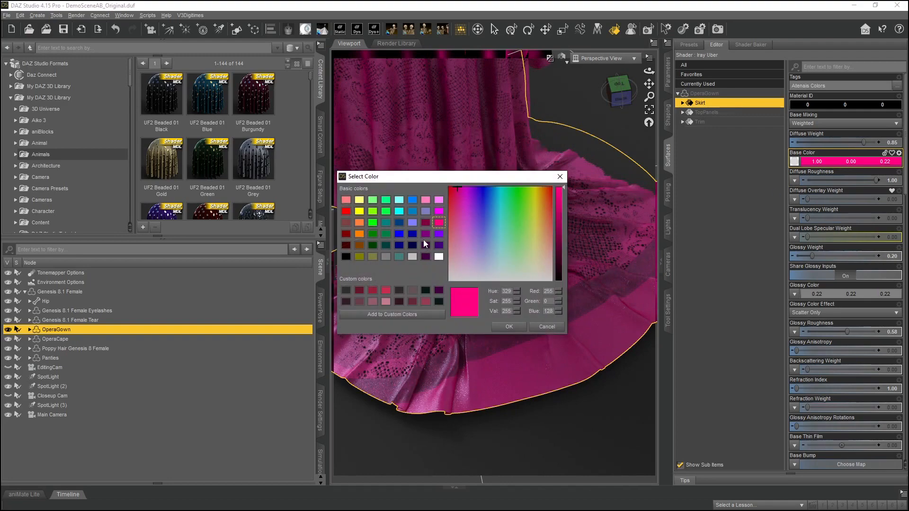
{"action": "left_click", "coordinate": [439, 256]}
{"action": "left_click", "coordinate": [509, 326]}
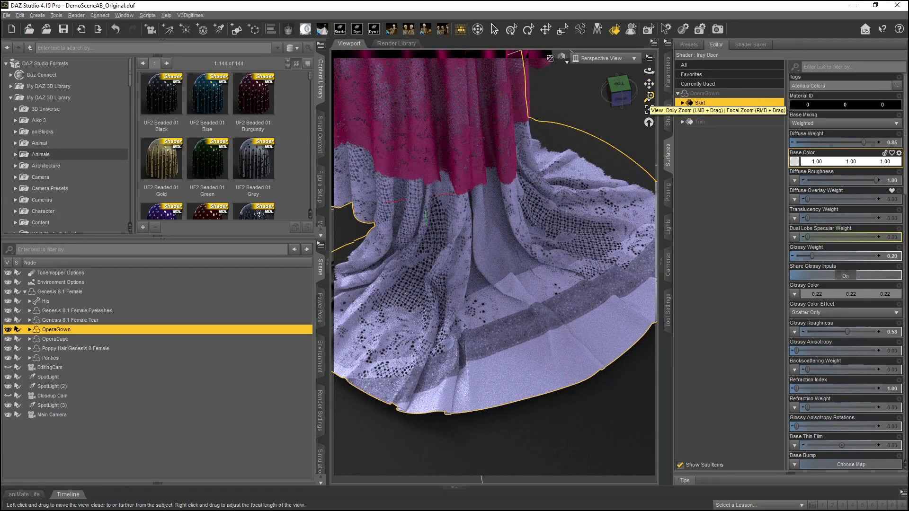
{"action": "left_click_drag", "start_coordinate": [649, 97], "coordinate": [649, 124]}
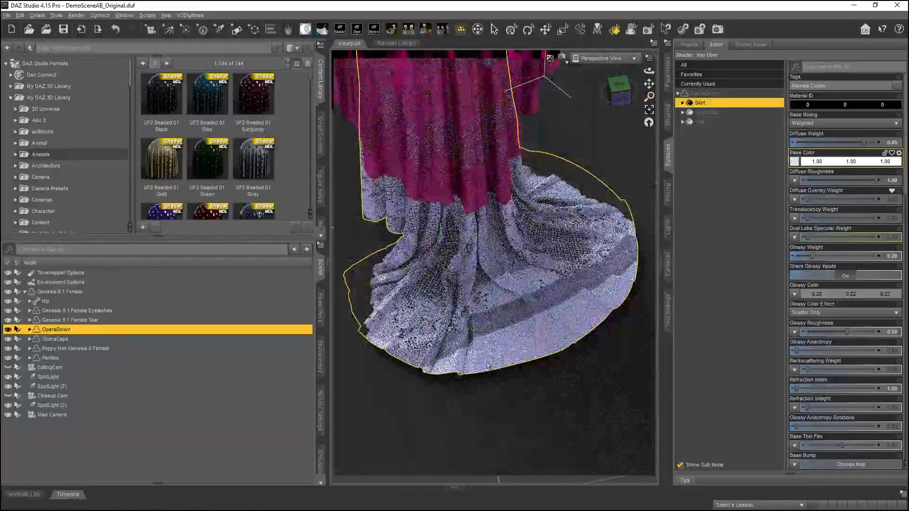
{"action": "mouse_move", "coordinate": [649, 96]}
{"action": "left_mouse_down"}
{"action": "mouse_move", "coordinate": [650, 84]}
{"action": "mouse_move", "coordinate": [651, 96]}
{"action": "left_mouse_up"}
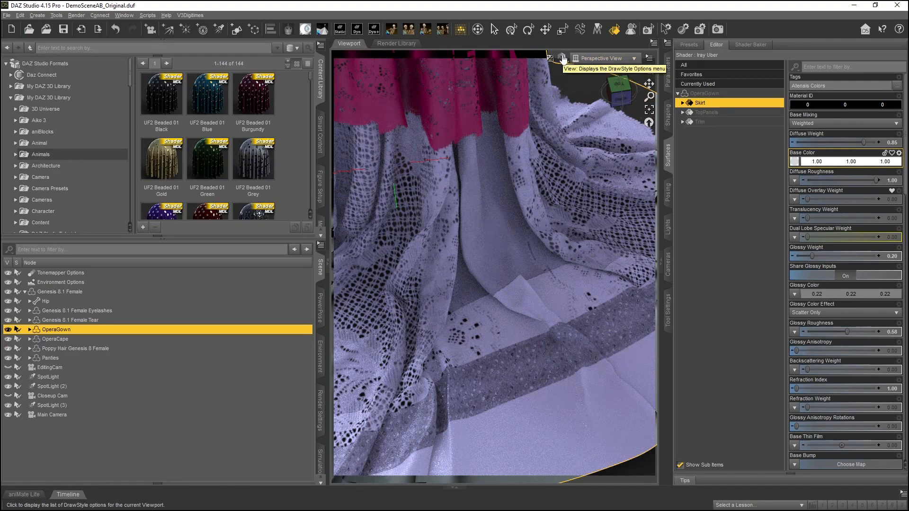
{"action": "left_click", "coordinate": [600, 57]}
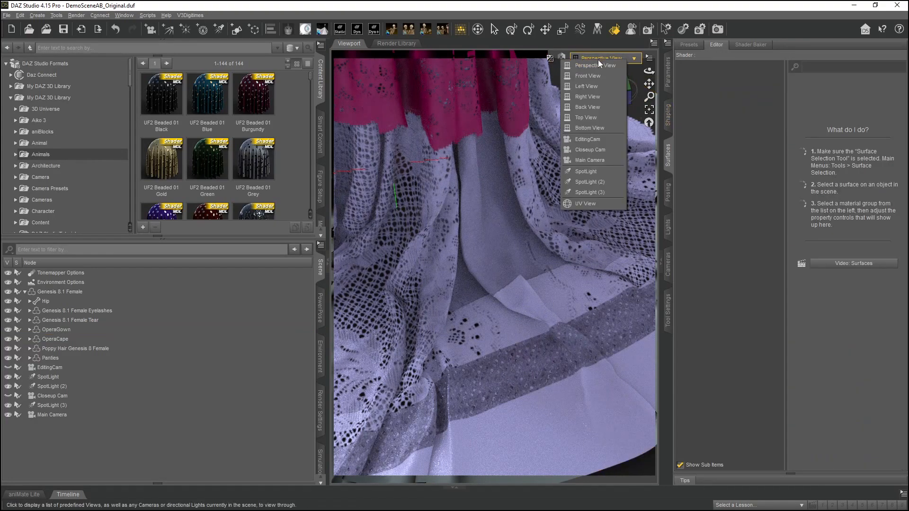
{"action": "left_click", "coordinate": [590, 159]}
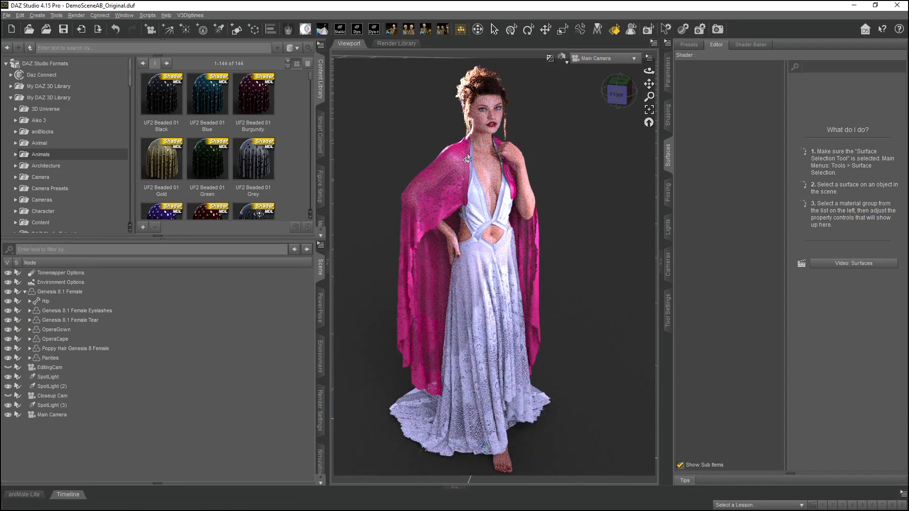
Step: Compare the UV layouts of the cape's Trim and the gown's Skirt in UV View, return to Main Camera, and clear the selection
{"action": "left_click", "coordinate": [463, 199]}
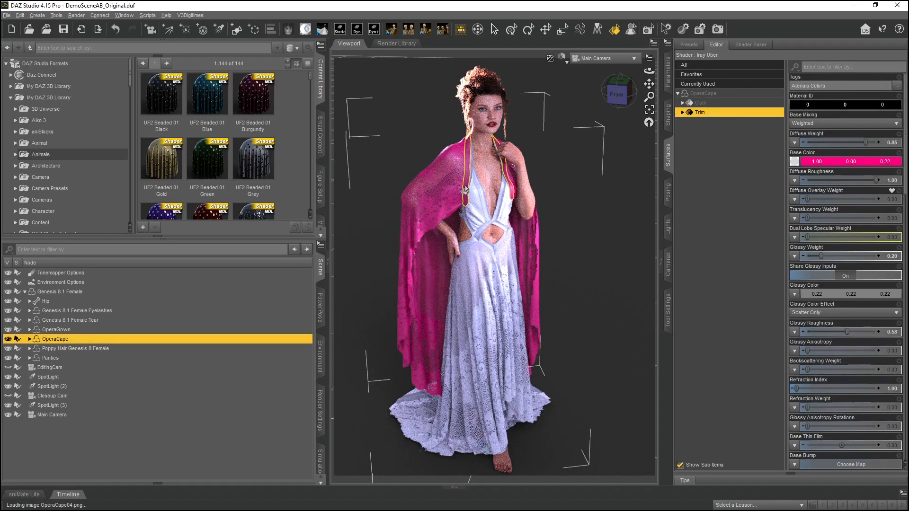
{"action": "left_click", "coordinate": [578, 59]}
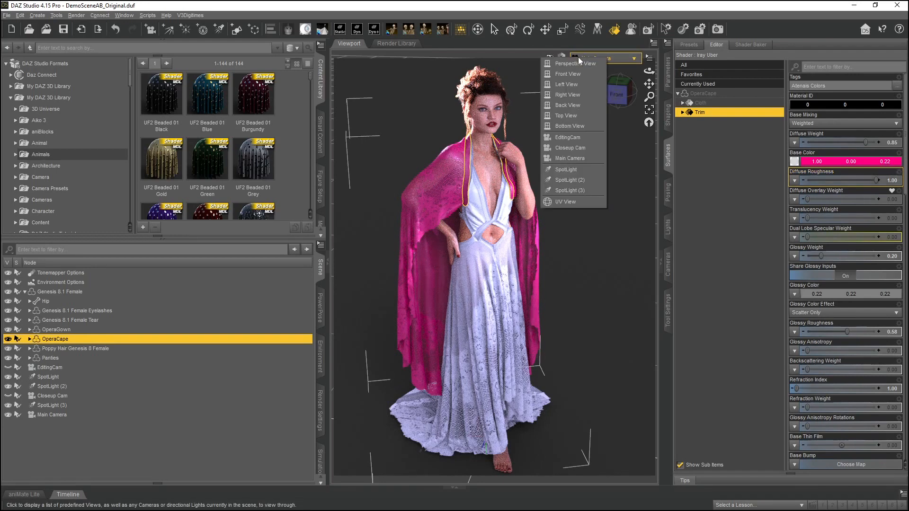
{"action": "left_click", "coordinate": [566, 205]}
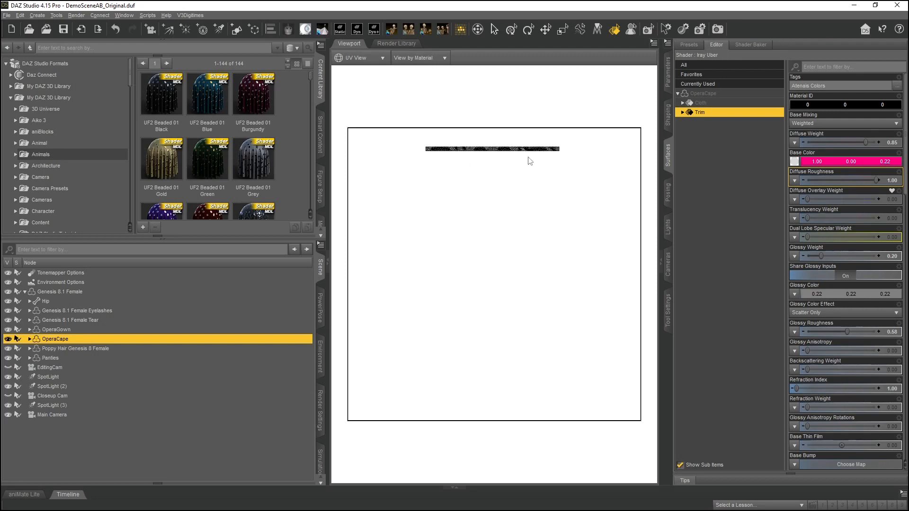
{"action": "left_click", "coordinate": [53, 329]}
{"action": "left_click", "coordinate": [700, 102]}
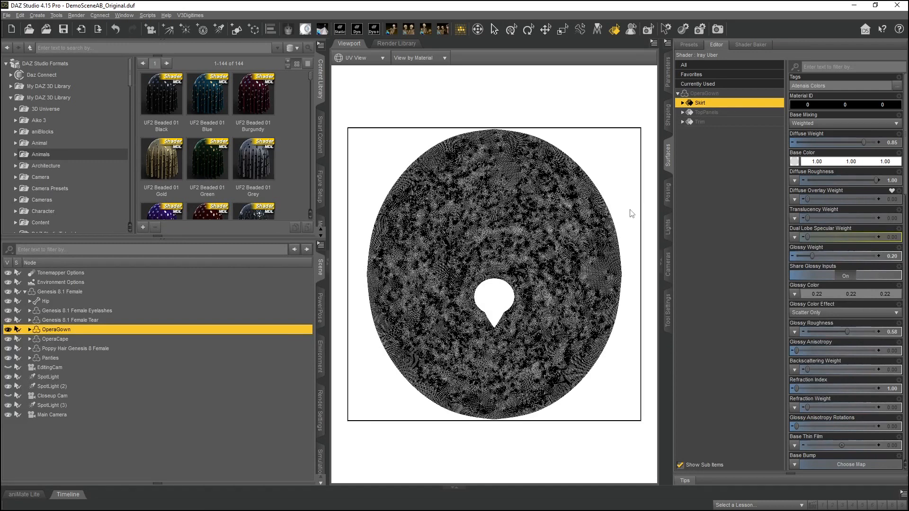
{"action": "left_click", "coordinate": [376, 61]}
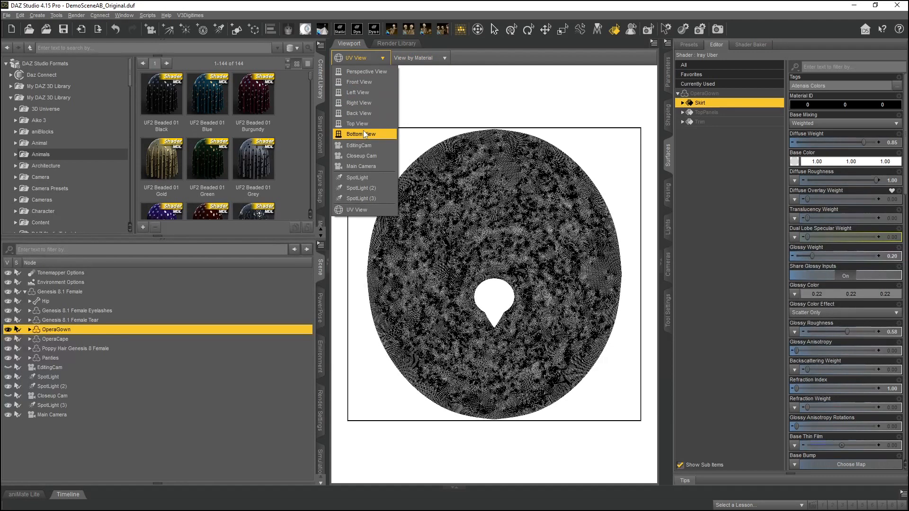
{"action": "left_click", "coordinate": [361, 167]}
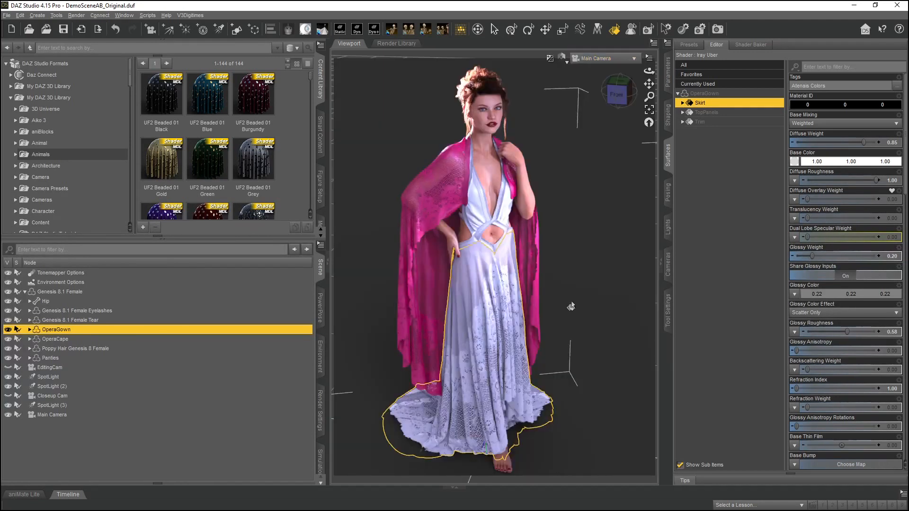
{"action": "left_click", "coordinate": [582, 285]}
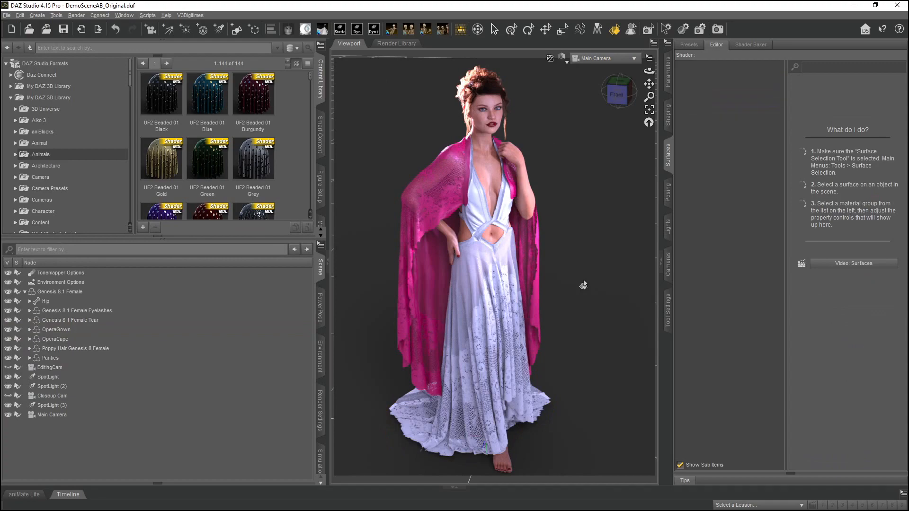
Step: Undo the surface and color changes on the gown's Skirt and the cape's Cloth and Trim
{"action": "left_click", "coordinate": [668, 161]}
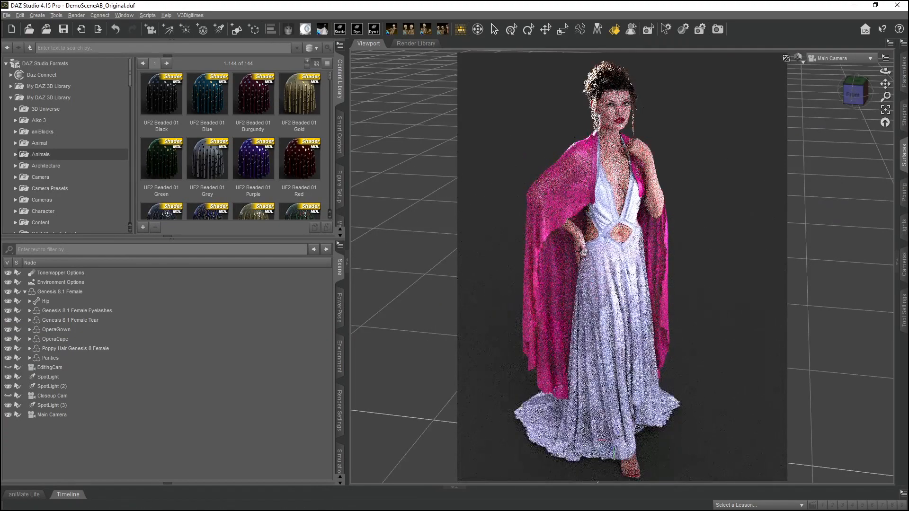
{"action": "left_click", "coordinate": [115, 29]}
{"action": "left_click", "coordinate": [115, 30]}
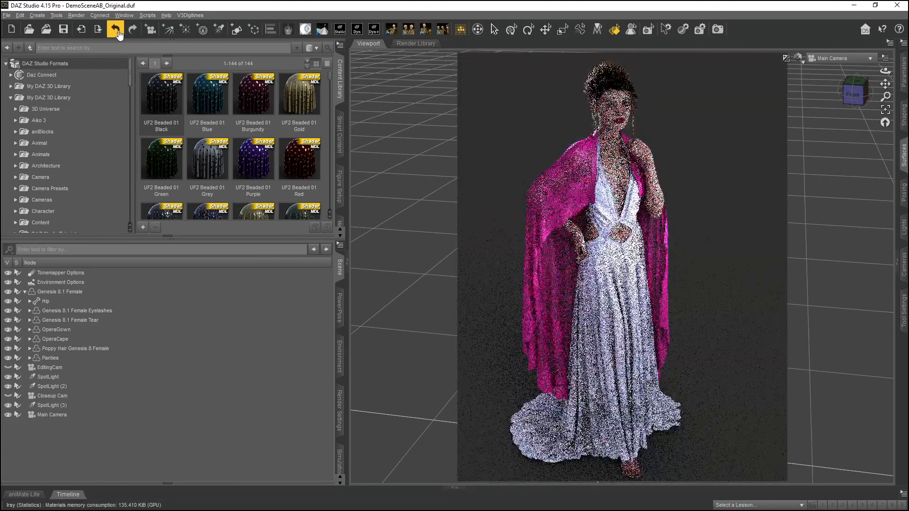
{"action": "left_click", "coordinate": [116, 30]}
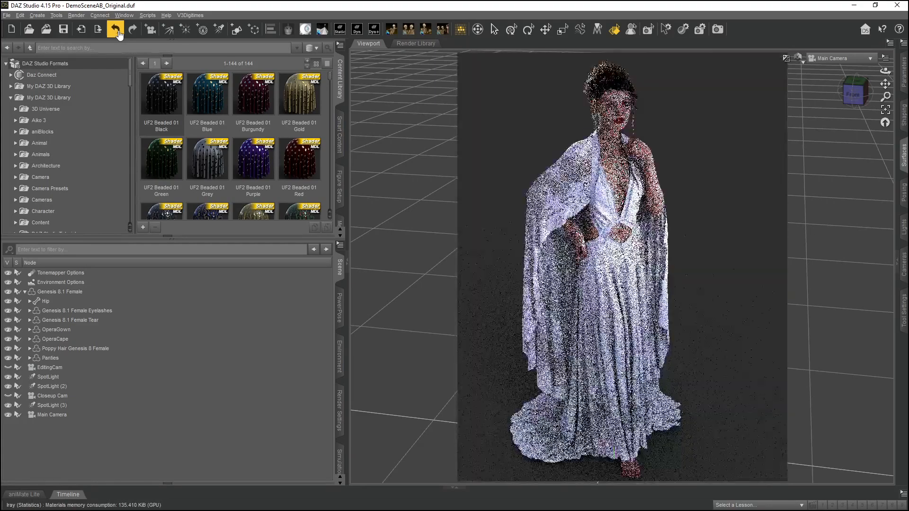
{"action": "left_click", "coordinate": [905, 156]}
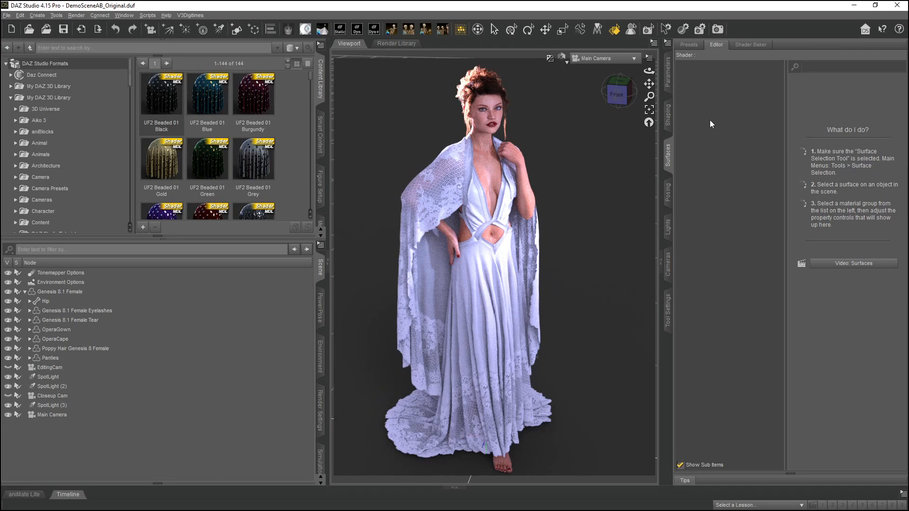
Step: Select the gown's TopPanels surface, switch to the Node Selection tool, and return to the Surface Selection tool
{"action": "left_click", "coordinate": [480, 189]}
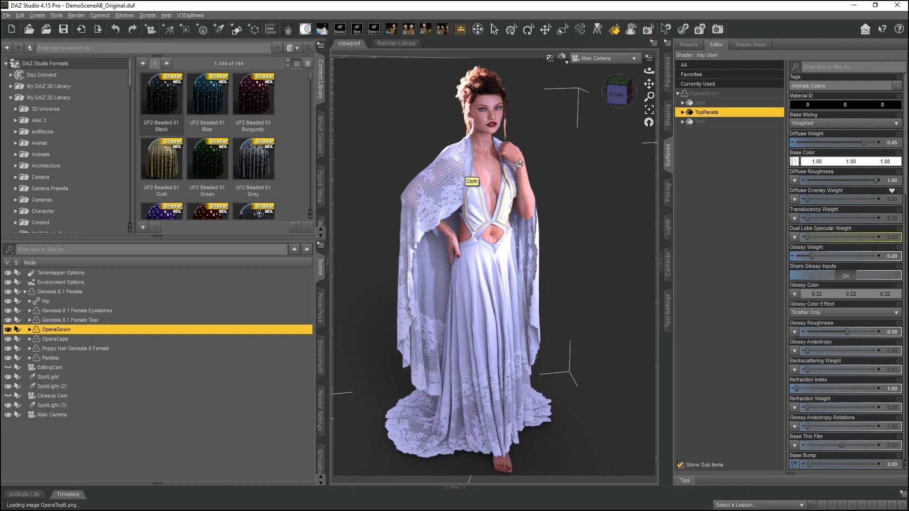
{"action": "left_click", "coordinate": [496, 32]}
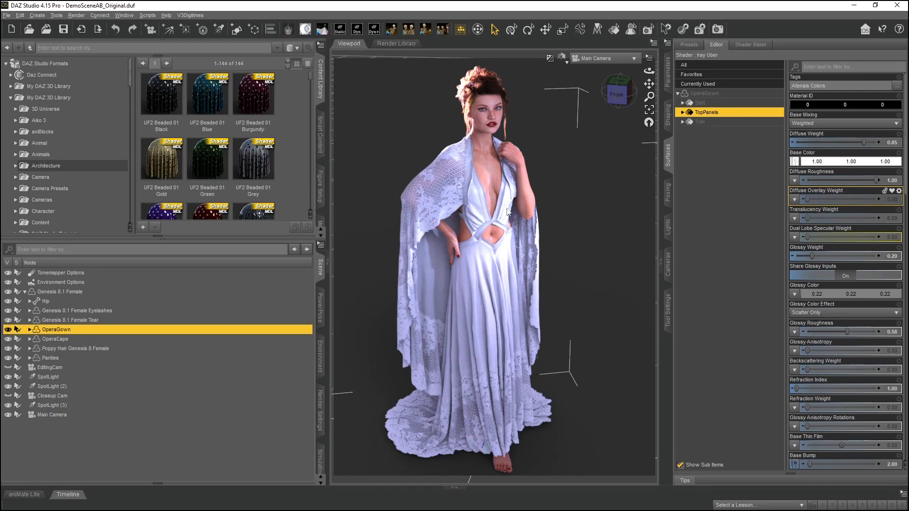
{"action": "left_click", "coordinate": [614, 32]}
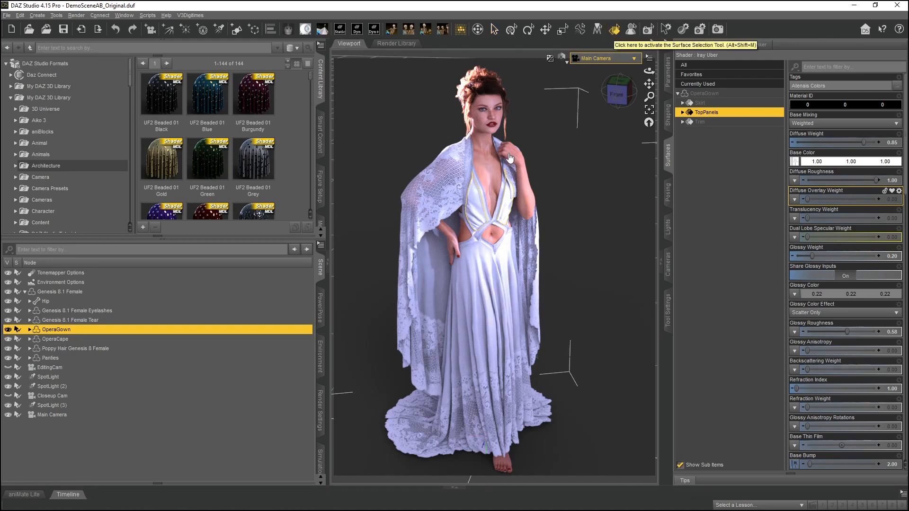
Step: Open the tool settings and make Surface Selection the active tool
{"action": "left_click", "coordinate": [671, 312]}
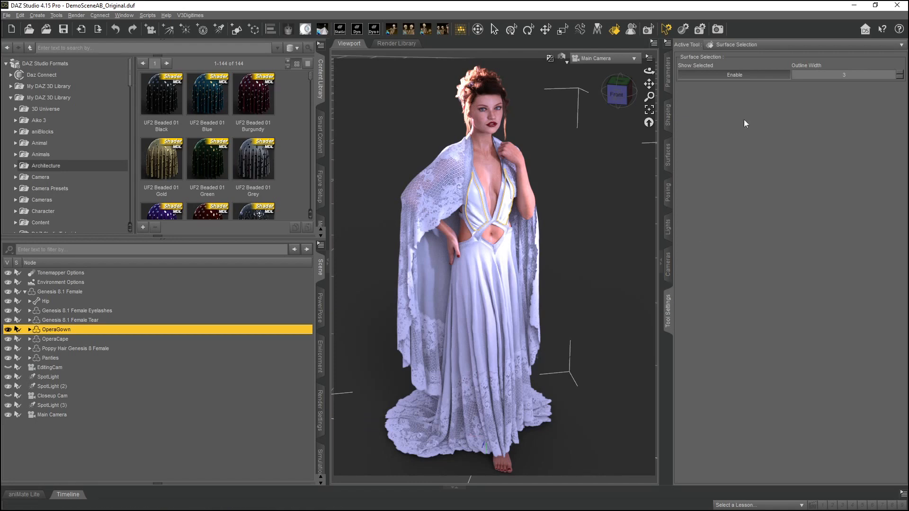
{"action": "left_click", "coordinate": [615, 32]}
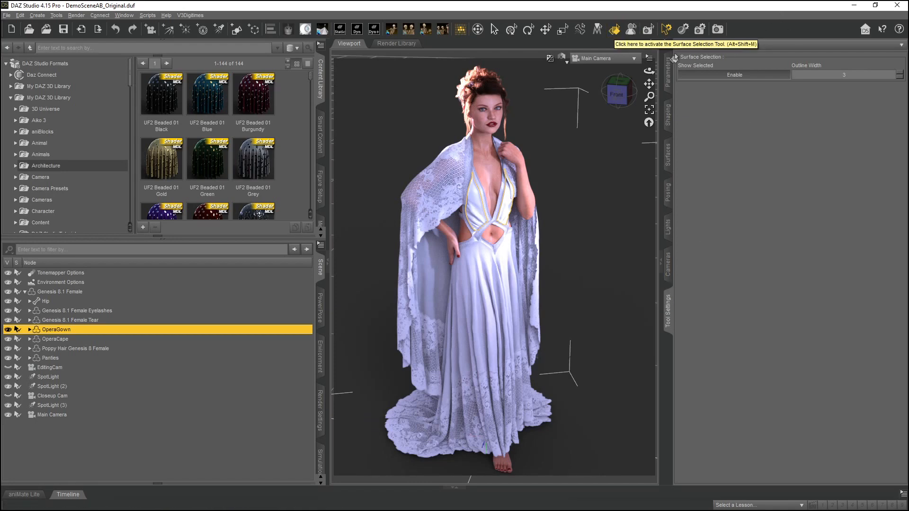
{"action": "left_click", "coordinate": [746, 45]}
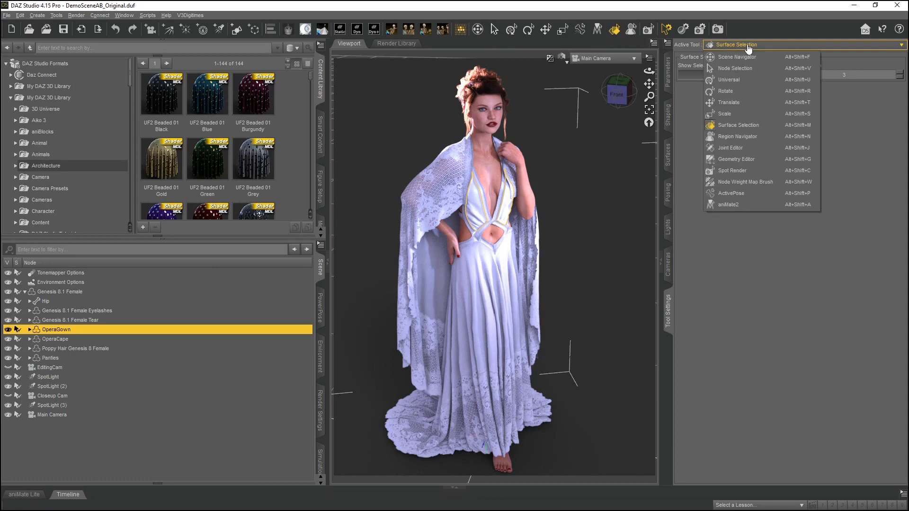
{"action": "left_click", "coordinate": [734, 125]}
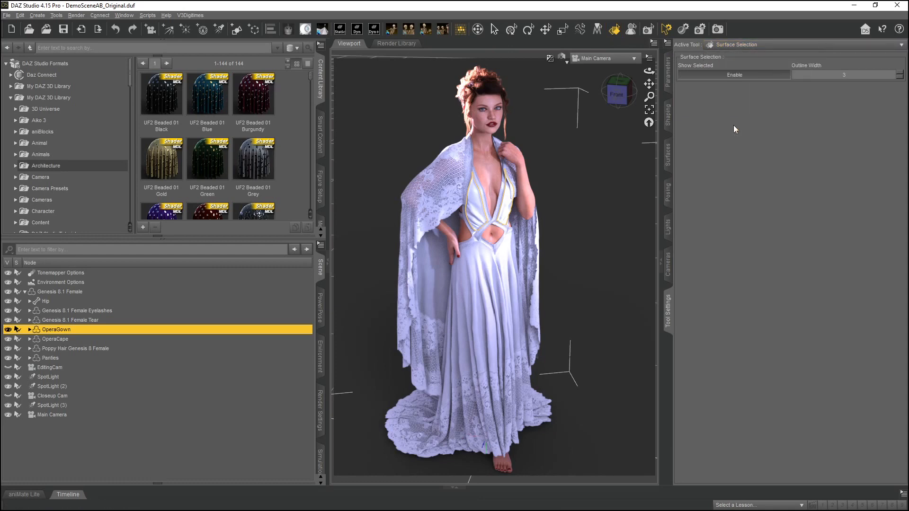
Step: Try the selected-surface outline option with outline widths of 15 and 1
{"action": "left_click", "coordinate": [715, 76]}
{"action": "left_click", "coordinate": [900, 73]}
{"action": "type", "text": "15"}
{"action": "key", "text": "Return"}
{"action": "type", "text": "1"}
{"action": "key", "text": "Return"}
Step: Switch to Node Selection and back to Surface Selection to compare their highlighting, and check the Show Selected option
{"action": "left_click", "coordinate": [495, 29]}
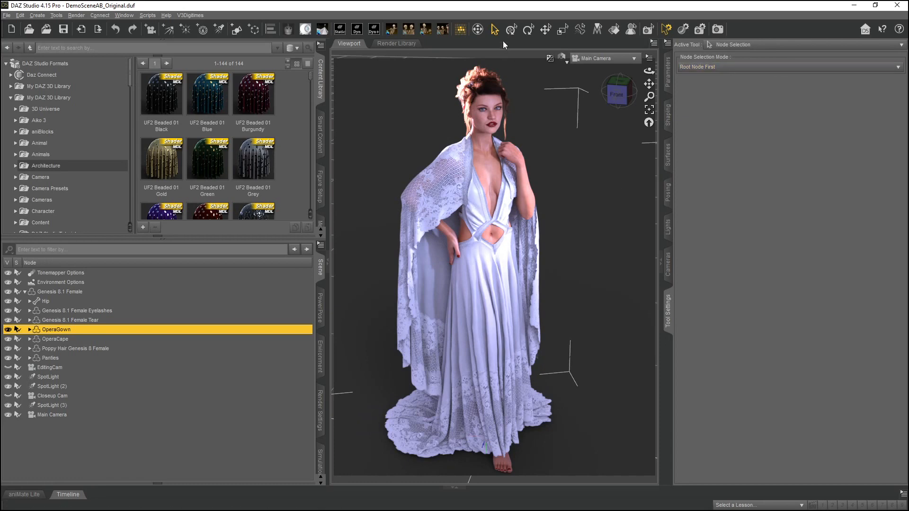
{"action": "left_click", "coordinate": [615, 29]}
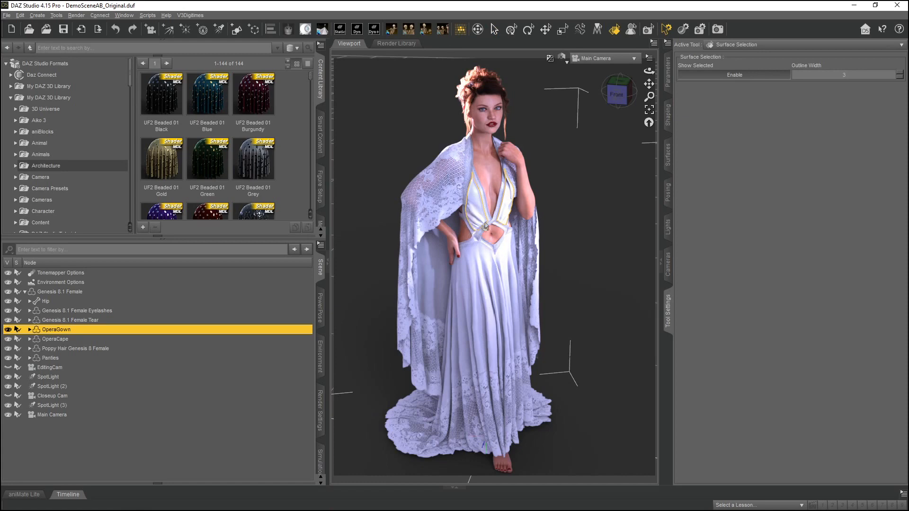
{"action": "left_click", "coordinate": [722, 80]}
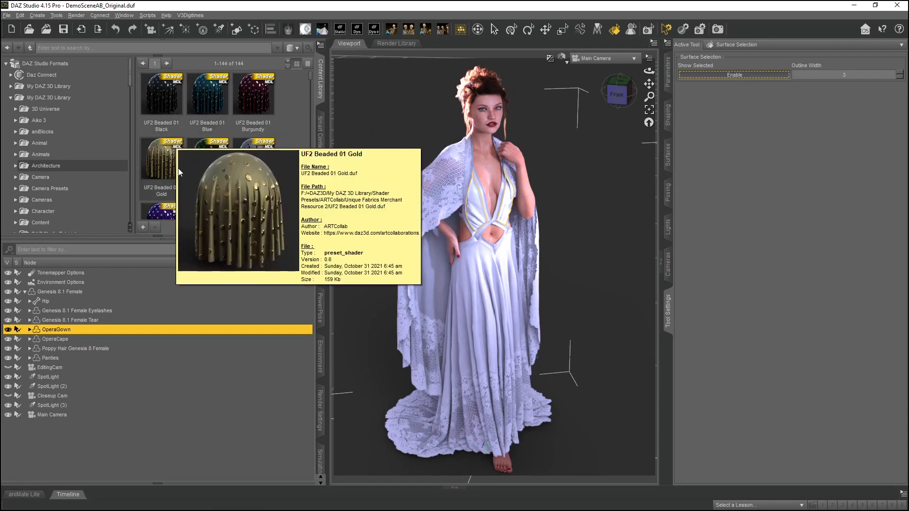
Step: Open the Utilities folder of Unique Fabrics Merchant Resource 2 under ARTCollab and expand its subfolders
{"action": "scroll", "coordinate": [58, 188], "scroll_direction": "down", "scroll_amount": 1}
{"action": "scroll", "coordinate": [59, 188], "scroll_direction": "down", "scroll_amount": 10}
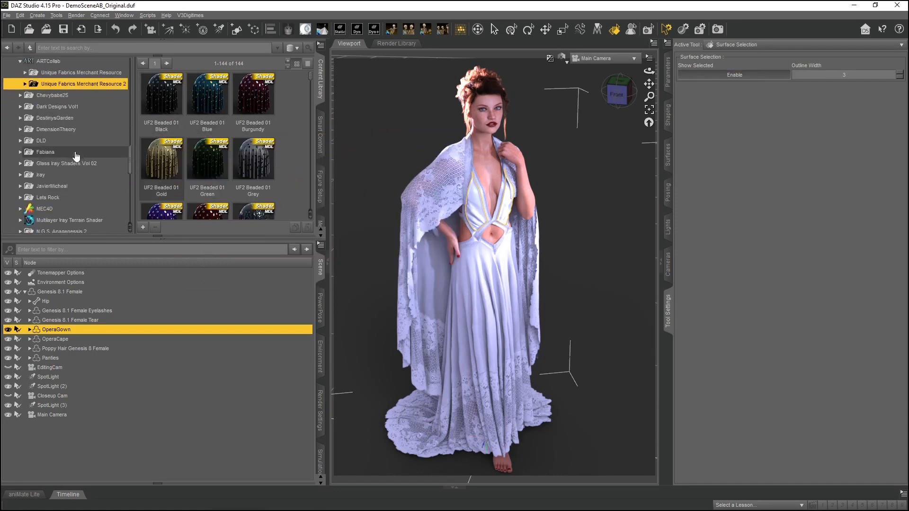
{"action": "scroll", "coordinate": [76, 146], "scroll_direction": "up", "scroll_amount": 3}
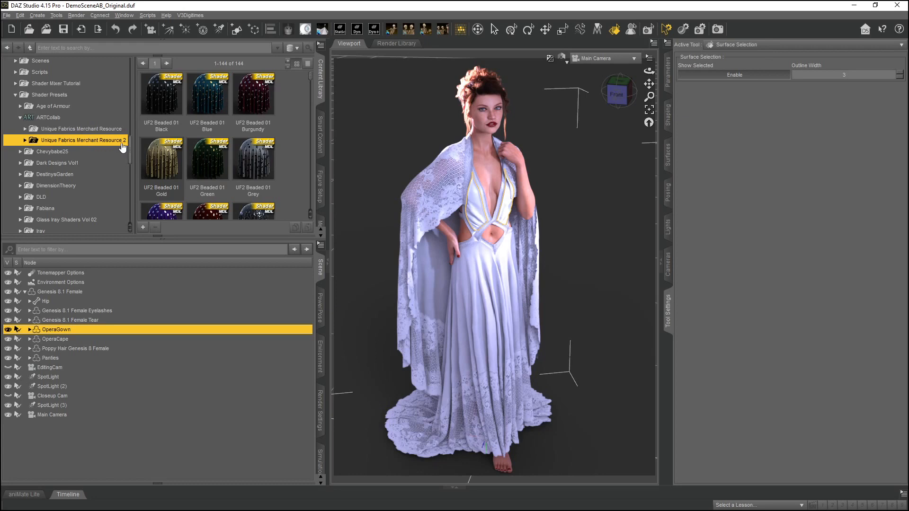
{"action": "left_click", "coordinate": [25, 140]}
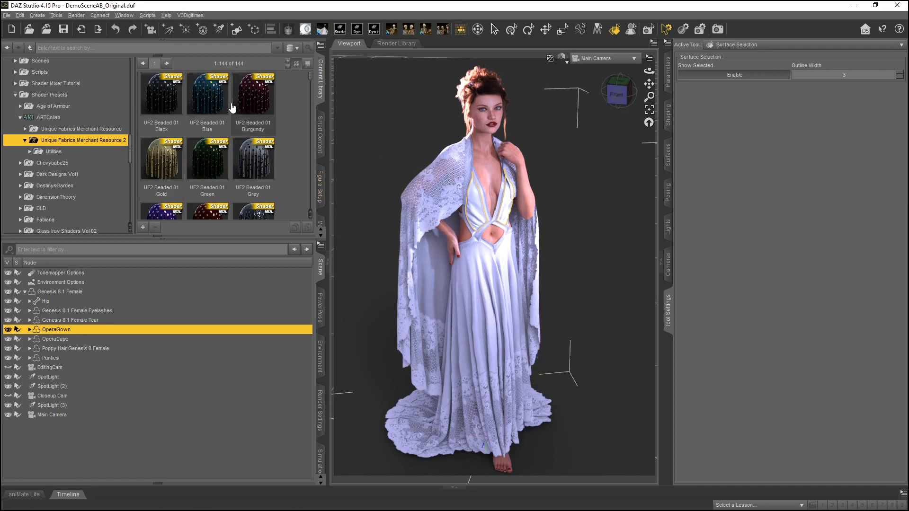
{"action": "left_click", "coordinate": [56, 154]}
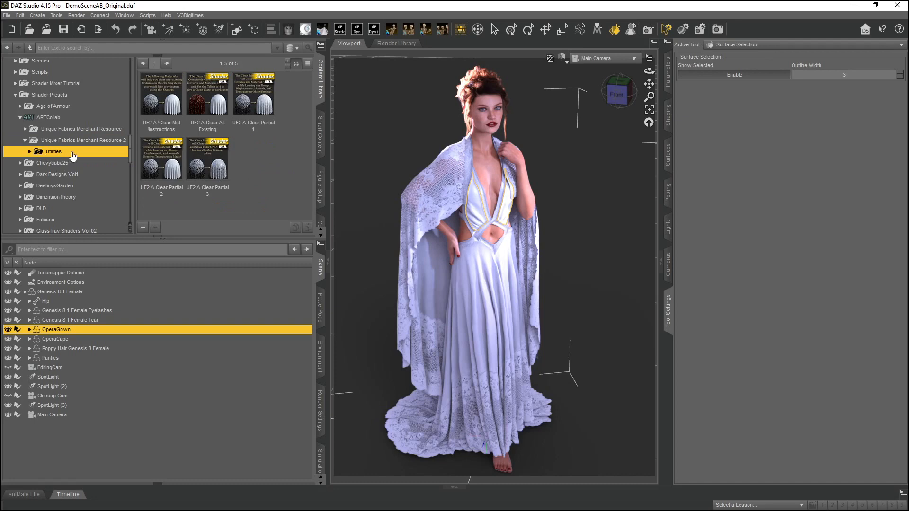
{"action": "left_click", "coordinate": [30, 152]}
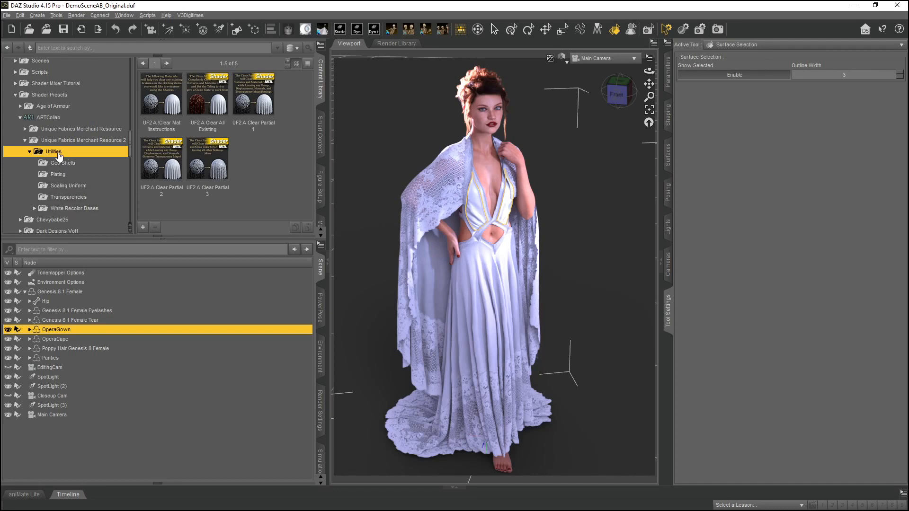
Step: Select the cape's Cloth surface for editing and open the Unique Fabrics Merchant Resource 2 shader folder
{"action": "left_click", "coordinate": [667, 161]}
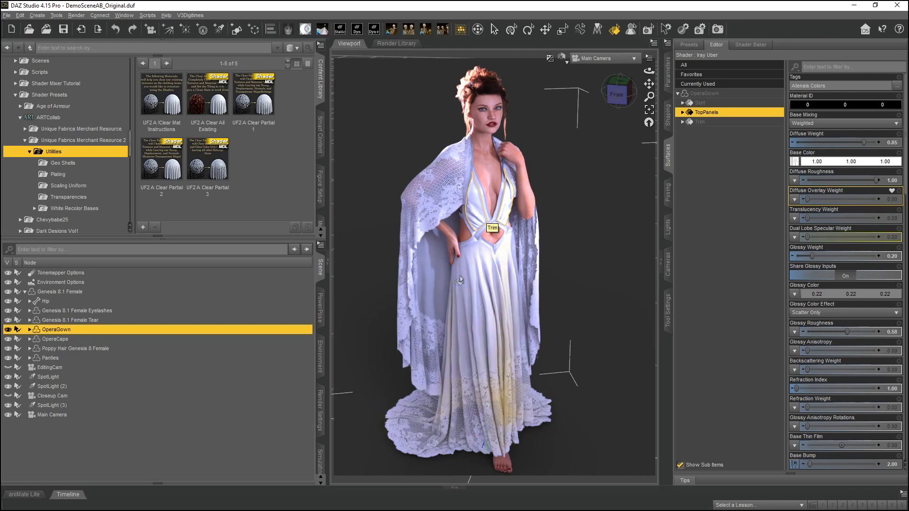
{"action": "left_click", "coordinate": [449, 193]}
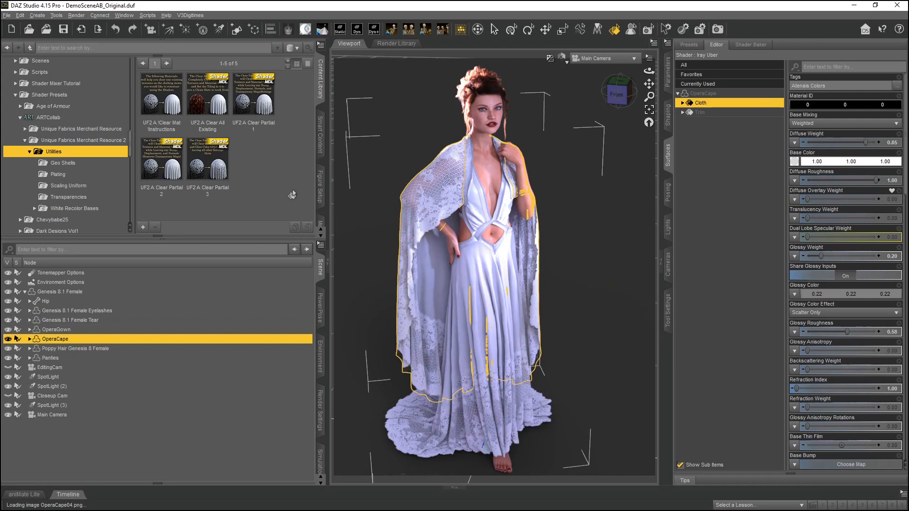
{"action": "left_click", "coordinate": [48, 141]}
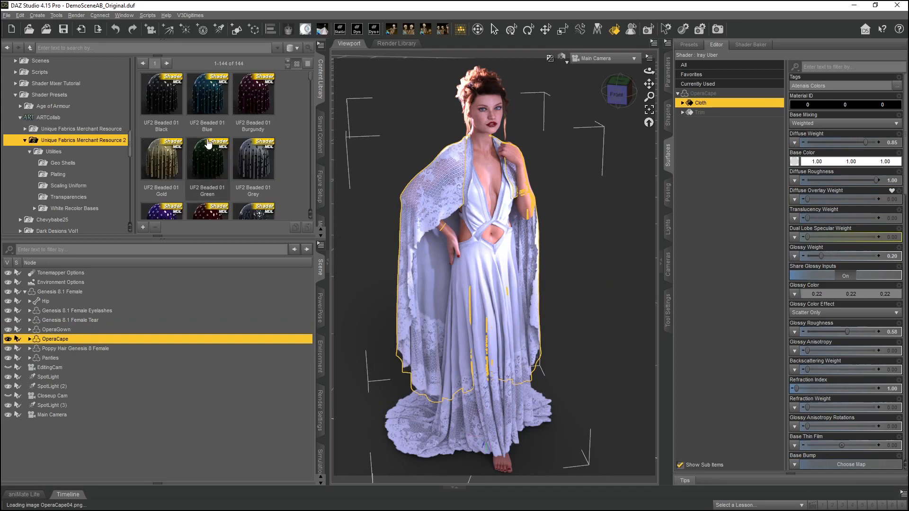
Step: Apply the UF2 Beaded 01 Black shader to the cape's Cloth surface
{"action": "scroll", "coordinate": [206, 164], "scroll_direction": "down", "scroll_amount": 1}
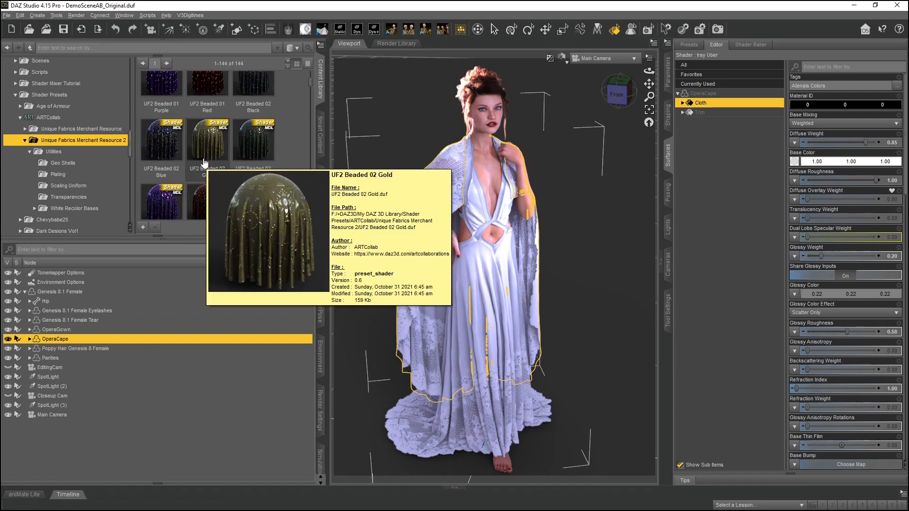
{"action": "scroll", "coordinate": [204, 164], "scroll_direction": "up", "scroll_amount": 5}
{"action": "double_click", "coordinate": [154, 92]}
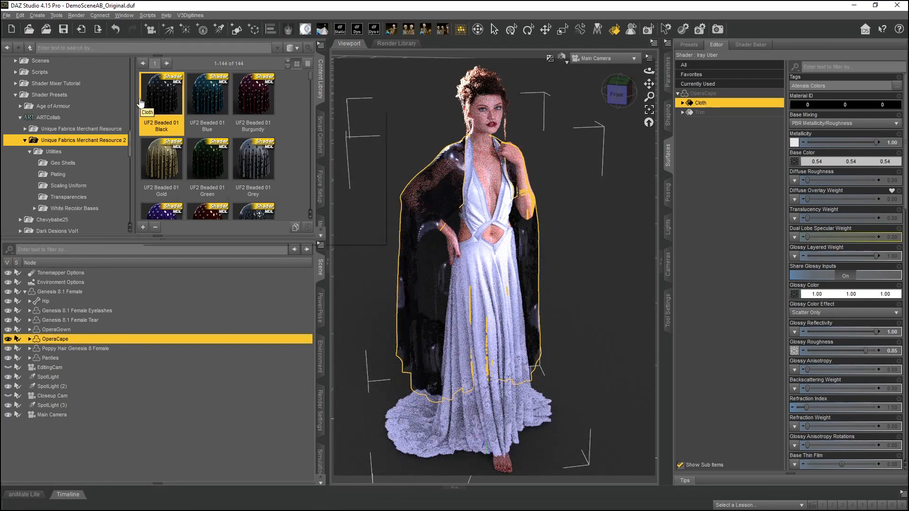
{"action": "mouse_move", "coordinate": [156, 92]}
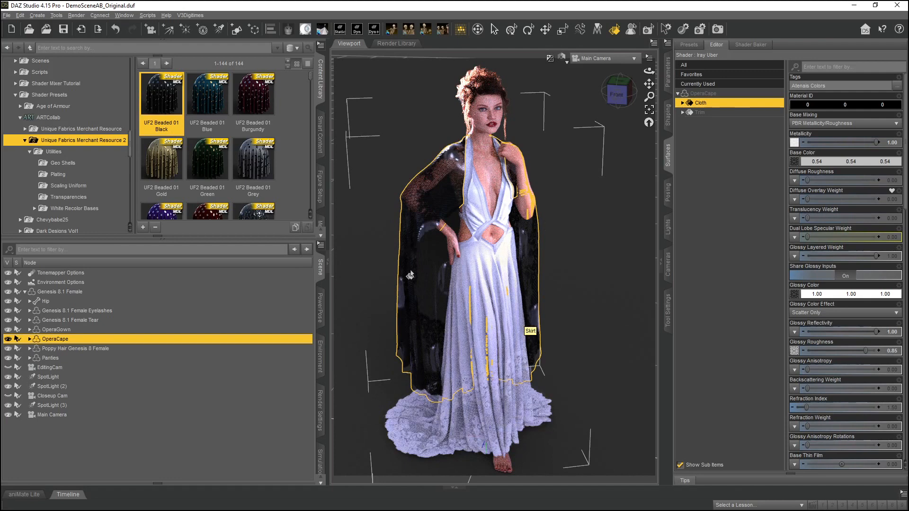
Step: Apply the UF2 Scale 20x20 preset from the Scaling Uniform folder to the cape's Cloth surface
{"action": "left_click", "coordinate": [63, 186]}
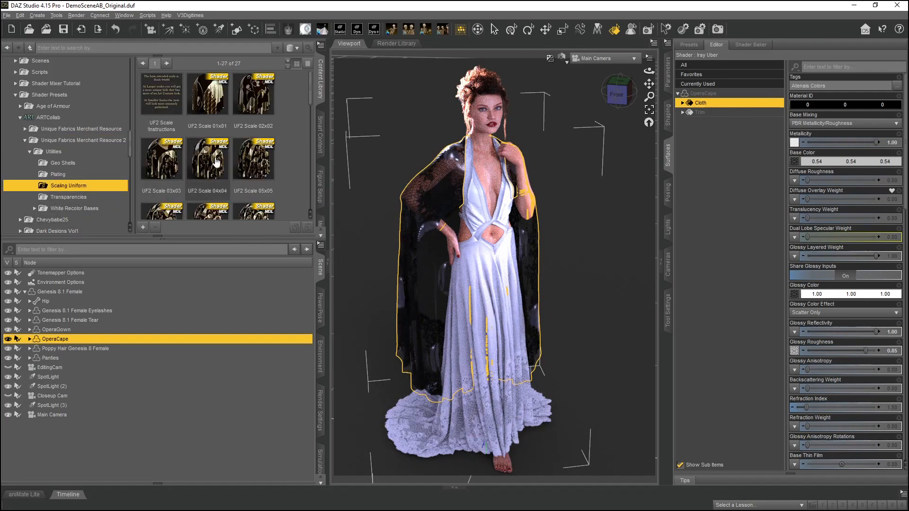
{"action": "scroll", "coordinate": [217, 162], "scroll_direction": "down", "scroll_amount": 5}
{"action": "scroll", "coordinate": [216, 162], "scroll_direction": "down", "scroll_amount": 1}
{"action": "left_click", "coordinate": [267, 184]}
{"action": "double_click", "coordinate": [267, 184]}
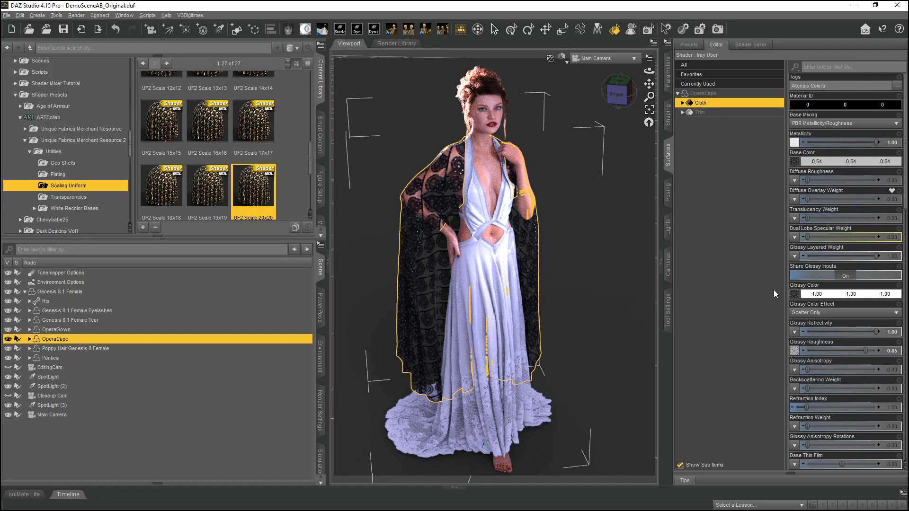
Step: Examine the Cloth surface's tiling and Cutout Opacity map, and undo the scale preset and the beaded shader
{"action": "scroll", "coordinate": [802, 314], "scroll_direction": "down", "scroll_amount": 8}
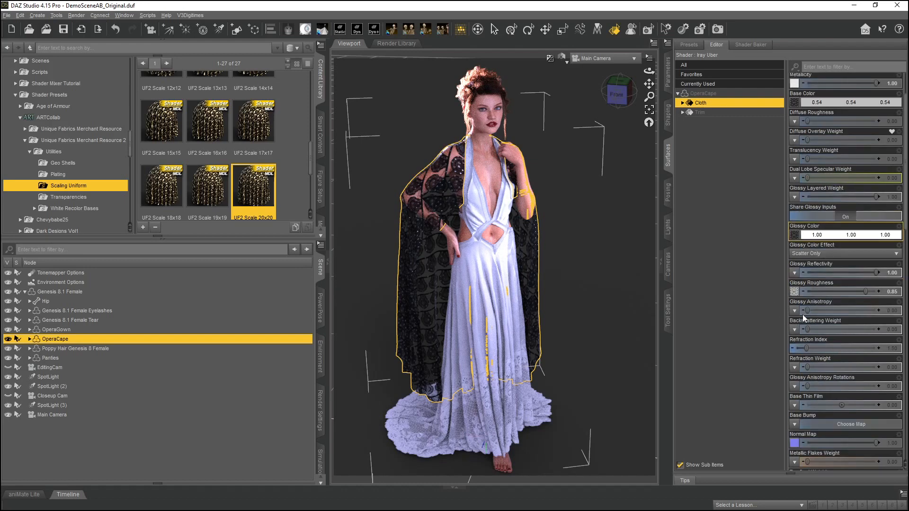
{"action": "scroll", "coordinate": [823, 312], "scroll_direction": "down", "scroll_amount": 6}
{"action": "mouse_move", "coordinate": [794, 201]}
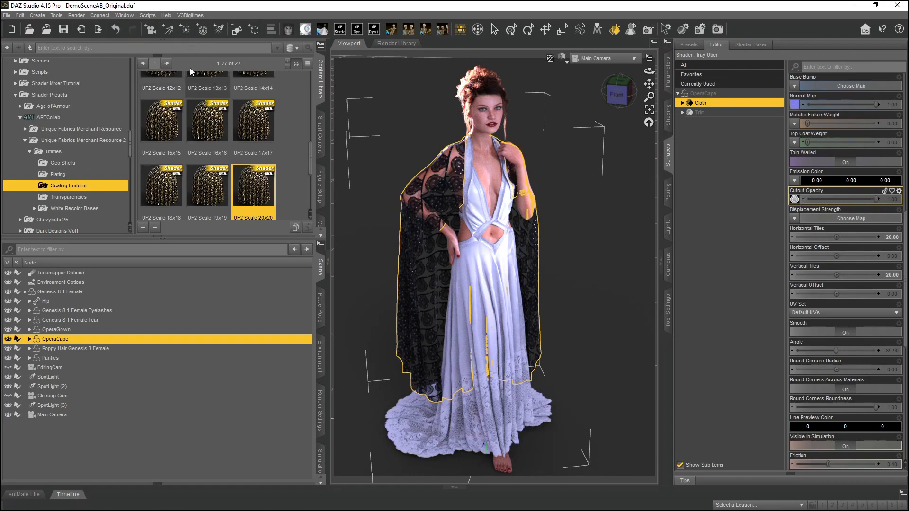
{"action": "left_click", "coordinate": [115, 29]}
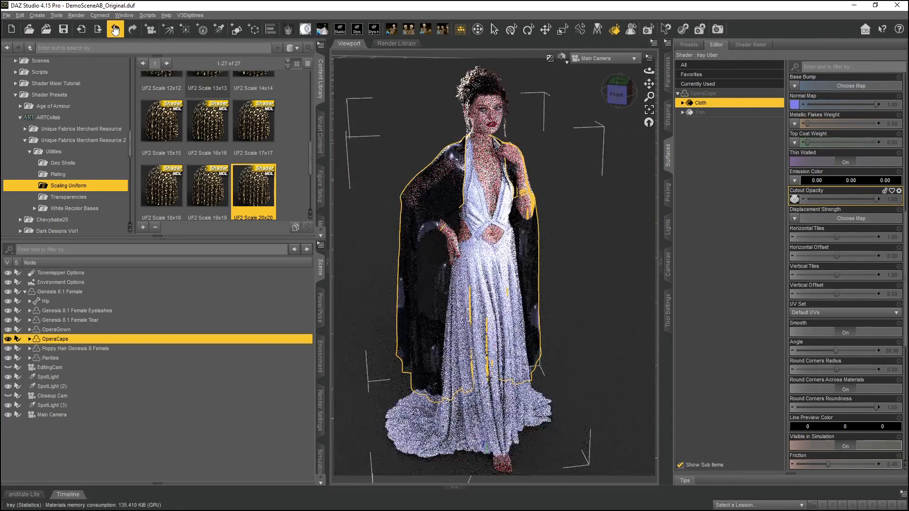
{"action": "left_click", "coordinate": [115, 29]}
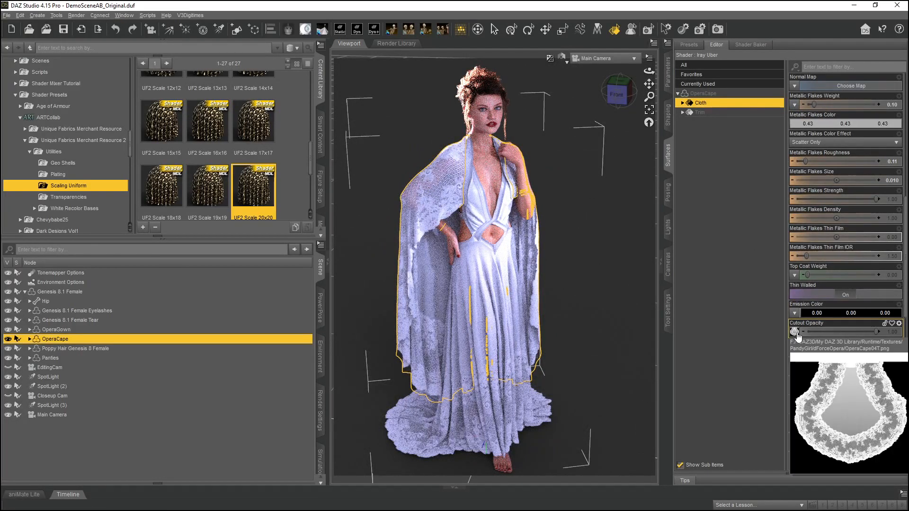
Step: Examine the restored Cloth surface's parameters and preview its Cutout Opacity map
{"action": "scroll", "coordinate": [808, 188], "scroll_direction": "up", "scroll_amount": 1}
{"action": "scroll", "coordinate": [808, 184], "scroll_direction": "up", "scroll_amount": 10}
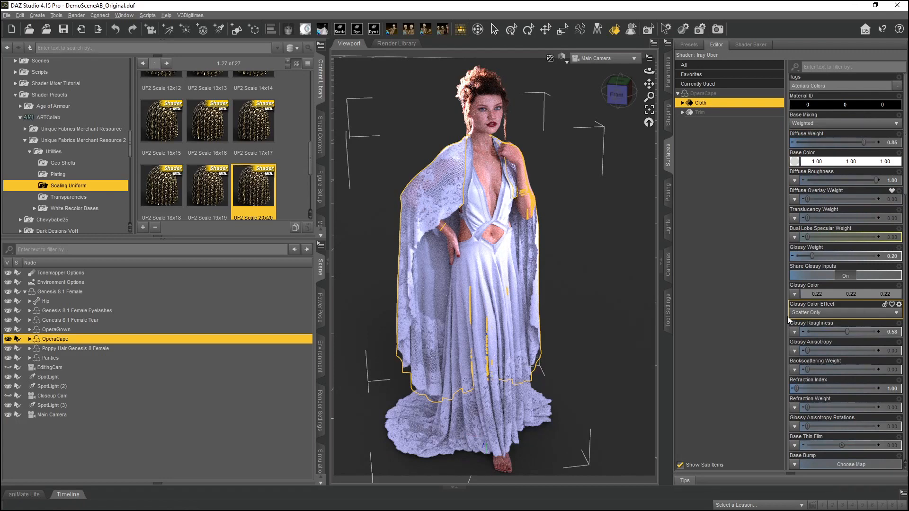
{"action": "scroll", "coordinate": [835, 276], "scroll_direction": "down", "scroll_amount": 10}
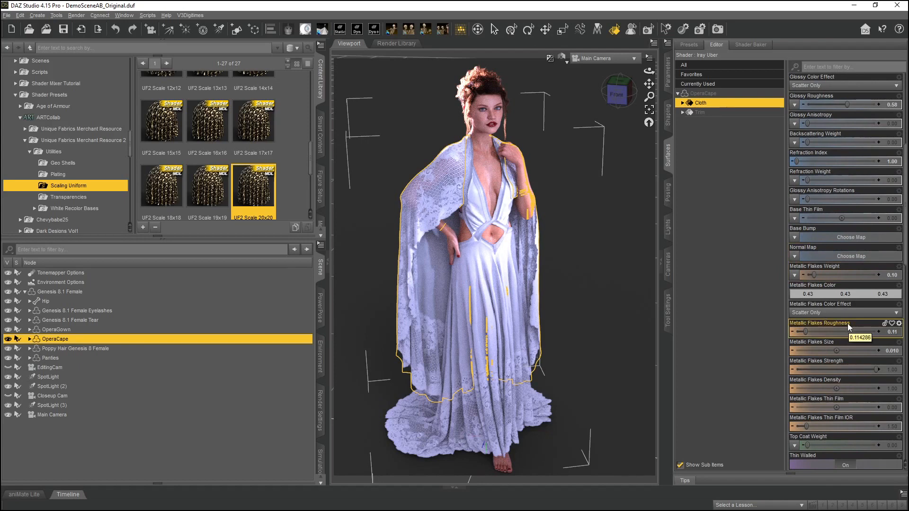
{"action": "scroll", "coordinate": [848, 323], "scroll_direction": "down", "scroll_amount": 6}
{"action": "mouse_move", "coordinate": [794, 335]}
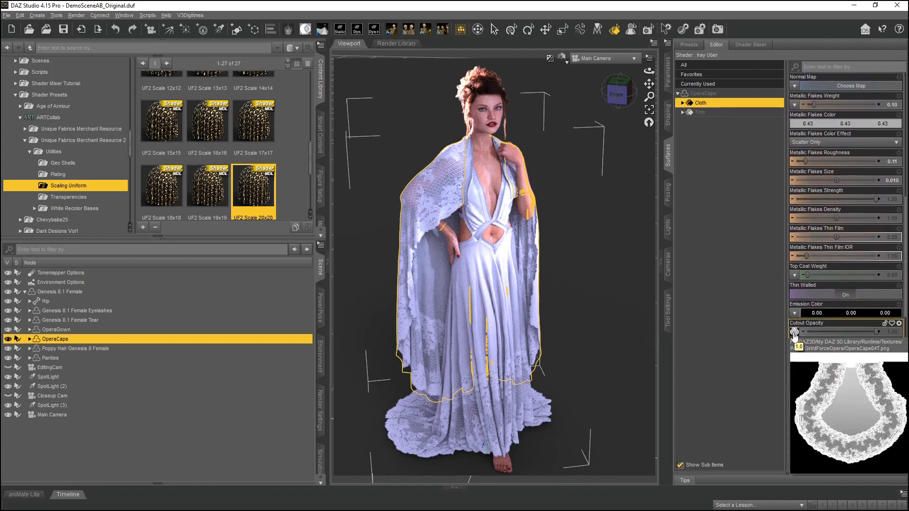
{"action": "scroll", "coordinate": [797, 334], "scroll_direction": "up", "scroll_amount": 15}
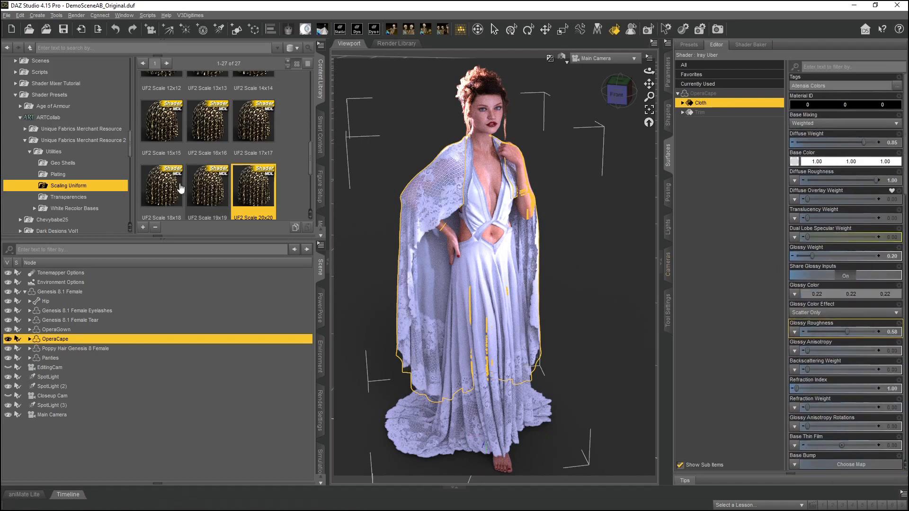
Step: Open the Utilities folder of Unique Fabrics Merchant Resource 2 and examine the cape's Cloth parameters alongside its clearing presets
{"action": "left_click", "coordinate": [54, 152]}
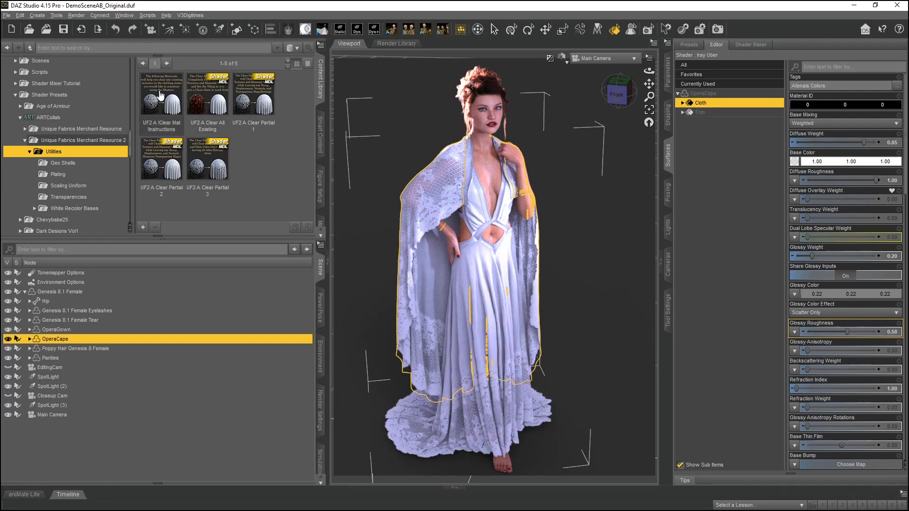
{"action": "mouse_move", "coordinate": [160, 95]}
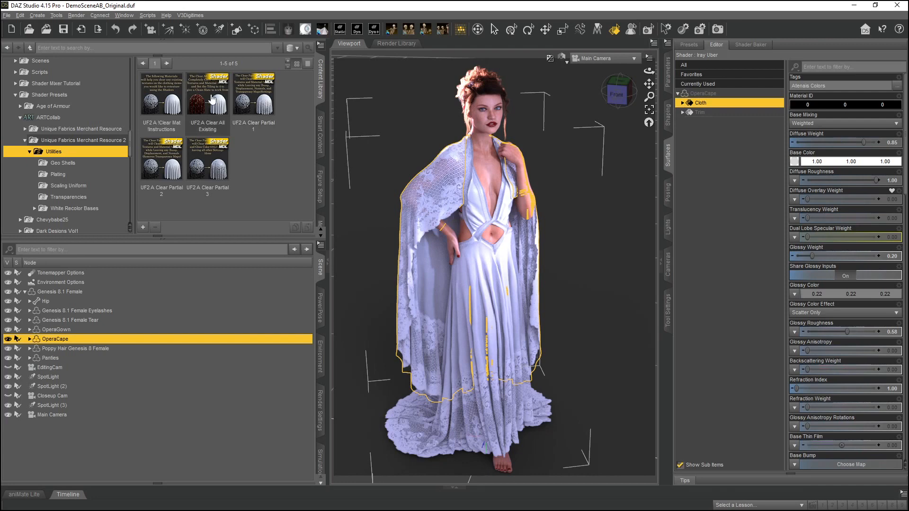
{"action": "mouse_move", "coordinate": [212, 99]}
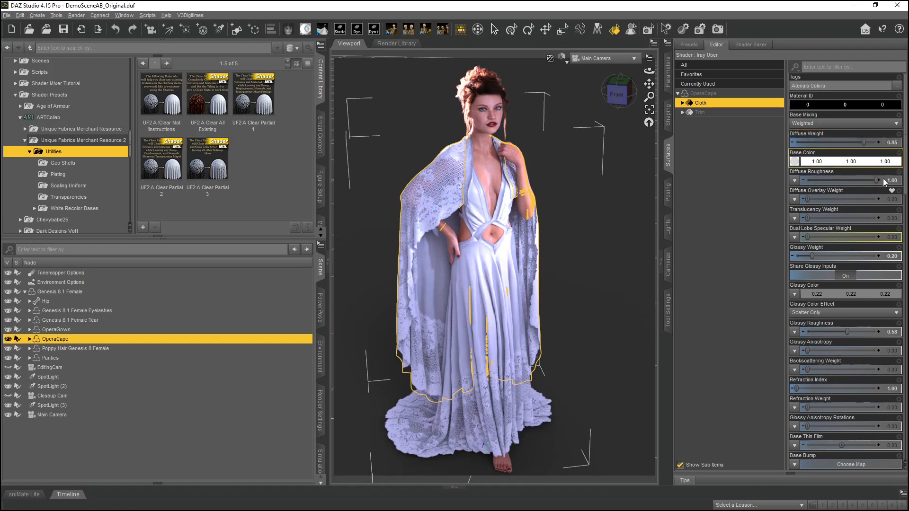
{"action": "scroll", "coordinate": [857, 259], "scroll_direction": "down", "scroll_amount": 3}
{"action": "scroll", "coordinate": [857, 258], "scroll_direction": "down", "scroll_amount": 3}
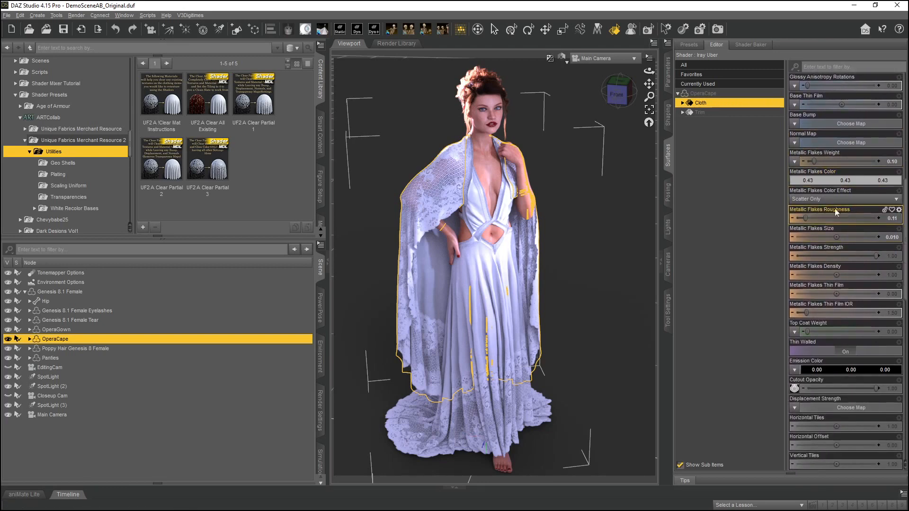
{"action": "scroll", "coordinate": [835, 273], "scroll_direction": "up", "scroll_amount": 6}
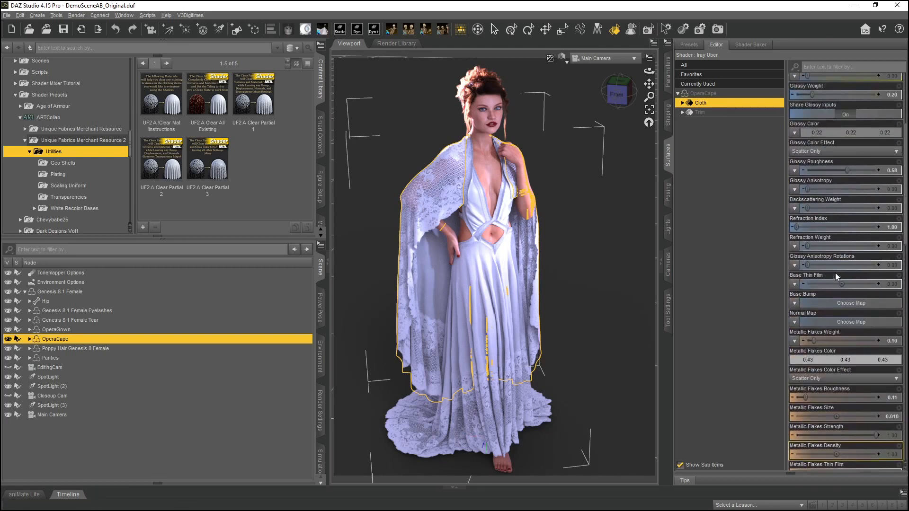
Step: Apply UF2 A Clear All Existing to the cape's Cloth surface, inspect the parameters, and undo it
{"action": "double_click", "coordinate": [207, 103]}
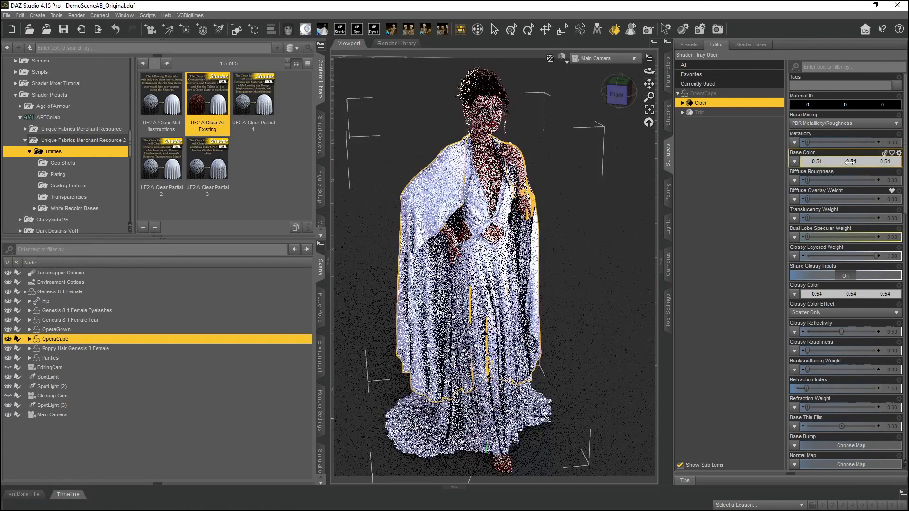
{"action": "scroll", "coordinate": [851, 428], "scroll_direction": "down", "scroll_amount": 4}
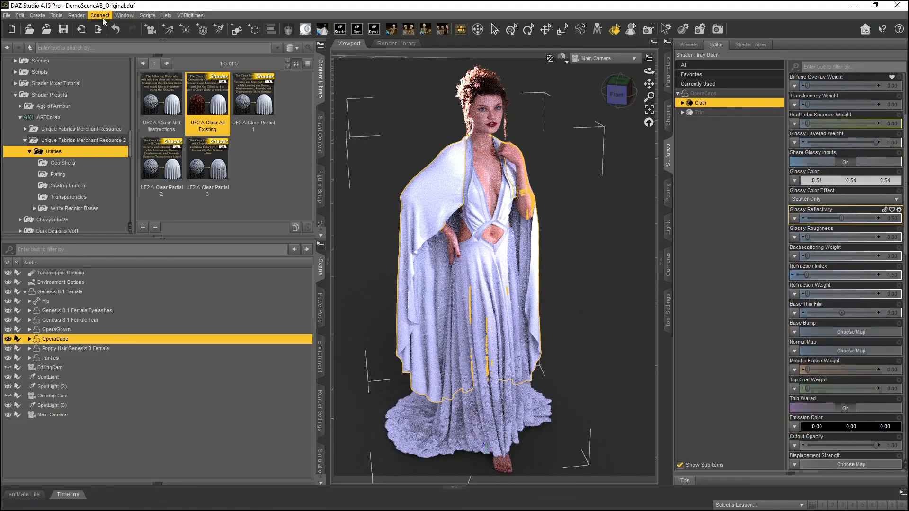
{"action": "left_click", "coordinate": [115, 29]}
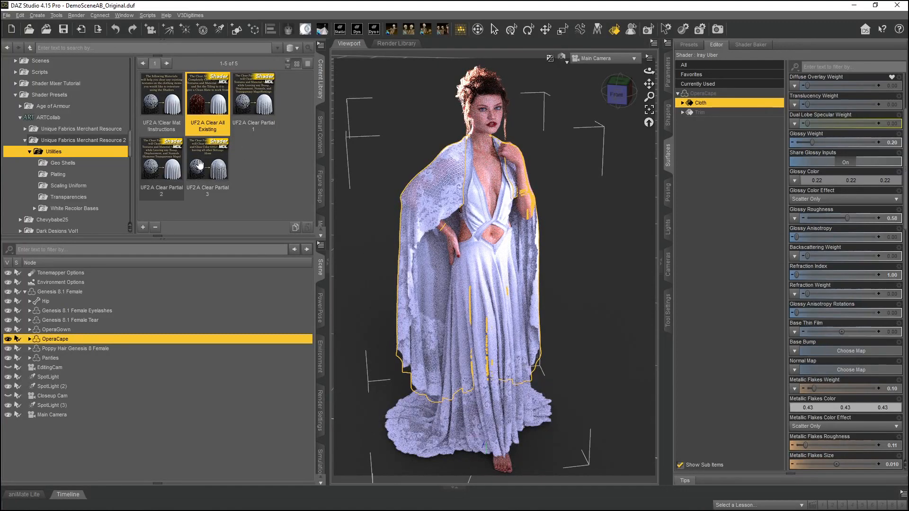
Step: Read the UF2 A Clear Partial 1 description, reselect the cape's Cloth surface, and examine its bump, normal, cutout opacity and displacement parameters
{"action": "mouse_move", "coordinate": [255, 101]}
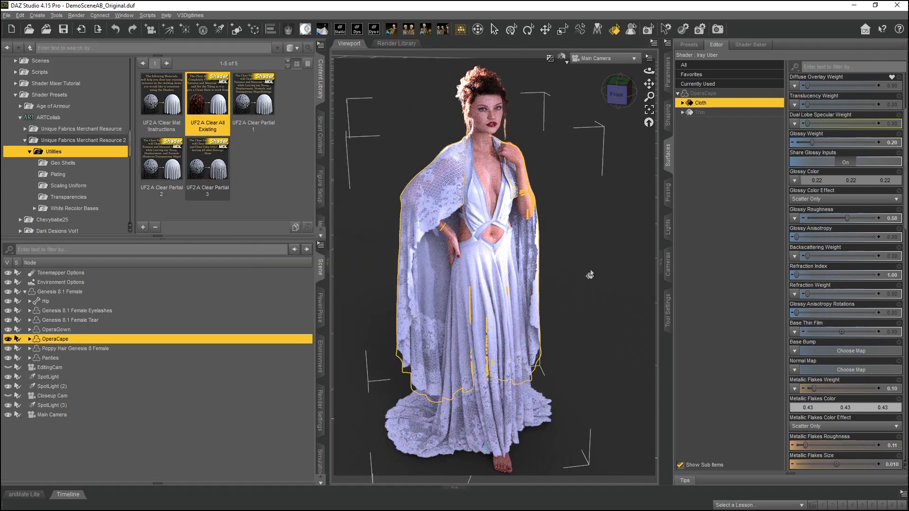
{"action": "left_click", "coordinate": [624, 225]}
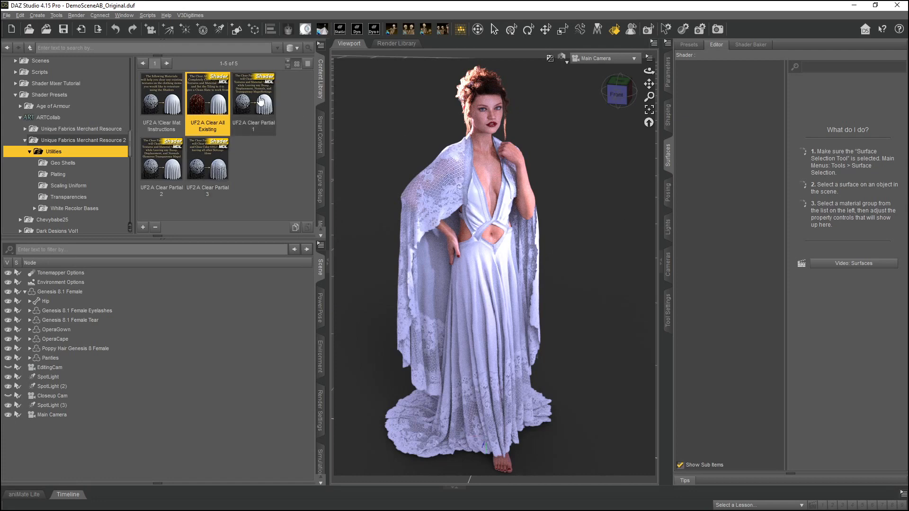
{"action": "mouse_move", "coordinate": [260, 100]}
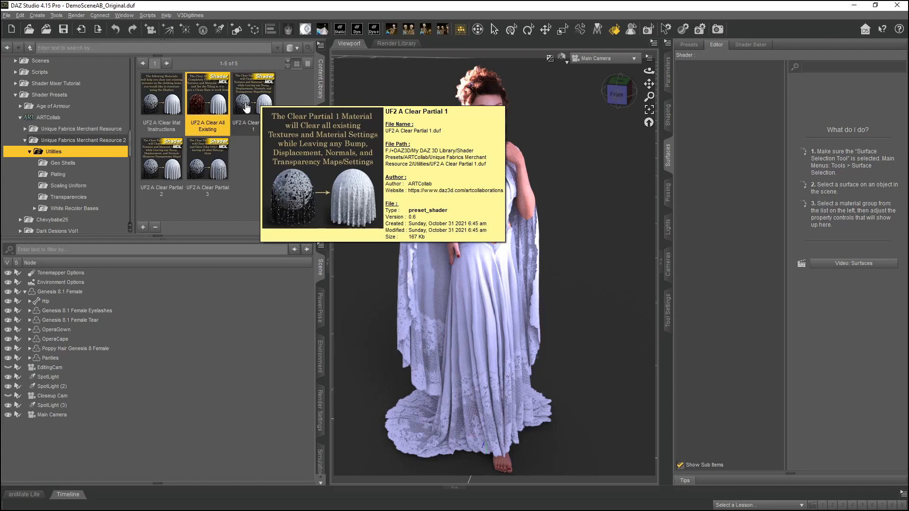
{"action": "left_click", "coordinate": [414, 256]}
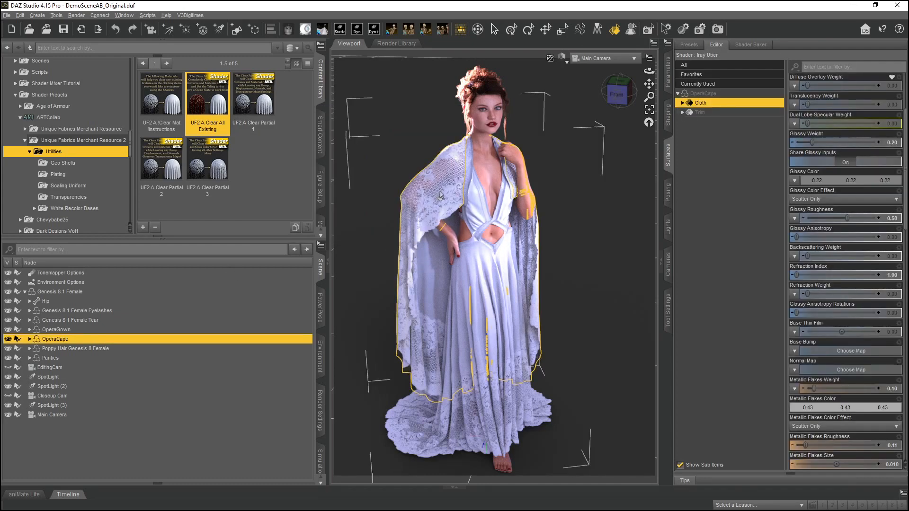
{"action": "scroll", "coordinate": [825, 163], "scroll_direction": "up", "scroll_amount": 3}
{"action": "scroll", "coordinate": [815, 190], "scroll_direction": "down", "scroll_amount": 10}
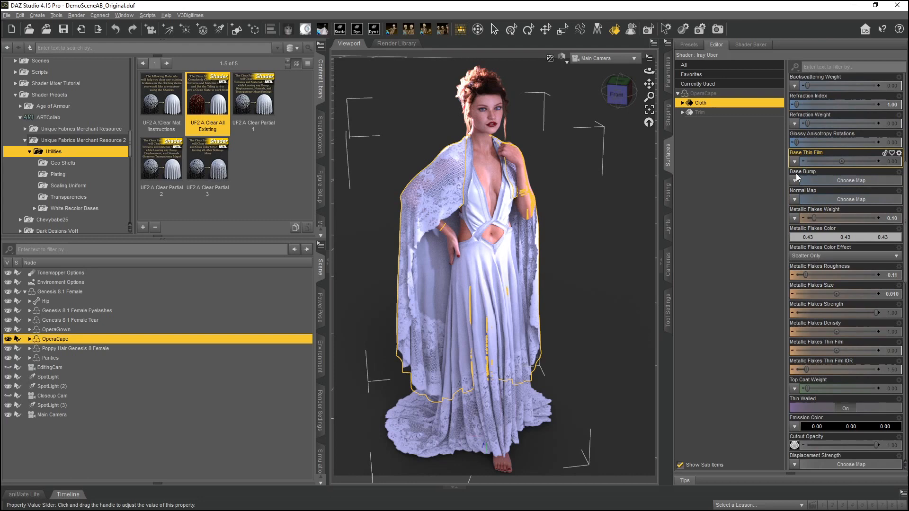
{"action": "scroll", "coordinate": [800, 284], "scroll_direction": "down", "scroll_amount": 5}
{"action": "mouse_move", "coordinate": [795, 332]}
{"action": "scroll", "coordinate": [828, 297], "scroll_direction": "up", "scroll_amount": 3}
{"action": "left_click", "coordinate": [247, 105]}
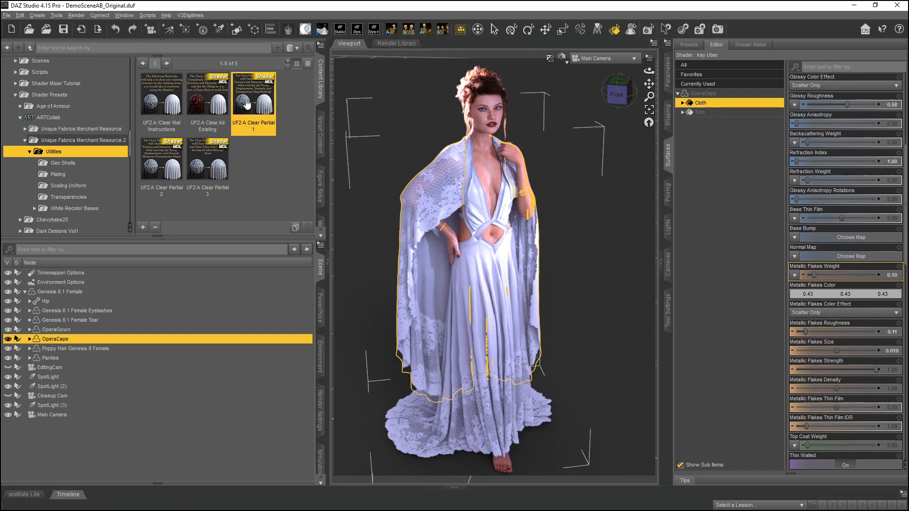
{"action": "mouse_move", "coordinate": [257, 102]}
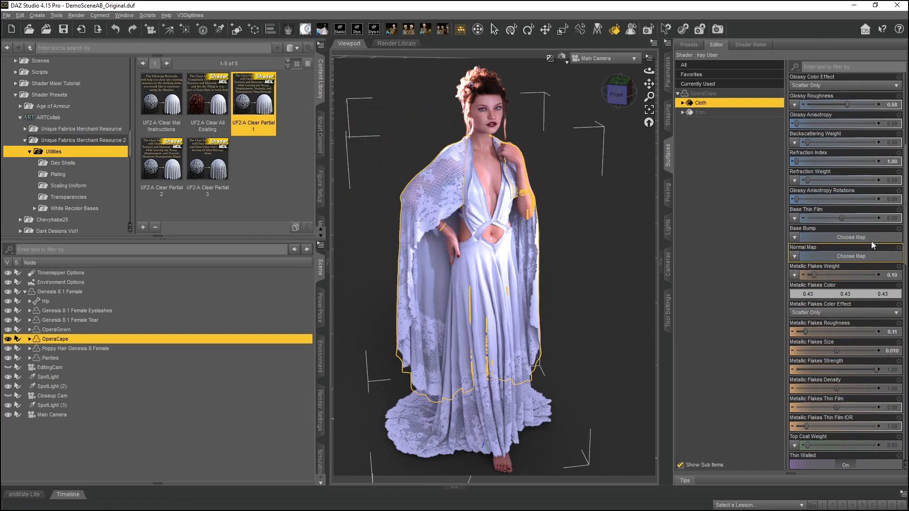
{"action": "scroll", "coordinate": [840, 243], "scroll_direction": "up", "scroll_amount": 5}
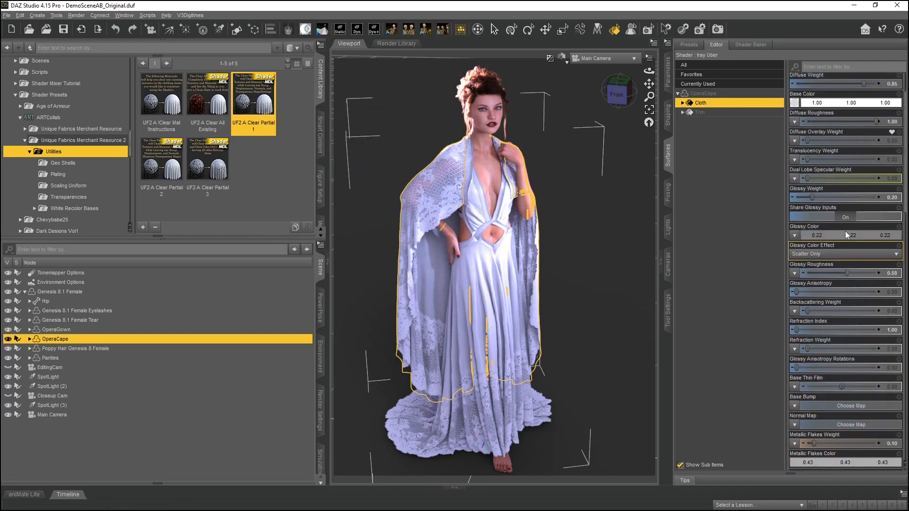
{"action": "scroll", "coordinate": [848, 316], "scroll_direction": "down", "scroll_amount": 10}
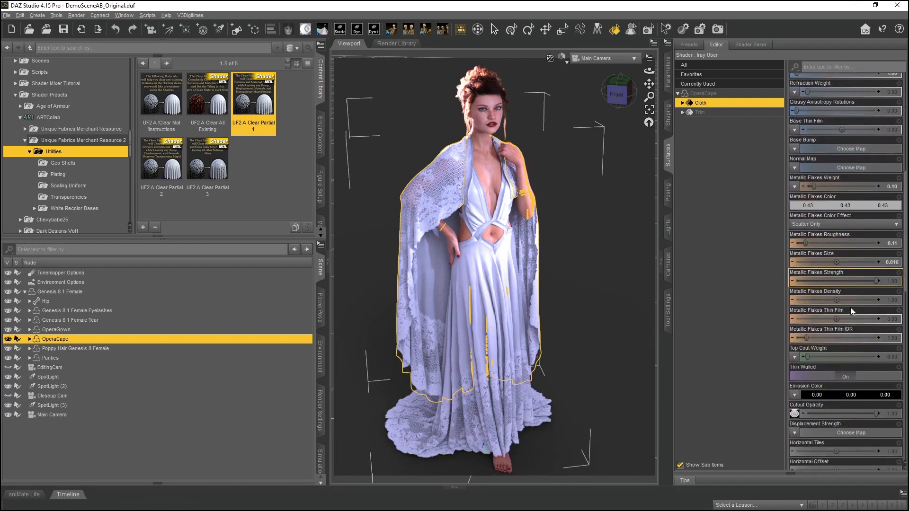
{"action": "mouse_move", "coordinate": [791, 337]}
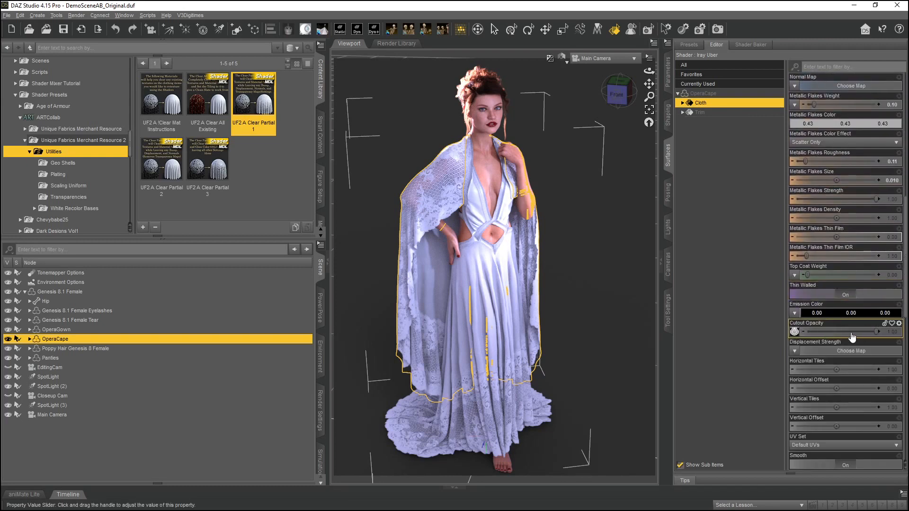
Step: Apply UF2 A Clear Partial 1 to the cape's Cloth surface and check its material parameters
{"action": "double_click", "coordinate": [253, 96]}
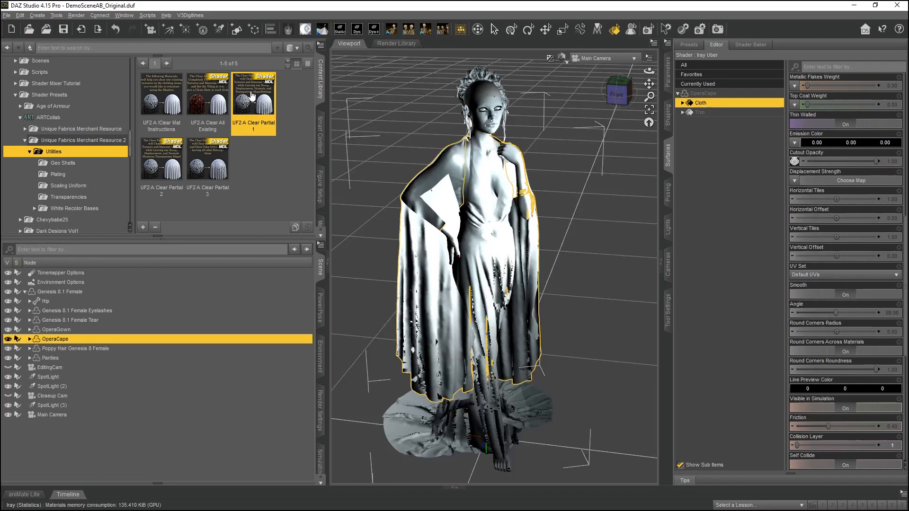
{"action": "scroll", "coordinate": [882, 325], "scroll_direction": "up", "scroll_amount": 10}
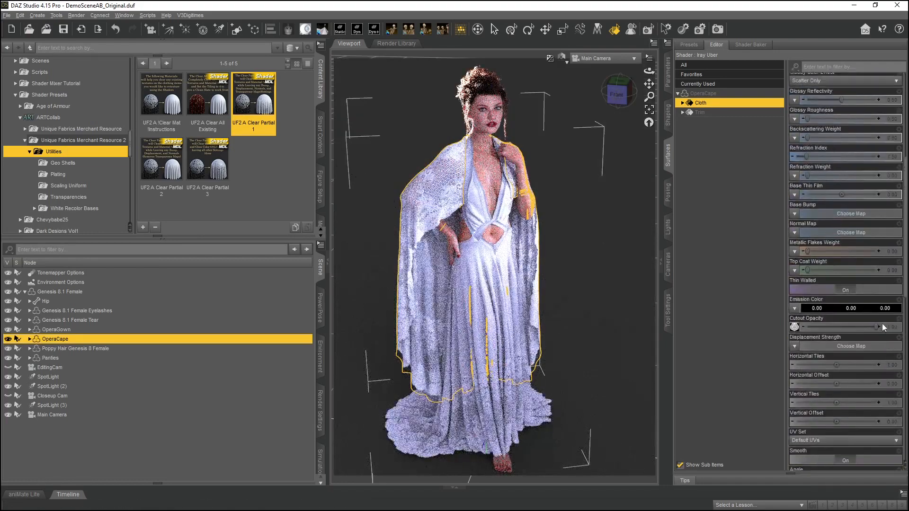
{"action": "scroll", "coordinate": [882, 323], "scroll_direction": "up", "scroll_amount": 3}
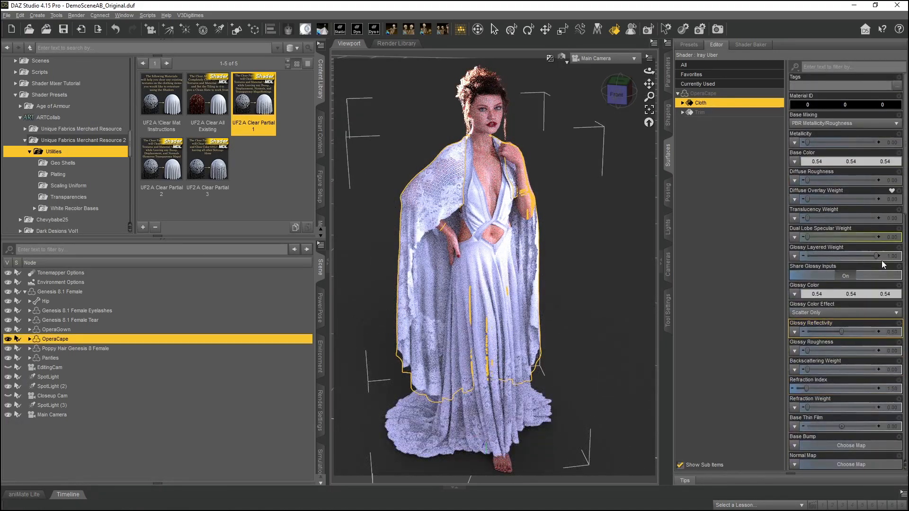
{"action": "mouse_move", "coordinate": [252, 96]}
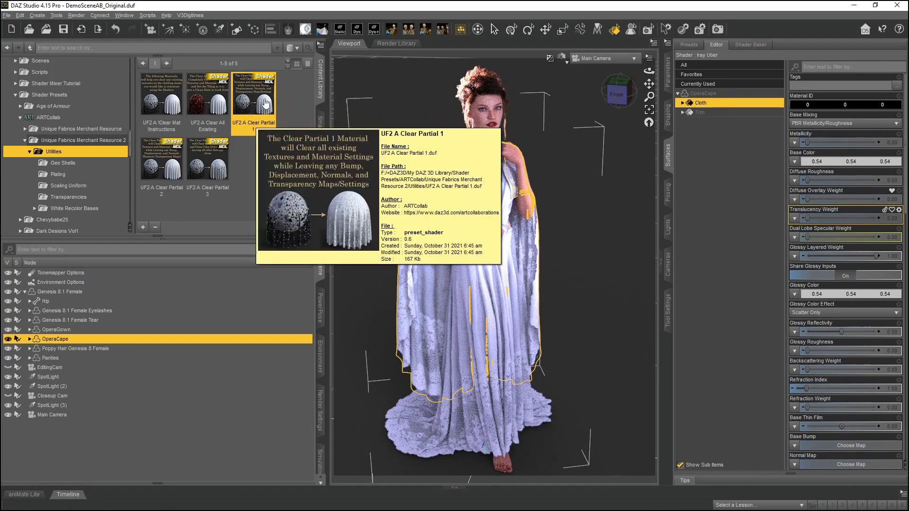
Step: Set the Cloth surface's Base Color to the muted violet-blue basic color (RGB 128, 128, 192)
{"action": "left_click", "coordinate": [829, 163]}
{"action": "left_click", "coordinate": [428, 211]}
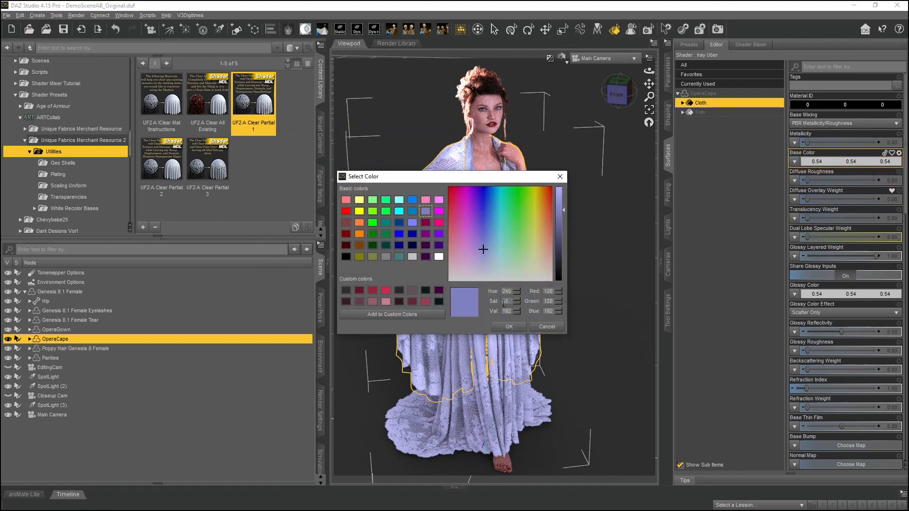
{"action": "left_click", "coordinate": [510, 328]}
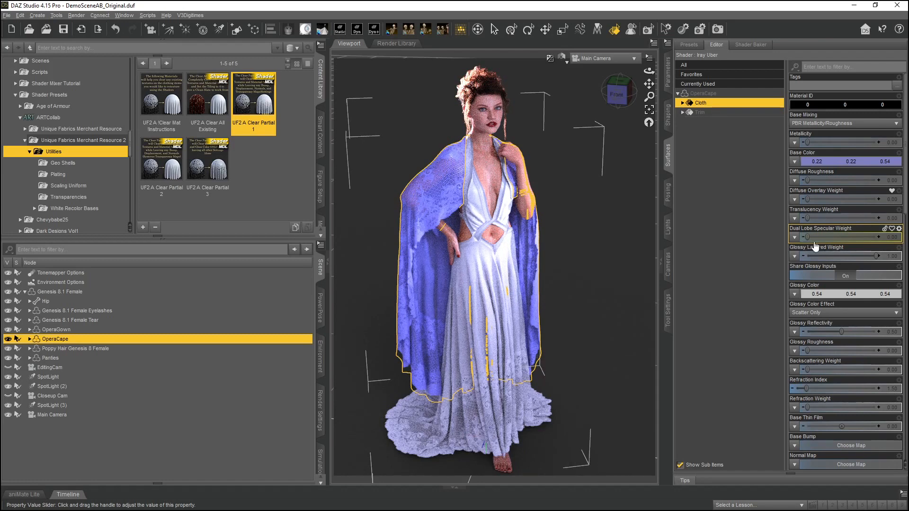
Step: Change the Cloth surface's Base Color to the dark green basic color (0.00, 0.048, 0.00)
{"action": "left_click", "coordinate": [824, 162]}
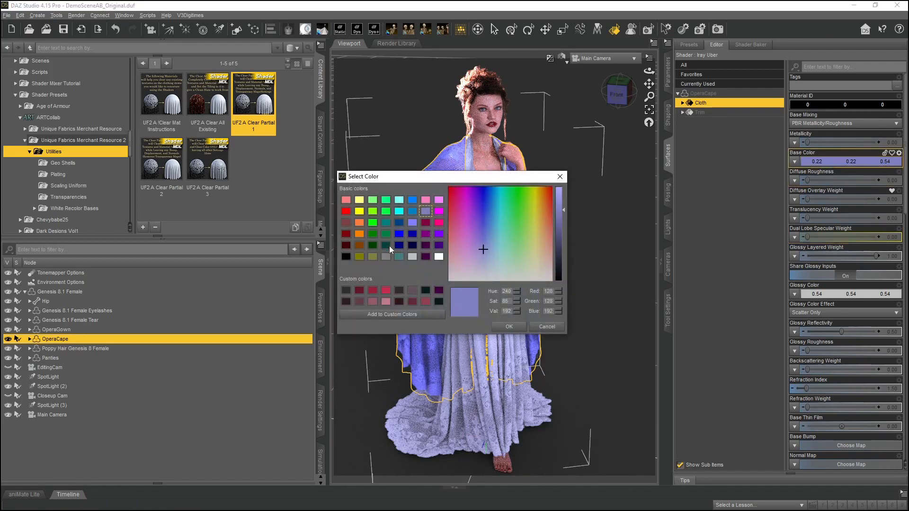
{"action": "left_click", "coordinate": [372, 246]}
{"action": "left_click", "coordinate": [509, 327]}
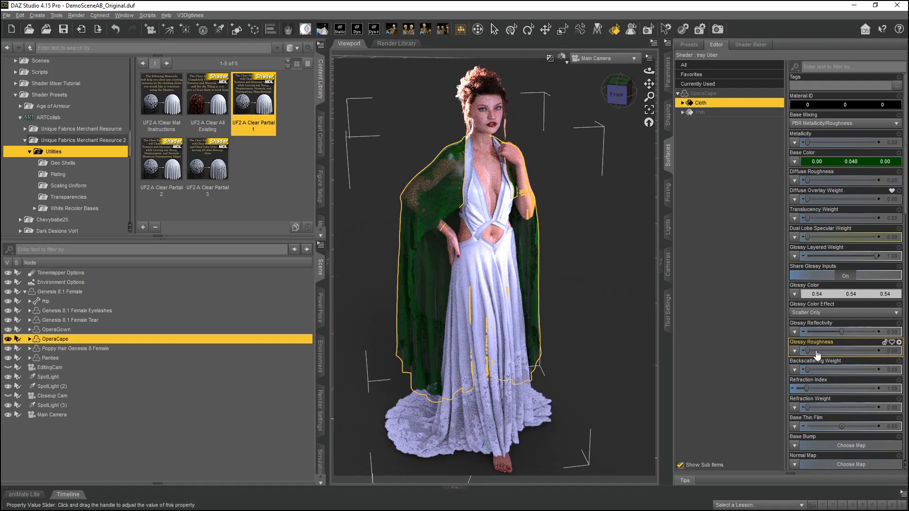
Step: Raise the Cloth surface's Glossy Roughness to 0.82, and bring it back to 0
{"action": "left_click_drag", "start_coordinate": [807, 349], "coordinate": [864, 349]}
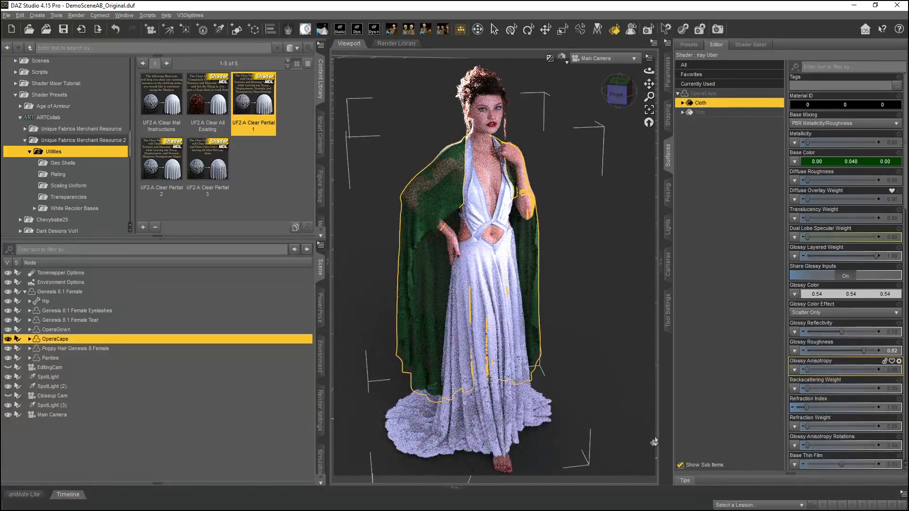
{"action": "left_click_drag", "start_coordinate": [864, 350], "coordinate": [729, 356]}
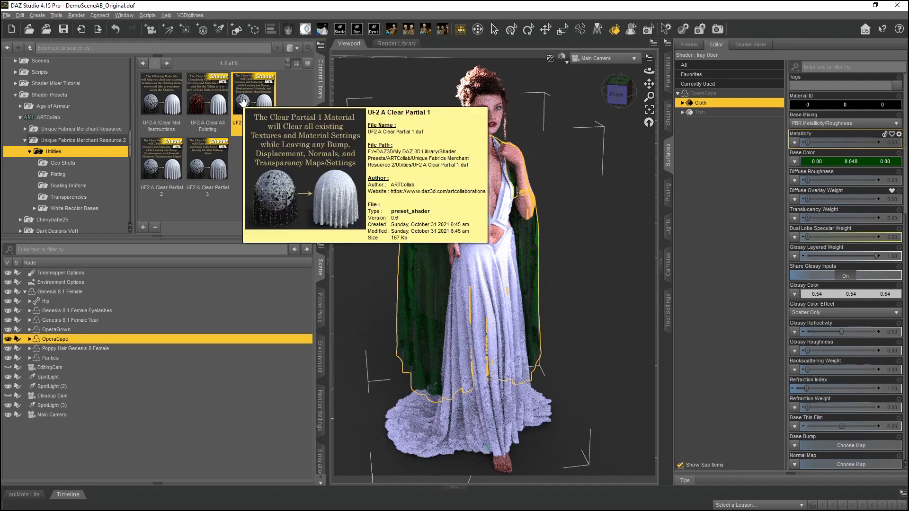
Step: Undo the roughness, Base Color and Clear Partial 1 changes on the Cloth surface, redoing the one undo too many
{"action": "left_click", "coordinate": [115, 31]}
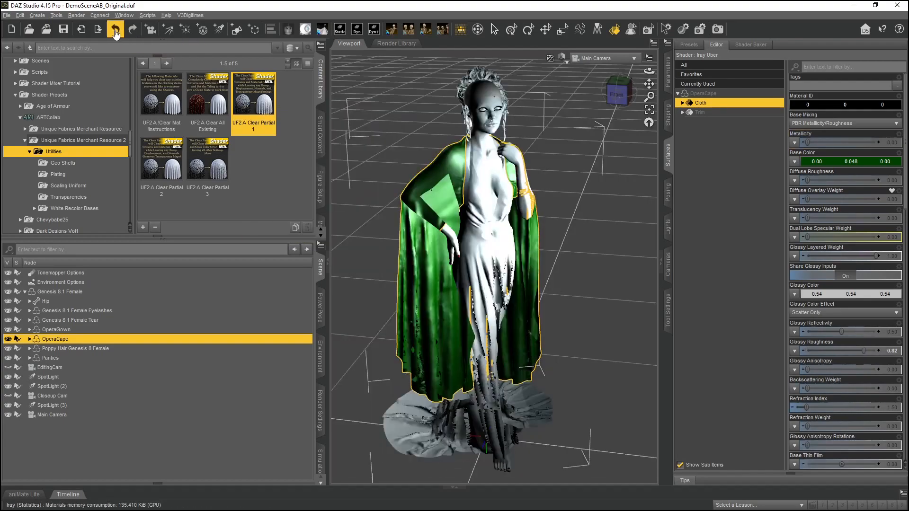
{"action": "left_click", "coordinate": [115, 31]}
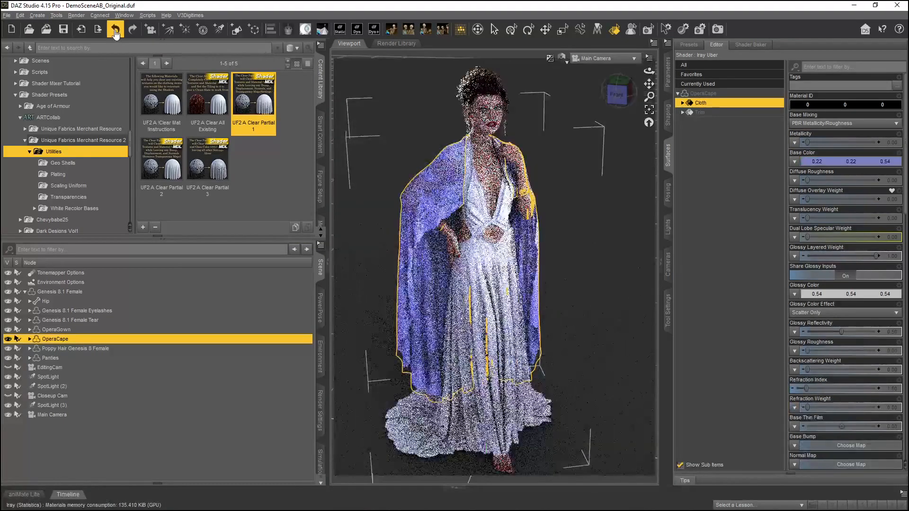
{"action": "left_click", "coordinate": [115, 32]}
{"action": "left_click", "coordinate": [115, 32]}
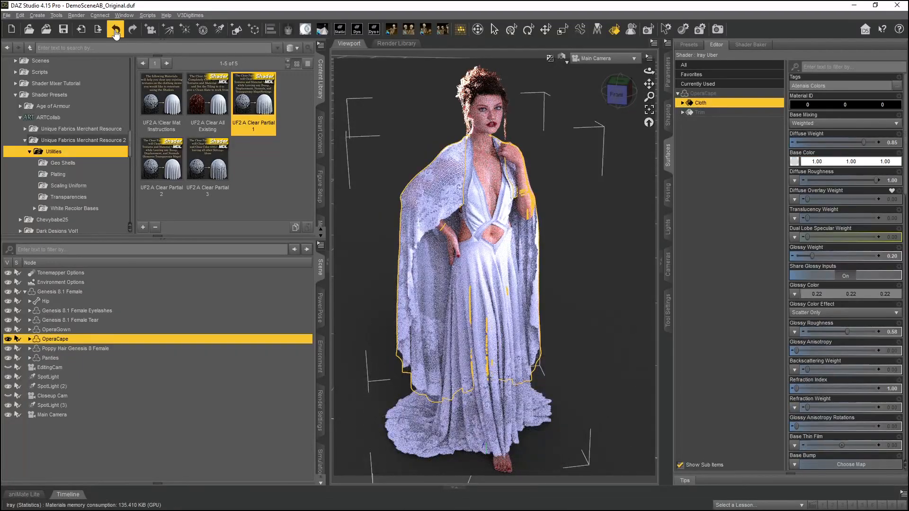
{"action": "left_click", "coordinate": [115, 32]}
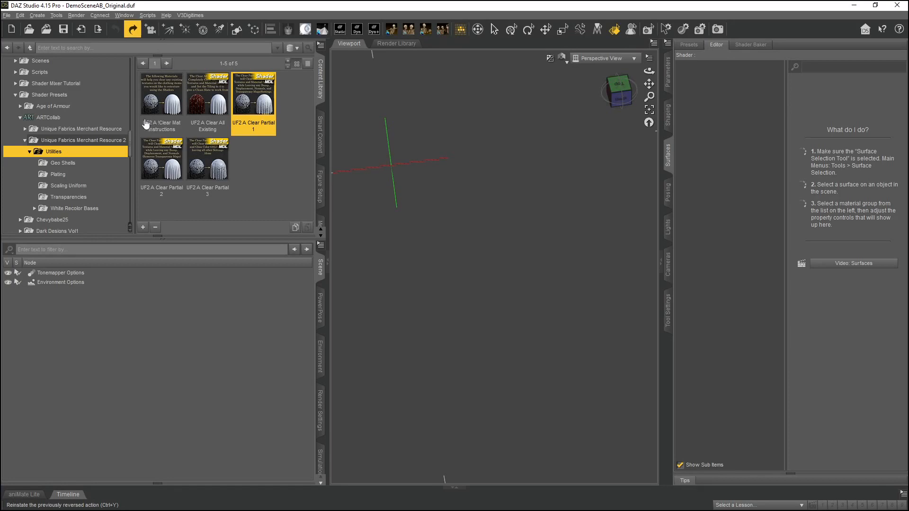
{"action": "left_click", "coordinate": [132, 30]}
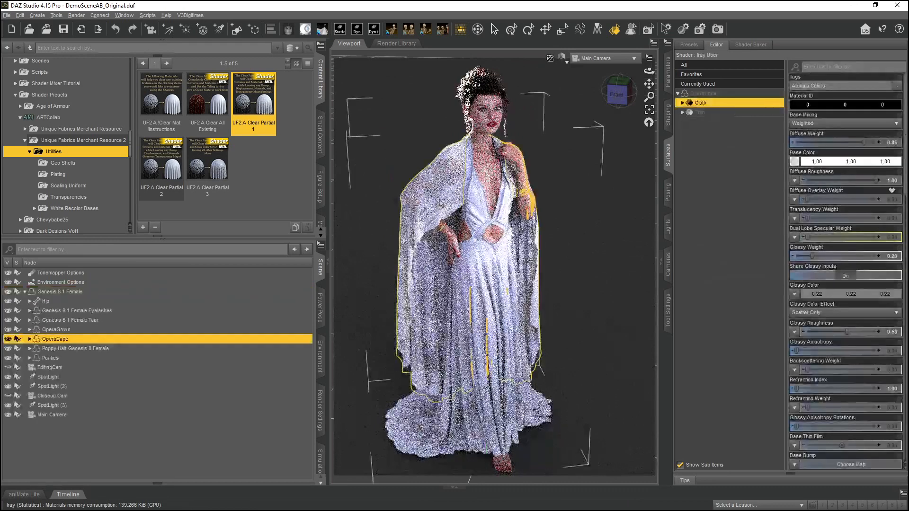
Step: Try the UF2 A Clear Partial 2 utility on the OperaCape's Cloth surface and undo it
{"action": "mouse_move", "coordinate": [175, 166]}
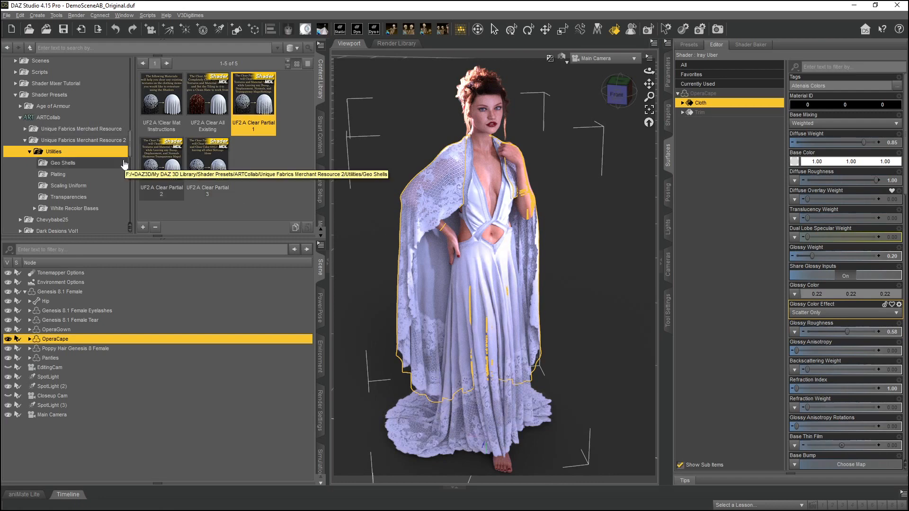
{"action": "left_click", "coordinate": [165, 164]}
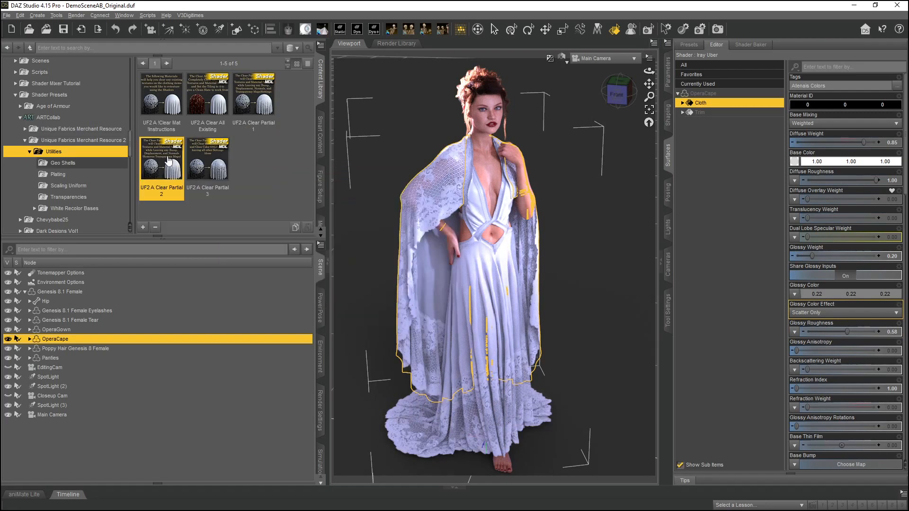
{"action": "mouse_move", "coordinate": [169, 160]}
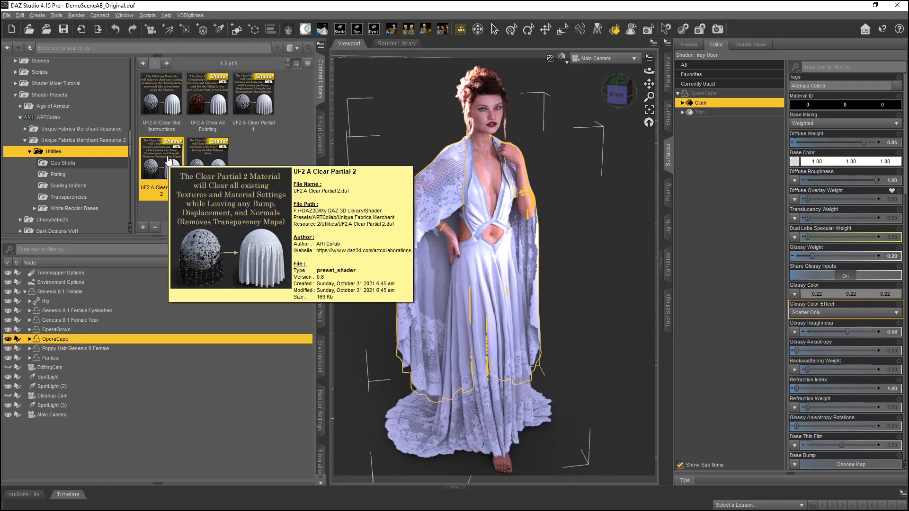
{"action": "double_click", "coordinate": [169, 160]}
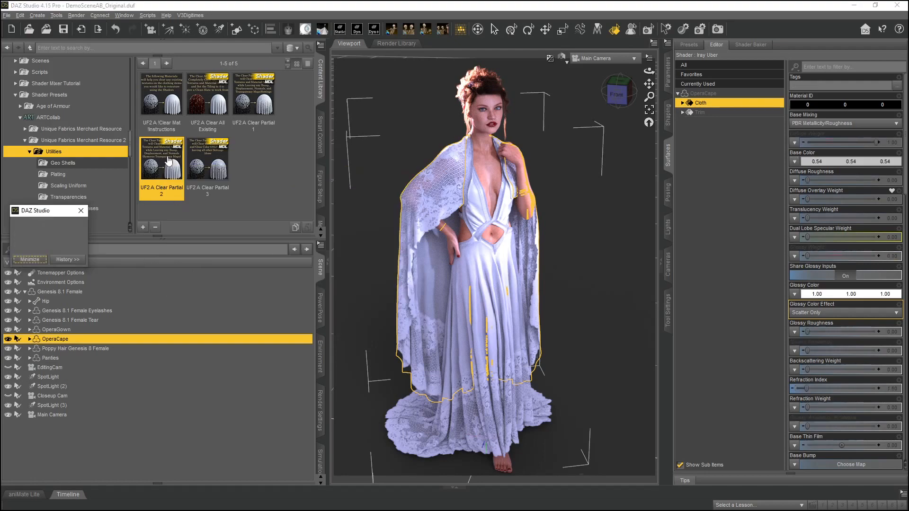
{"action": "scroll", "coordinate": [889, 216], "scroll_direction": "down", "scroll_amount": 6}
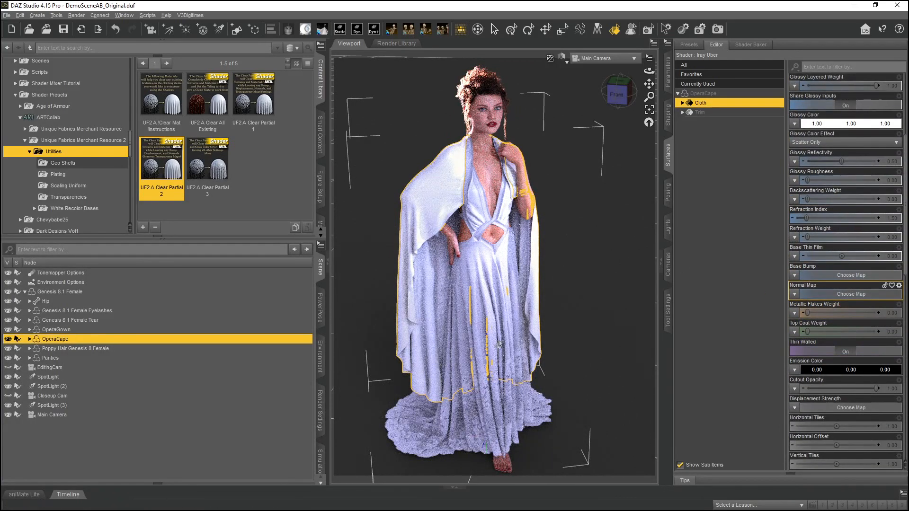
{"action": "scroll", "coordinate": [808, 308], "scroll_direction": "down", "scroll_amount": 4}
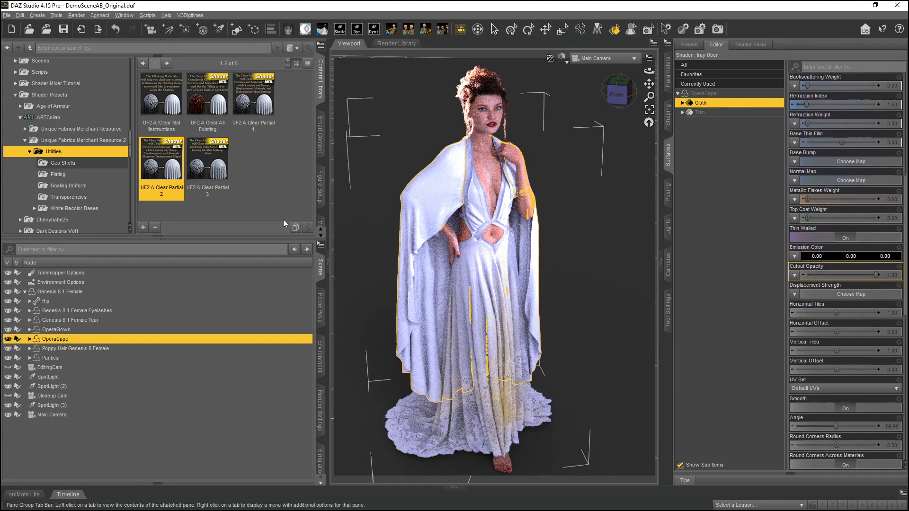
{"action": "left_click", "coordinate": [115, 29]}
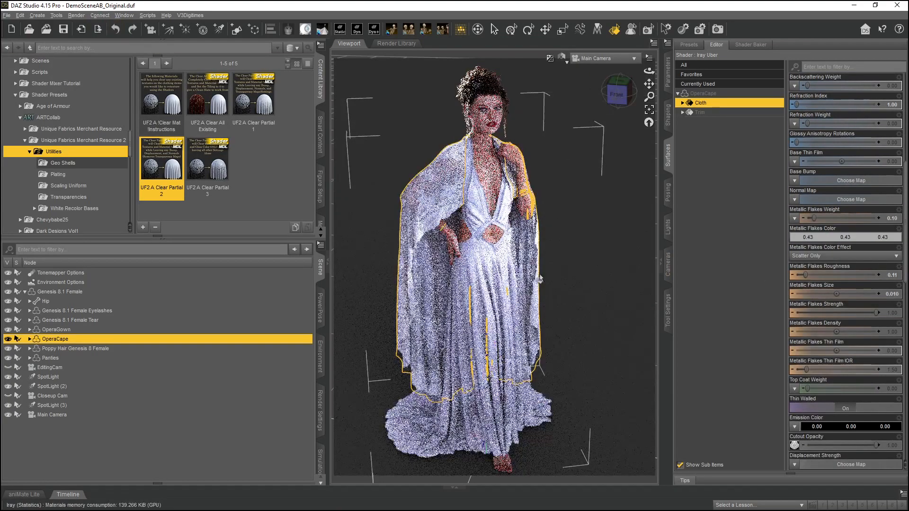
Step: Select the OperaGown's Skirt surface and frame the skirt from waist to hem in the Perspective View
{"action": "left_click", "coordinate": [483, 305]}
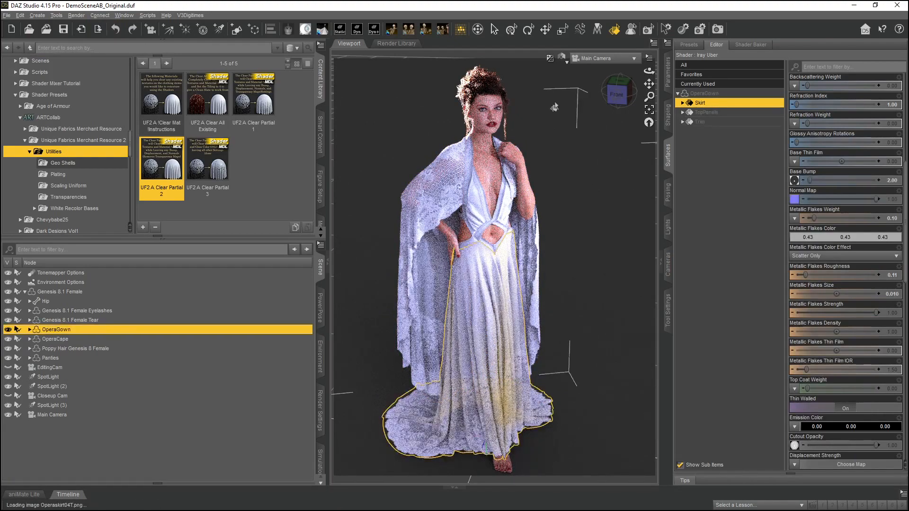
{"action": "left_click", "coordinate": [595, 55]}
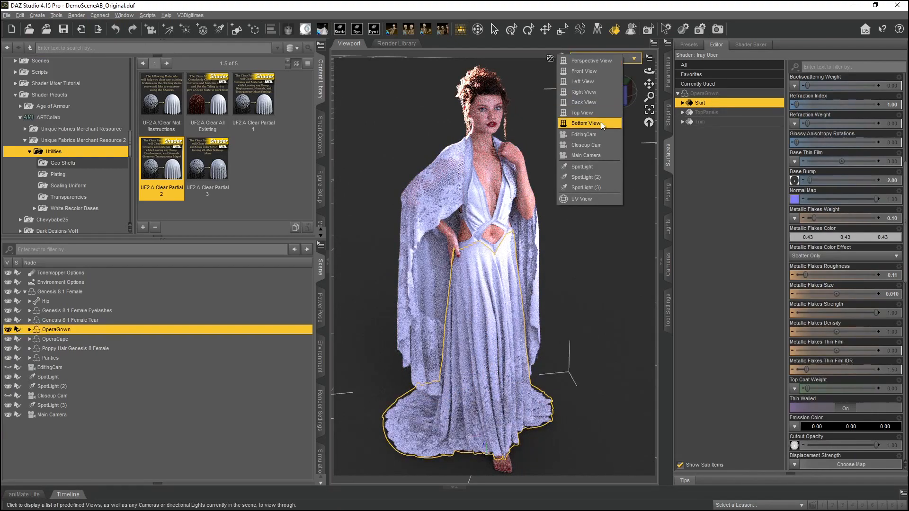
{"action": "left_click", "coordinate": [585, 62]}
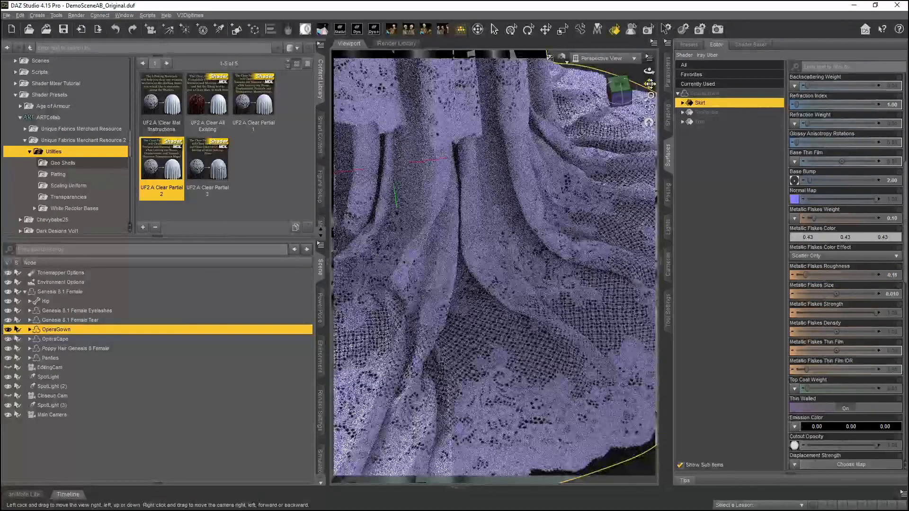
{"action": "left_click_drag", "start_coordinate": [649, 97], "coordinate": [649, 134]}
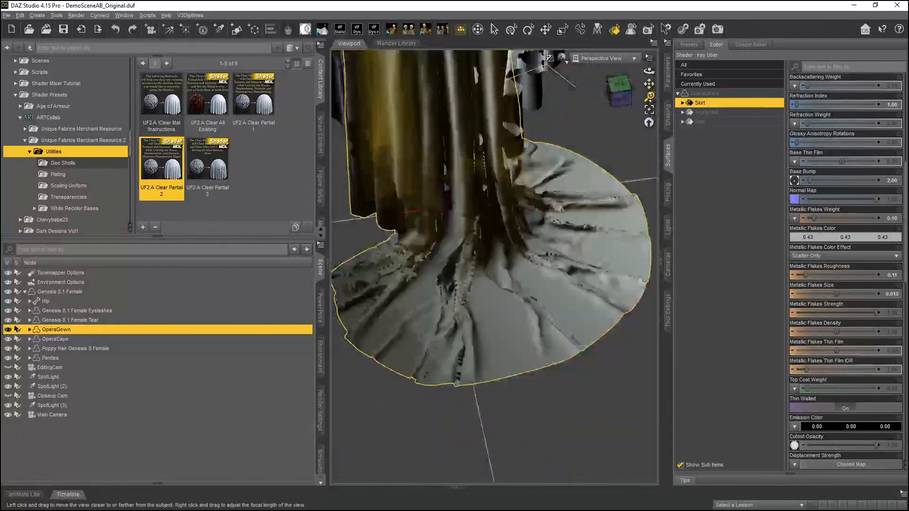
{"action": "left_click_drag", "start_coordinate": [649, 84], "coordinate": [664, 62]}
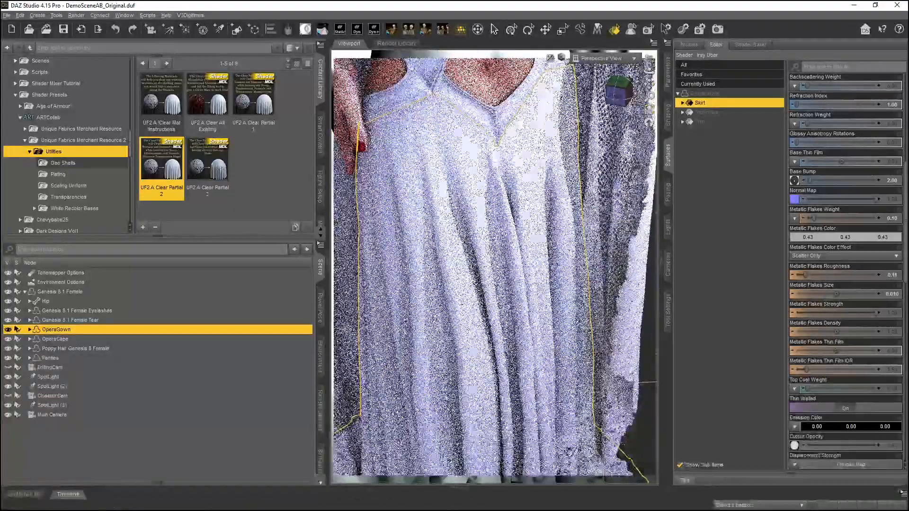
{"action": "left_click_drag", "start_coordinate": [649, 96], "coordinate": [649, 127]}
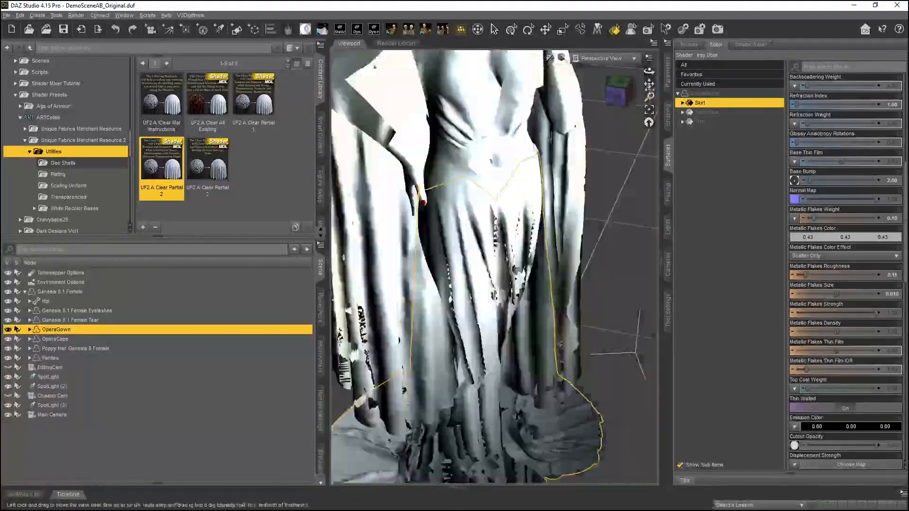
{"action": "left_click_drag", "start_coordinate": [649, 84], "coordinate": [668, 20]}
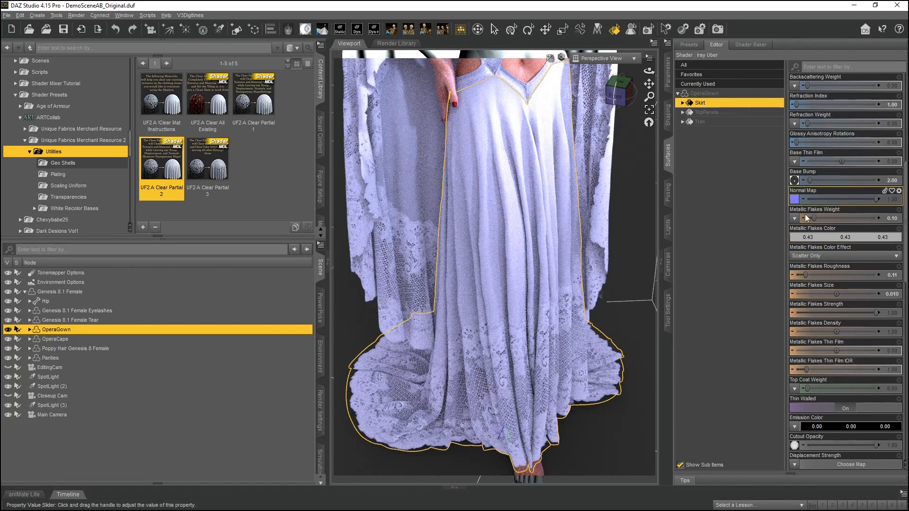
Step: Apply the UF2 A Clear Partial 2 utility to the OperaGown's Skirt surface
{"action": "mouse_move", "coordinate": [795, 445]}
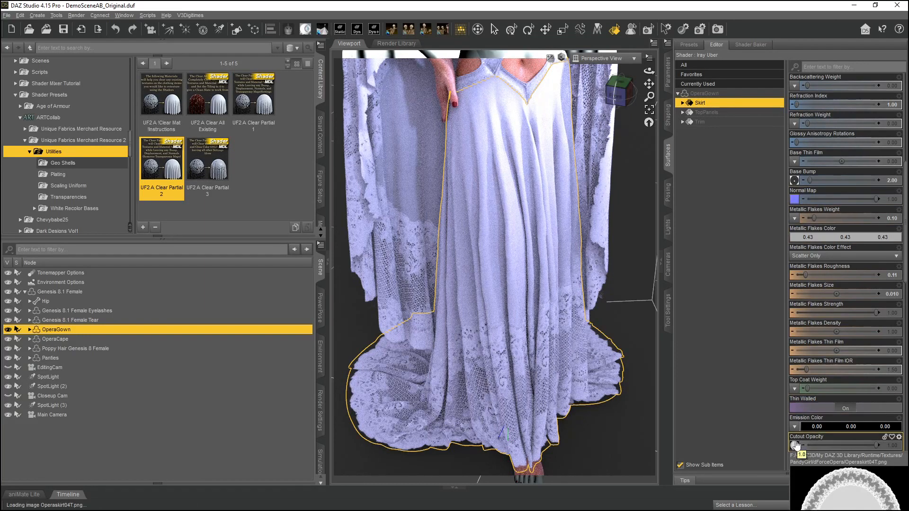
{"action": "mouse_move", "coordinate": [794, 180]}
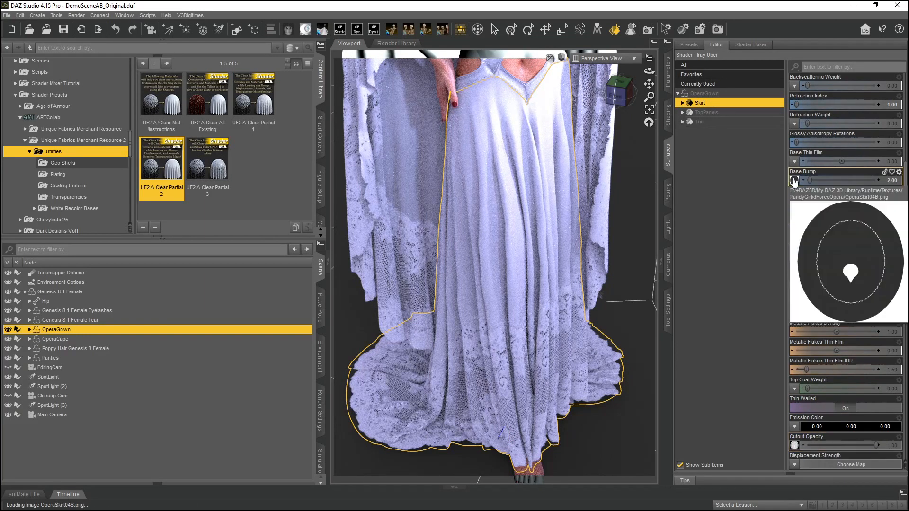
{"action": "mouse_move", "coordinate": [796, 202]}
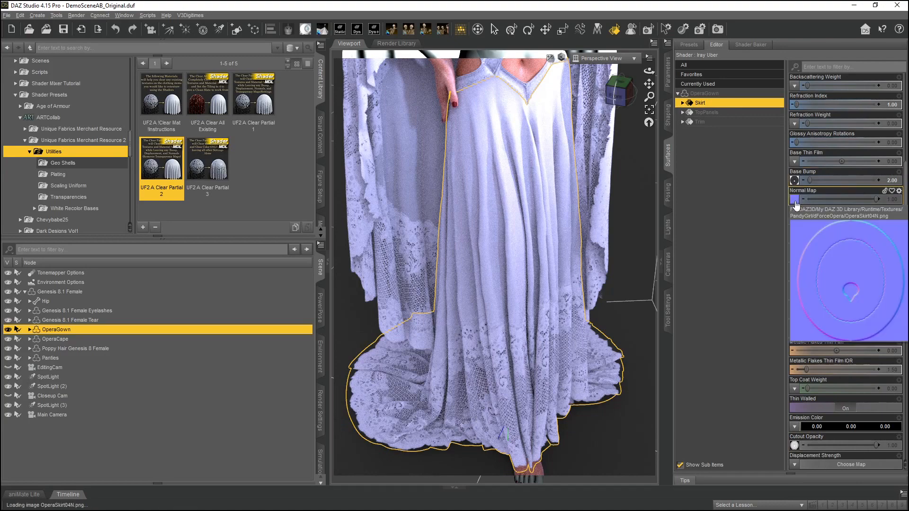
{"action": "double_click", "coordinate": [171, 158]}
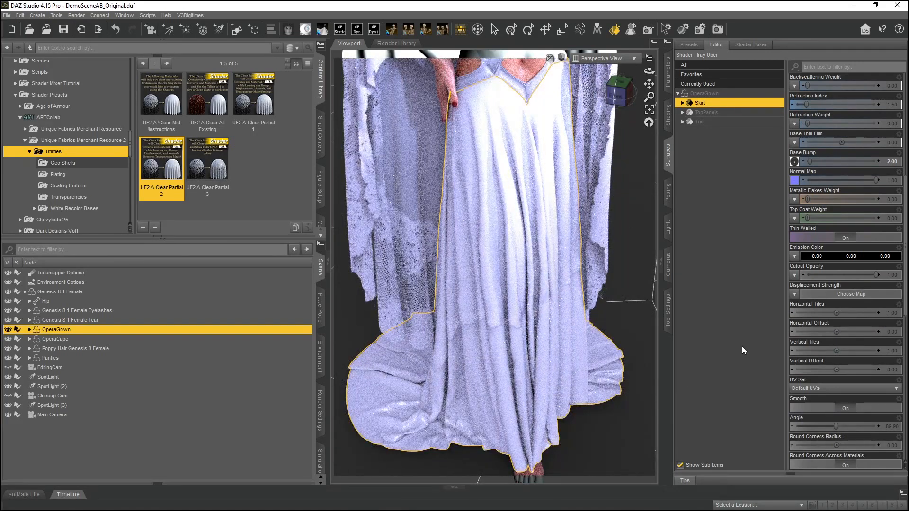
Step: Darken the Skirt's Base Color to a 0.35 grey and its Glossy Color to a 0.32 grey
{"action": "scroll", "coordinate": [836, 143], "scroll_direction": "up", "scroll_amount": 5}
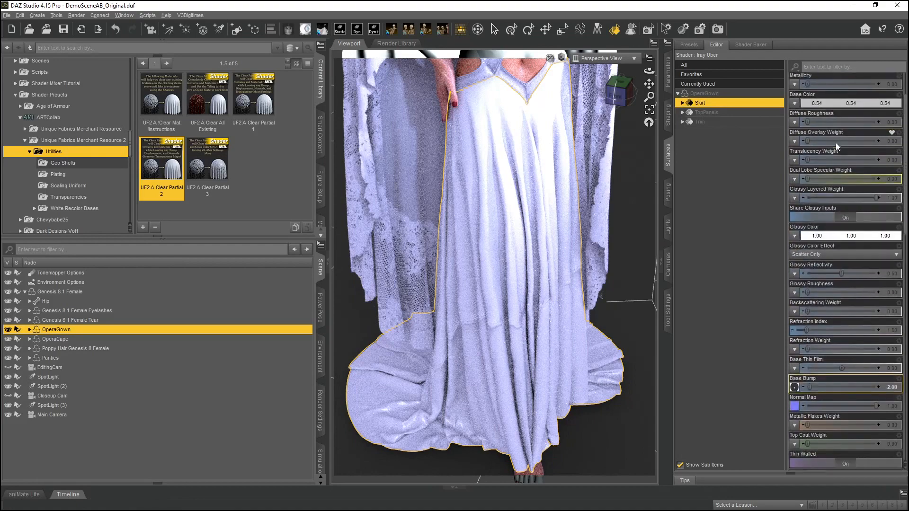
{"action": "left_click", "coordinate": [824, 163]}
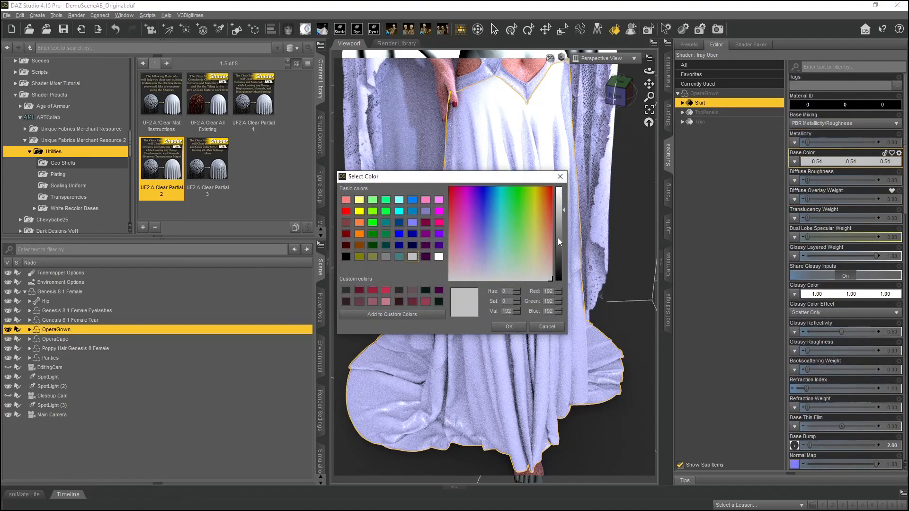
{"action": "left_click_drag", "start_coordinate": [561, 224], "coordinate": [560, 234]}
{"action": "left_click", "coordinate": [509, 327]}
{"action": "left_click", "coordinate": [847, 294]}
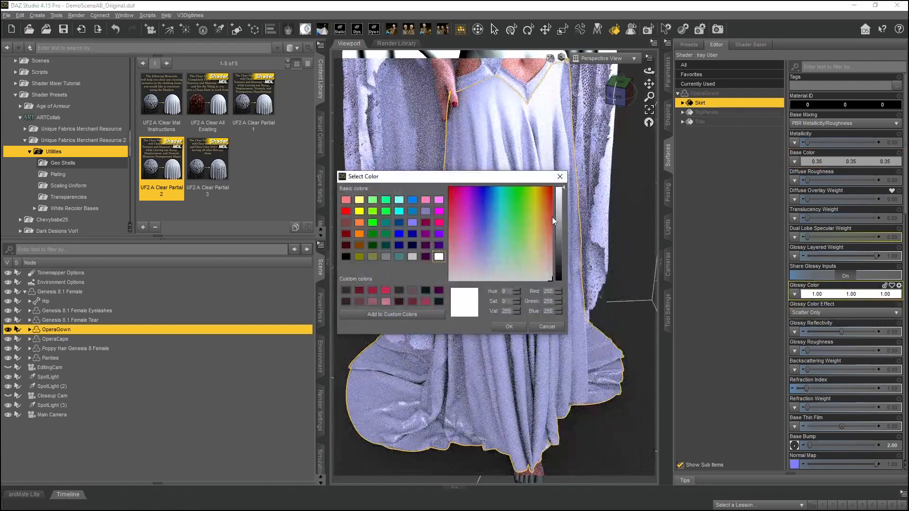
{"action": "left_click_drag", "start_coordinate": [556, 226], "coordinate": [557, 250]}
{"action": "left_click", "coordinate": [508, 327]}
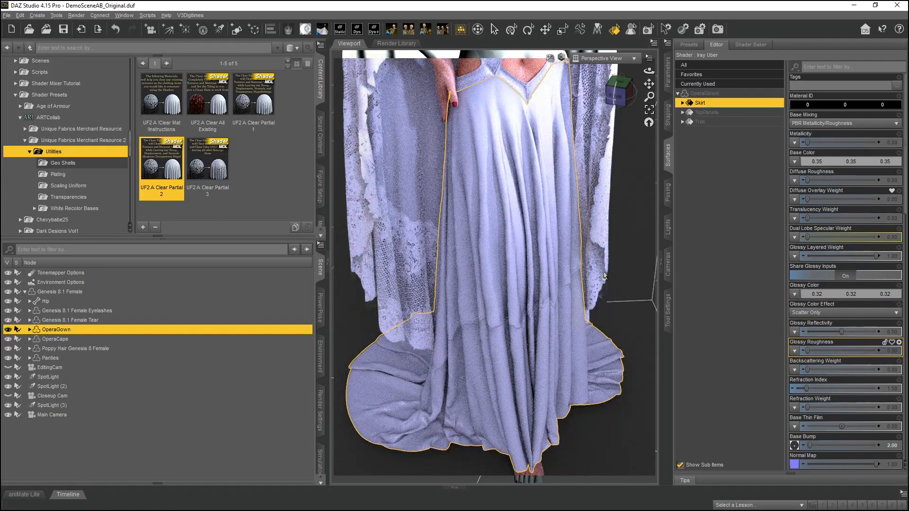
Step: Hide the Skirt's selection outline and examine the recolored skirt and its Base Bump and Normal Map settings
{"action": "left_click", "coordinate": [494, 30]}
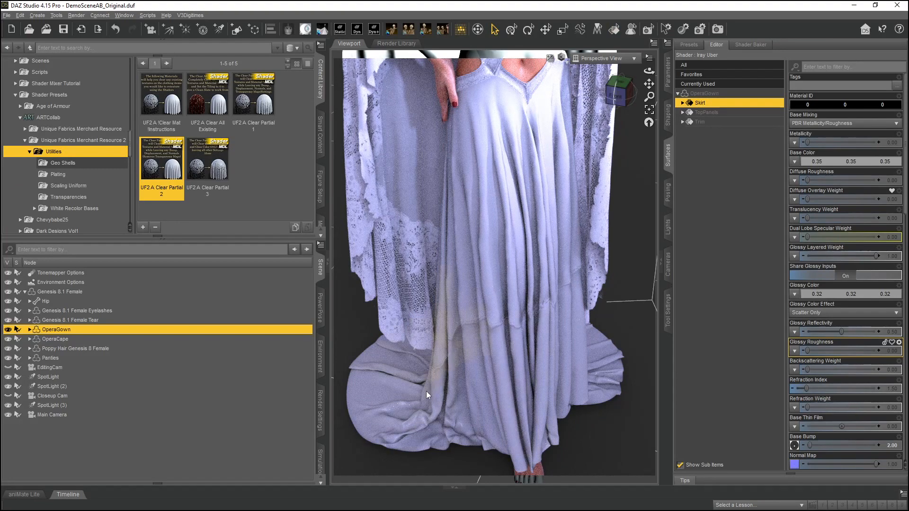
{"action": "scroll", "coordinate": [795, 435], "scroll_direction": "down", "scroll_amount": 5}
{"action": "mouse_move", "coordinate": [794, 279]}
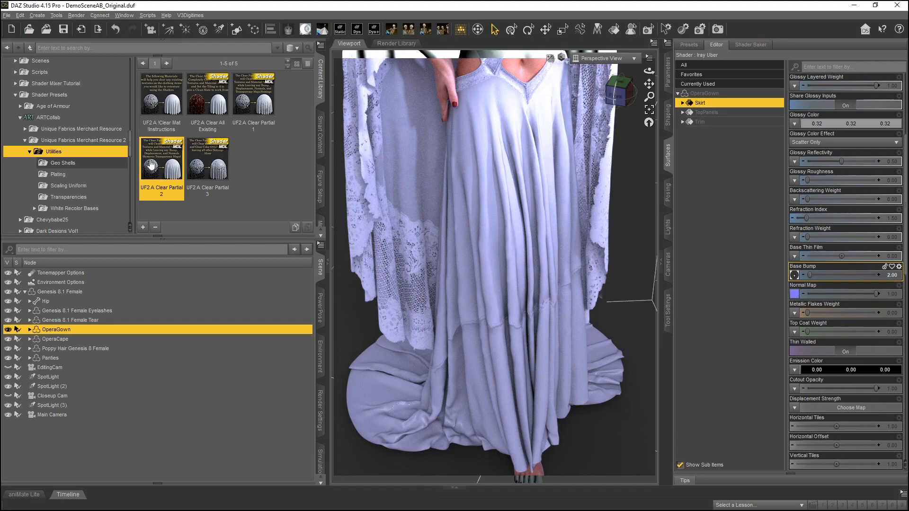
{"action": "mouse_move", "coordinate": [158, 162]}
Step: Select the OperaGown's Trim surface, frame the bodice trim up close, and apply UF2 A Clear Partial 2 to it
{"action": "left_click_drag", "start_coordinate": [649, 84], "coordinate": [650, 137]}
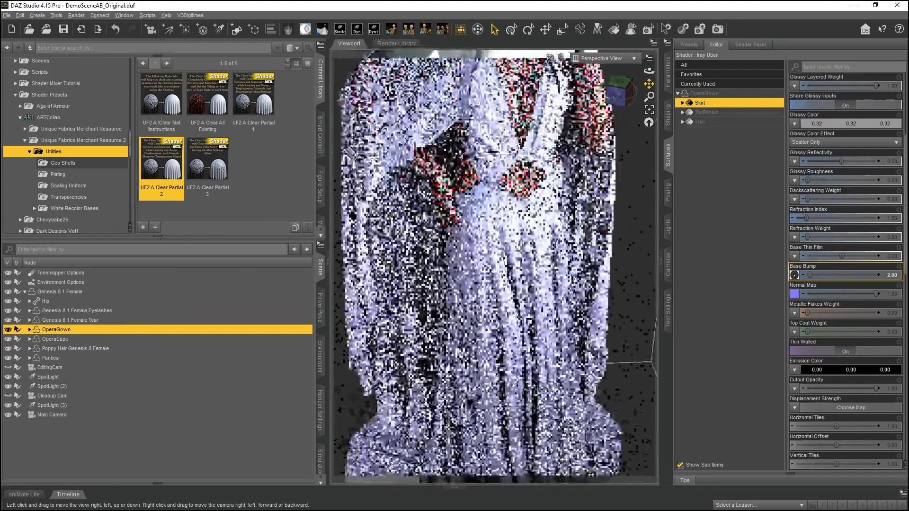
{"action": "left_click", "coordinate": [614, 29]}
{"action": "left_click", "coordinate": [512, 156]}
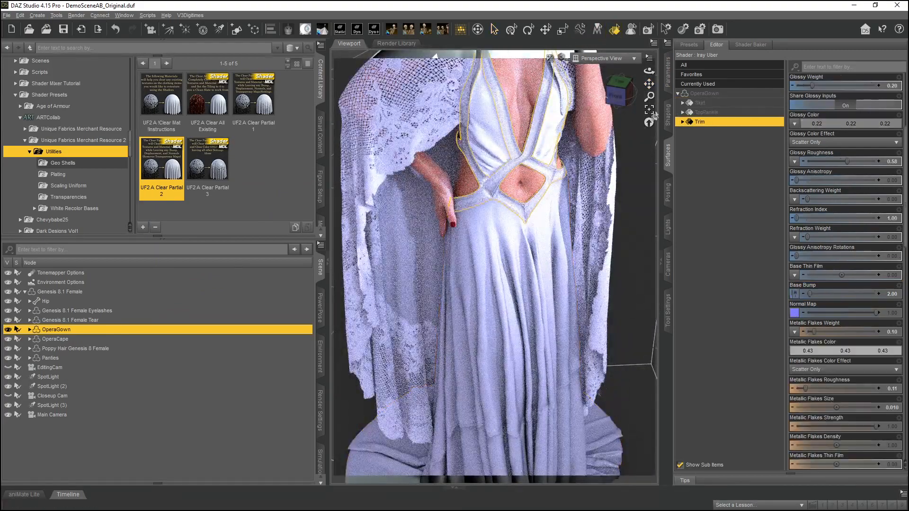
{"action": "left_click_drag", "start_coordinate": [649, 97], "coordinate": [646, 144]}
{"action": "left_click_drag", "start_coordinate": [649, 96], "coordinate": [649, 71]}
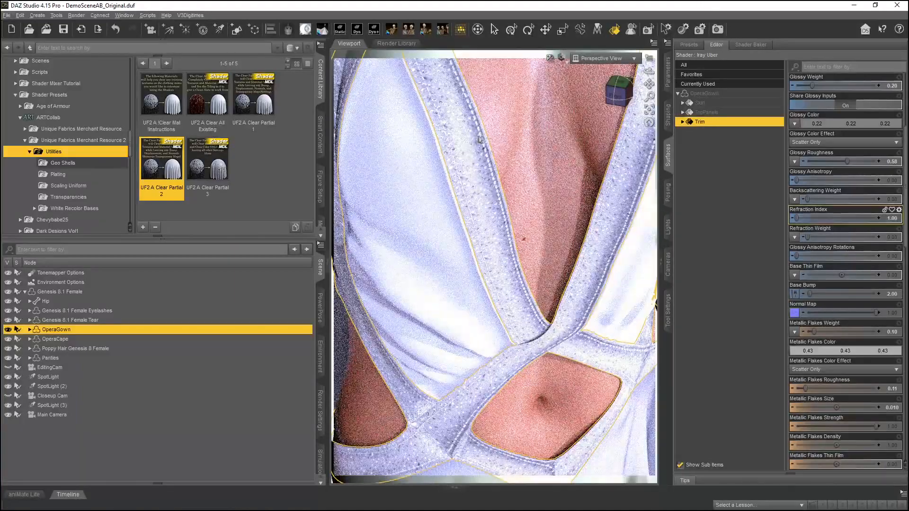
{"action": "double_click", "coordinate": [170, 163]}
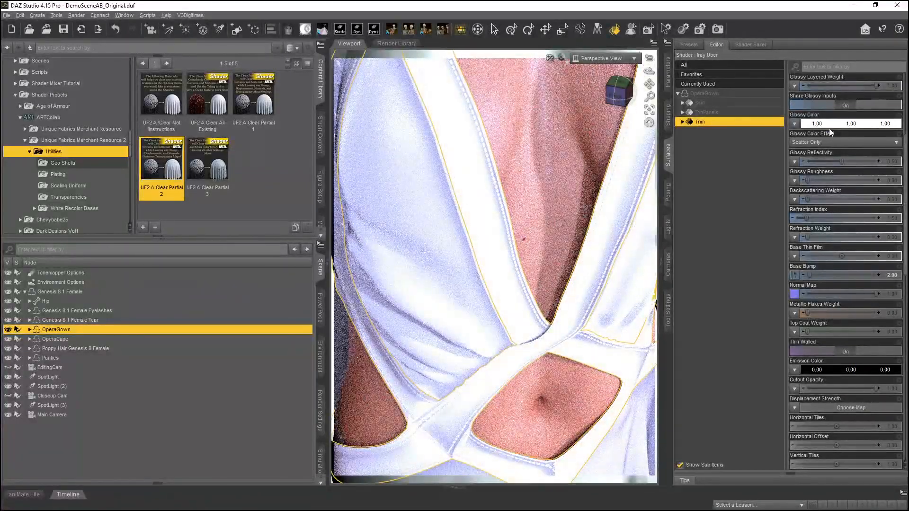
Step: Darken the Trim's Base Color to a 0.17 grey and its Glossy Color to a 0.20 grey
{"action": "scroll", "coordinate": [836, 135], "scroll_direction": "up", "scroll_amount": 3}
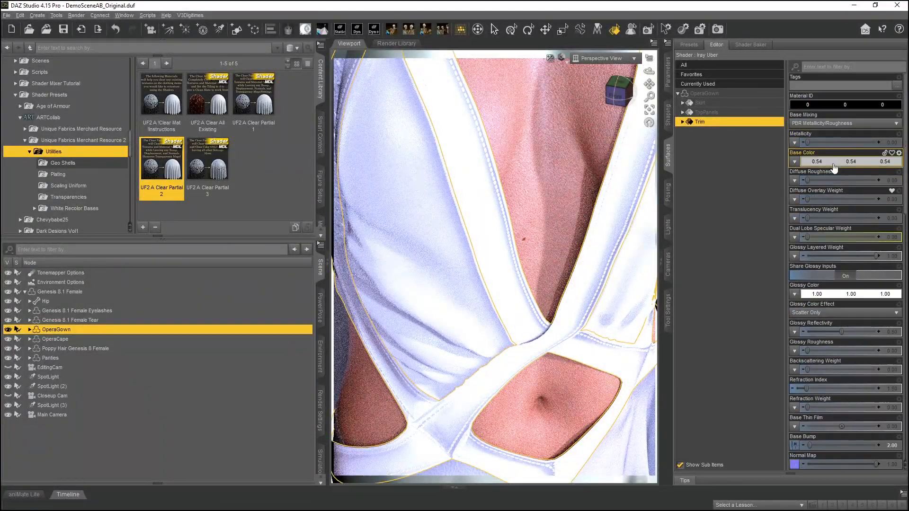
{"action": "left_click", "coordinate": [833, 163]}
{"action": "left_click", "coordinate": [563, 240]}
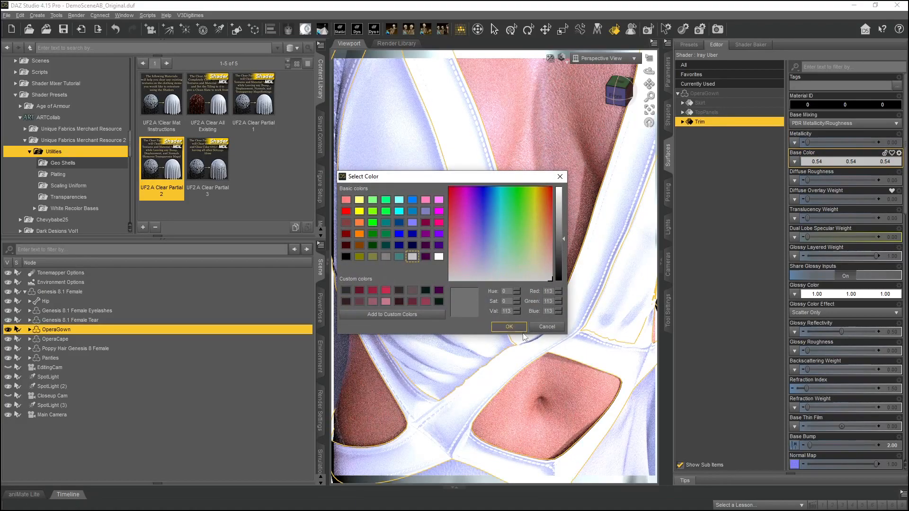
{"action": "left_click", "coordinate": [509, 327]}
{"action": "left_click", "coordinate": [833, 294]}
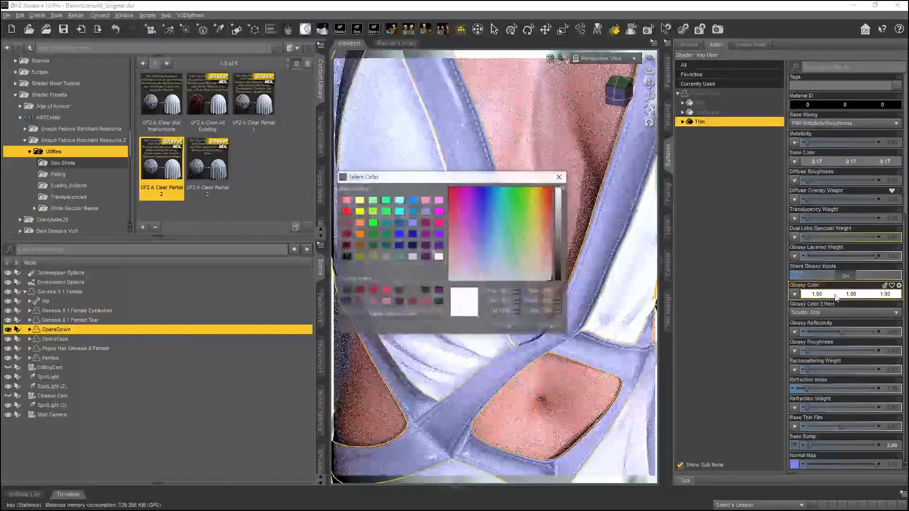
{"action": "left_click", "coordinate": [560, 236]}
{"action": "left_click", "coordinate": [509, 326]}
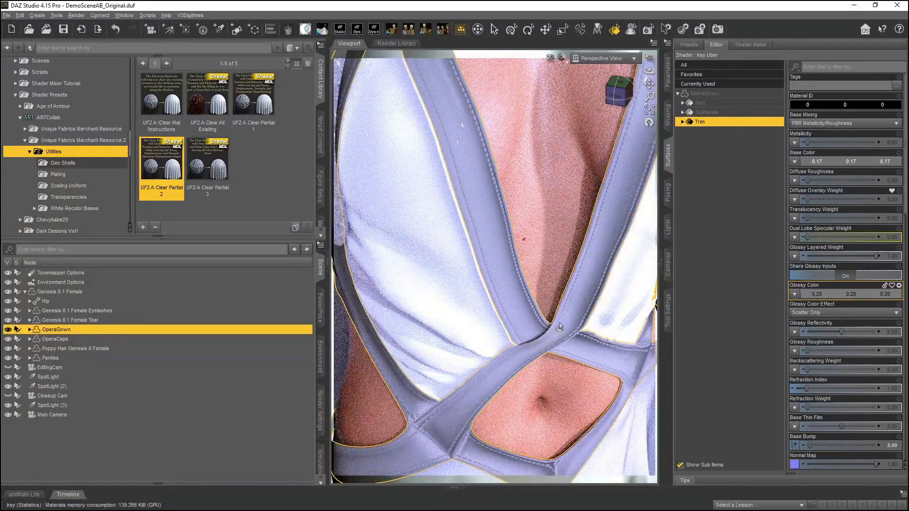
Step: Set the Trim's Base Color to magenta (1.00, 0.00, 1.00), and undo the Trim's Base Color and Glossy Color changes
{"action": "left_click", "coordinate": [824, 163]}
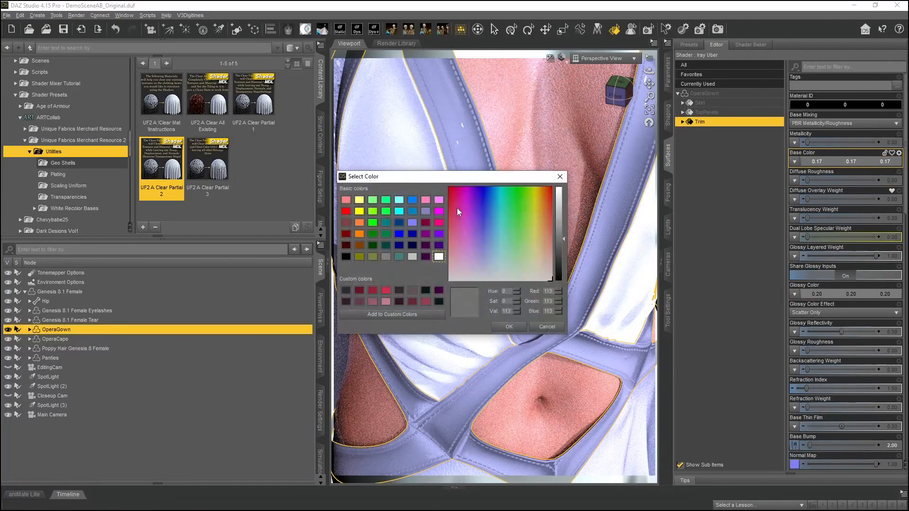
{"action": "left_click", "coordinate": [439, 211]}
{"action": "left_click", "coordinate": [516, 327]}
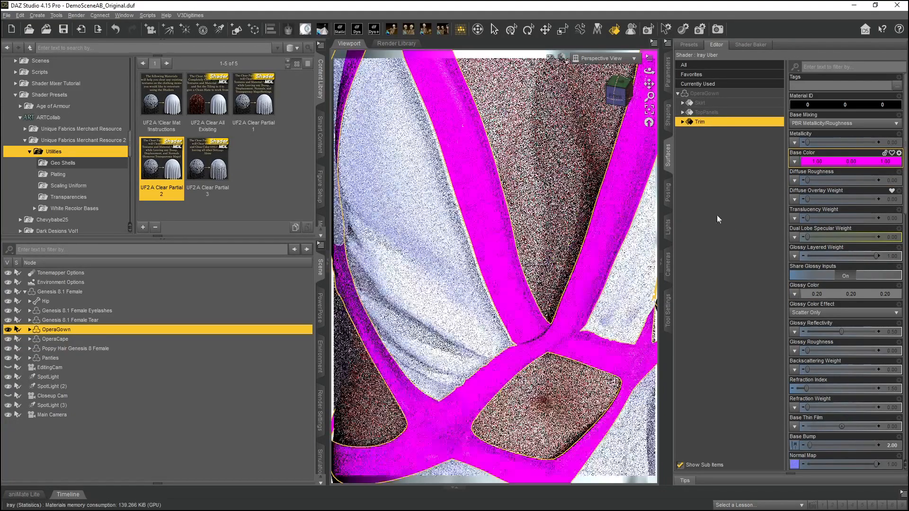
{"action": "left_click", "coordinate": [118, 35]}
{"action": "left_click", "coordinate": [117, 35]}
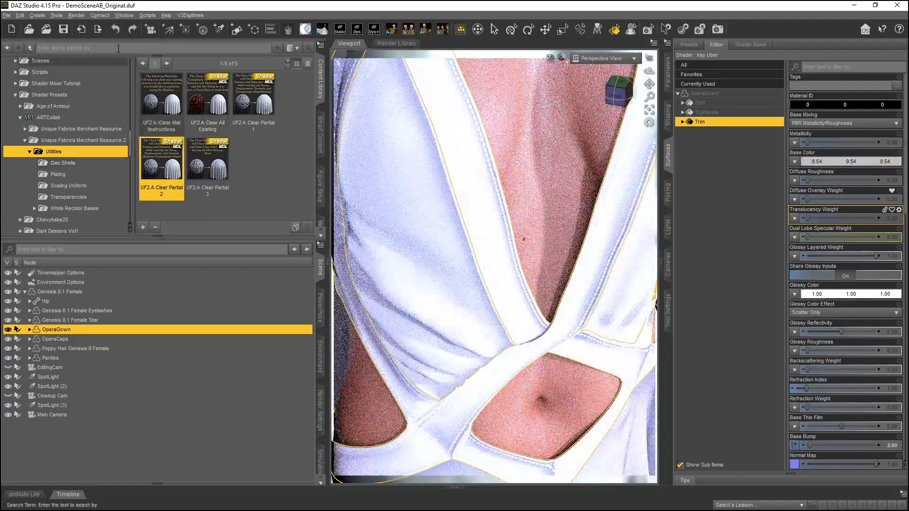
Step: Undo the Clear Partial 2 applied to the OperaGown's Trim and view the whole figure through the Main Camera
{"action": "left_click", "coordinate": [115, 37]}
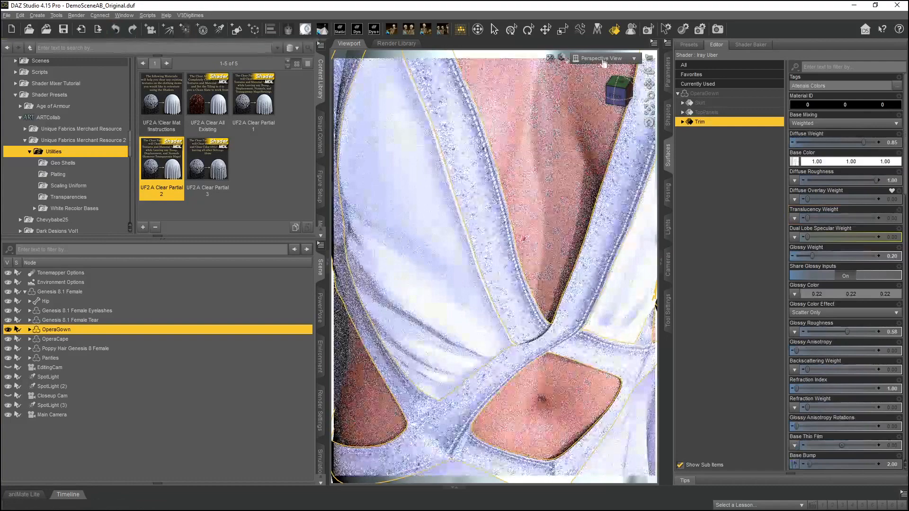
{"action": "left_click", "coordinate": [602, 58]}
{"action": "left_click", "coordinate": [596, 156]}
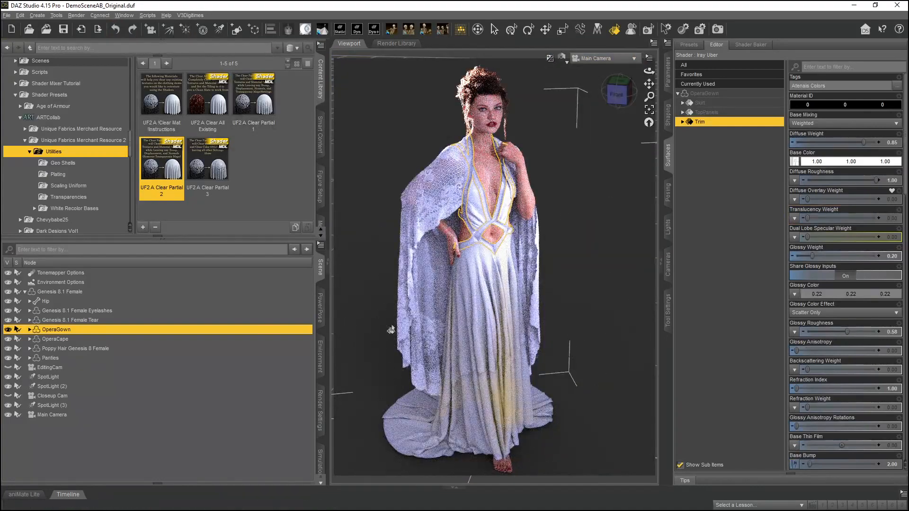
Step: Undo the earlier clearing changes on the OperaGown to restore the Skirt's original lace material
{"action": "left_click", "coordinate": [113, 30]}
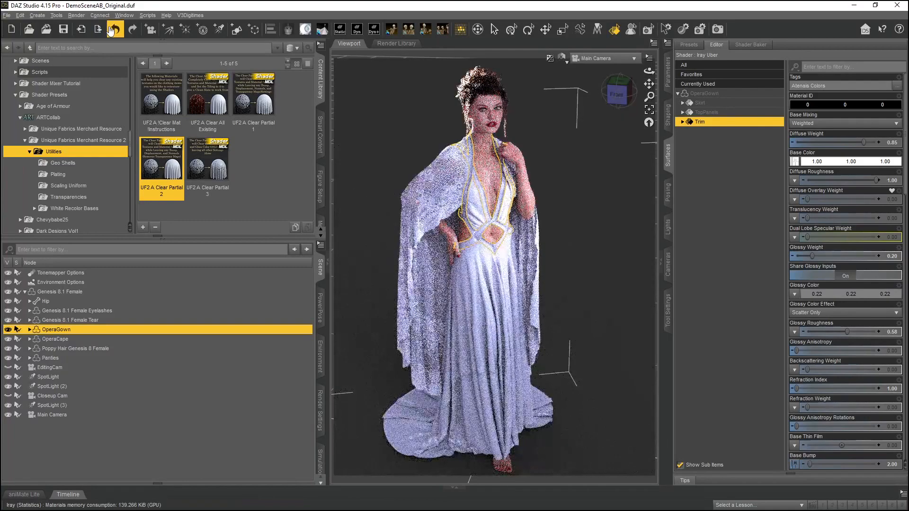
{"action": "scroll", "coordinate": [870, 353], "scroll_direction": "down", "scroll_amount": 10}
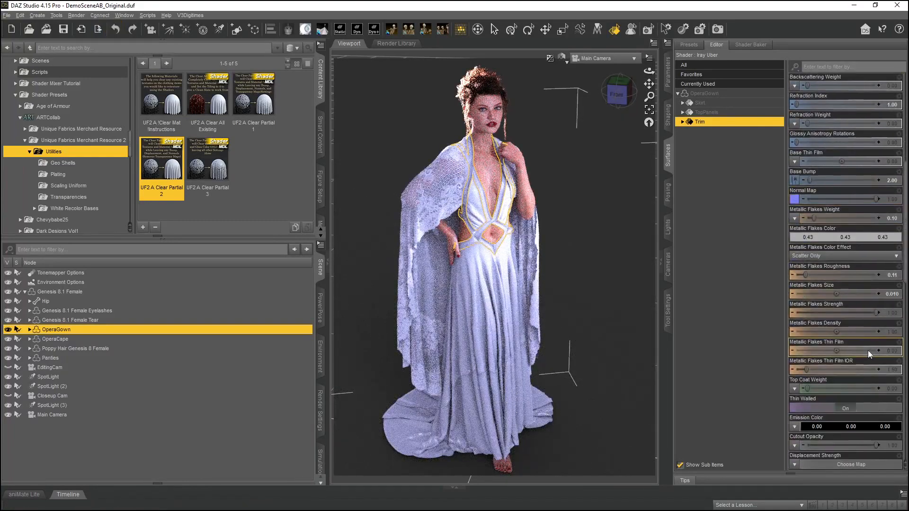
{"action": "scroll", "coordinate": [866, 353], "scroll_direction": "down", "scroll_amount": 1}
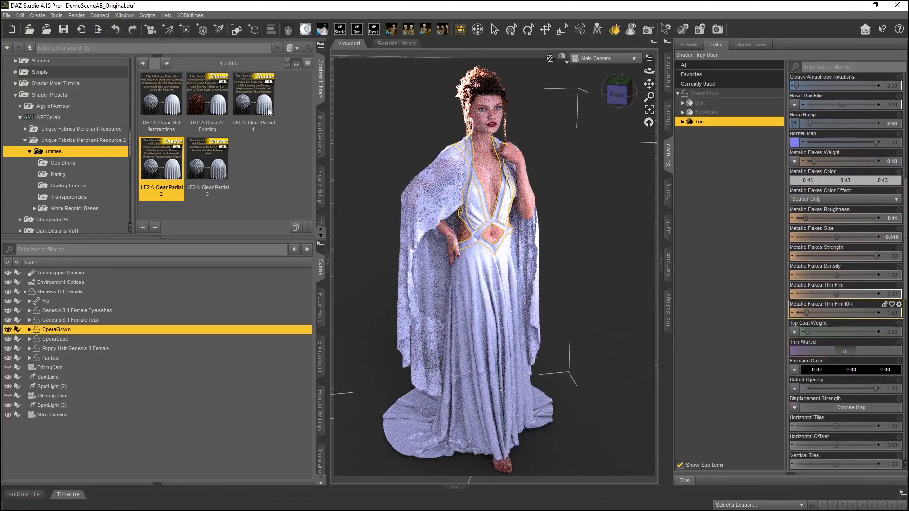
{"action": "left_click", "coordinate": [116, 31]}
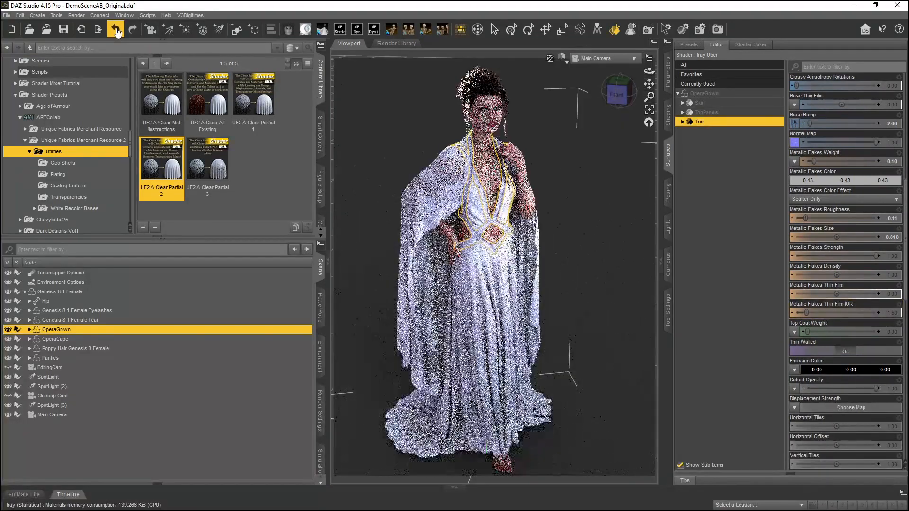
{"action": "left_click", "coordinate": [117, 30]}
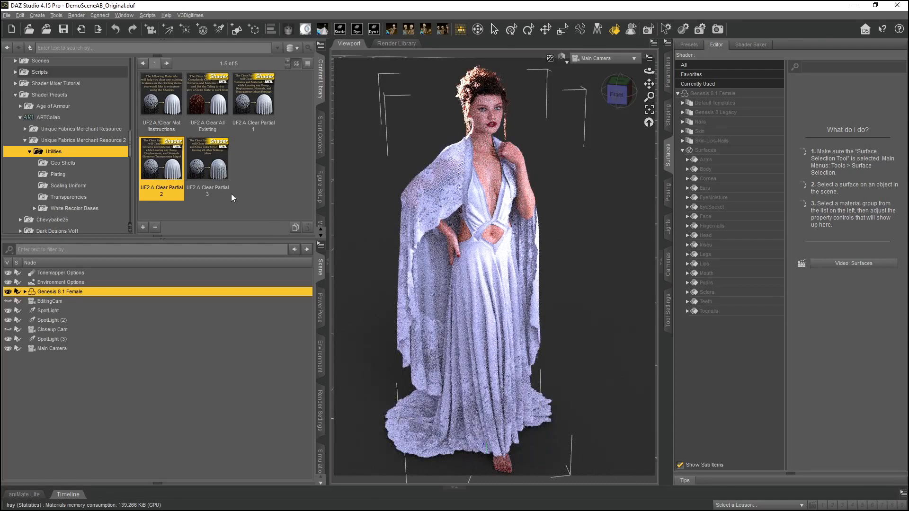
Step: Select the OperaCape's Cloth surface and apply UF2 A Clear Partial 3 to it
{"action": "mouse_move", "coordinate": [209, 166]}
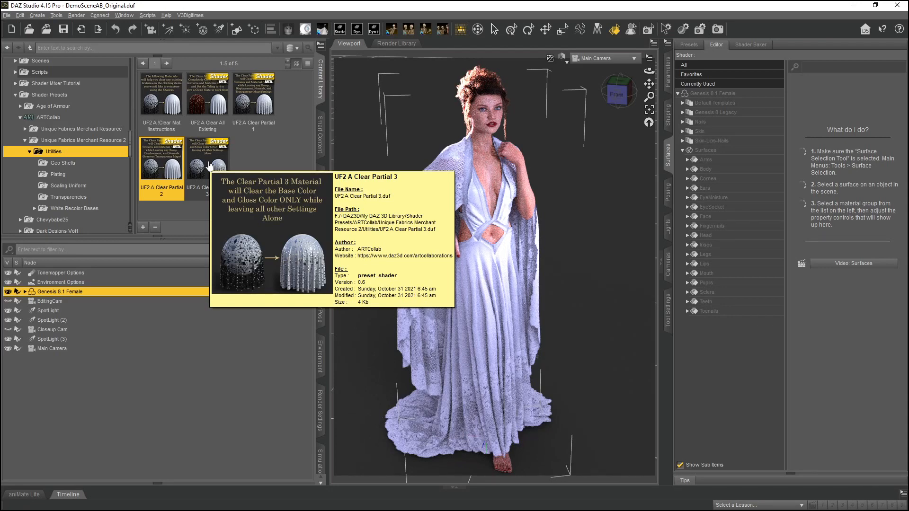
{"action": "left_click", "coordinate": [452, 203]}
{"action": "scroll", "coordinate": [842, 198], "scroll_direction": "up", "scroll_amount": 6}
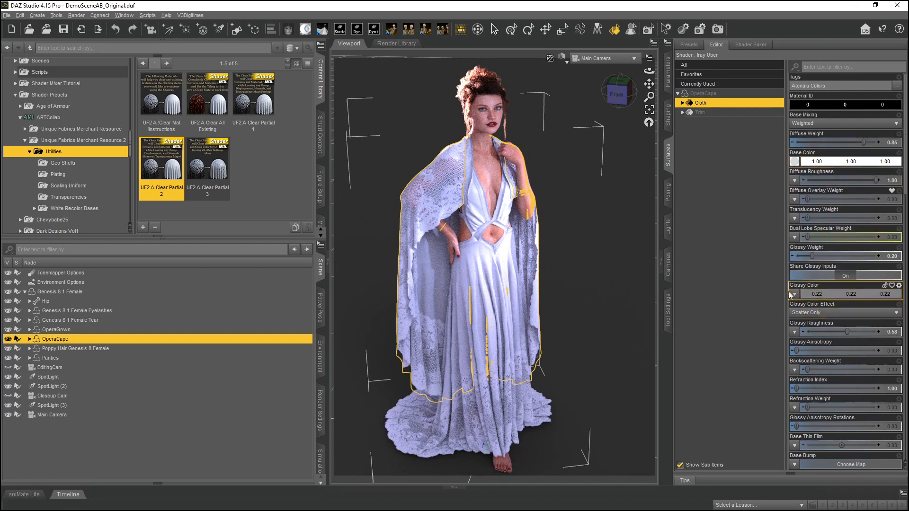
{"action": "left_click", "coordinate": [195, 157]}
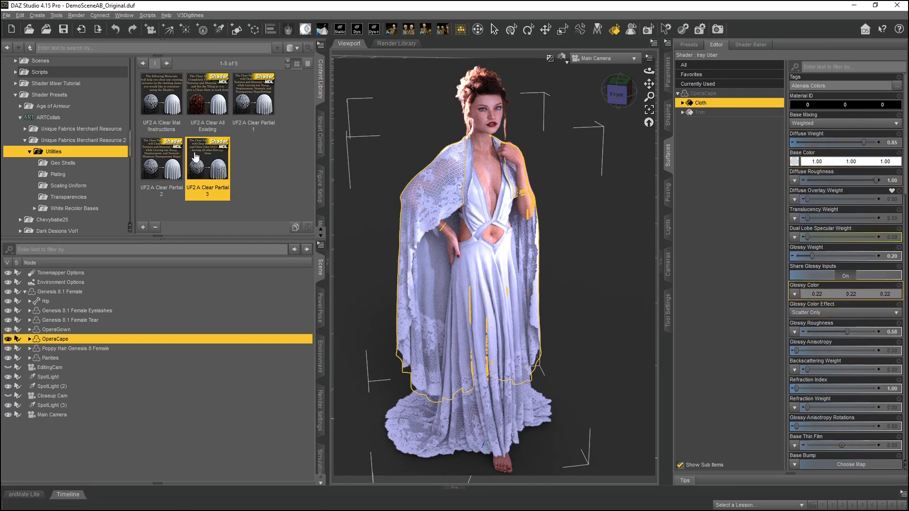
{"action": "double_click", "coordinate": [206, 158]}
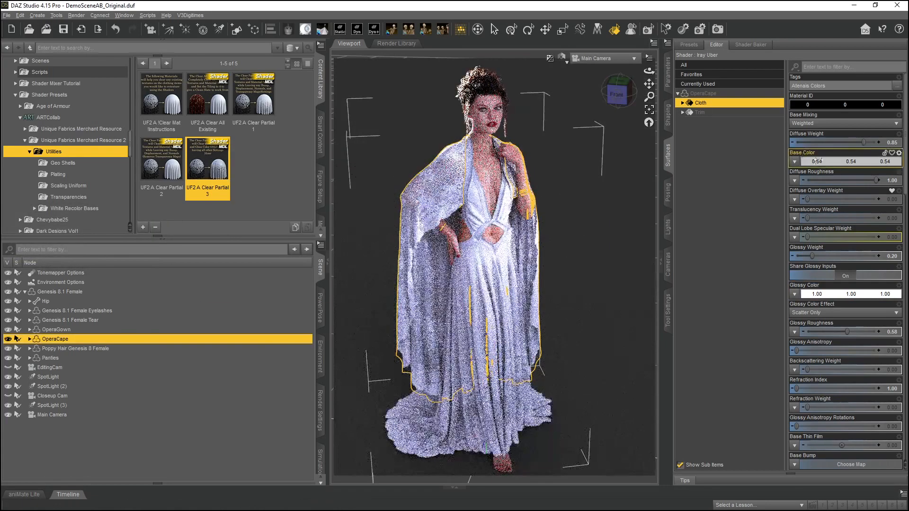
Step: Examine the Cloth surface's color, bump, metallic flakes, cutout and tiling settings, and read the descriptions of the clearing utilities
{"action": "scroll", "coordinate": [837, 293], "scroll_direction": "down", "scroll_amount": 8}
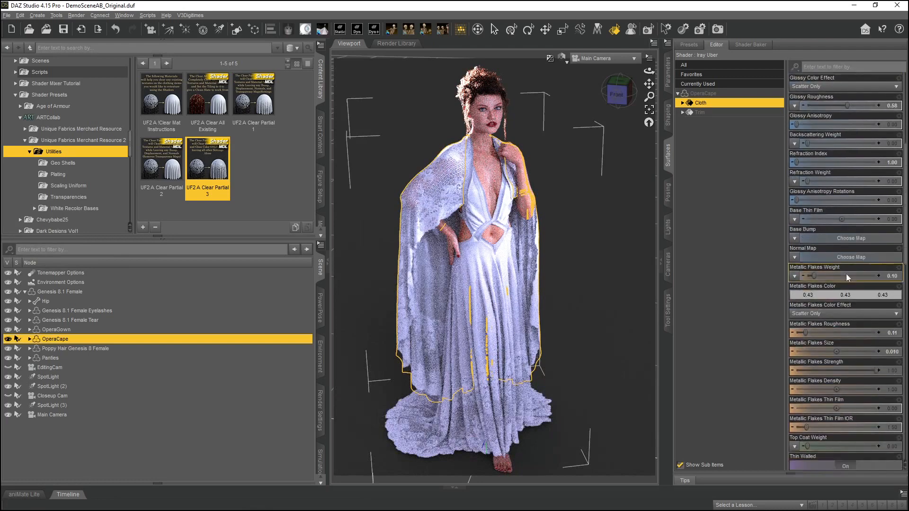
{"action": "scroll", "coordinate": [884, 280], "scroll_direction": "down", "scroll_amount": 6}
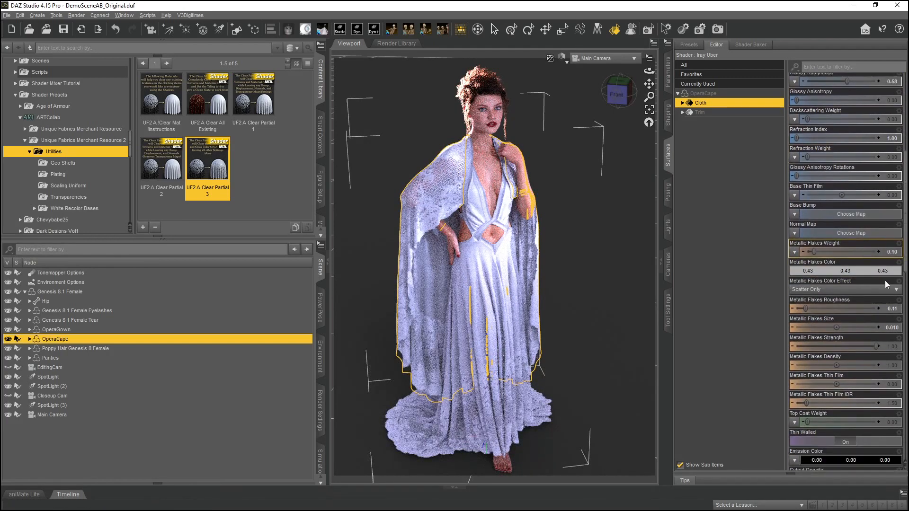
{"action": "scroll", "coordinate": [884, 280], "scroll_direction": "up", "scroll_amount": 6}
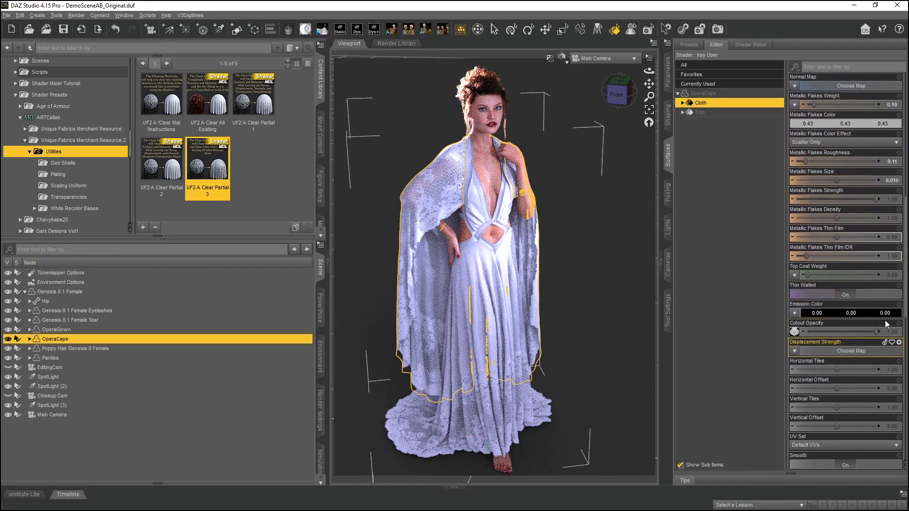
{"action": "scroll", "coordinate": [847, 236], "scroll_direction": "up", "scroll_amount": 8}
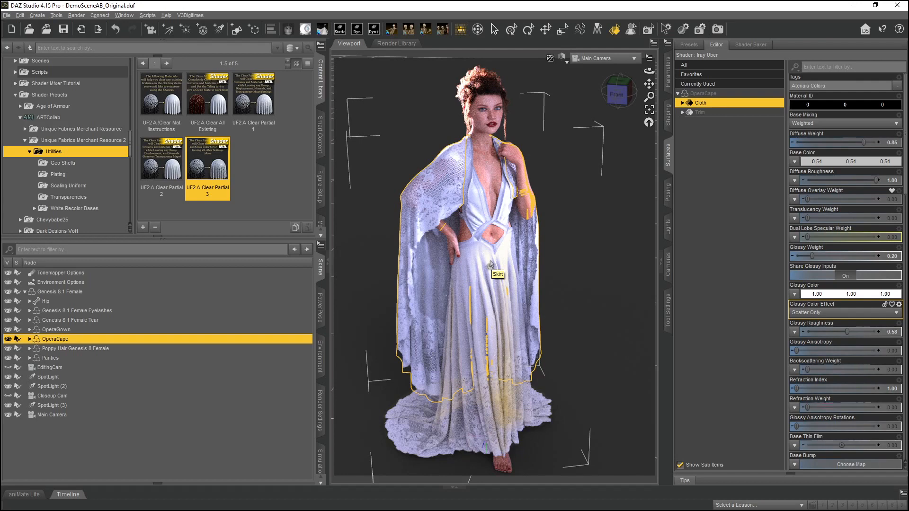
{"action": "mouse_move", "coordinate": [216, 158]}
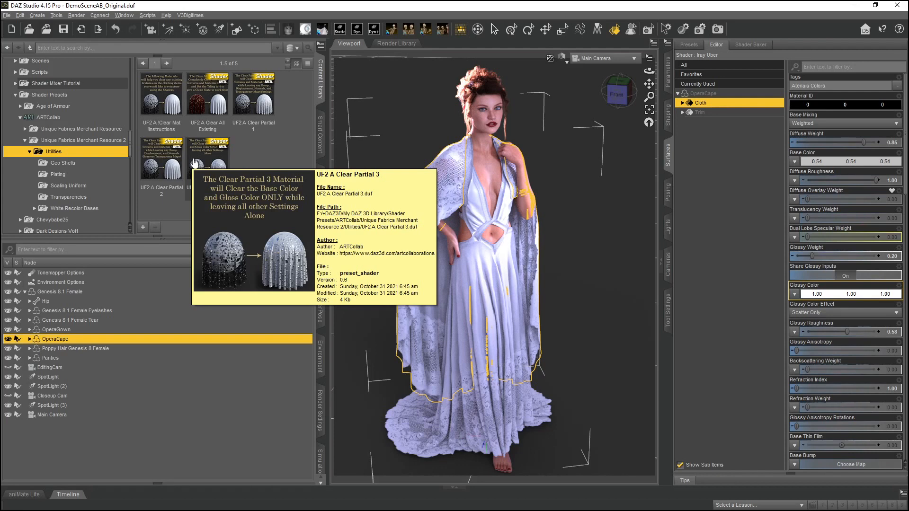
{"action": "mouse_move", "coordinate": [269, 101]}
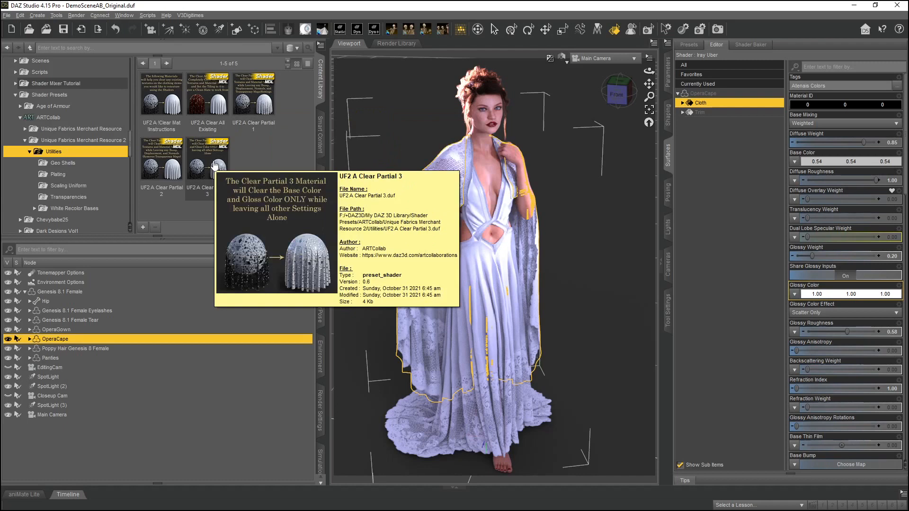
{"action": "mouse_move", "coordinate": [247, 85]}
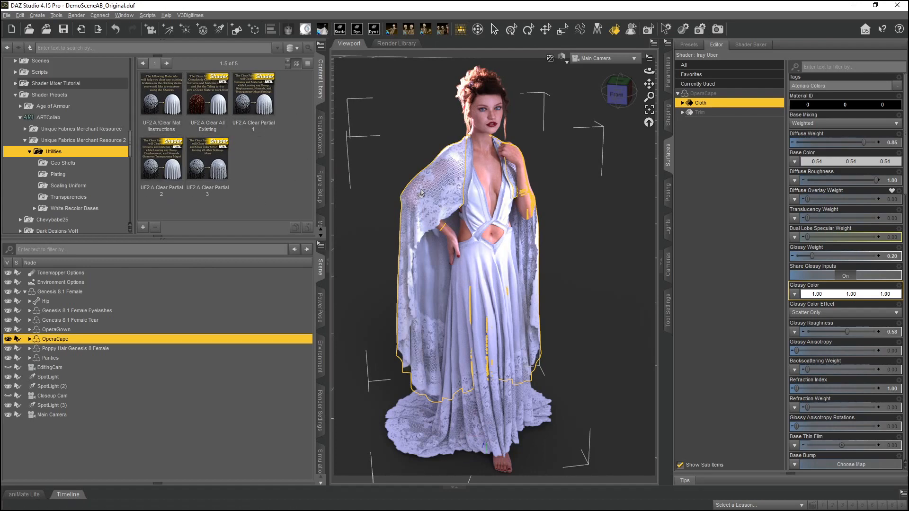
{"action": "mouse_move", "coordinate": [213, 104]}
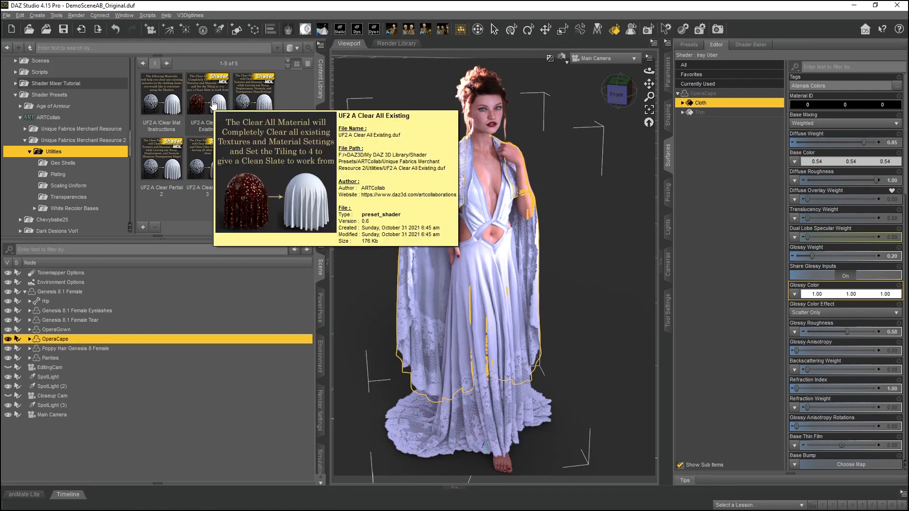
Step: Select the OperaGown's TopPanels and Skirt surfaces together and apply UF2 A Clear All Existing to them
{"action": "left_click", "coordinate": [482, 214]}
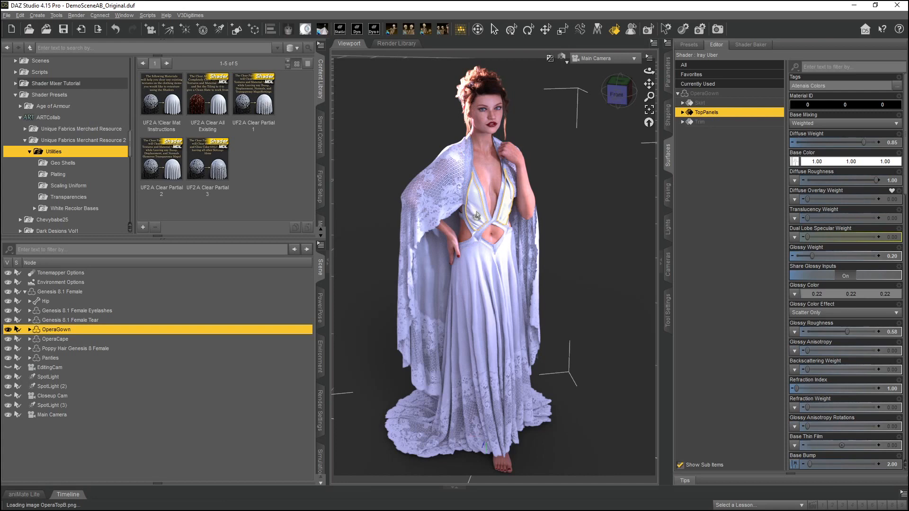
{"action": "left_click", "coordinate": [484, 302], "text": "ctrl"}
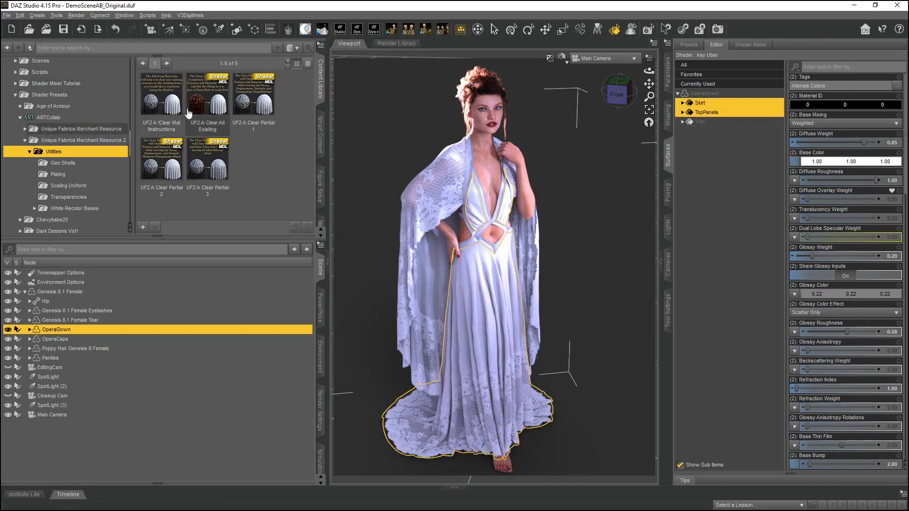
{"action": "mouse_move", "coordinate": [212, 105]}
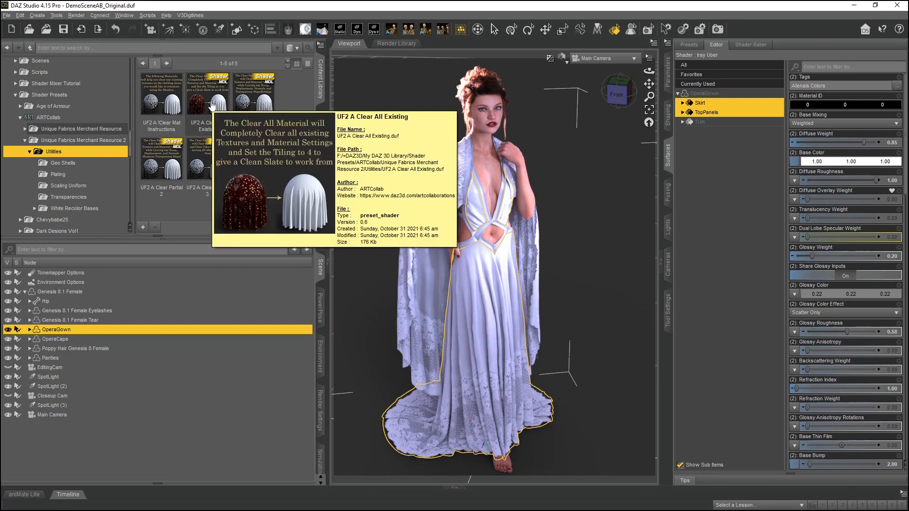
{"action": "scroll", "coordinate": [839, 399], "scroll_direction": "down", "scroll_amount": 6}
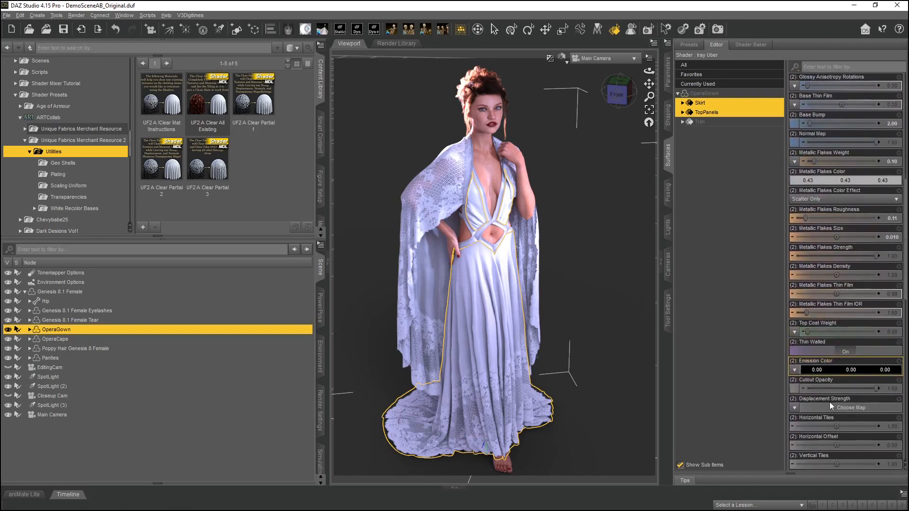
{"action": "scroll", "coordinate": [822, 348], "scroll_direction": "up", "scroll_amount": 6}
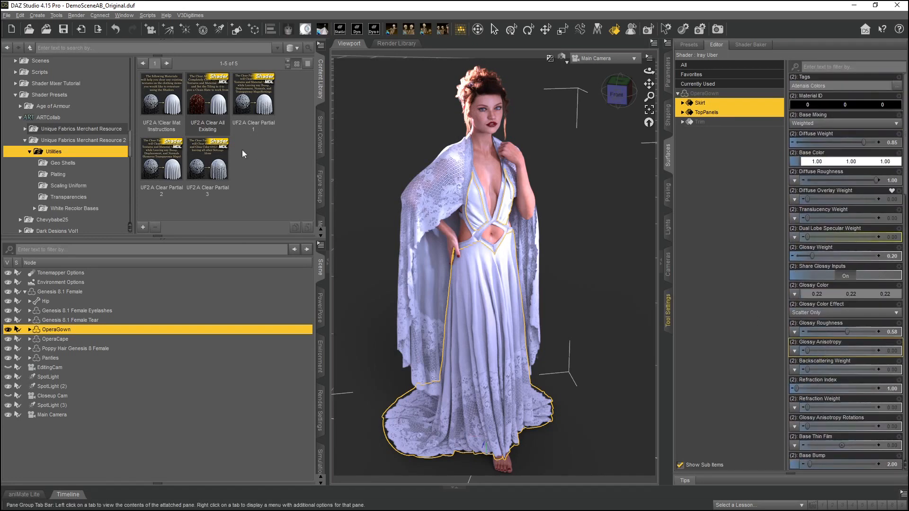
{"action": "double_click", "coordinate": [217, 99]}
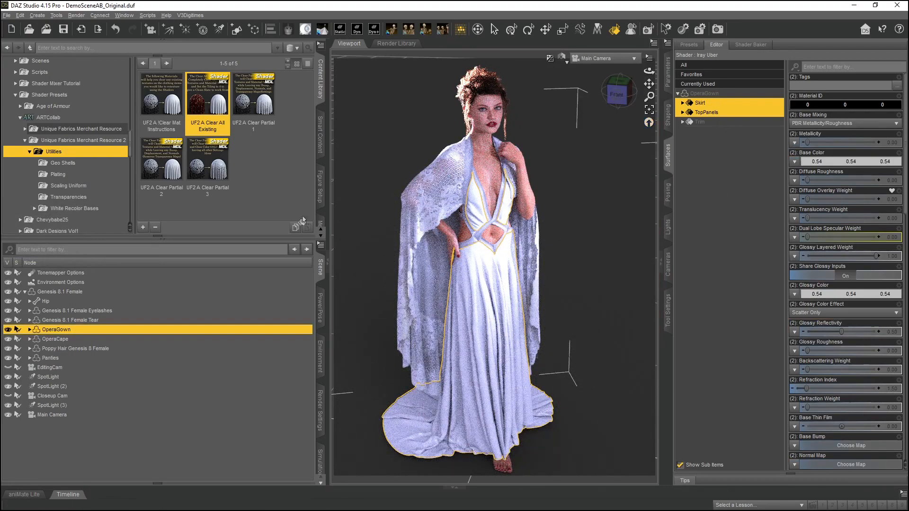
Step: Open the Unique Fabrics Merchant Resource 2 shader folder and browse its Beaded fabric shaders
{"action": "left_click", "coordinate": [55, 142]}
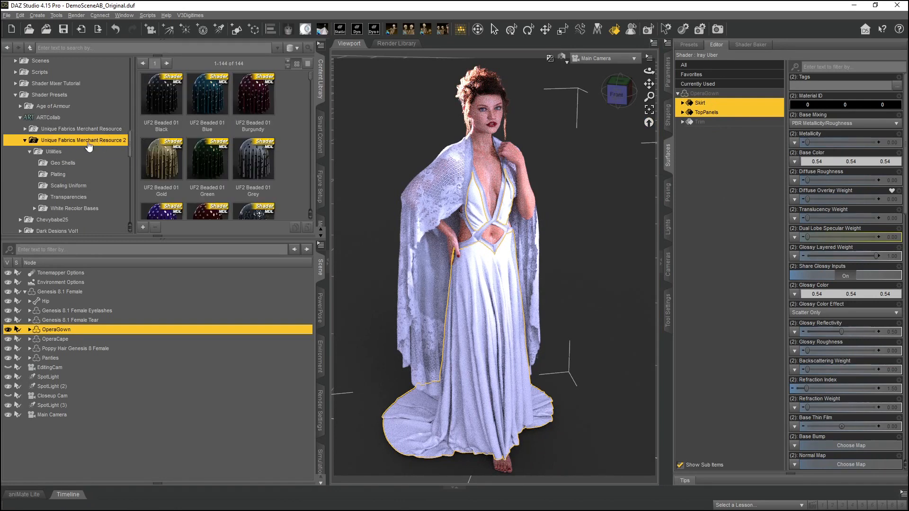
{"action": "scroll", "coordinate": [283, 155], "scroll_direction": "down", "scroll_amount": 3}
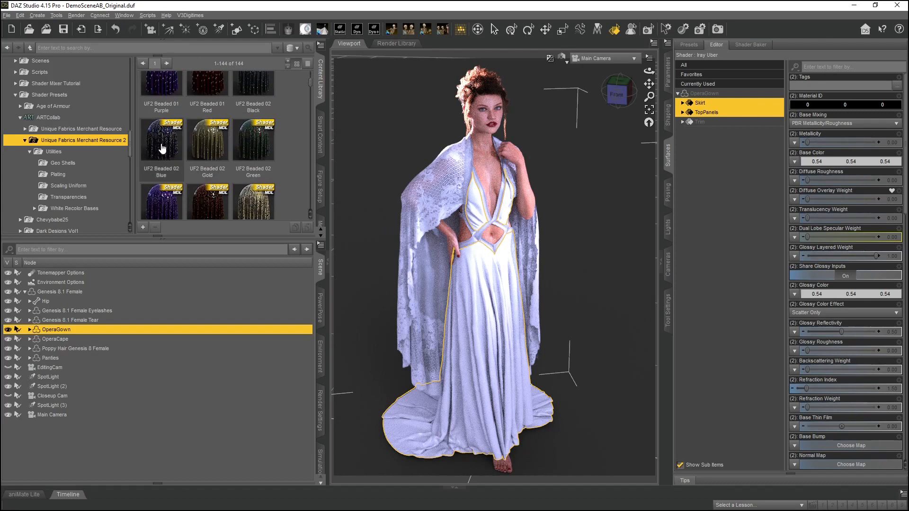
{"action": "scroll", "coordinate": [186, 152], "scroll_direction": "up", "scroll_amount": 3}
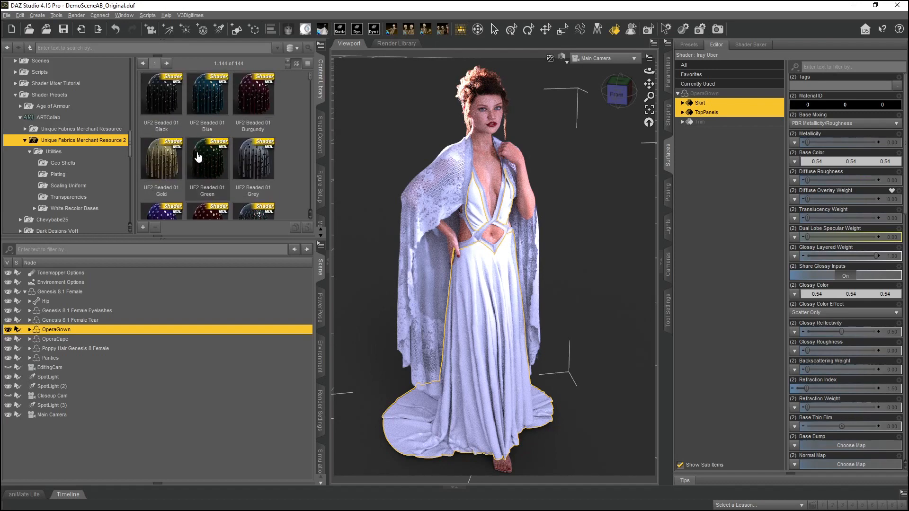
Step: Apply the UF2 Beaded 01 Burgundy shader to the gown's Skirt and TopPanels surfaces, and leave only the Skirt surface selected
{"action": "double_click", "coordinate": [258, 96]}
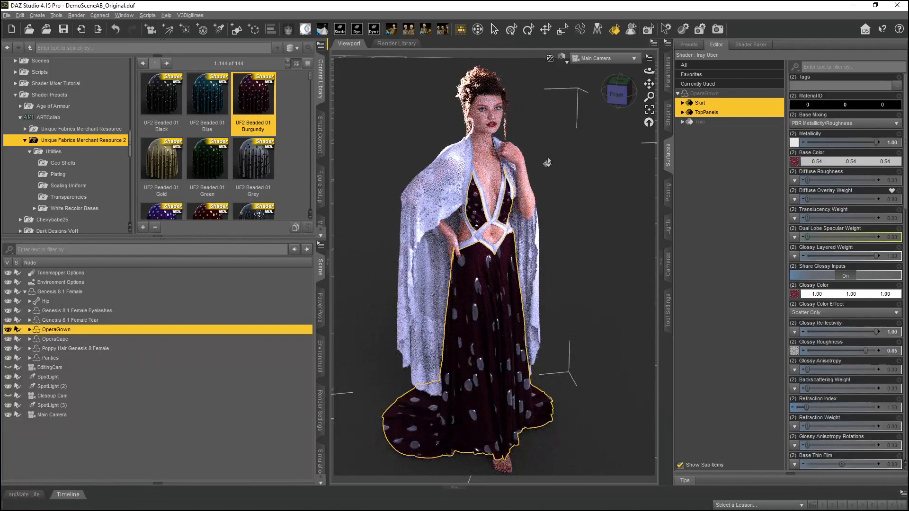
{"action": "left_click", "coordinate": [602, 240]}
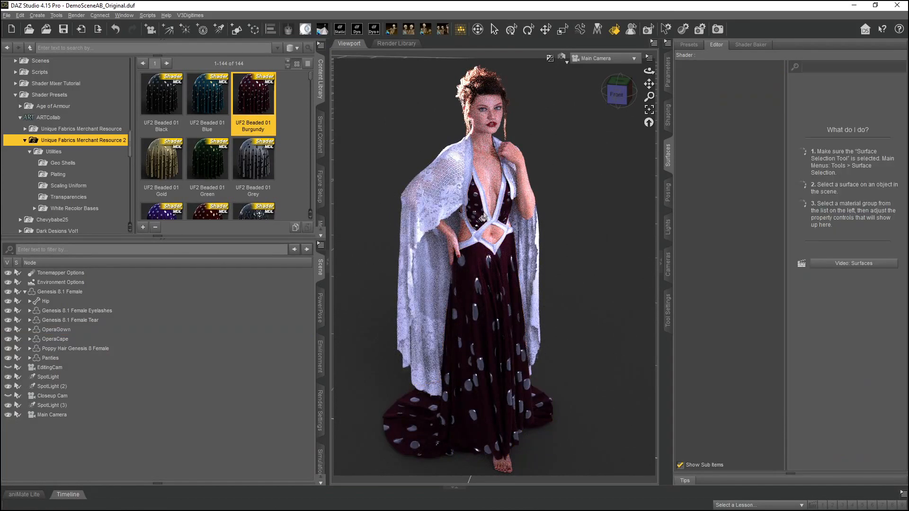
{"action": "left_click", "coordinate": [477, 216]}
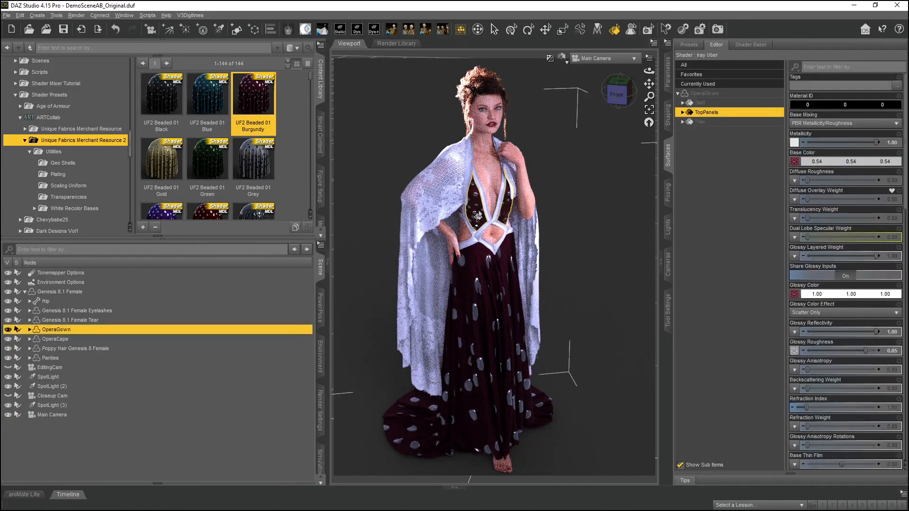
{"action": "left_click", "coordinate": [472, 254]}
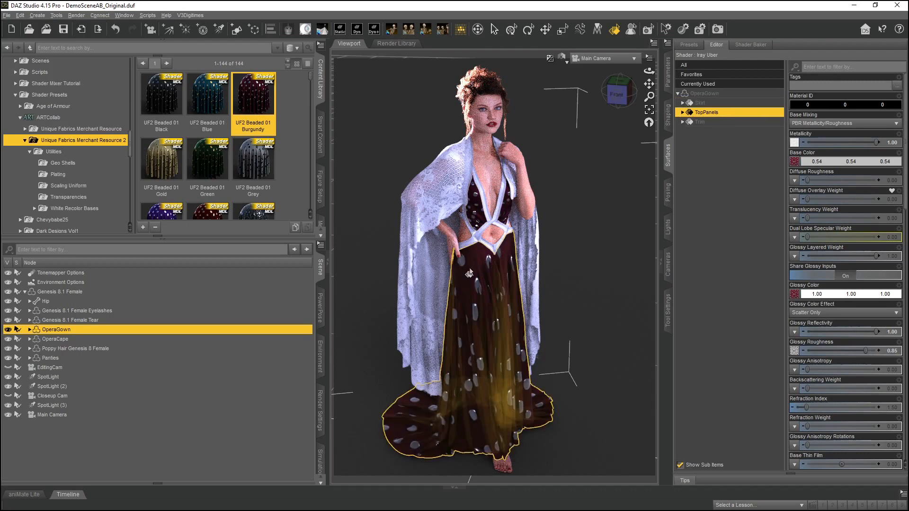
Step: Open the Unique Fabrics Merchant Resource 2 Utilities presets and check the tiling settings of the Skirt and TopPanels surfaces
{"action": "left_click", "coordinate": [53, 151]}
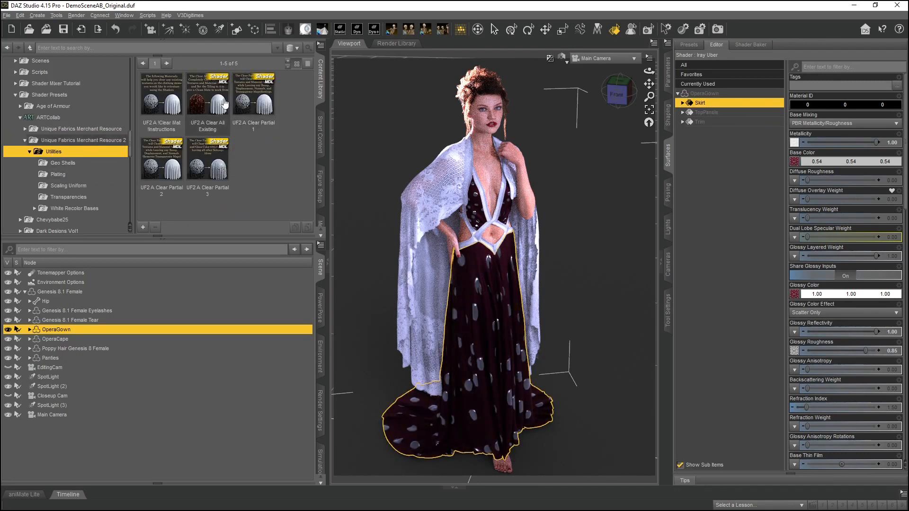
{"action": "mouse_move", "coordinate": [214, 101]}
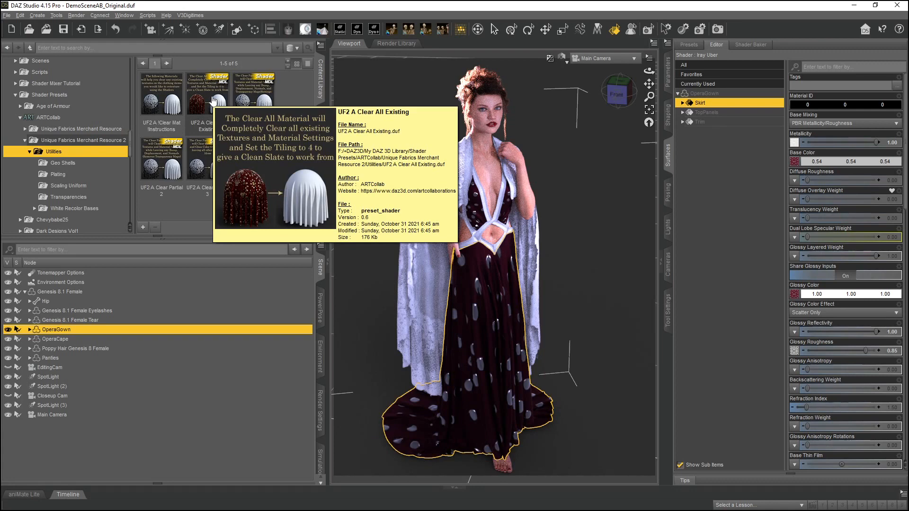
{"action": "scroll", "coordinate": [880, 328], "scroll_direction": "down", "scroll_amount": 8}
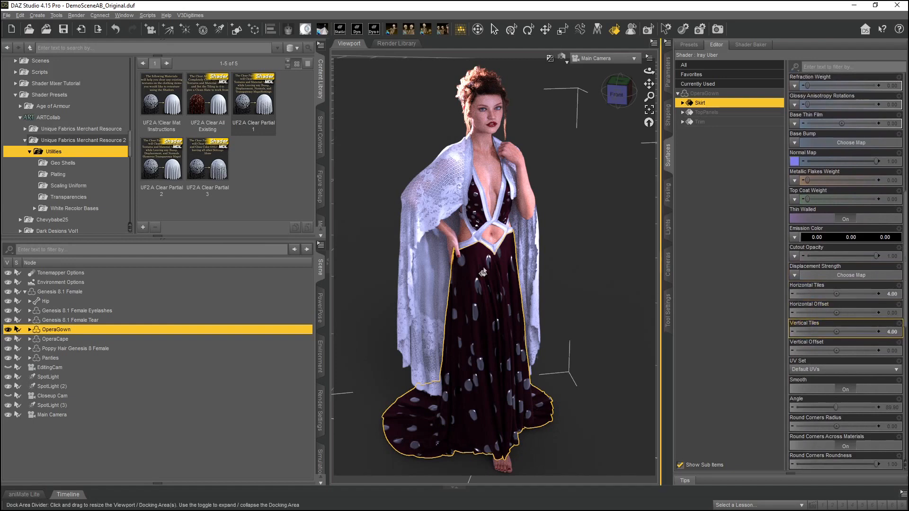
{"action": "left_click", "coordinate": [474, 219]}
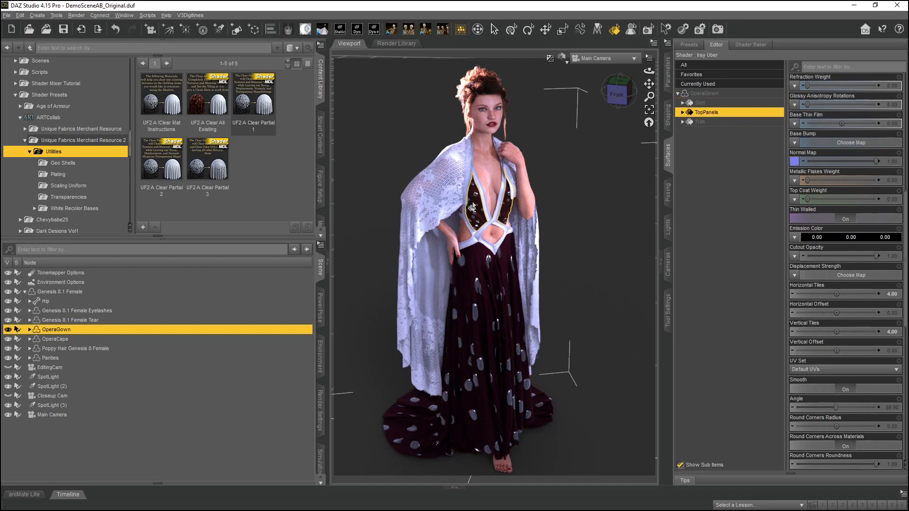
{"action": "left_click", "coordinate": [475, 275]}
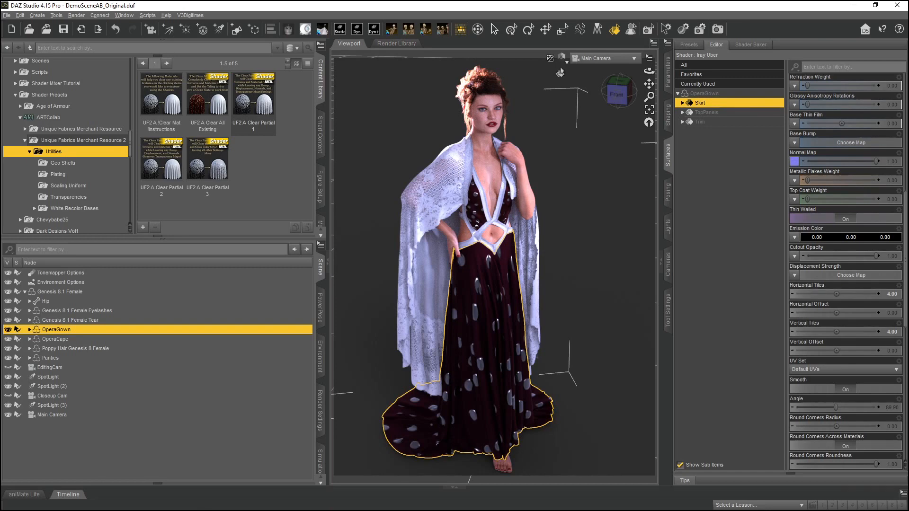
Step: View the skirt's UV layout in UV View, and return the viewport to Main Camera
{"action": "left_click", "coordinate": [591, 59]}
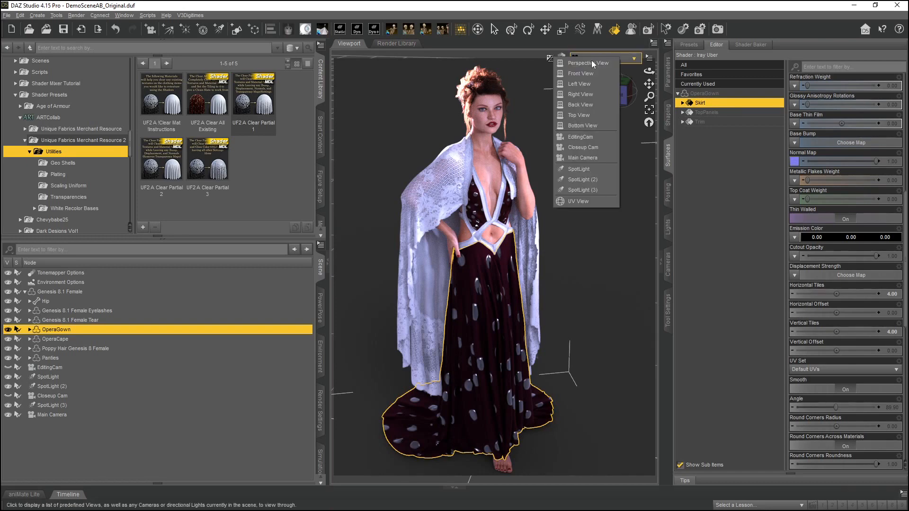
{"action": "left_click", "coordinate": [597, 202]}
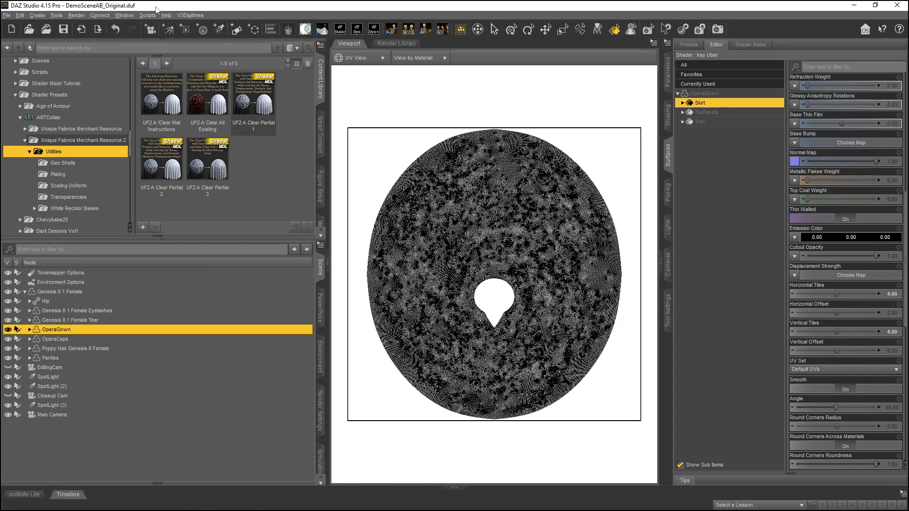
{"action": "left_click", "coordinate": [342, 63]}
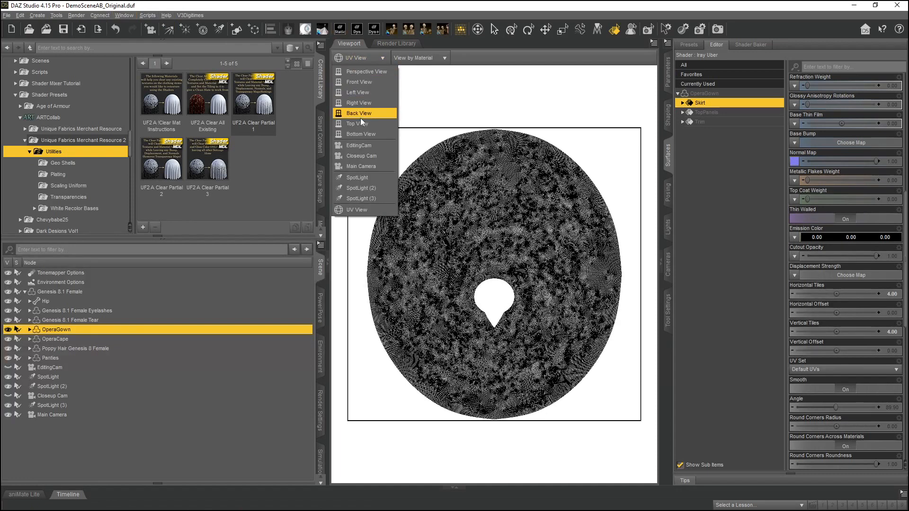
{"action": "left_click", "coordinate": [360, 167]}
Step: Arrange the viewports side by side with the Surfaces pane collapsed, showing the UV layout of the TopPanels surface
{"action": "left_click", "coordinate": [116, 16]}
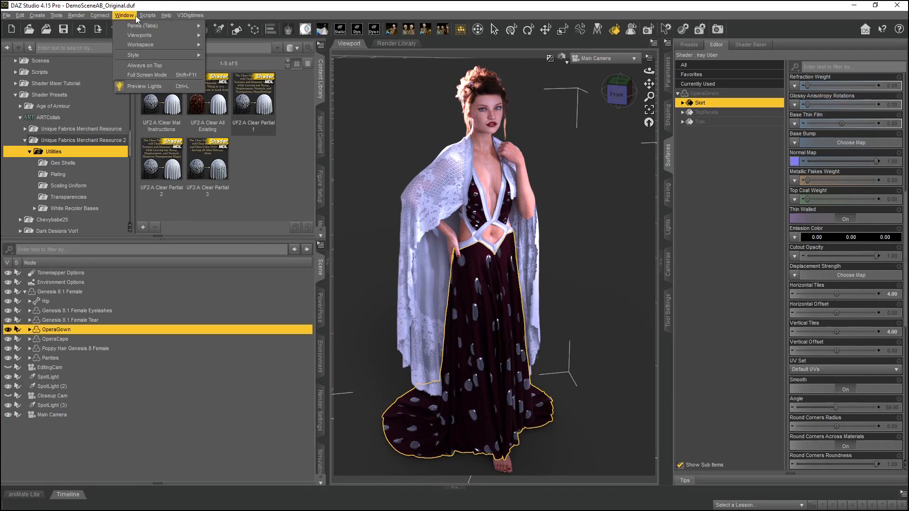
{"action": "mouse_move", "coordinate": [169, 38]}
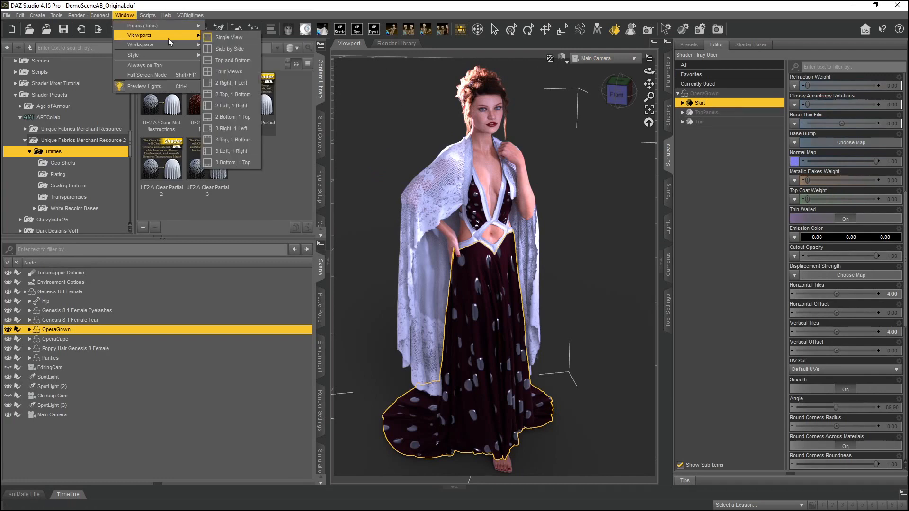
{"action": "left_click", "coordinate": [226, 49]}
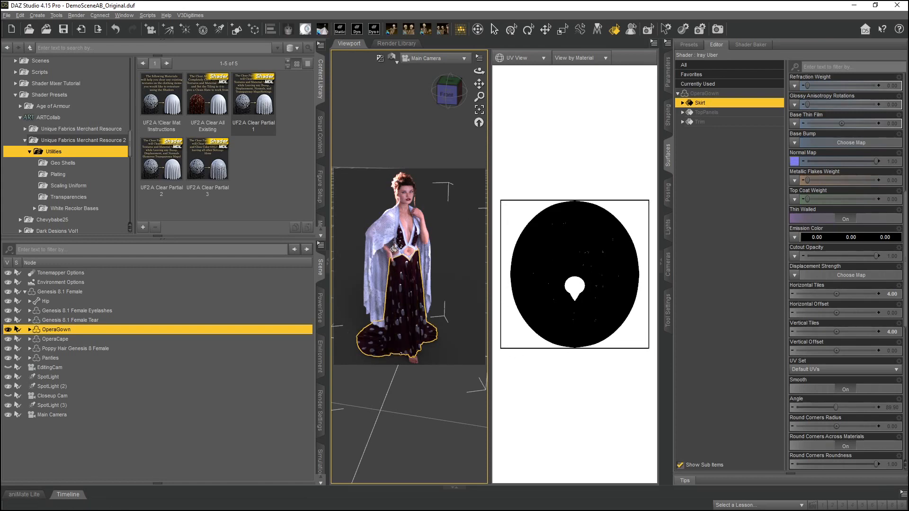
{"action": "left_click", "coordinate": [399, 246]}
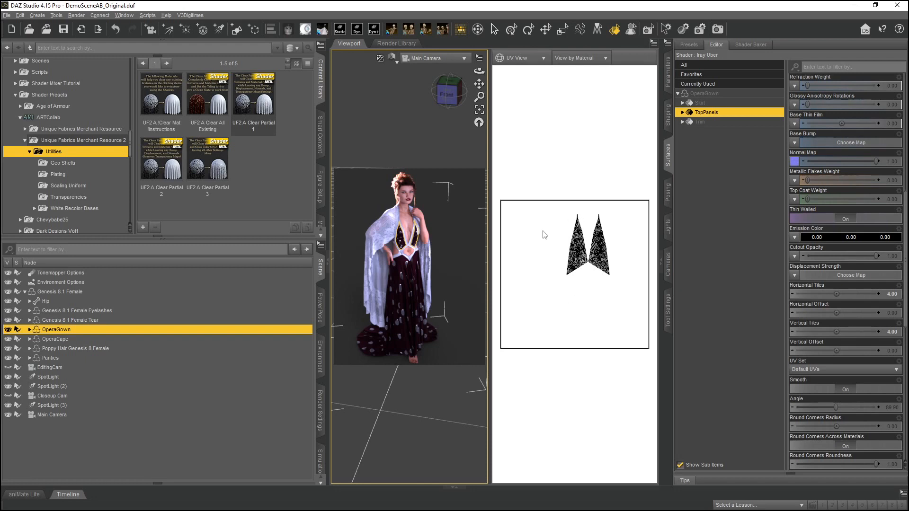
{"action": "left_click", "coordinate": [582, 253]}
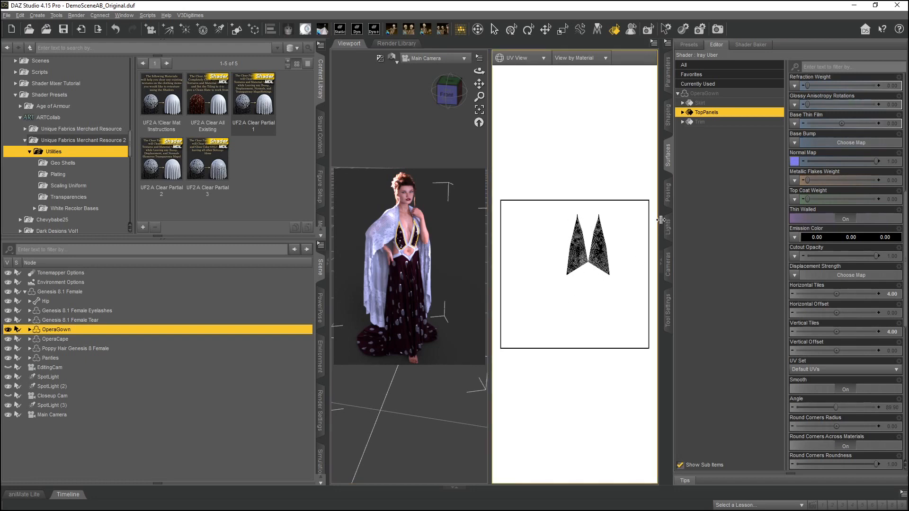
{"action": "left_click", "coordinate": [668, 163]}
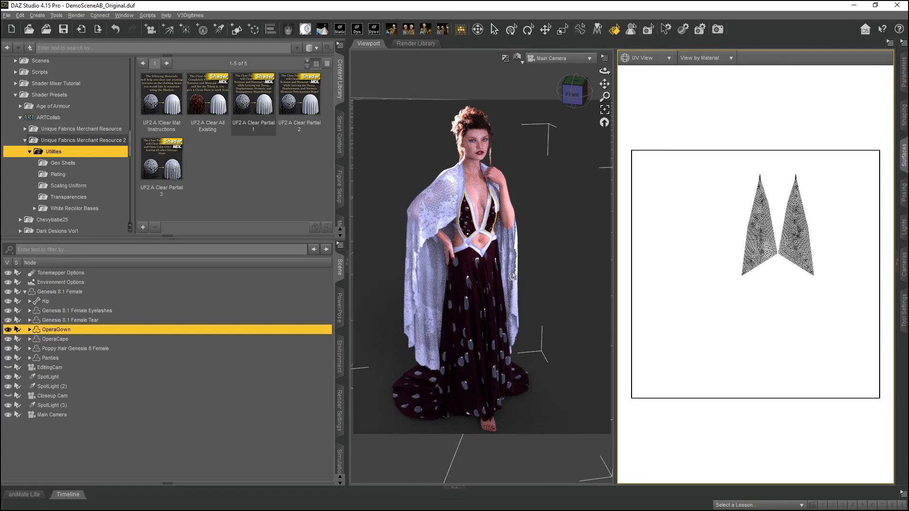
Step: Compare the UV layouts of the gown's Skirt and TopPanels surfaces by selecting them alternately
{"action": "left_click", "coordinate": [485, 292]}
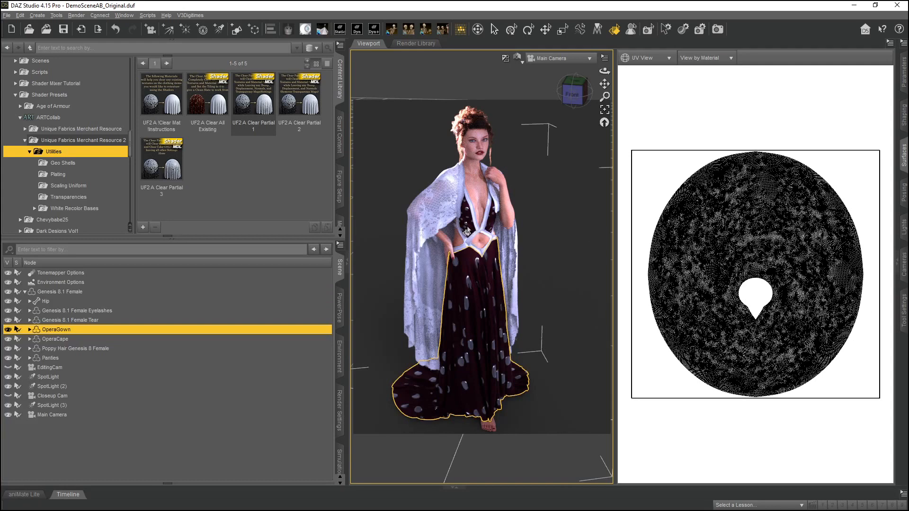
{"action": "left_click", "coordinate": [479, 241]}
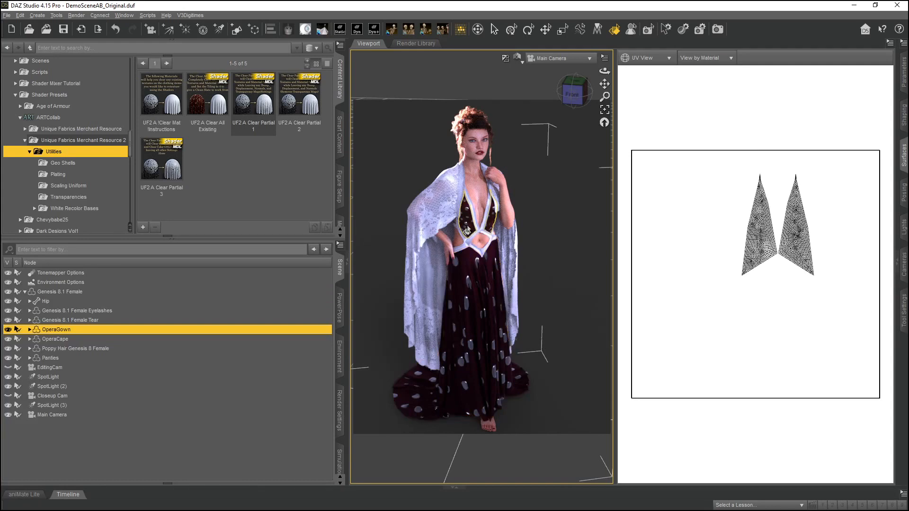
{"action": "left_click", "coordinate": [477, 293]}
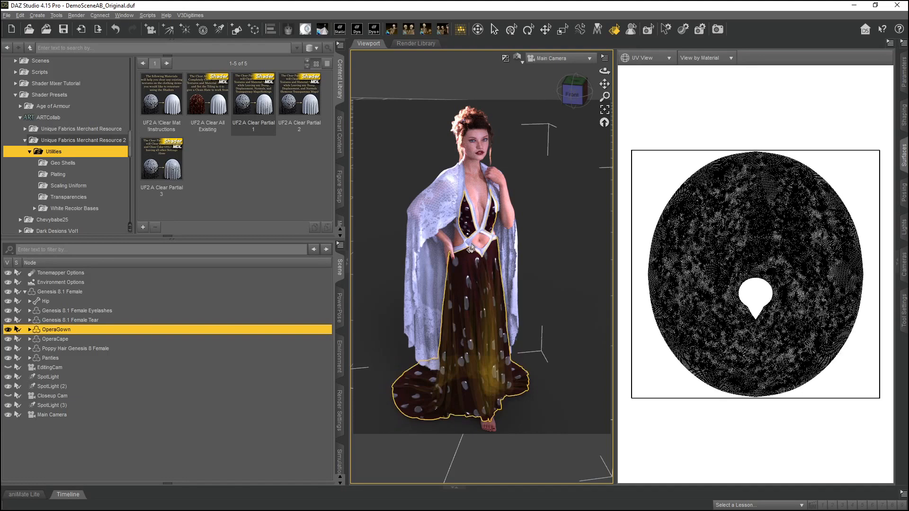
{"action": "left_click", "coordinate": [466, 229]}
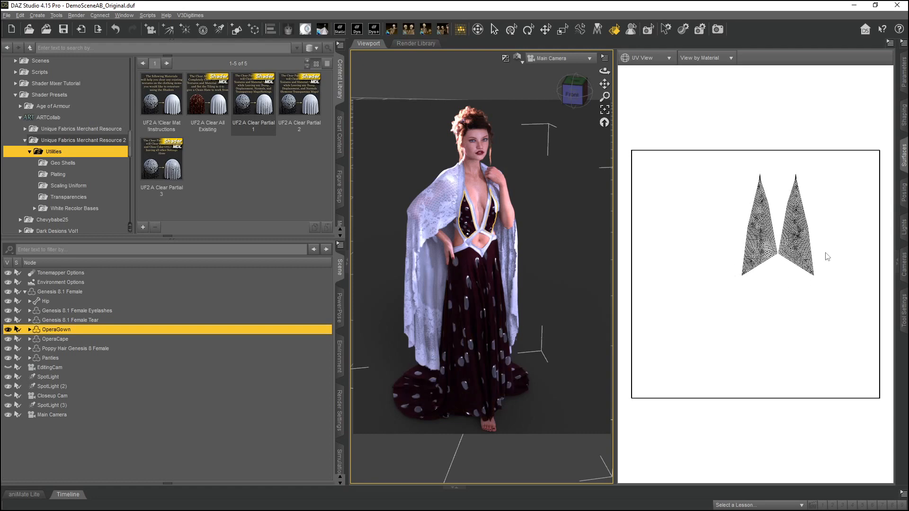
{"action": "left_click", "coordinate": [466, 289]}
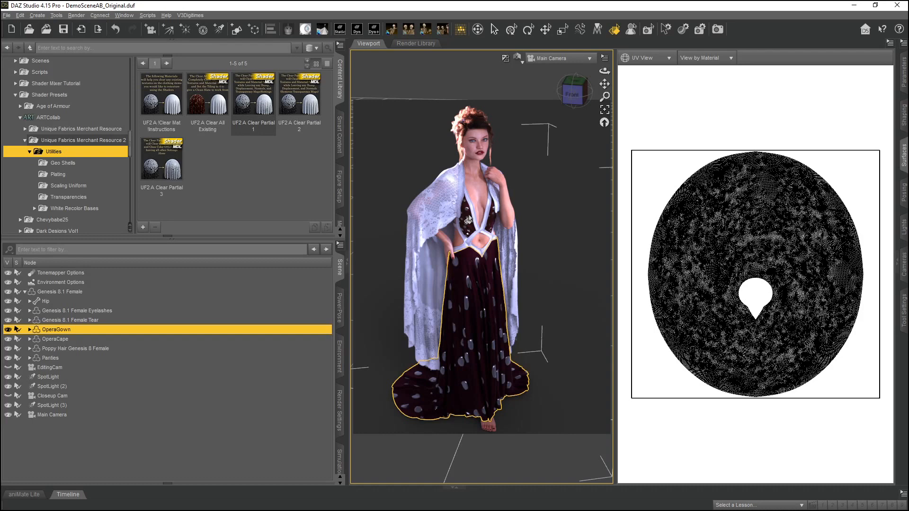
{"action": "left_click", "coordinate": [469, 221]}
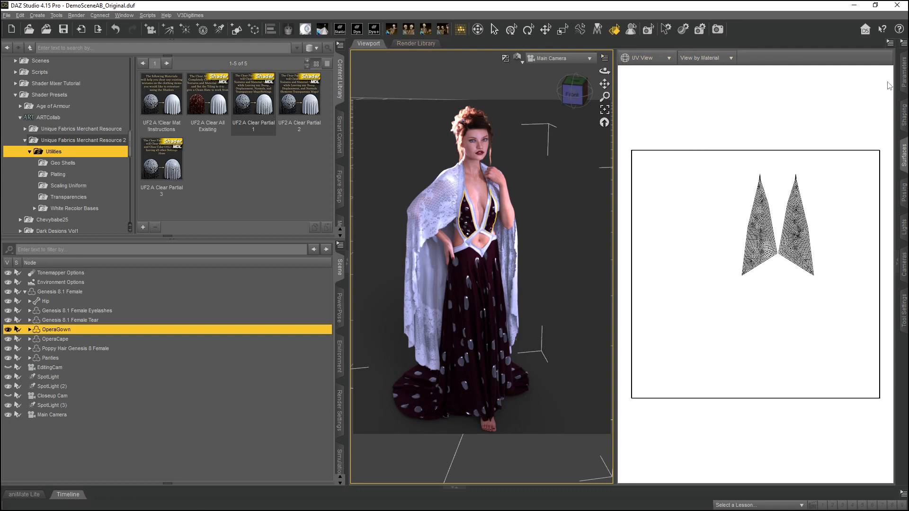
Step: Switch the viewport layout back to Single View
{"action": "left_click", "coordinate": [131, 17]}
{"action": "mouse_move", "coordinate": [140, 47]}
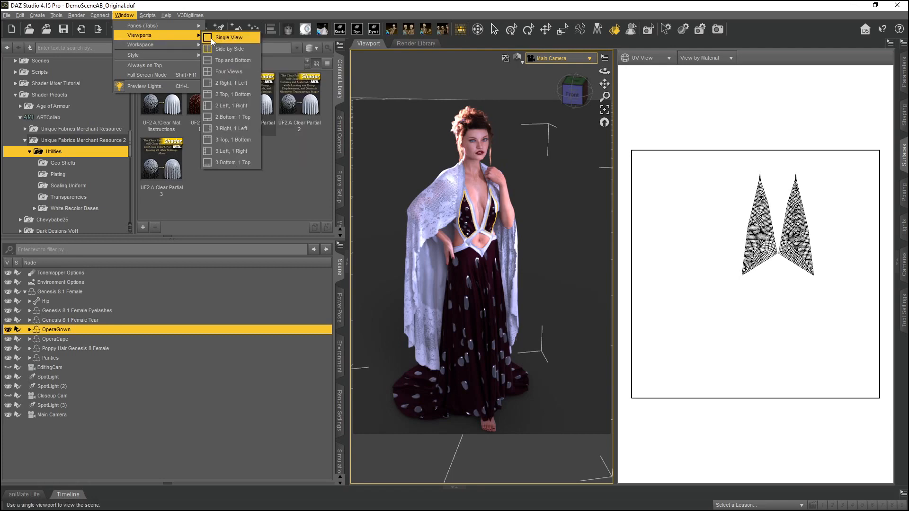
{"action": "left_click", "coordinate": [211, 38]}
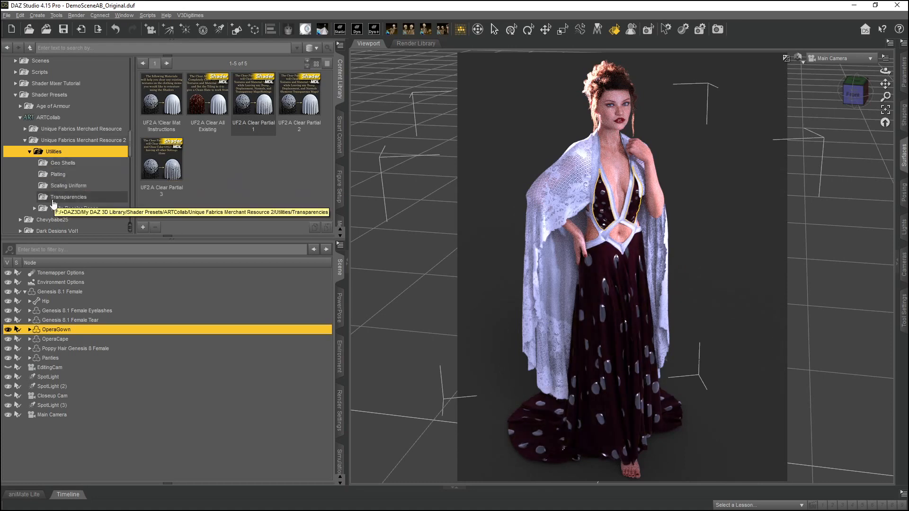
Step: Scale the TopPanels fabric pattern with the UF2 Scale 08x08 preset, and replace it with UF2 Scale 10x10
{"action": "left_click", "coordinate": [74, 186]}
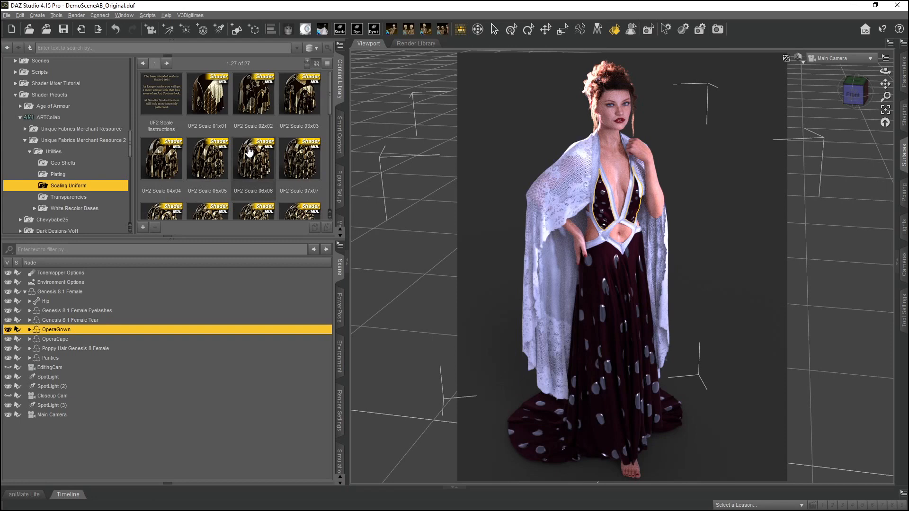
{"action": "scroll", "coordinate": [254, 148], "scroll_direction": "down", "scroll_amount": 3}
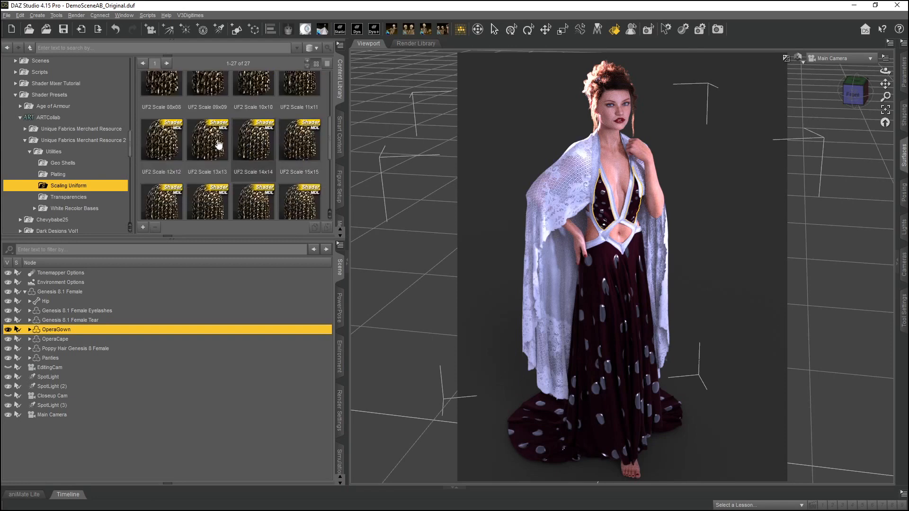
{"action": "scroll", "coordinate": [186, 145], "scroll_direction": "up", "scroll_amount": 3}
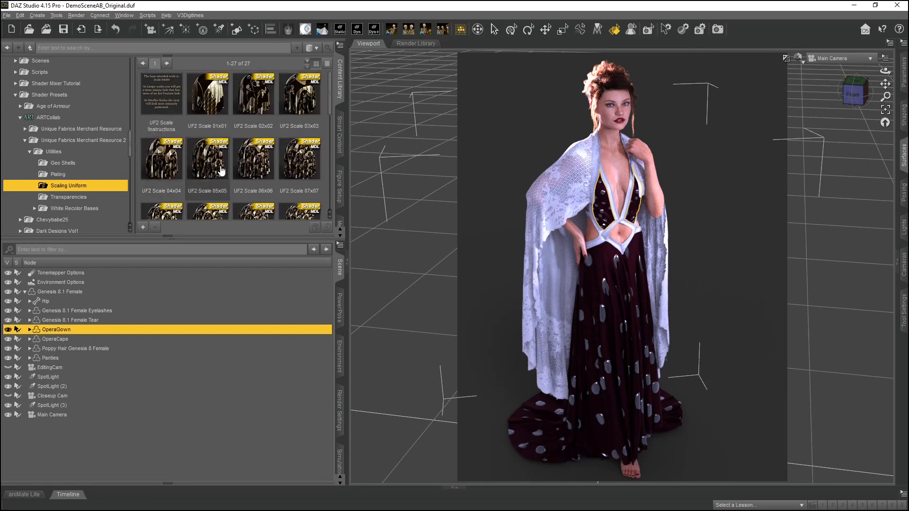
{"action": "scroll", "coordinate": [230, 173], "scroll_direction": "down", "scroll_amount": 3}
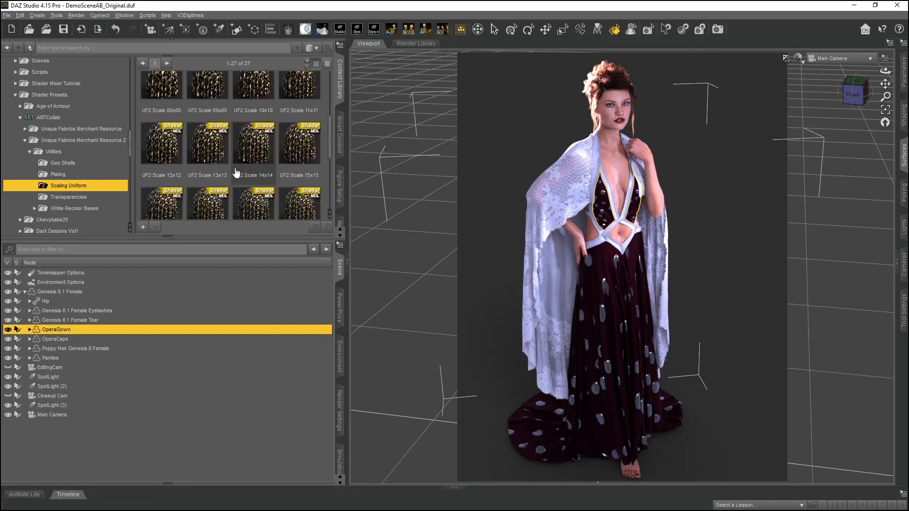
{"action": "double_click", "coordinate": [174, 86]}
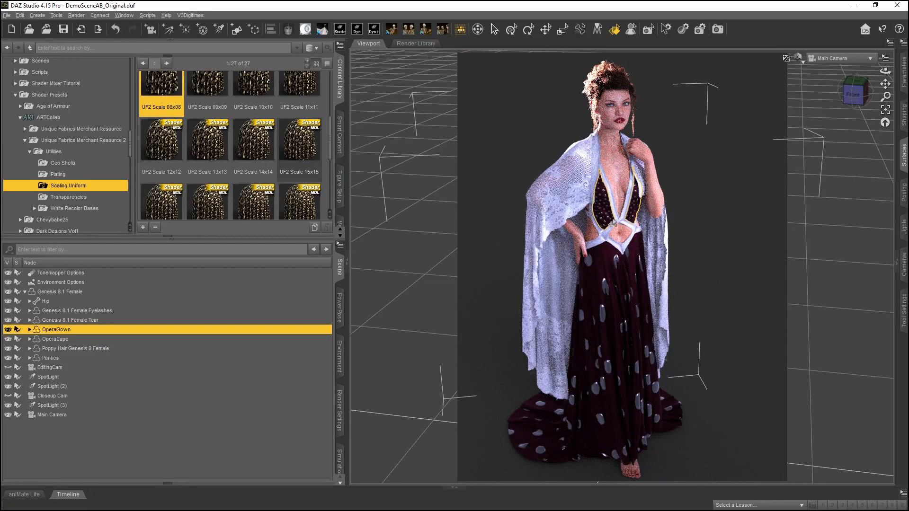
{"action": "double_click", "coordinate": [251, 92]}
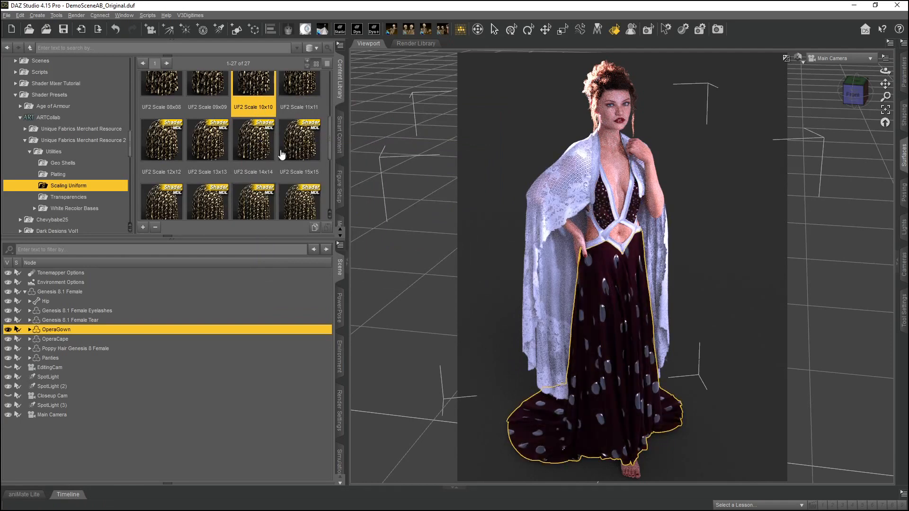
Step: Scale the Skirt fabric pattern with the UF2 Scale 40x40 preset, and replace it with UF2 Scale 30x30
{"action": "scroll", "coordinate": [268, 159], "scroll_direction": "down", "scroll_amount": 3}
{"action": "scroll", "coordinate": [267, 160], "scroll_direction": "down", "scroll_amount": 1}
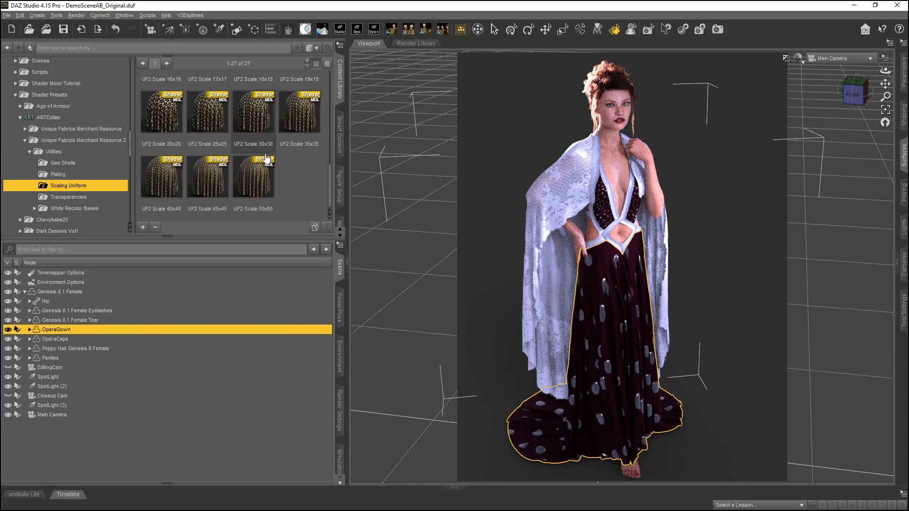
{"action": "double_click", "coordinate": [168, 181]}
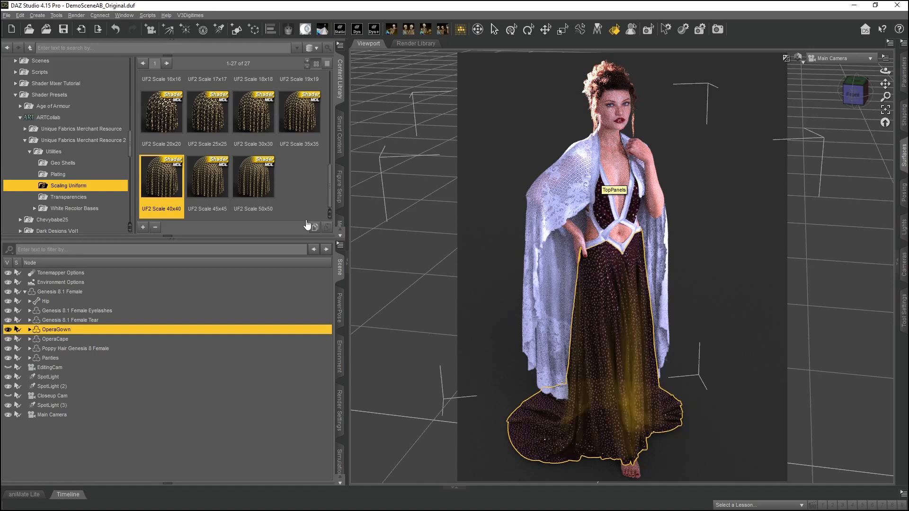
{"action": "double_click", "coordinate": [254, 119]}
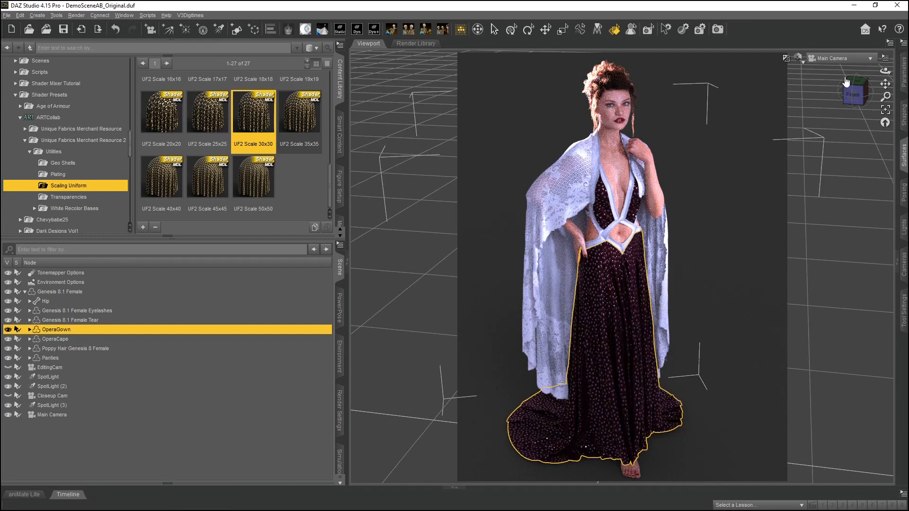
Step: Through the Closeup Cam, try the UF2 Scale 25x25 preset on the Skirt and return it to UF2 Scale 30x30
{"action": "left_click", "coordinate": [836, 58]}
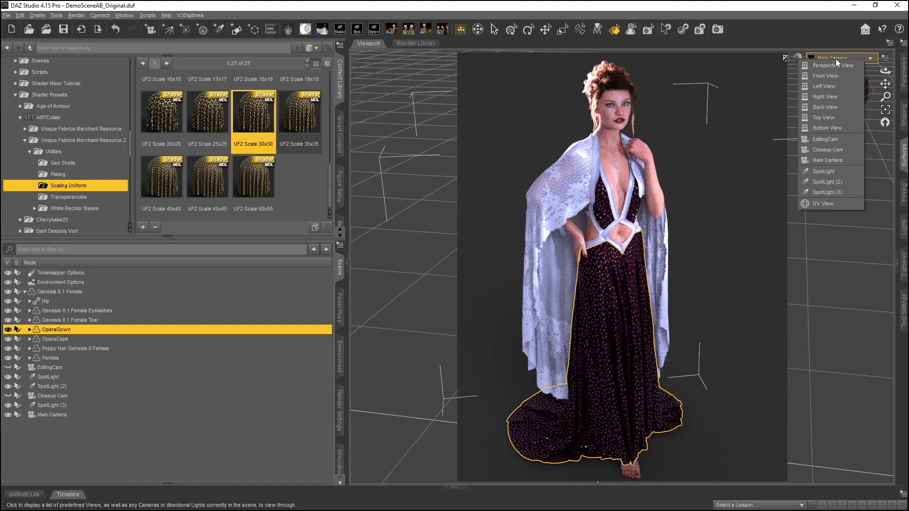
{"action": "left_click", "coordinate": [832, 150]}
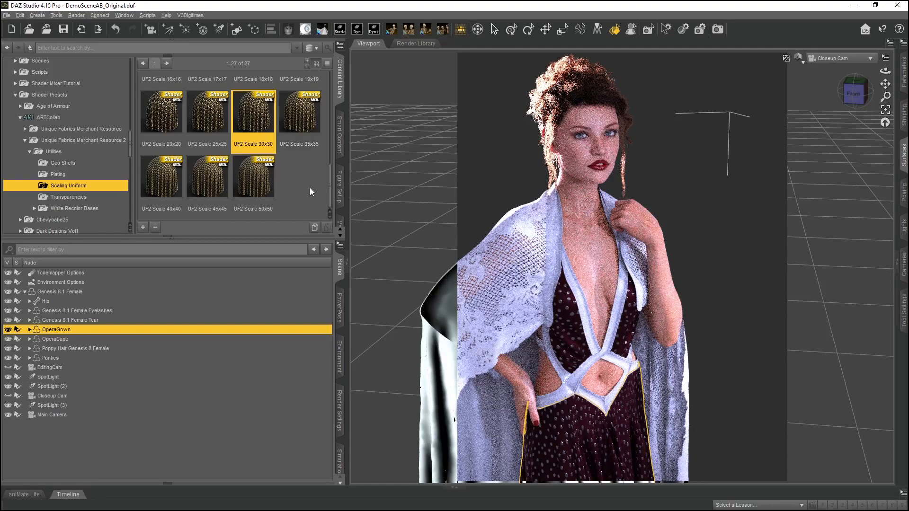
{"action": "double_click", "coordinate": [208, 125]}
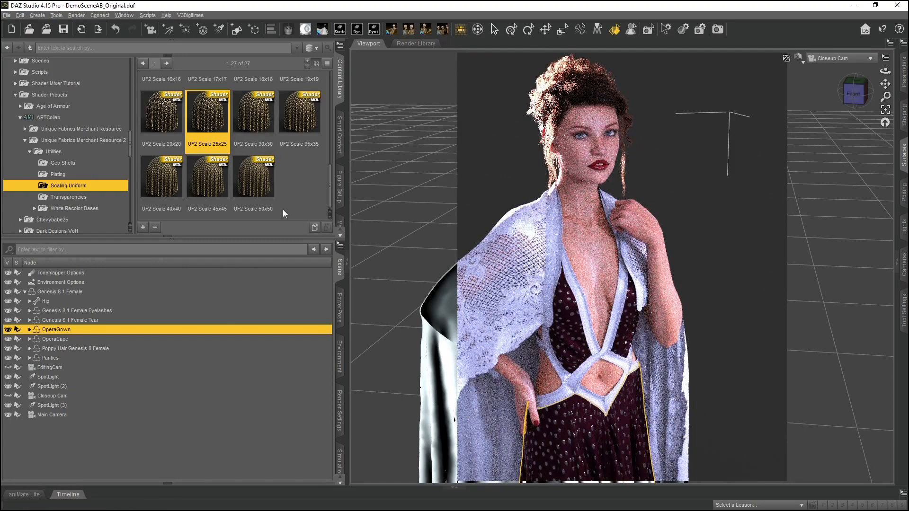
{"action": "double_click", "coordinate": [255, 114]}
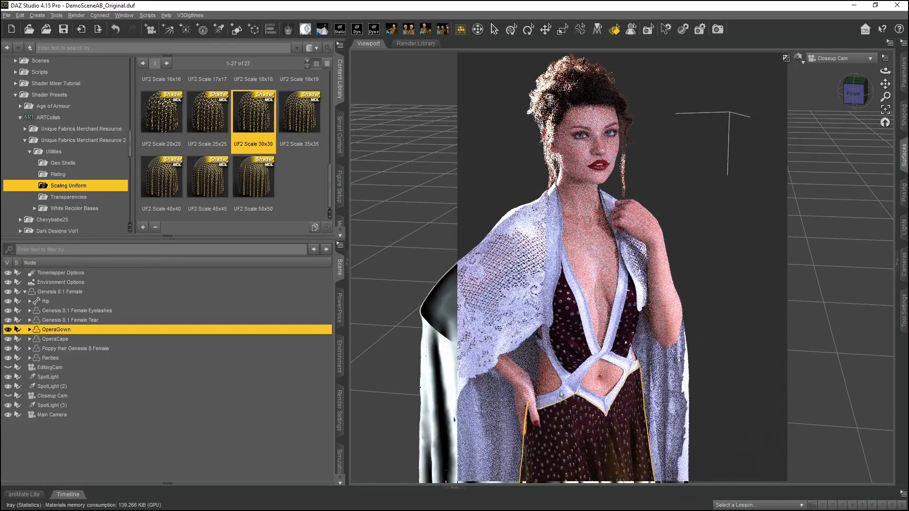
Step: Try the UF2 Scale 12x12 preset on the TopPanels surface, and replace it with UF2 Scale 13x13
{"action": "scroll", "coordinate": [251, 148], "scroll_direction": "up", "scroll_amount": 5}
{"action": "scroll", "coordinate": [251, 148], "scroll_direction": "up", "scroll_amount": 1}
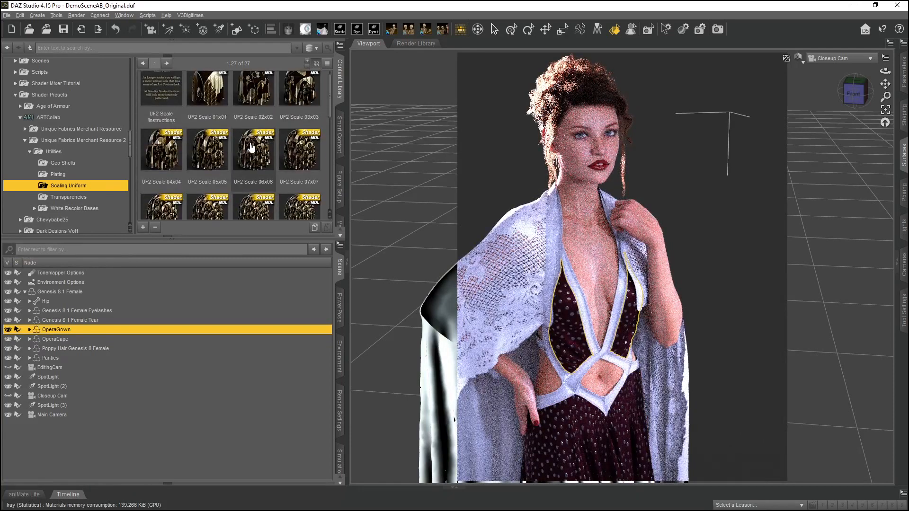
{"action": "scroll", "coordinate": [250, 142], "scroll_direction": "down", "scroll_amount": 3}
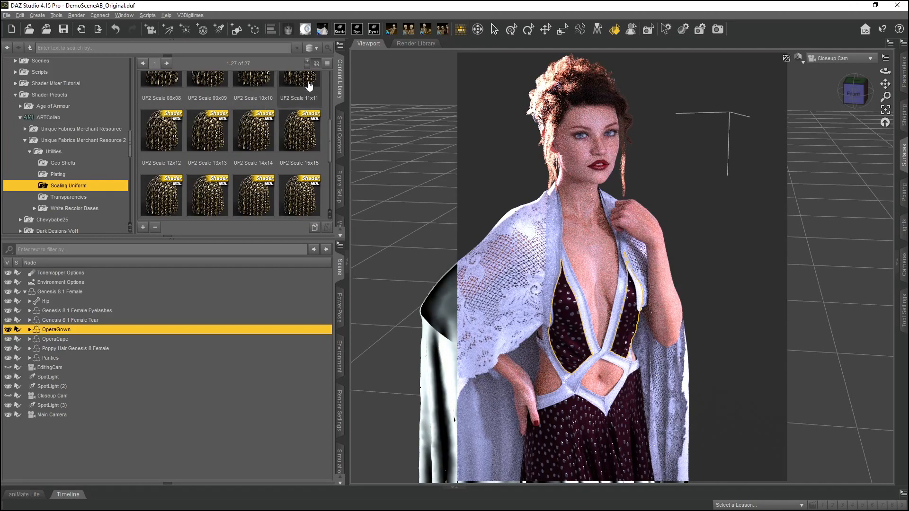
{"action": "double_click", "coordinate": [157, 145]}
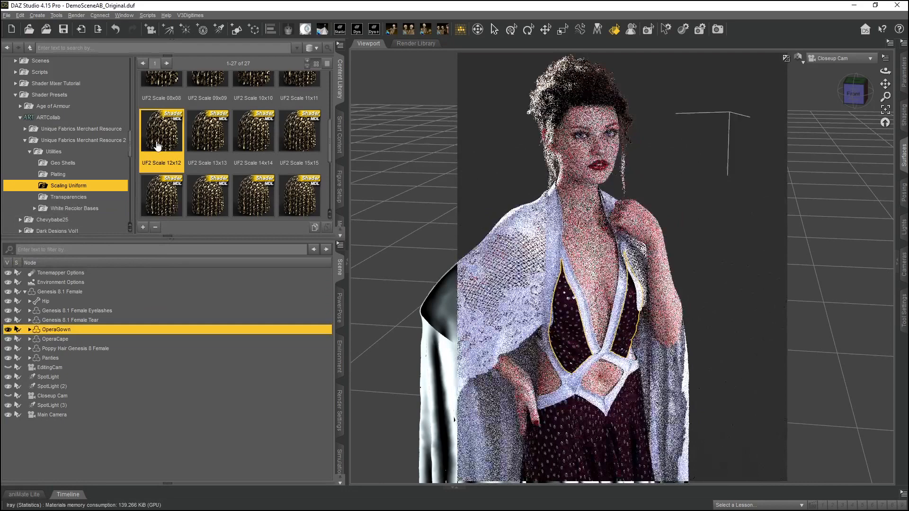
{"action": "double_click", "coordinate": [199, 141]}
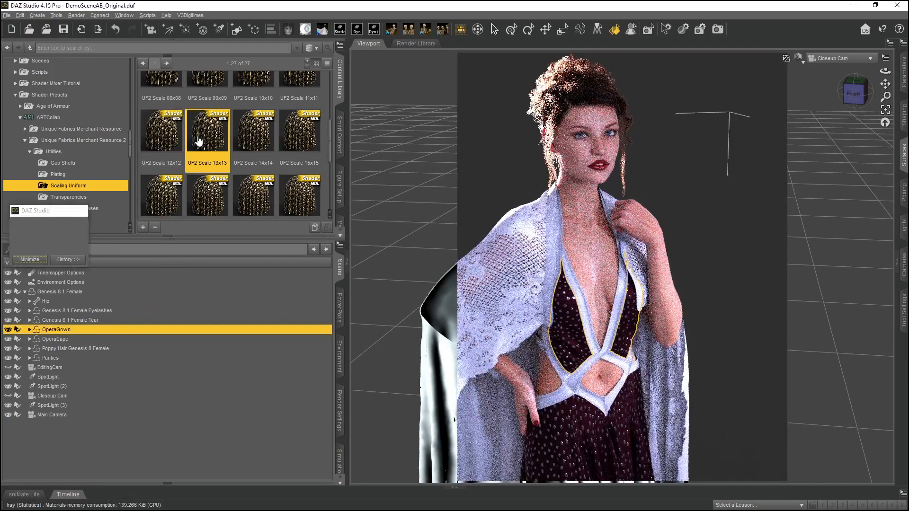
{"action": "mouse_move", "coordinate": [166, 134]}
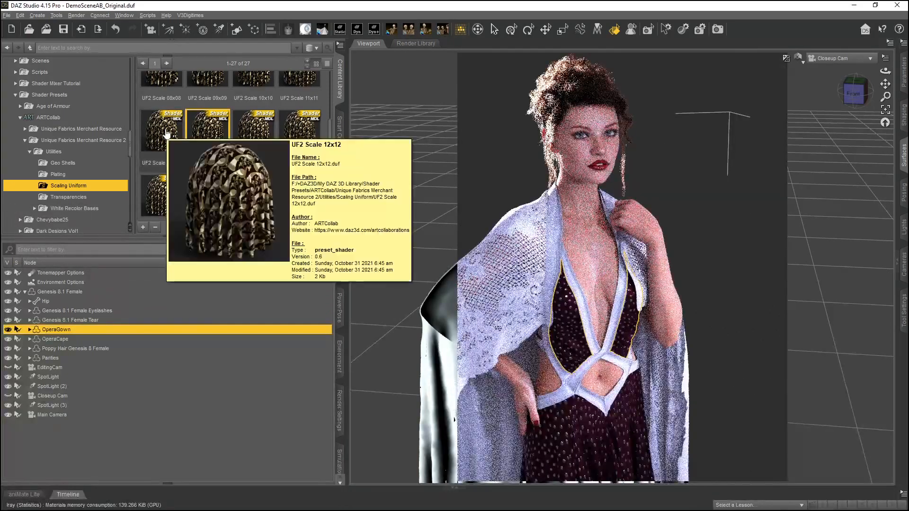
Step: From the Main Camera view, scale the TopPanels pattern with UF2 Scale 11x11, and replace it with UF2 Scale 10x10
{"action": "left_click", "coordinate": [835, 58]}
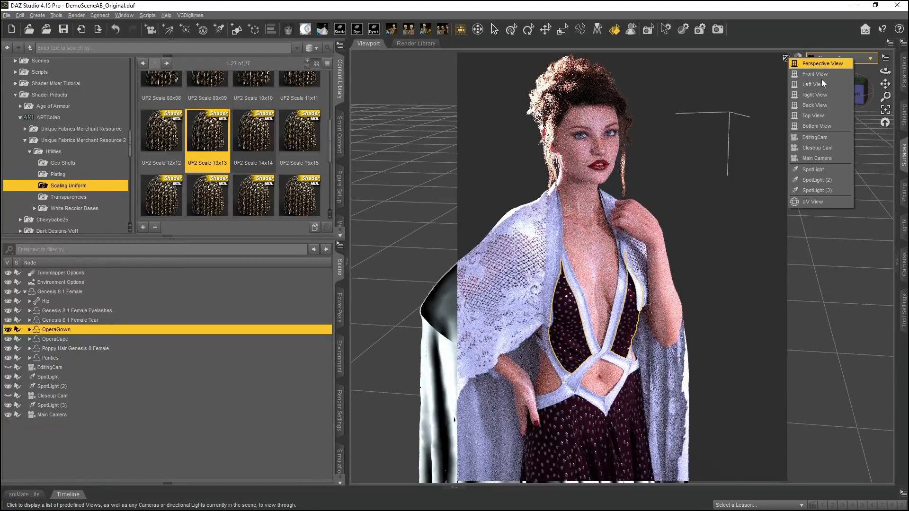
{"action": "left_click", "coordinate": [813, 158]}
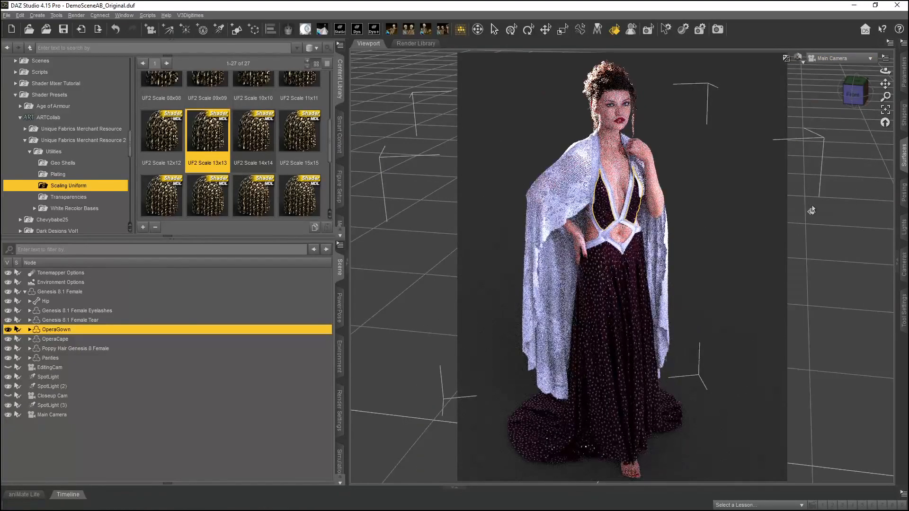
{"action": "double_click", "coordinate": [300, 87]}
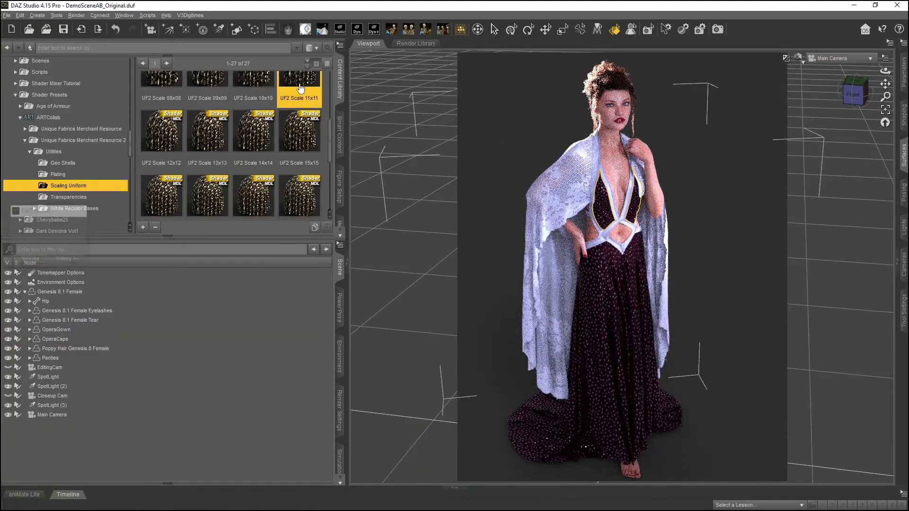
{"action": "left_click", "coordinate": [258, 88]}
{"action": "double_click", "coordinate": [258, 88]}
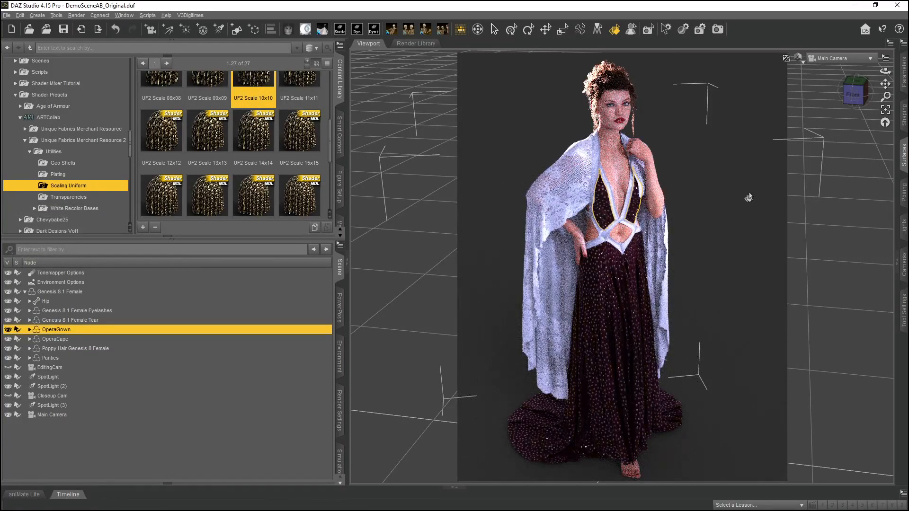
Step: Select the gown's Skirt and TopPanels surfaces together and apply the UF2 Beaded 01 Blue shader from Unique Fabrics Merchant Resource 2
{"action": "left_click", "coordinate": [494, 29]}
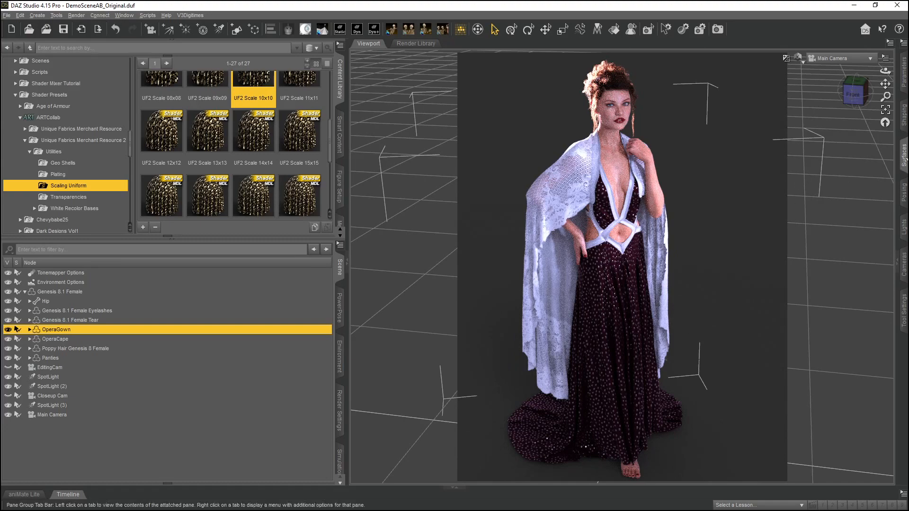
{"action": "left_click", "coordinate": [903, 157]}
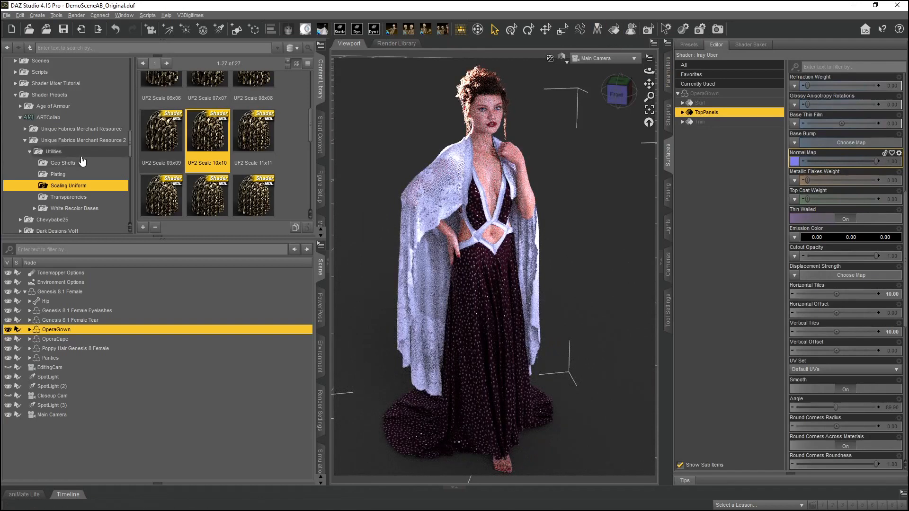
{"action": "left_click", "coordinate": [62, 142]}
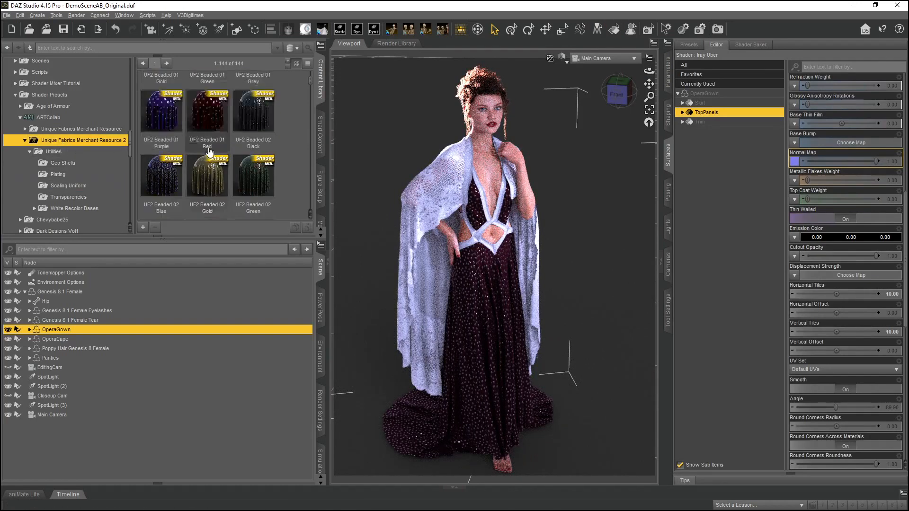
{"action": "left_click", "coordinate": [211, 95]}
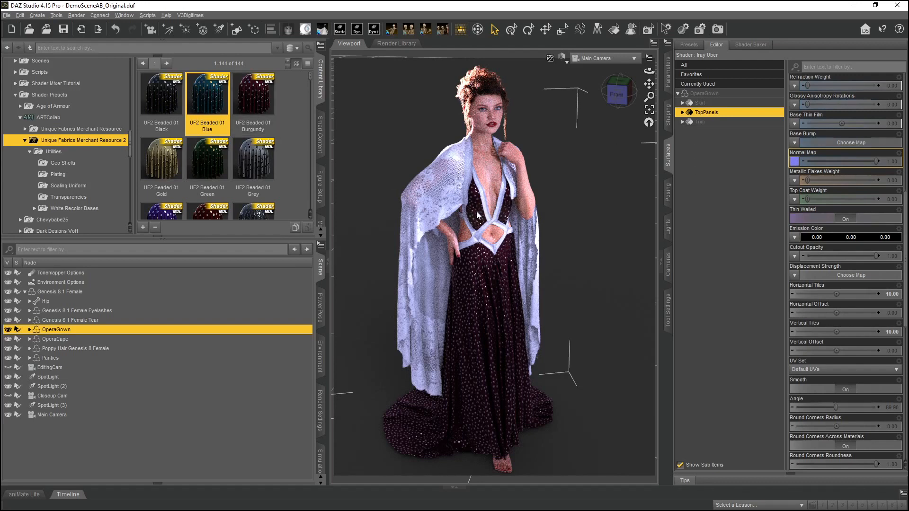
{"action": "left_click", "coordinate": [617, 33]}
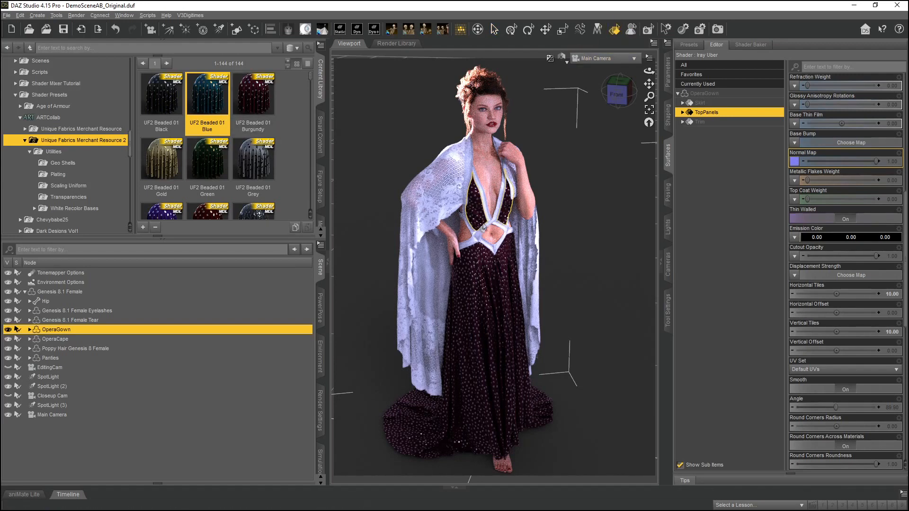
{"action": "left_click_drag", "start_coordinate": [208, 100], "coordinate": [474, 266]}
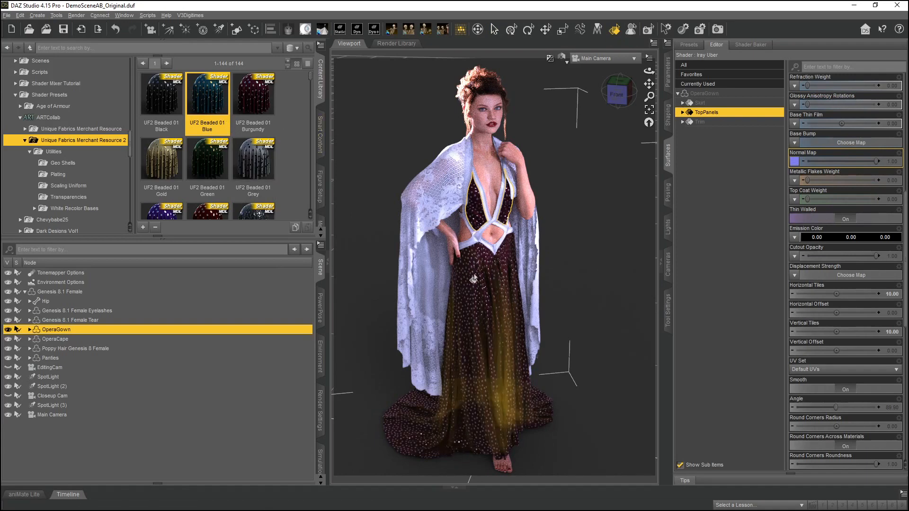
{"action": "left_click", "coordinate": [473, 280], "text": "ctrl"}
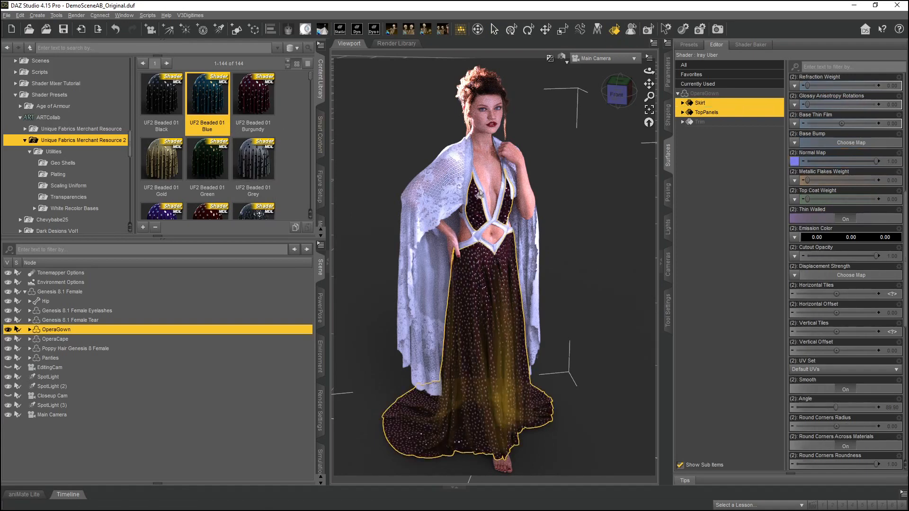
{"action": "double_click", "coordinate": [207, 86]}
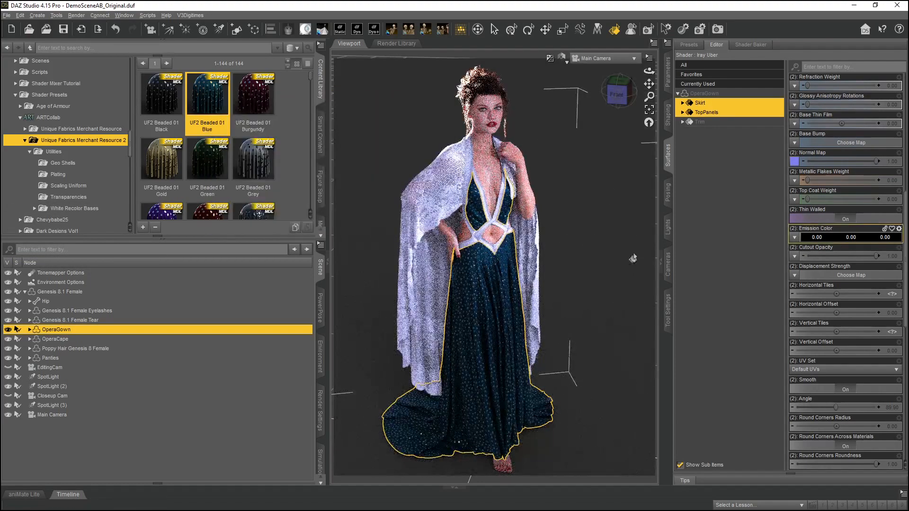
Step: Try the UF2 Beaded 01 Gold shader on the Skirt and TopPanels, and replace it with UF2 Beaded 01 Green
{"action": "scroll", "coordinate": [834, 299], "scroll_direction": "down", "scroll_amount": 3}
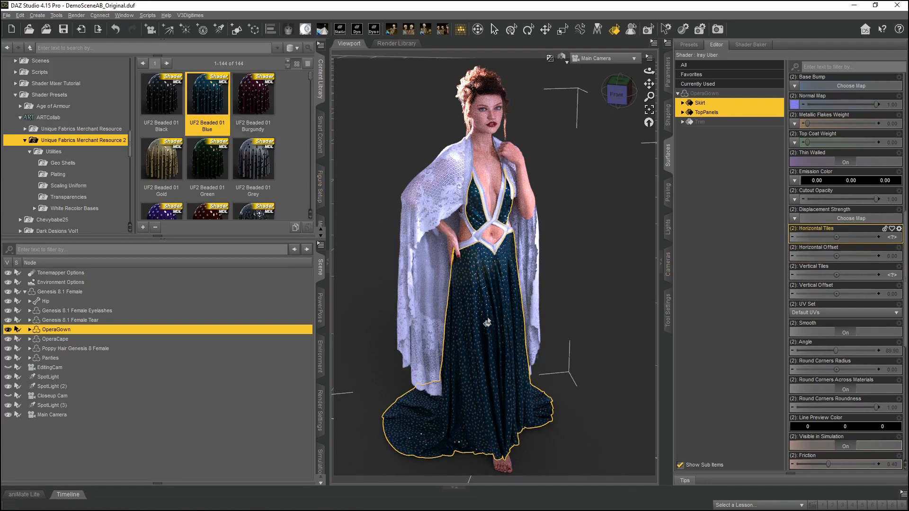
{"action": "left_click_drag", "start_coordinate": [487, 323], "coordinate": [488, 315]}
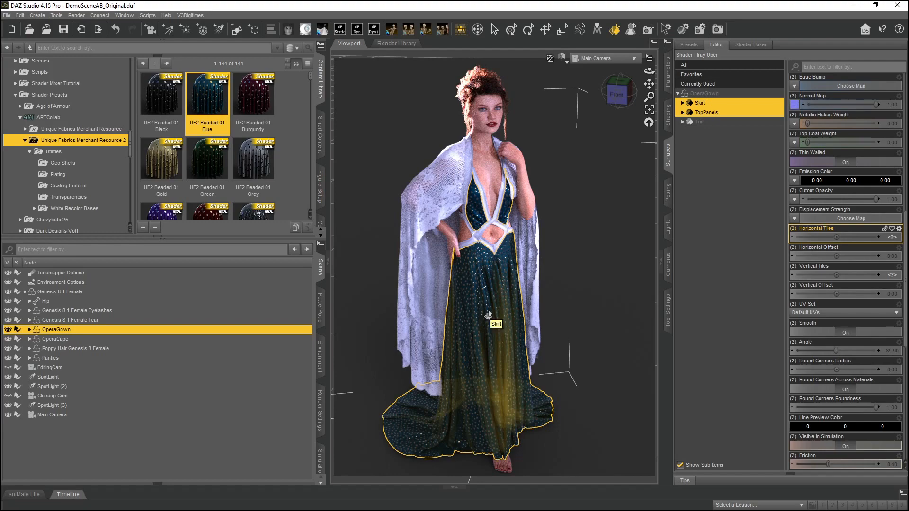
{"action": "double_click", "coordinate": [159, 155]}
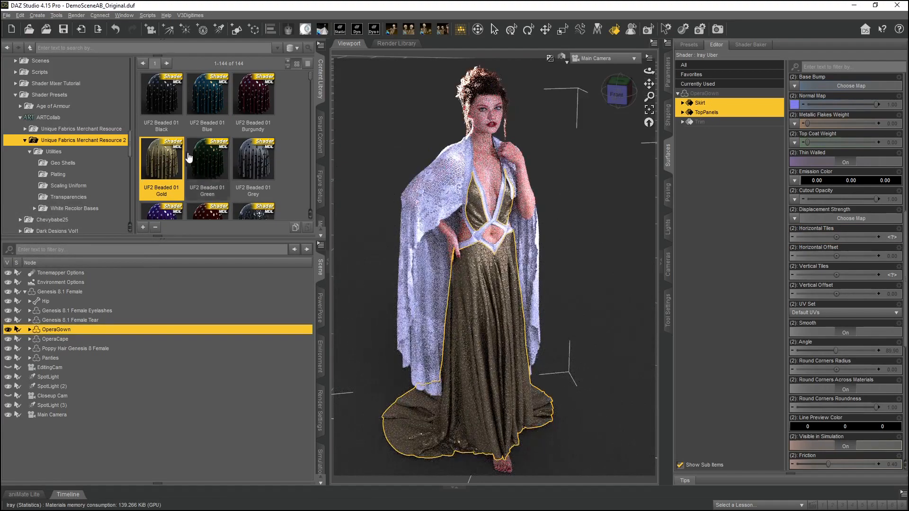
{"action": "double_click", "coordinate": [208, 155]}
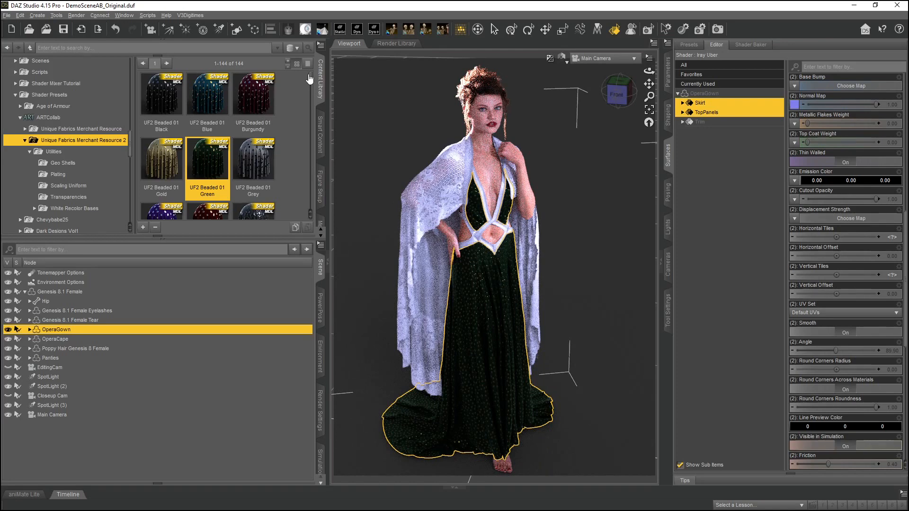
Step: Apply the red UF2 Beaded 02 shader to both the Skirt and TopPanels surfaces
{"action": "left_click_drag", "start_coordinate": [310, 79], "coordinate": [310, 86]}
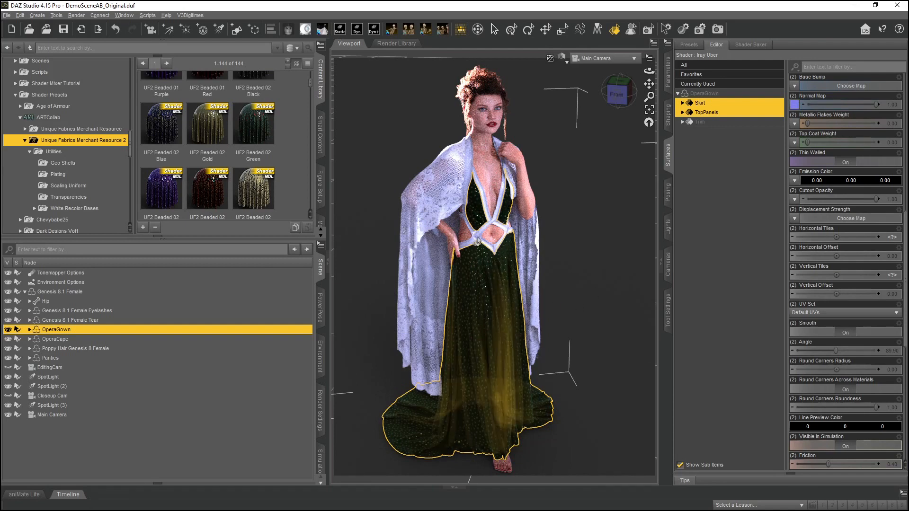
{"action": "scroll", "coordinate": [862, 237], "scroll_direction": "up", "scroll_amount": 10}
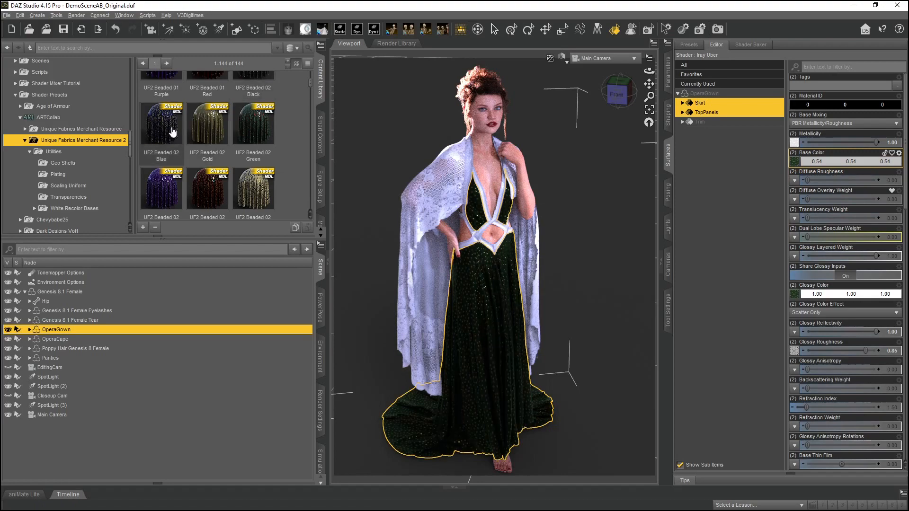
{"action": "double_click", "coordinate": [208, 192]}
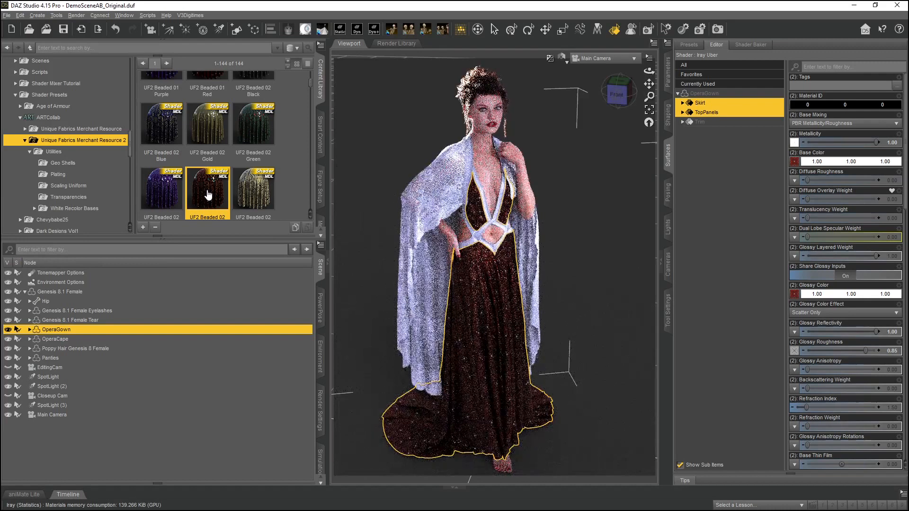
Step: Deselect the gown, examine its fabric pattern through the Closeup Cam, and return to the Main Camera view
{"action": "left_click", "coordinate": [494, 29]}
{"action": "left_click", "coordinate": [606, 71]}
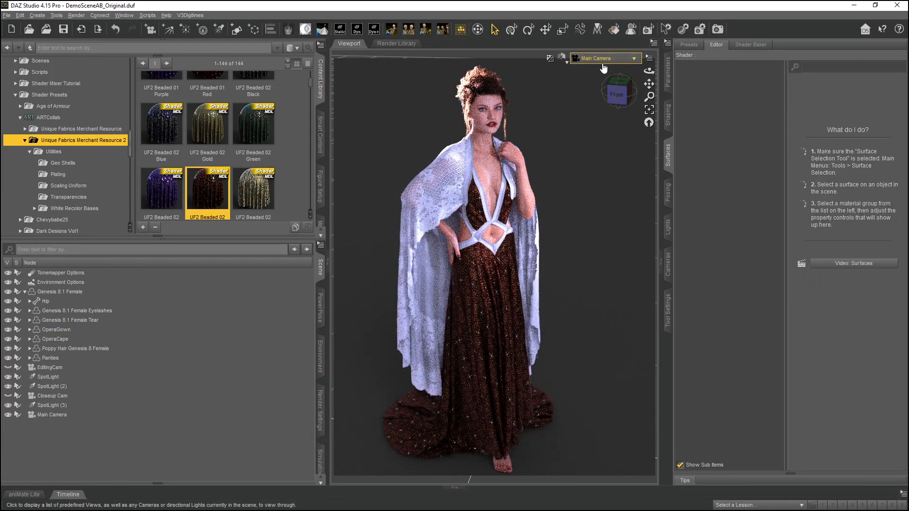
{"action": "left_click", "coordinate": [602, 62]}
{"action": "left_click", "coordinate": [591, 155]}
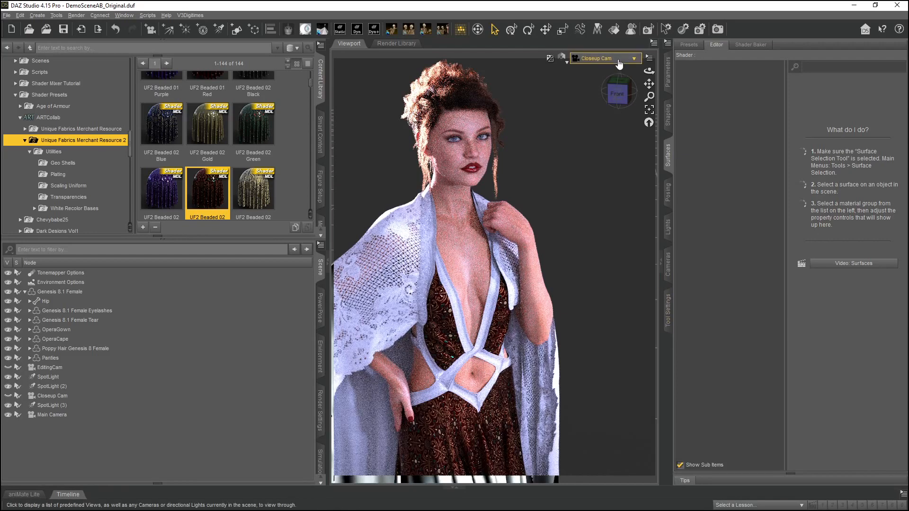
{"action": "left_click", "coordinate": [604, 62]}
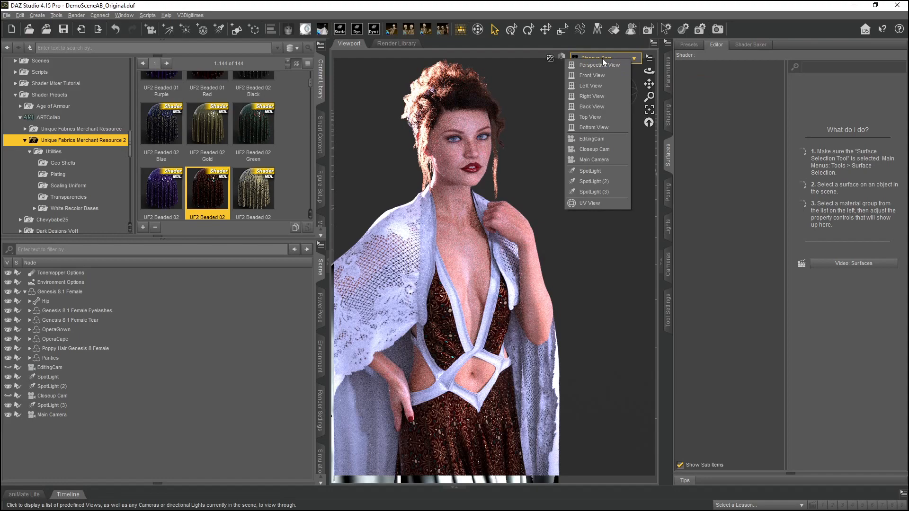
{"action": "left_click", "coordinate": [595, 159]}
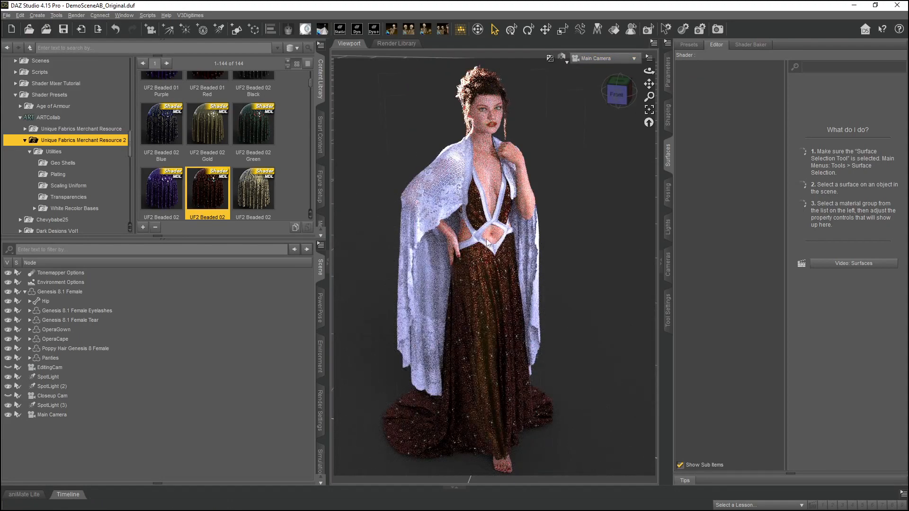
Step: Select only the gown's TopPanels surface and scale its fabric pattern with the UF2 Scale 04x04 preset
{"action": "left_click", "coordinate": [614, 29]}
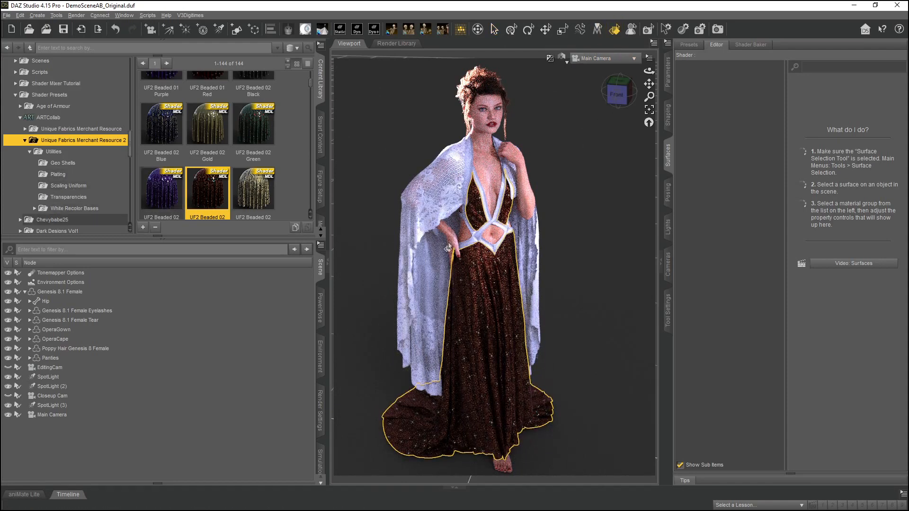
{"action": "left_click", "coordinate": [475, 224]}
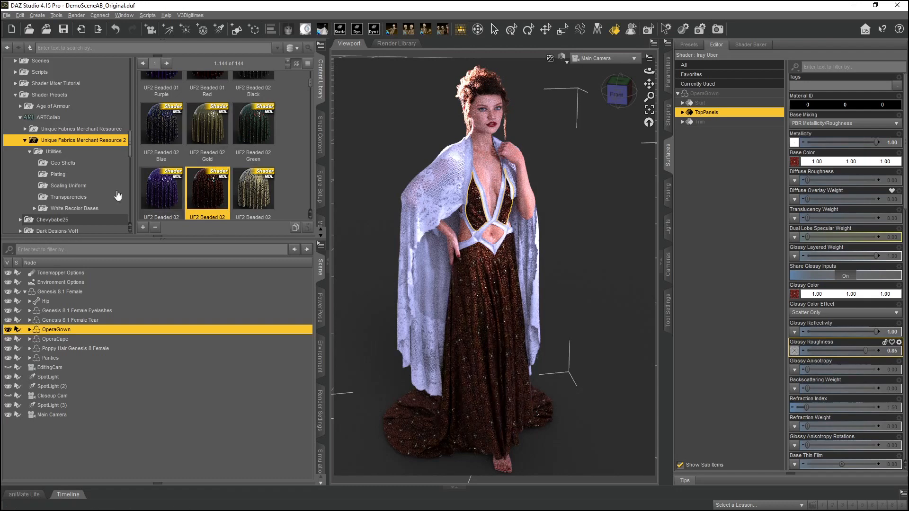
{"action": "left_click", "coordinate": [72, 186]}
{"action": "scroll", "coordinate": [230, 187], "scroll_direction": "up", "scroll_amount": 3}
{"action": "double_click", "coordinate": [208, 150]}
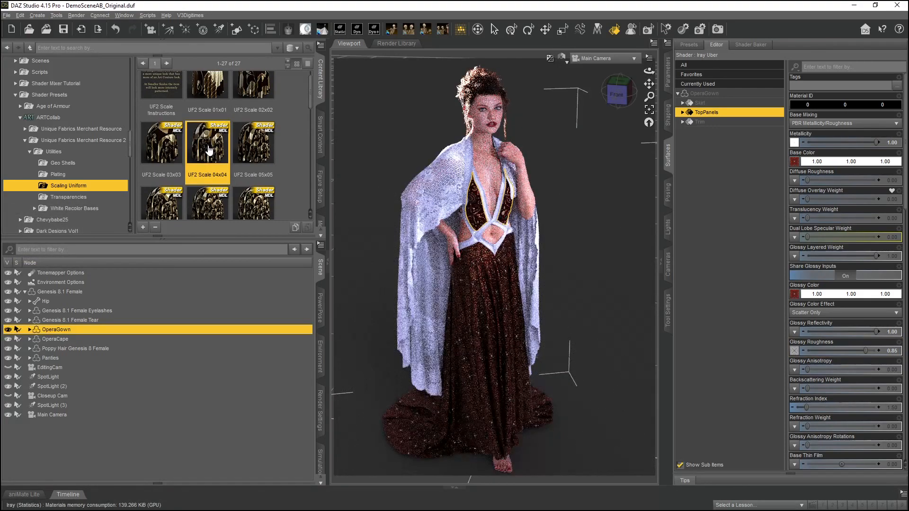
Step: Try the UF2 Scale 02x02 preset on the TopPanels surface, and replace it with UF2 Scale 03x03
{"action": "double_click", "coordinate": [254, 90]}
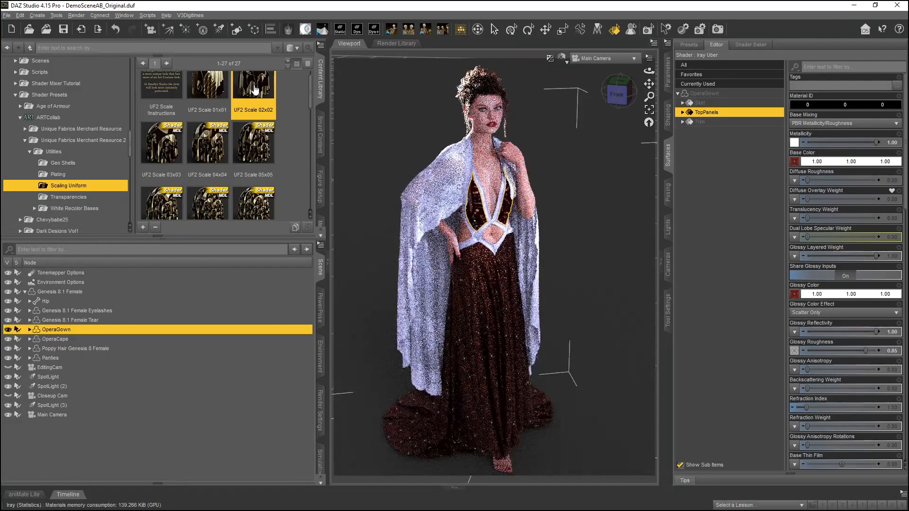
{"action": "double_click", "coordinate": [169, 137]}
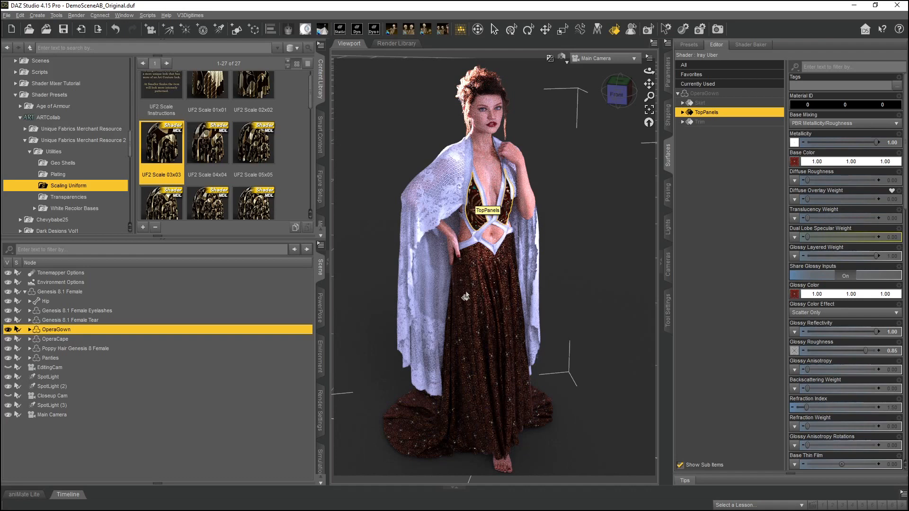
Step: Scale the Skirt's pattern with UF2 Scale 09x09, compare it through the Closeup Cam, refine it to UF2 Scale 10x10 and deselect the gown
{"action": "left_click", "coordinate": [464, 277]}
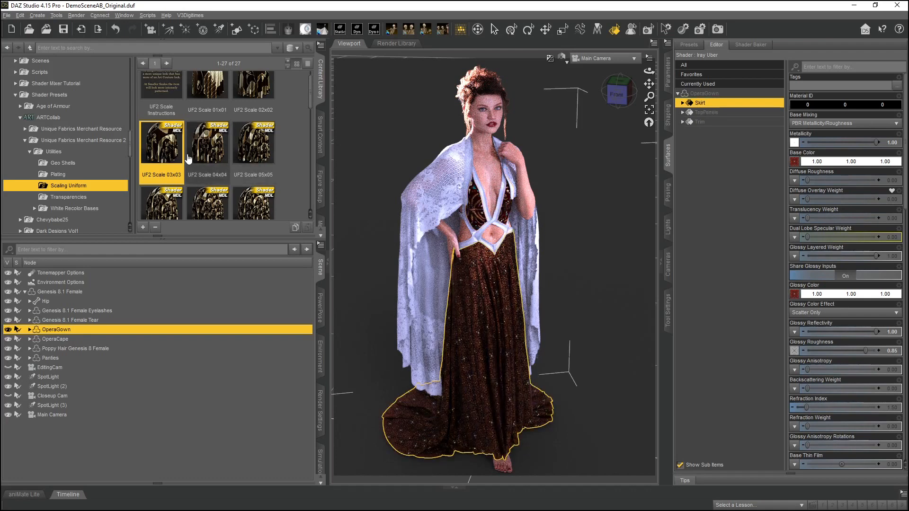
{"action": "scroll", "coordinate": [189, 158], "scroll_direction": "down", "scroll_amount": 3}
{"action": "double_click", "coordinate": [153, 127]}
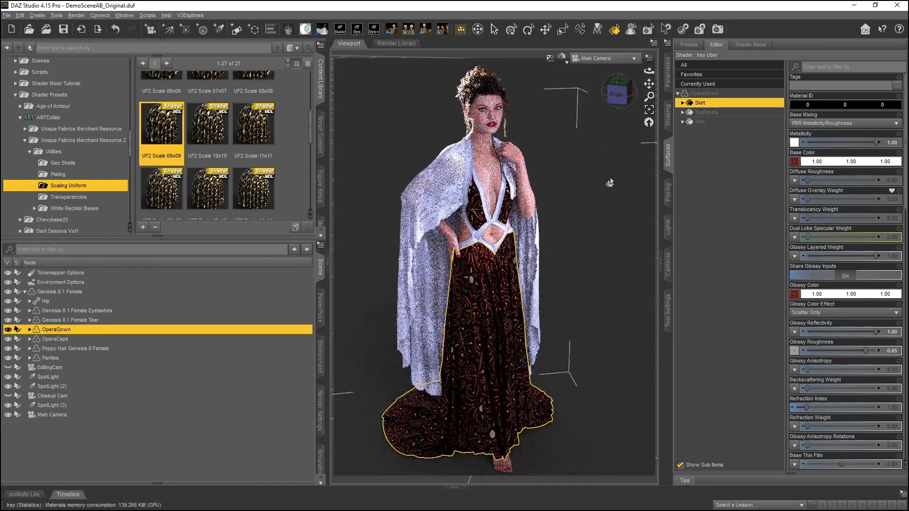
{"action": "left_click", "coordinate": [600, 57]}
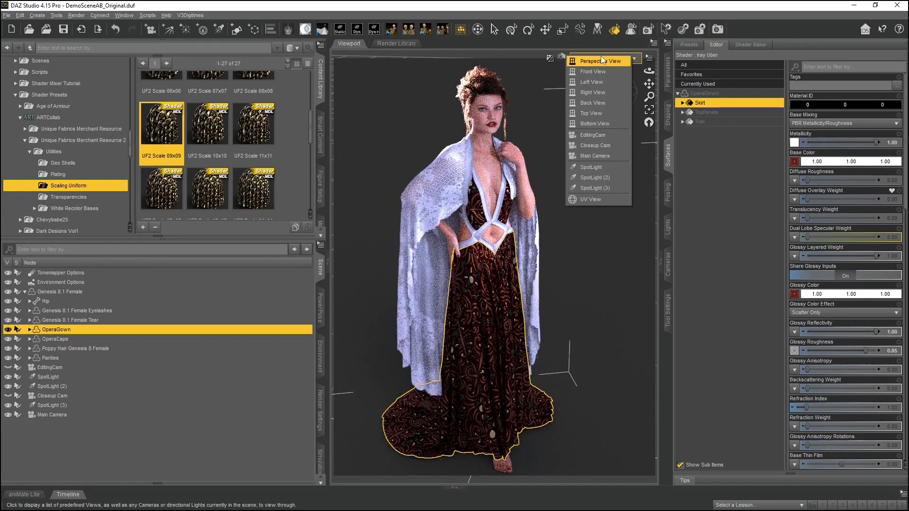
{"action": "left_click", "coordinate": [598, 146]}
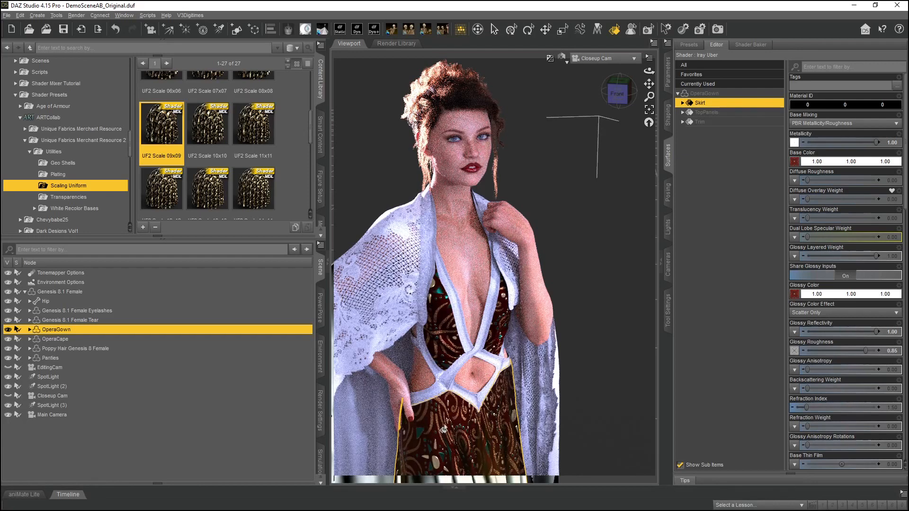
{"action": "double_click", "coordinate": [206, 131]}
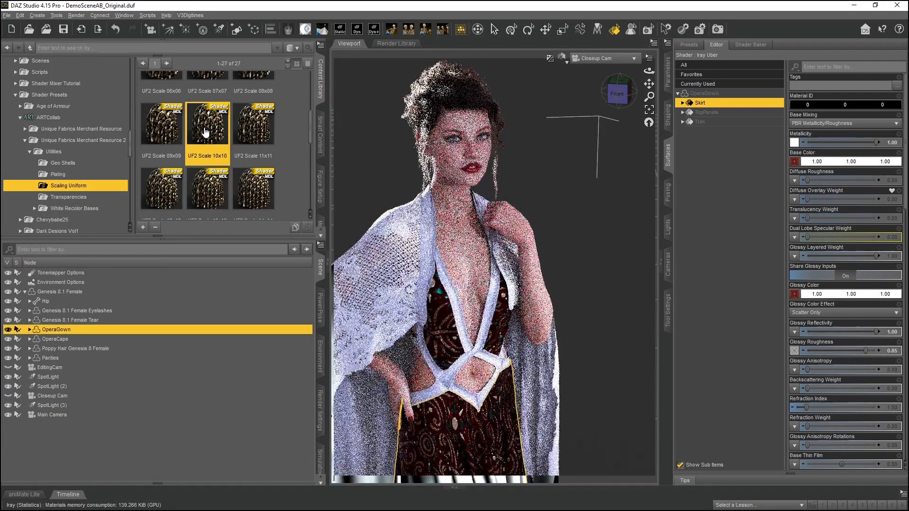
{"action": "left_click", "coordinate": [605, 235]}
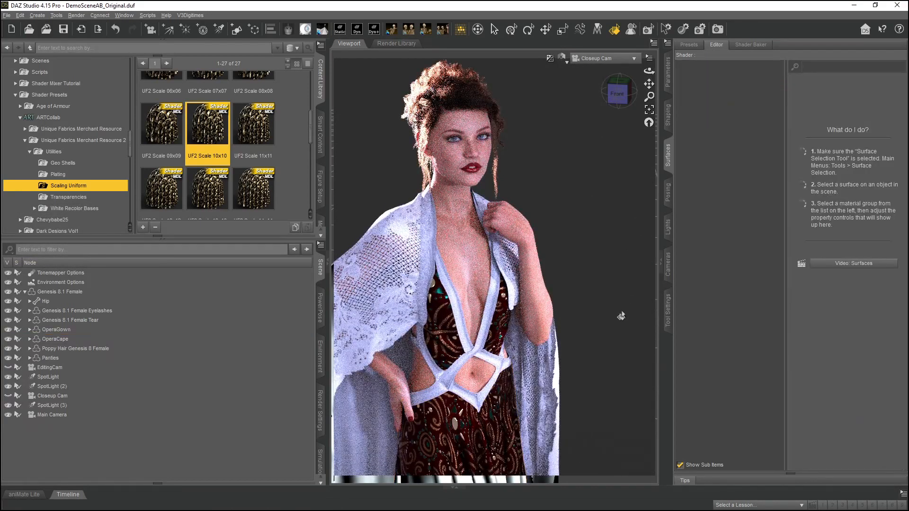
Step: Return to the Main Camera view and apply the UF2 Beaded 05 Red shader from Unique Fabrics Merchant Resource 2 to the Skirt and TopPanels
{"action": "left_click", "coordinate": [57, 141]}
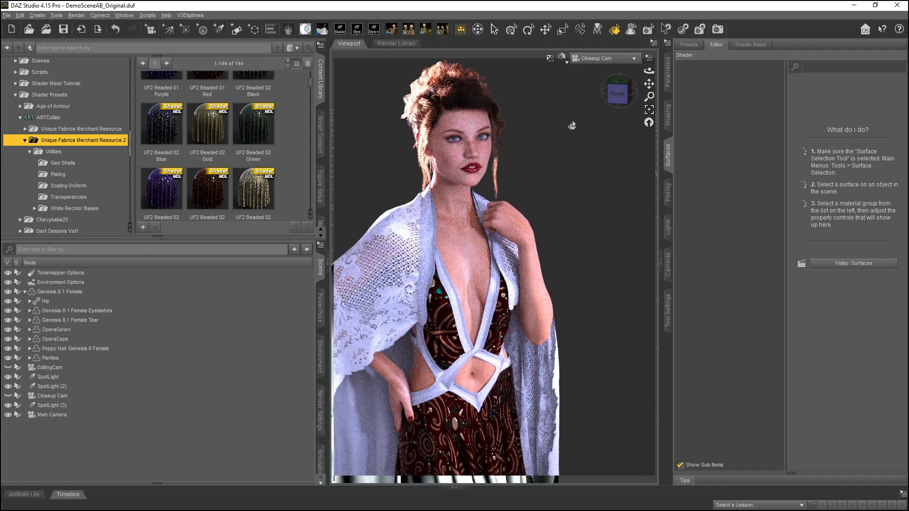
{"action": "left_click", "coordinate": [600, 61]}
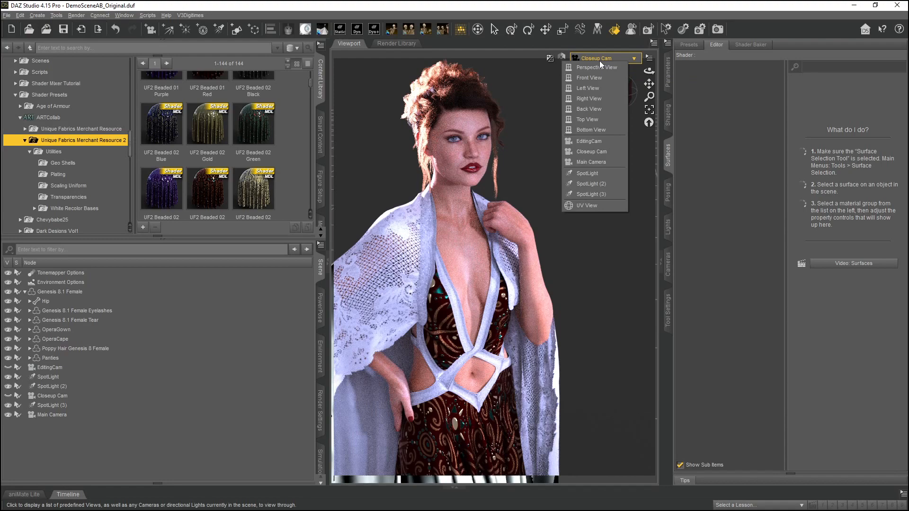
{"action": "left_click", "coordinate": [598, 162]}
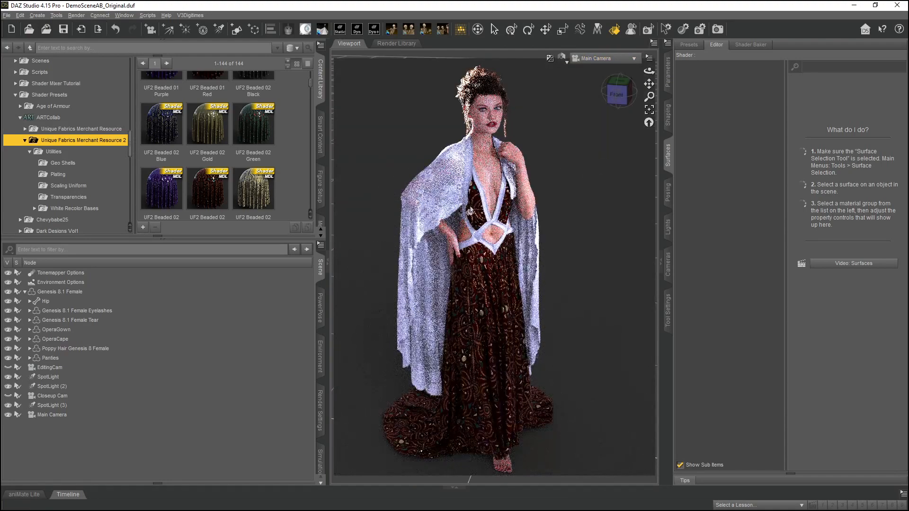
{"action": "left_click_drag", "start_coordinate": [310, 85], "coordinate": [310, 107]}
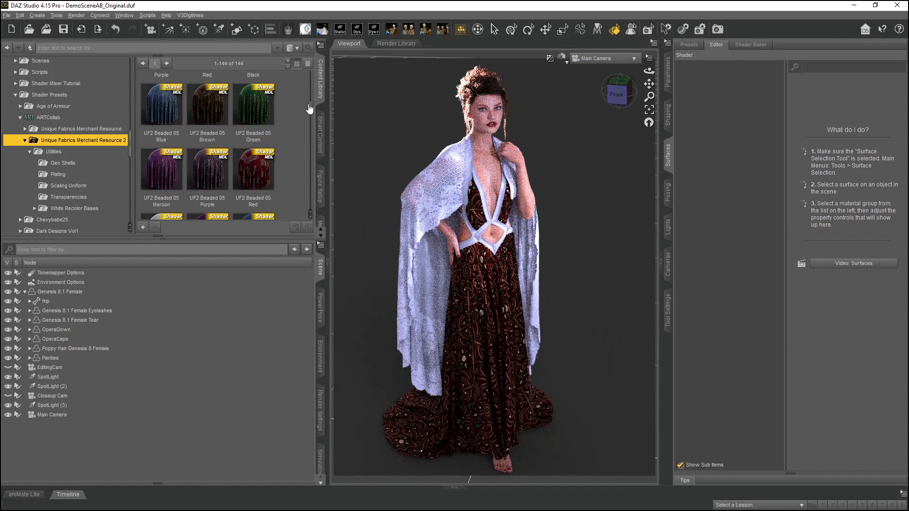
{"action": "left_click", "coordinate": [478, 217]}
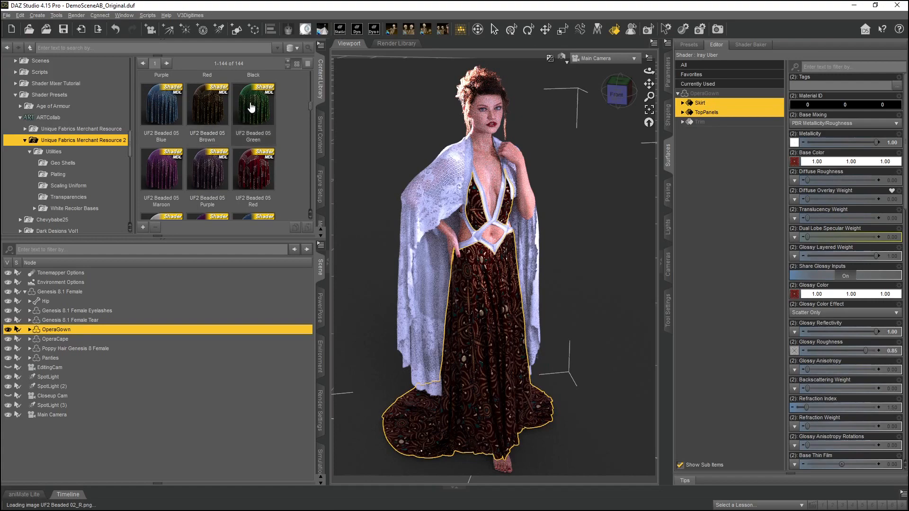
{"action": "double_click", "coordinate": [248, 171]}
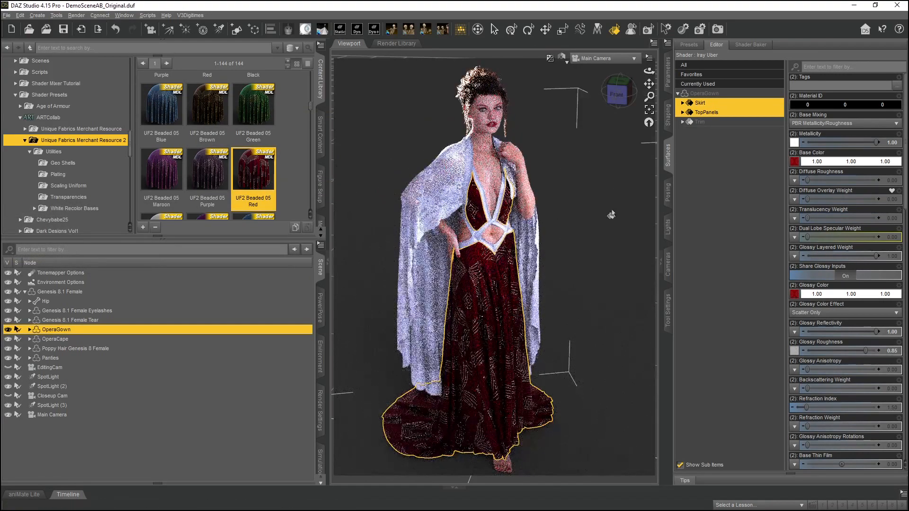
Step: Try the UF2 Beaded 06 Black shader on the Skirt and TopPanels, and replace it with UF2 Beaded 07 Gold
{"action": "scroll", "coordinate": [253, 167], "scroll_direction": "down", "scroll_amount": 3}
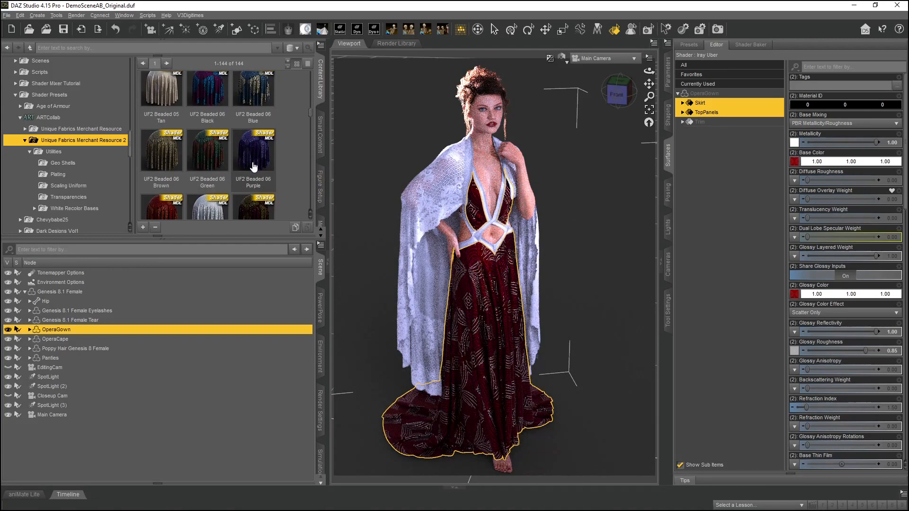
{"action": "double_click", "coordinate": [208, 86]}
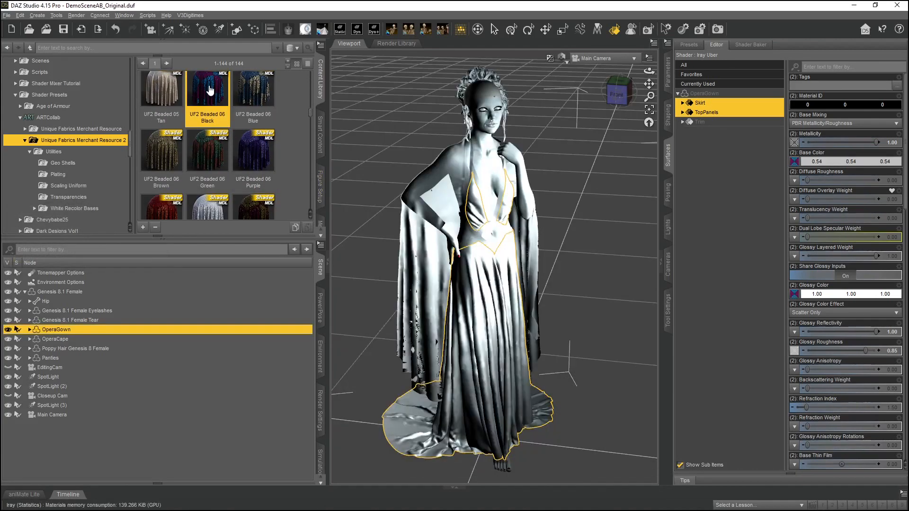
{"action": "left_click", "coordinate": [494, 29]}
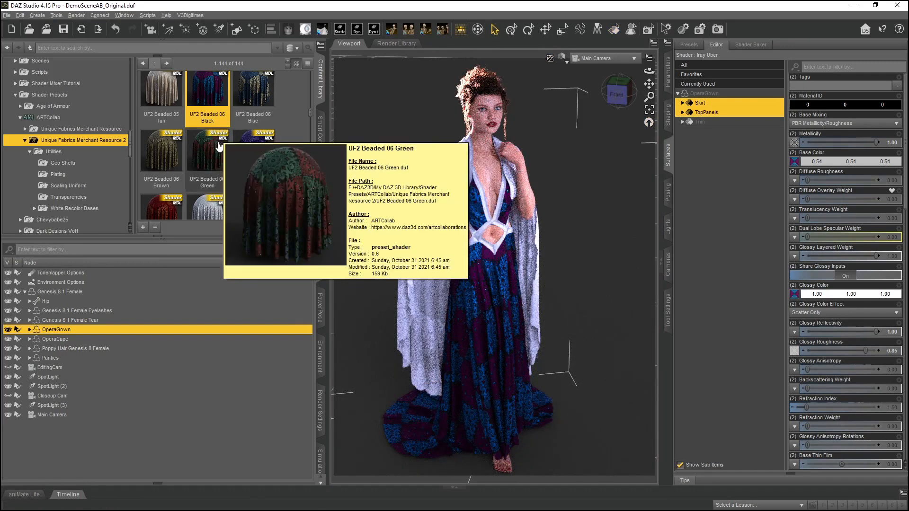
{"action": "scroll", "coordinate": [219, 147], "scroll_direction": "down", "scroll_amount": 3}
{"action": "double_click", "coordinate": [253, 133]}
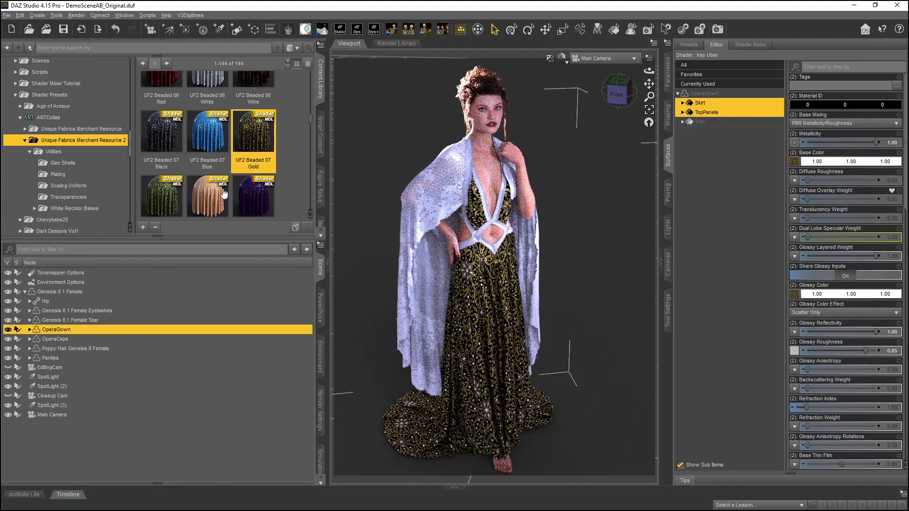
Step: Apply the UF2 Pattern 04 Red shader to both the Skirt and TopPanels surfaces
{"action": "mouse_move", "coordinate": [202, 169]}
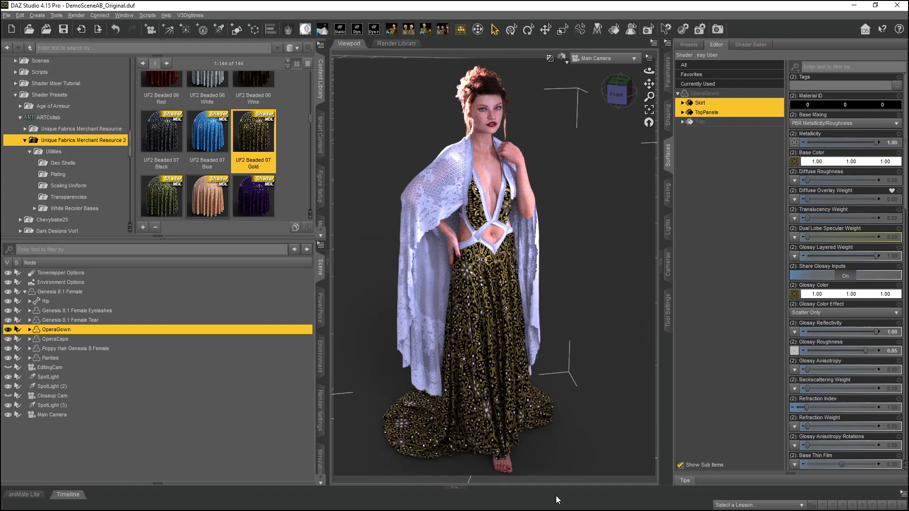
{"action": "scroll", "coordinate": [848, 359], "scroll_direction": "down", "scroll_amount": 4}
{"action": "scroll", "coordinate": [848, 358], "scroll_direction": "down", "scroll_amount": 3}
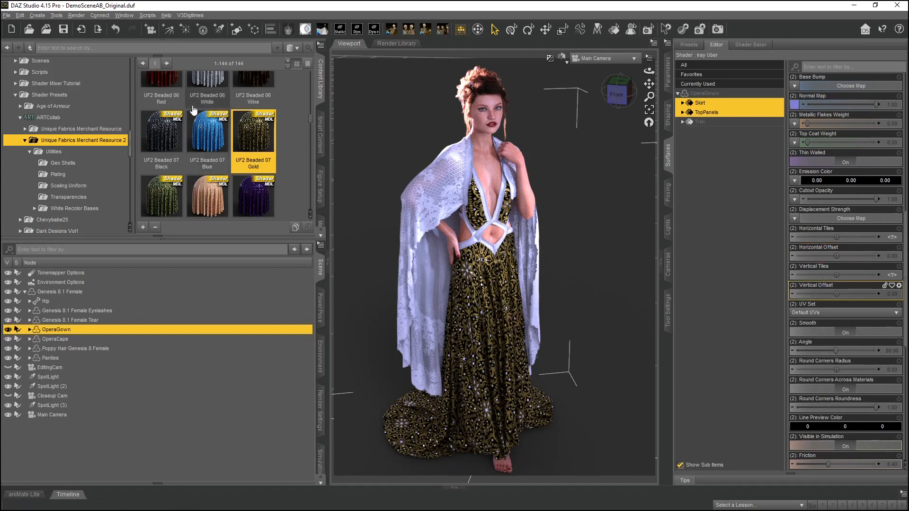
{"action": "scroll", "coordinate": [252, 163], "scroll_direction": "down", "scroll_amount": 6}
{"action": "scroll", "coordinate": [251, 164], "scroll_direction": "down", "scroll_amount": 8}
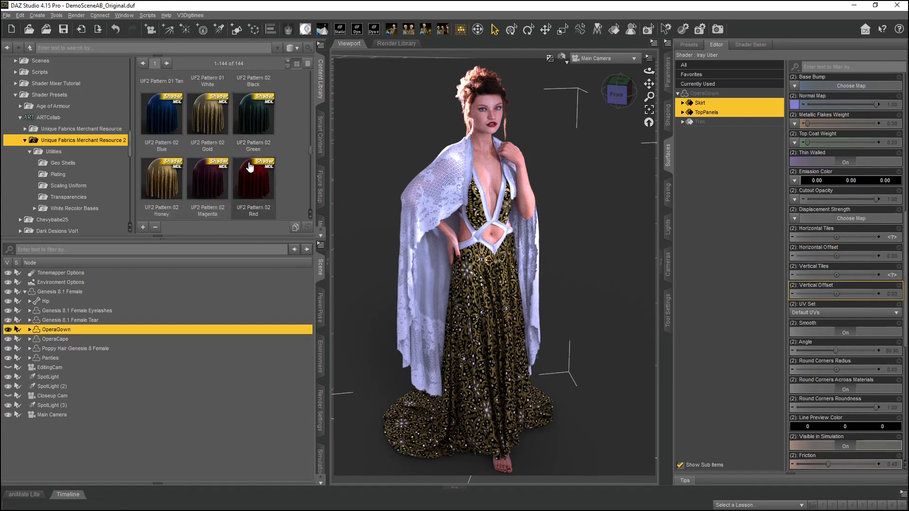
{"action": "scroll", "coordinate": [250, 165], "scroll_direction": "down", "scroll_amount": 1}
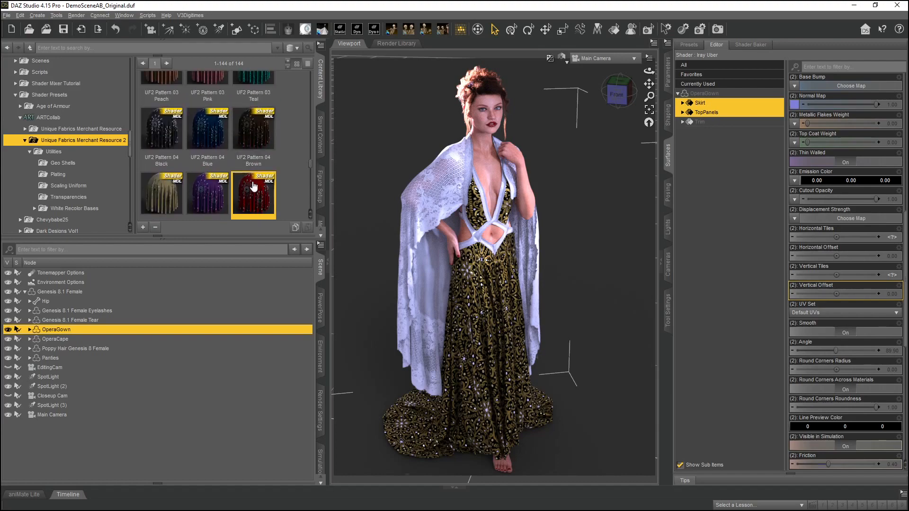
{"action": "scroll", "coordinate": [260, 196], "scroll_direction": "down", "scroll_amount": 1}
{"action": "left_click", "coordinate": [255, 185]}
{"action": "double_click", "coordinate": [254, 186]}
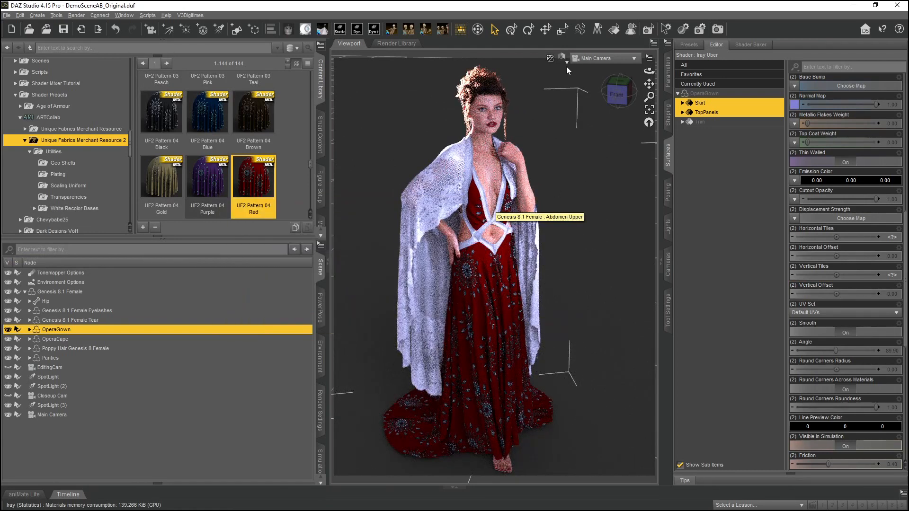
Step: Select only the TopPanels surface, try the UF2 Scale 02x02 preset on it, and replace it with UF2 Scale 01x01
{"action": "left_click", "coordinate": [614, 29]}
{"action": "left_click", "coordinate": [474, 217]}
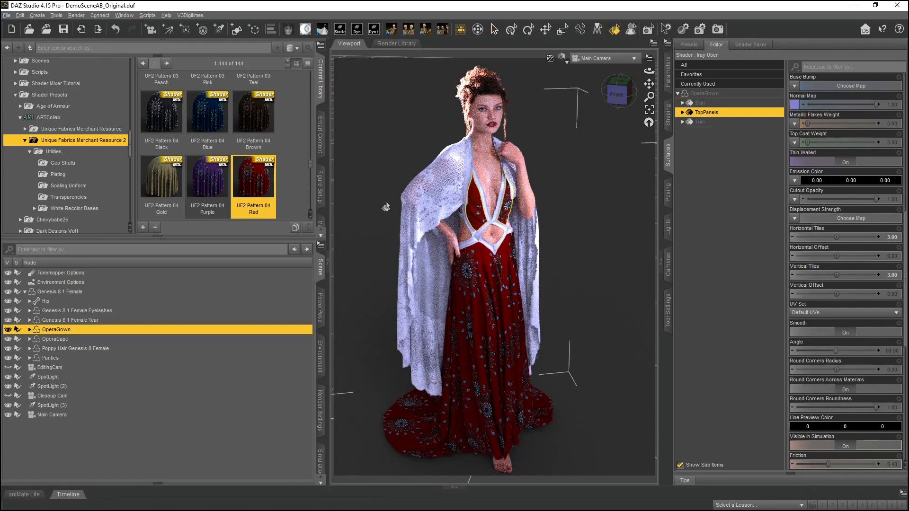
{"action": "left_click", "coordinate": [66, 185]}
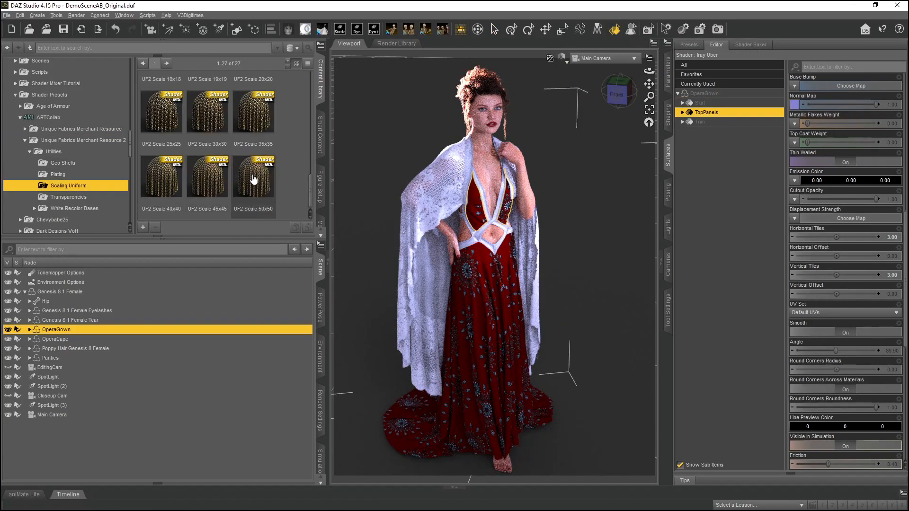
{"action": "double_click", "coordinate": [258, 109]}
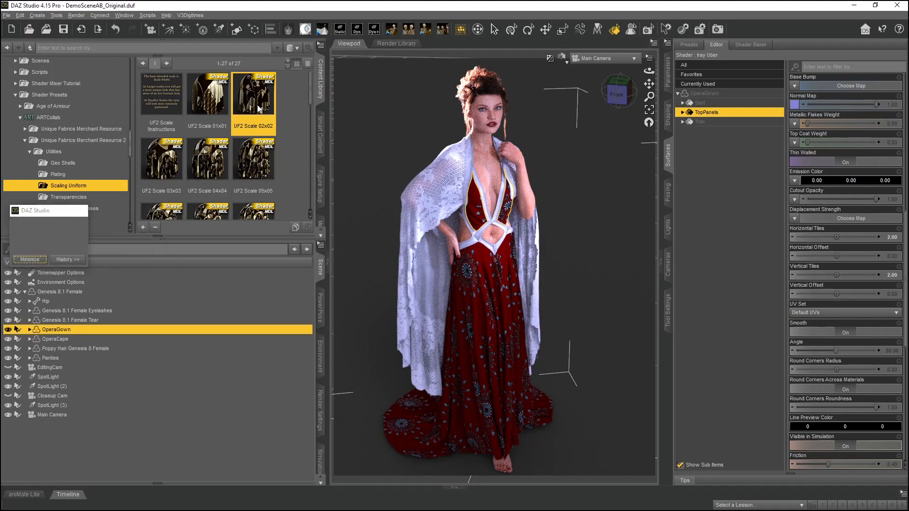
{"action": "double_click", "coordinate": [221, 97]}
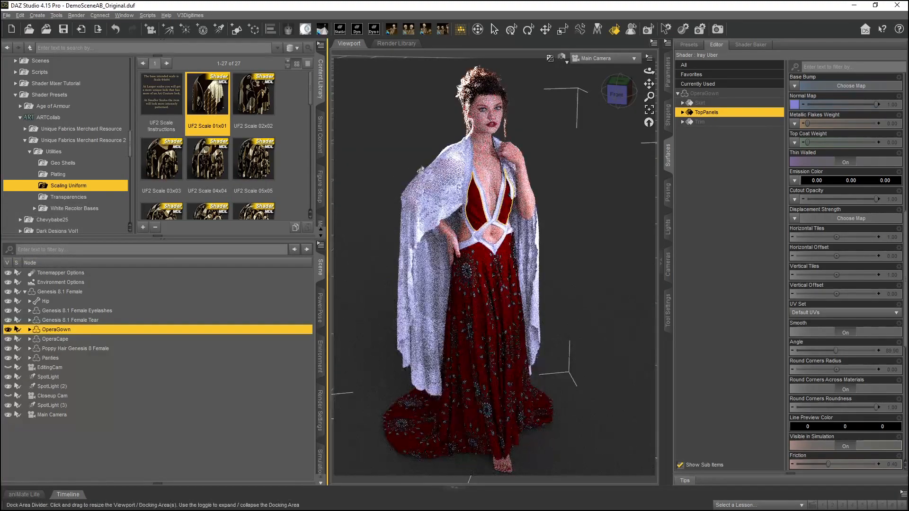
Step: Scale the Skirt's fabric pattern with the UF2 Scale 03x03 preset, and deselect the gown after checking the TopPanels
{"action": "left_click", "coordinate": [487, 293]}
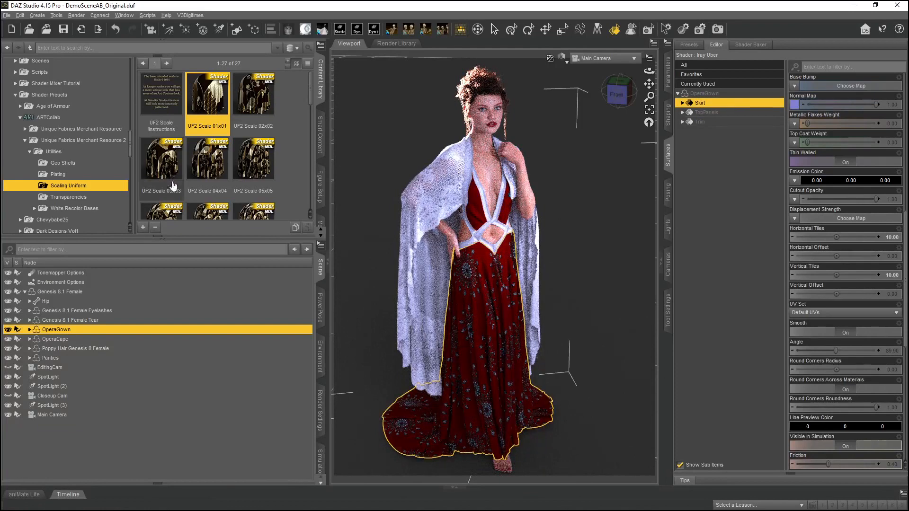
{"action": "double_click", "coordinate": [162, 169]}
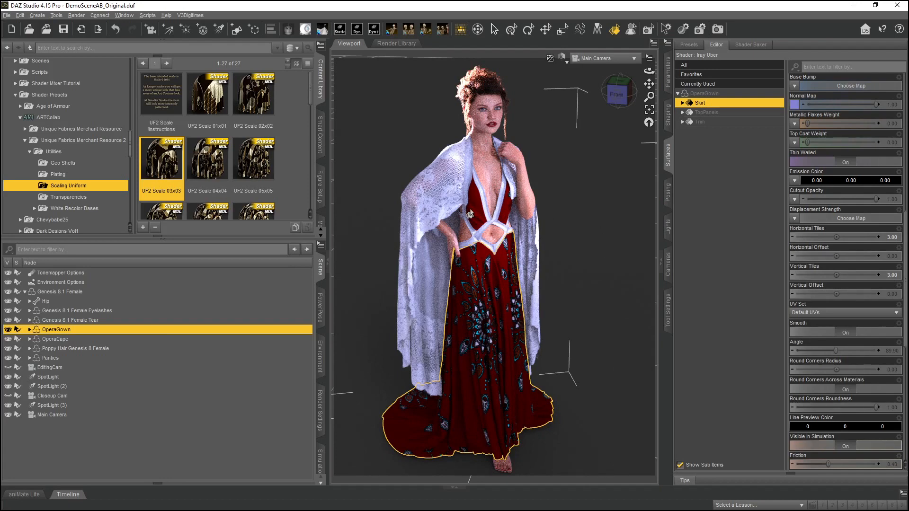
{"action": "left_click", "coordinate": [479, 212]}
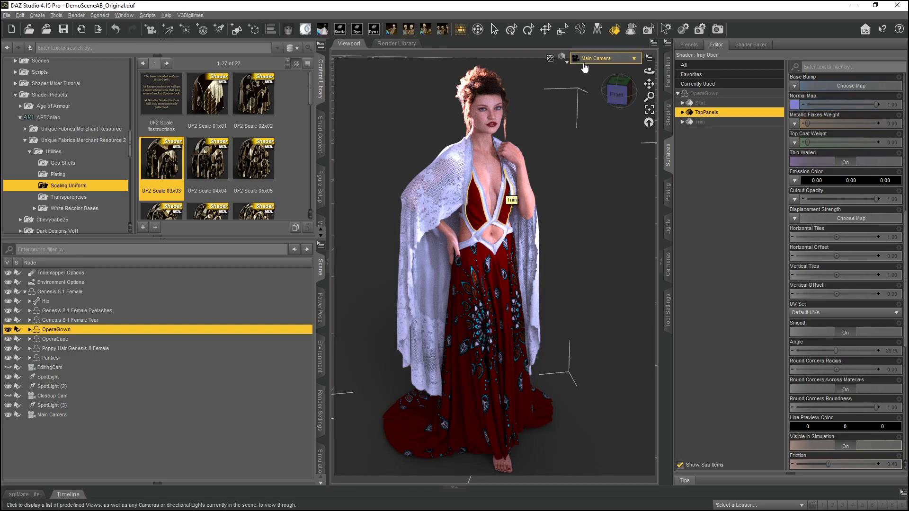
{"action": "left_click", "coordinate": [605, 153]}
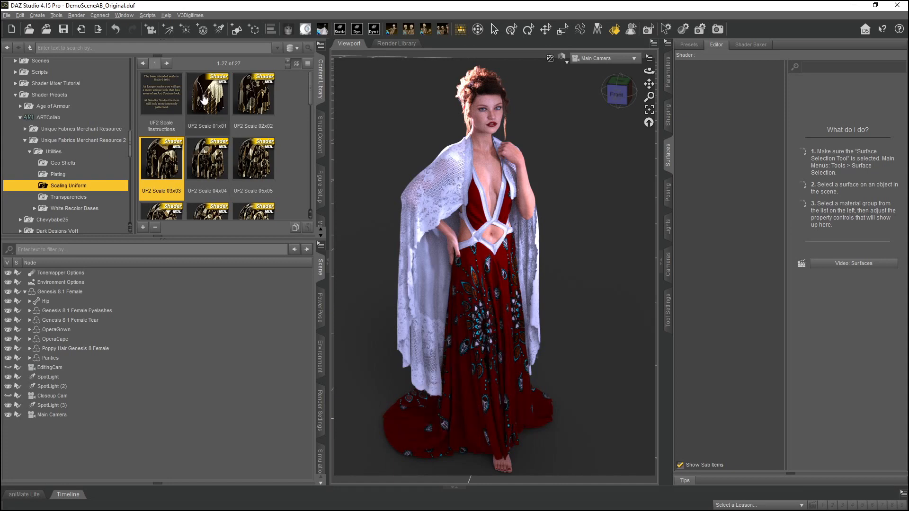
Step: Look over the uniform scale presets and select the gown's Skirt surface to examine its tiling values
{"action": "mouse_move", "coordinate": [256, 93]}
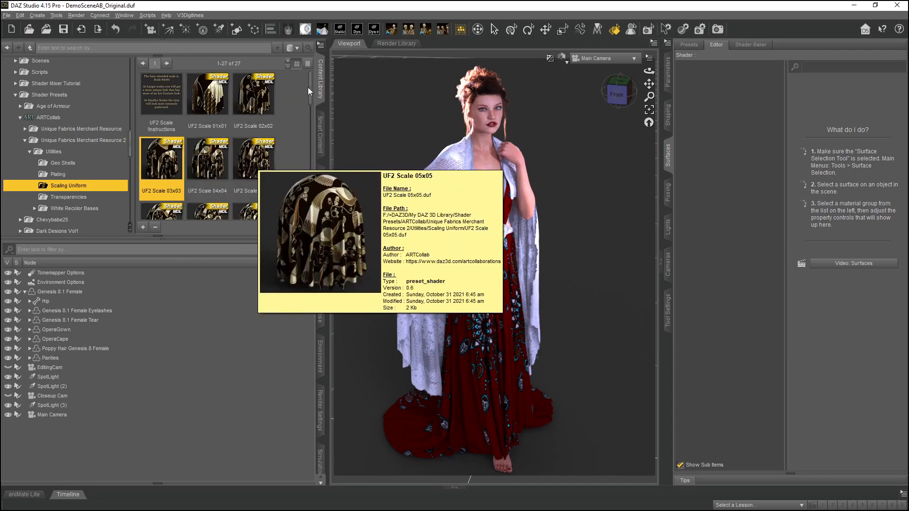
{"action": "scroll", "coordinate": [312, 92], "scroll_direction": "down", "scroll_amount": 1}
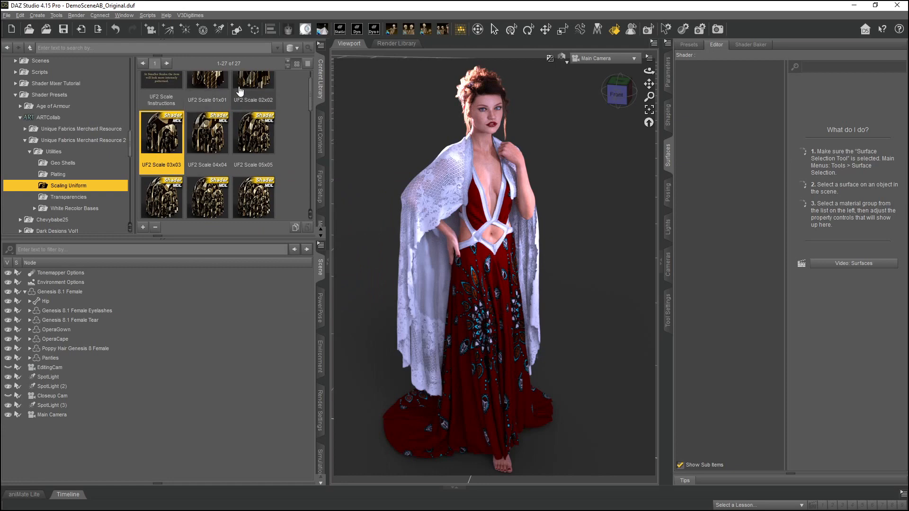
{"action": "scroll", "coordinate": [220, 140], "scroll_direction": "up", "scroll_amount": 1}
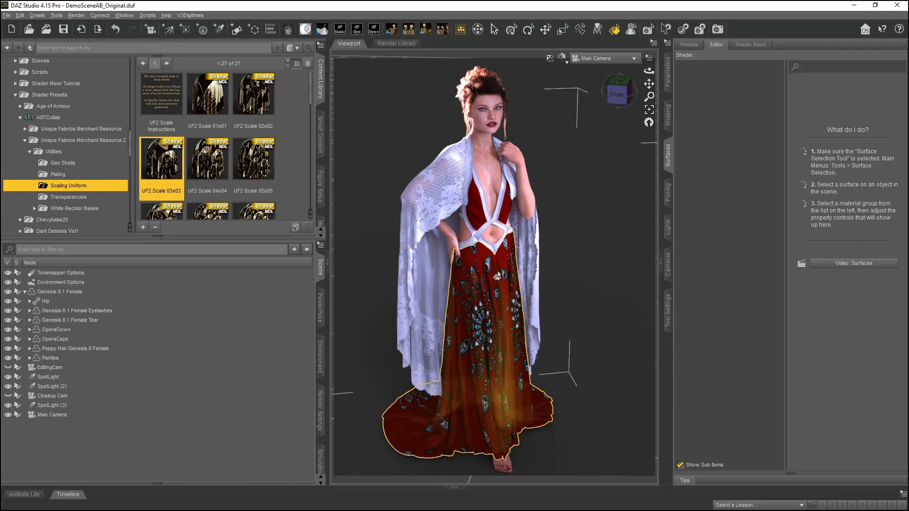
{"action": "left_click", "coordinate": [514, 284]}
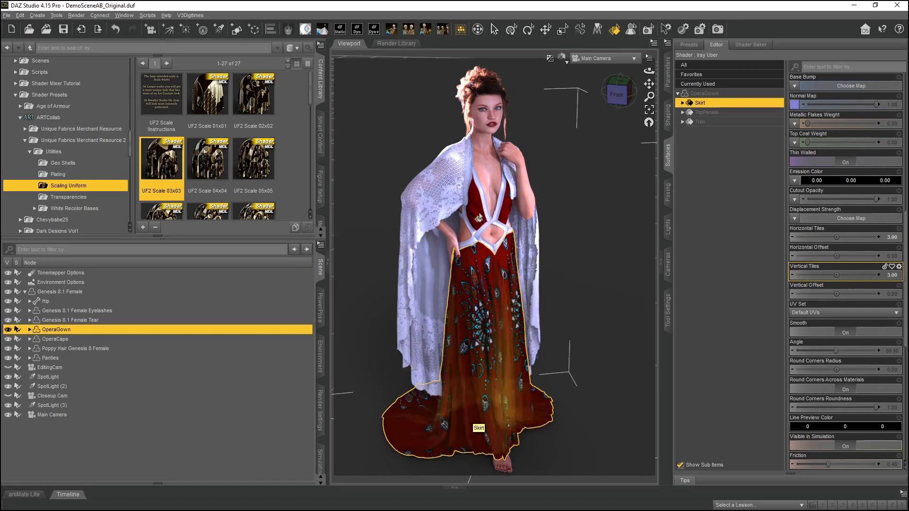
Step: Select the gown's TopPanels surface and shift its fabric pattern by setting the horizontal offset to 0.43
{"action": "left_click", "coordinate": [496, 216]}
{"action": "left_click_drag", "start_coordinate": [495, 247], "coordinate": [480, 261]}
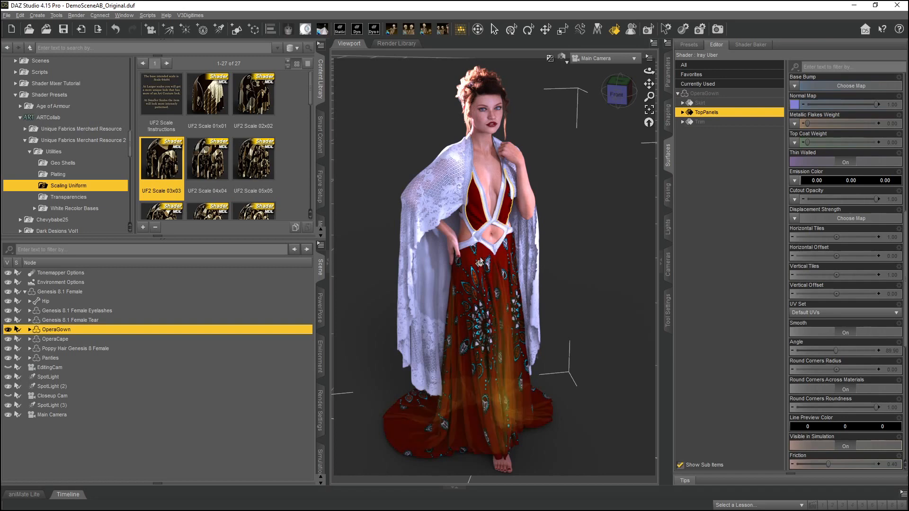
{"action": "mouse_move", "coordinate": [479, 347]}
{"action": "left_mouse_down"}
{"action": "mouse_move", "coordinate": [479, 205]}
{"action": "mouse_move", "coordinate": [488, 300]}
{"action": "mouse_move", "coordinate": [479, 220]}
{"action": "mouse_move", "coordinate": [478, 335]}
{"action": "left_mouse_up"}
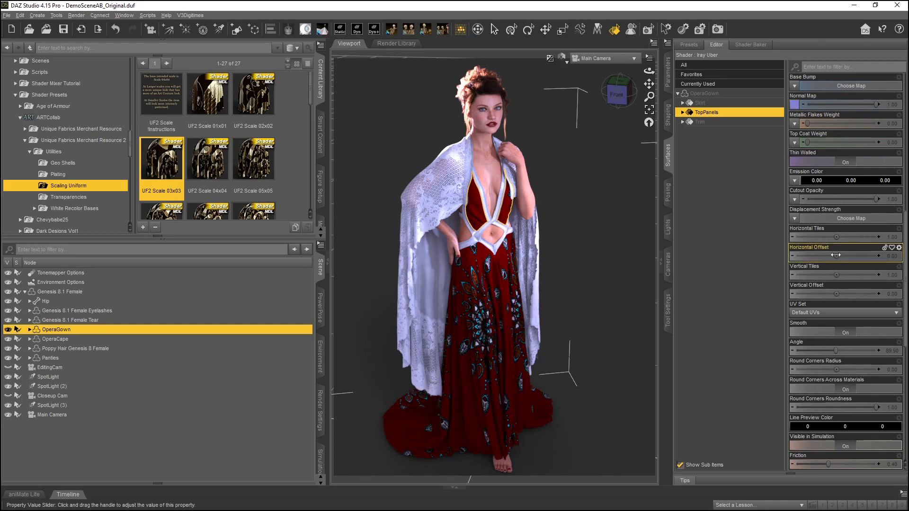
{"action": "mouse_move", "coordinate": [836, 255]}
{"action": "left_click_drag", "start_coordinate": [836, 255], "coordinate": [838, 255]}
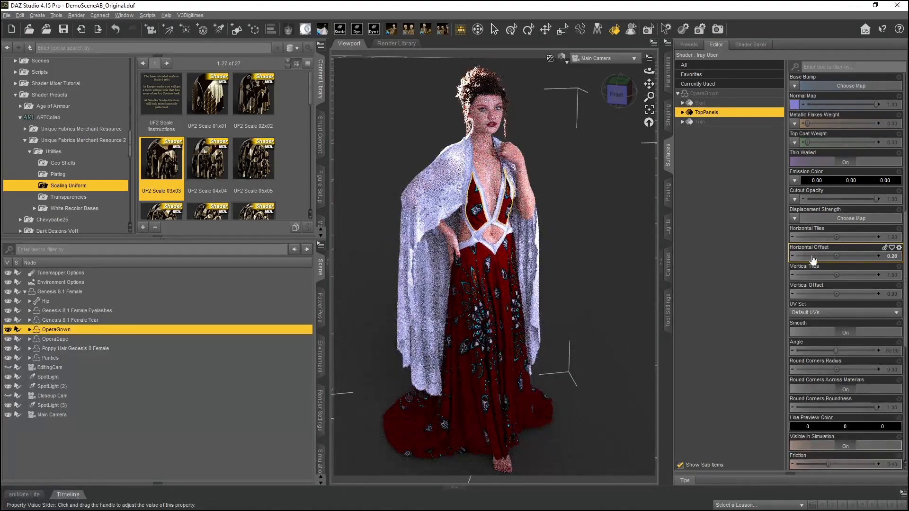
{"action": "left_click_drag", "start_coordinate": [837, 257], "coordinate": [853, 257]}
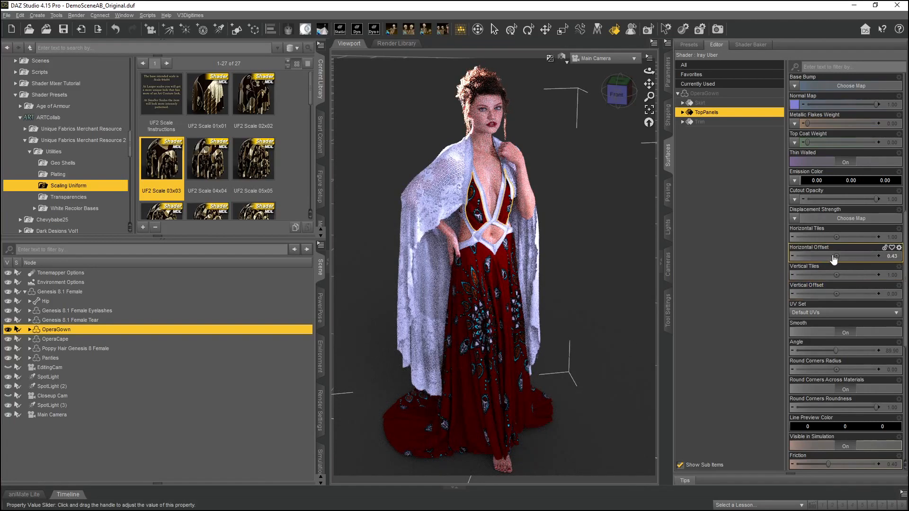
{"action": "mouse_move", "coordinate": [820, 257]}
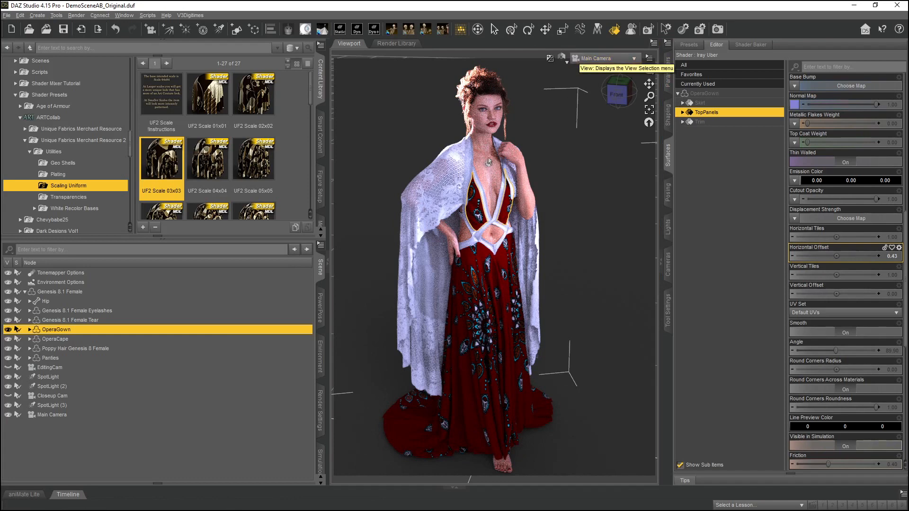
Step: Open the White Recolor Bases folder of Unique Fabrics Merchant Resource 2 and switch the viewport to Texture Shaded
{"action": "left_click", "coordinate": [561, 58]}
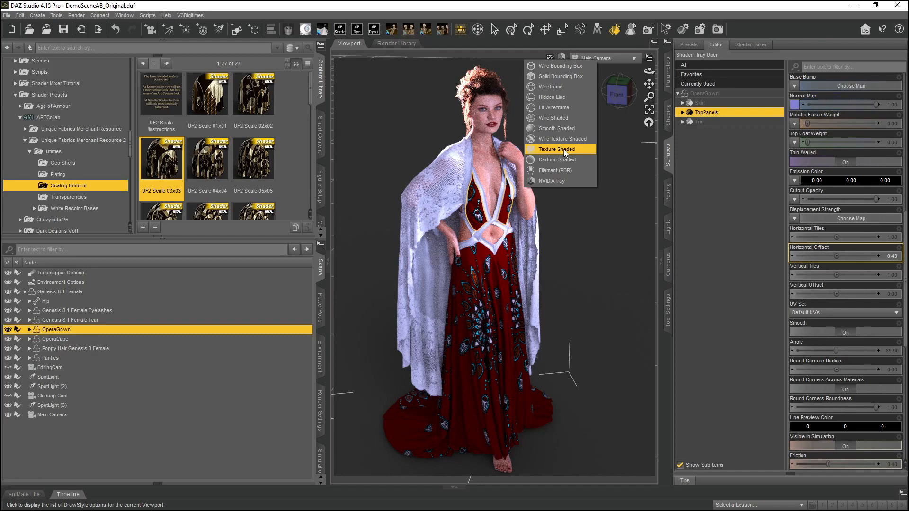
{"action": "left_click", "coordinate": [62, 142]}
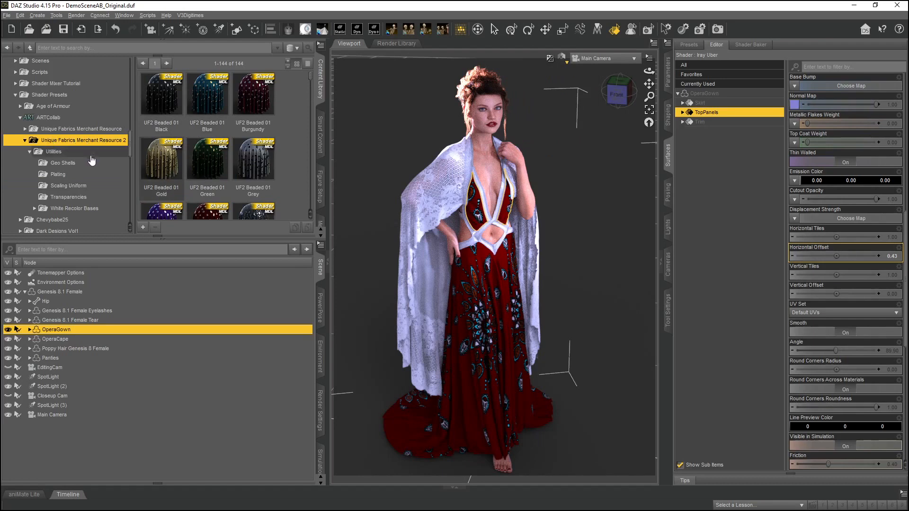
{"action": "left_click", "coordinate": [57, 208]}
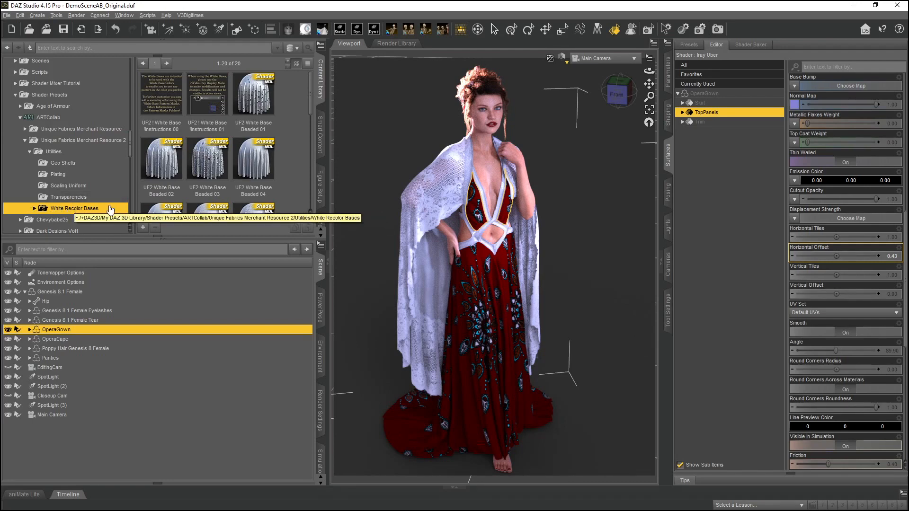
{"action": "left_click", "coordinate": [562, 58]}
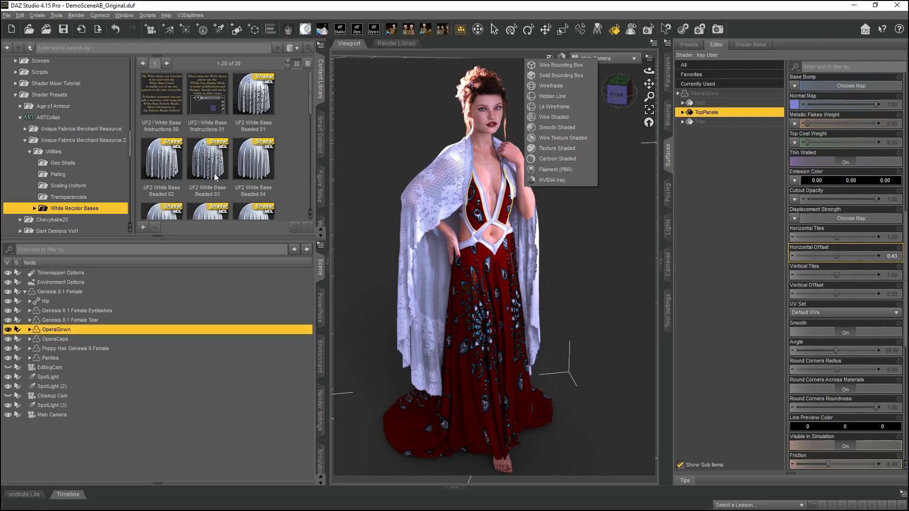
{"action": "left_click", "coordinate": [571, 150]}
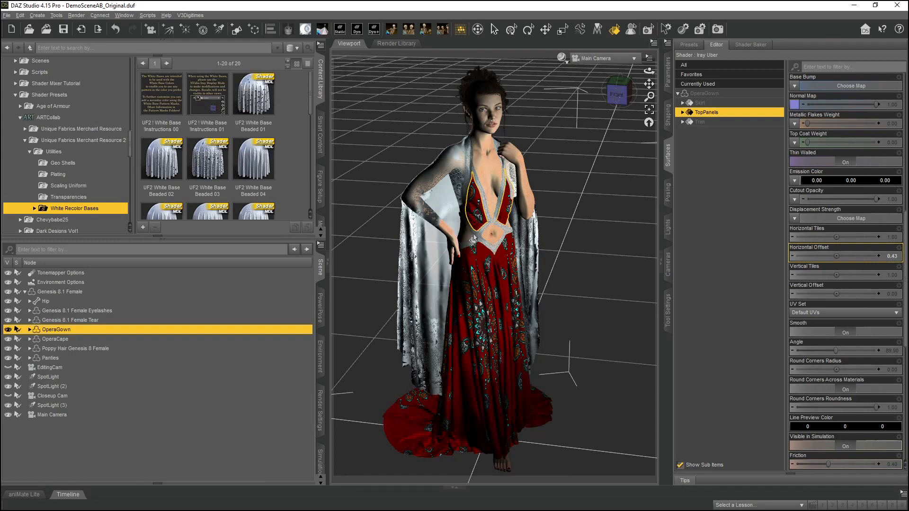
Step: Check the TopPanels' normal map for its pattern number and apply the matching UF2 White Base Pattern 04 shader to that surface
{"action": "scroll", "coordinate": [230, 154], "scroll_direction": "down", "scroll_amount": 5}
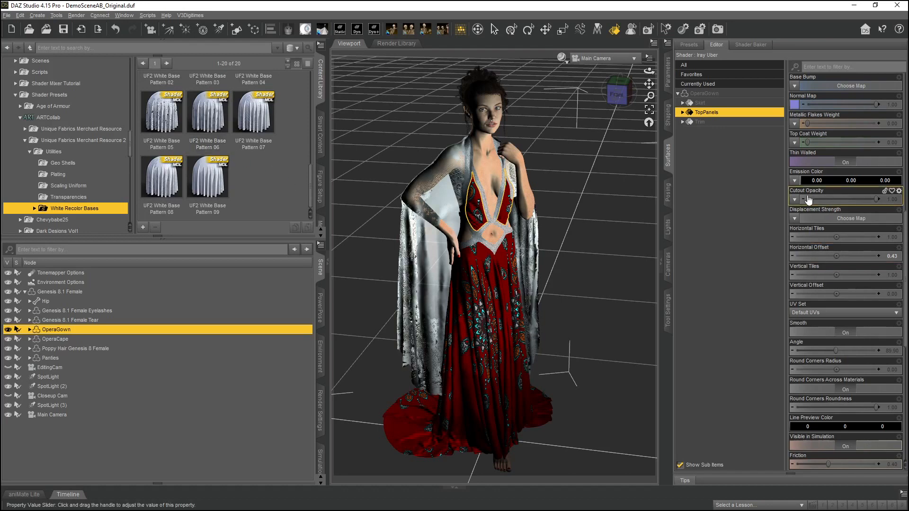
{"action": "scroll", "coordinate": [840, 214], "scroll_direction": "up", "scroll_amount": 3}
{"action": "mouse_move", "coordinate": [796, 165]}
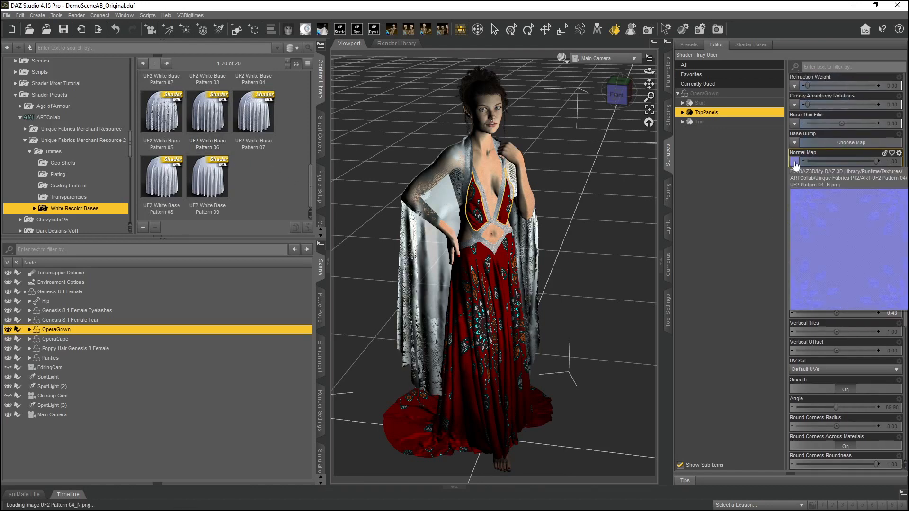
{"action": "scroll", "coordinate": [208, 155], "scroll_direction": "up", "scroll_amount": 2}
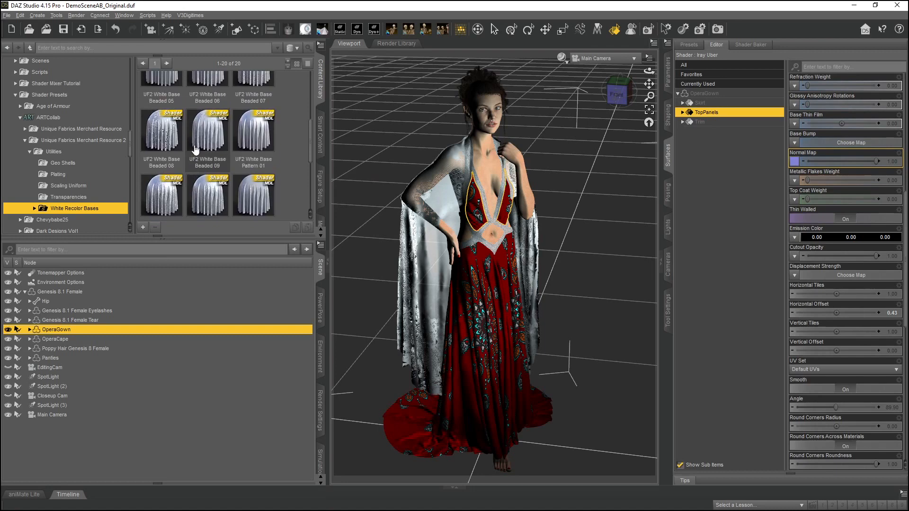
{"action": "scroll", "coordinate": [208, 155], "scroll_direction": "up", "scroll_amount": 1}
{"action": "left_click", "coordinate": [253, 99]}
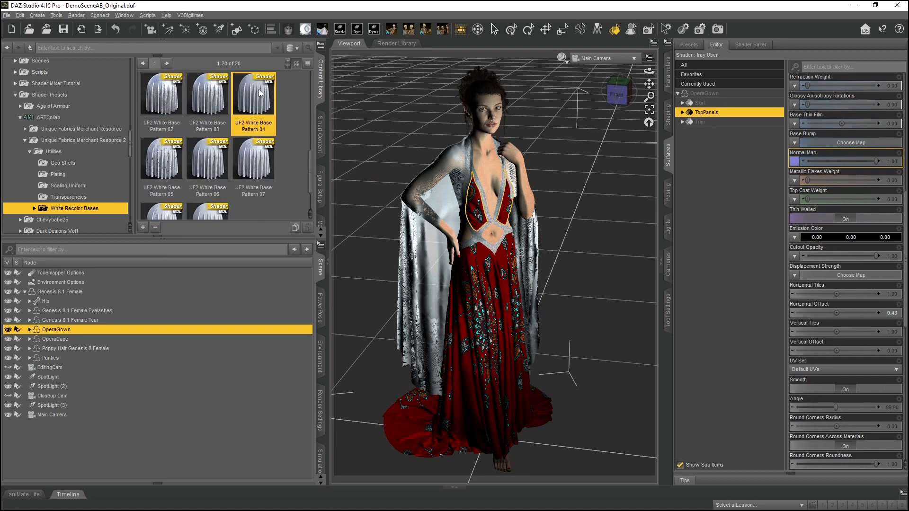
{"action": "double_click", "coordinate": [253, 99]}
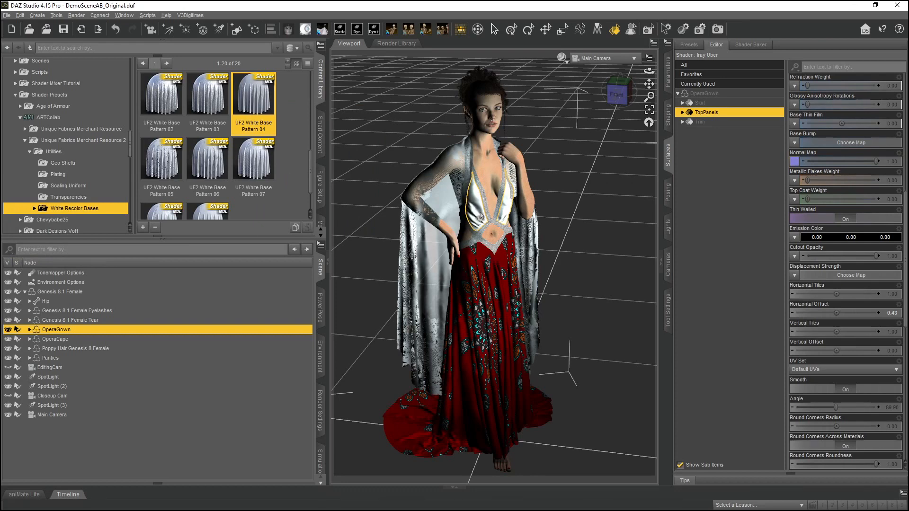
Step: Preview the white base on the top panels in Filament (PBR) from the Perspective View, and return to Texture Shaded
{"action": "left_click", "coordinate": [563, 60]}
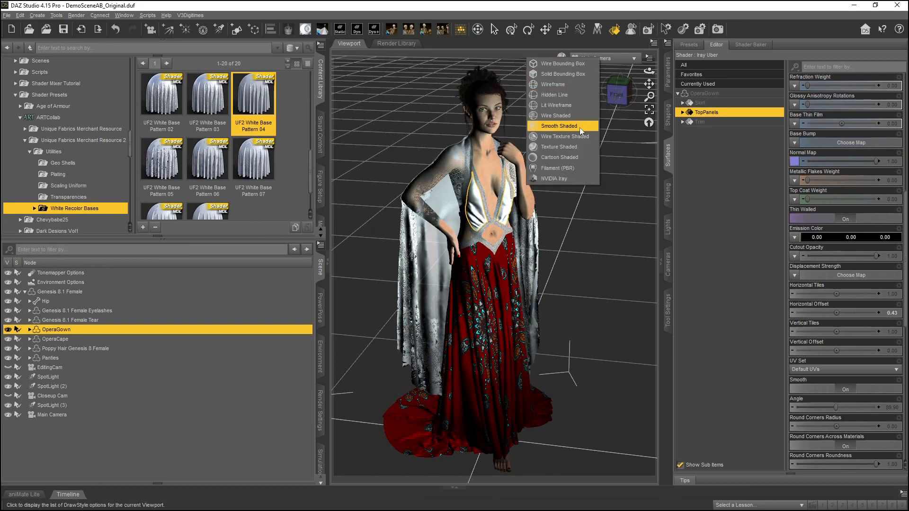
{"action": "left_click", "coordinate": [576, 168]}
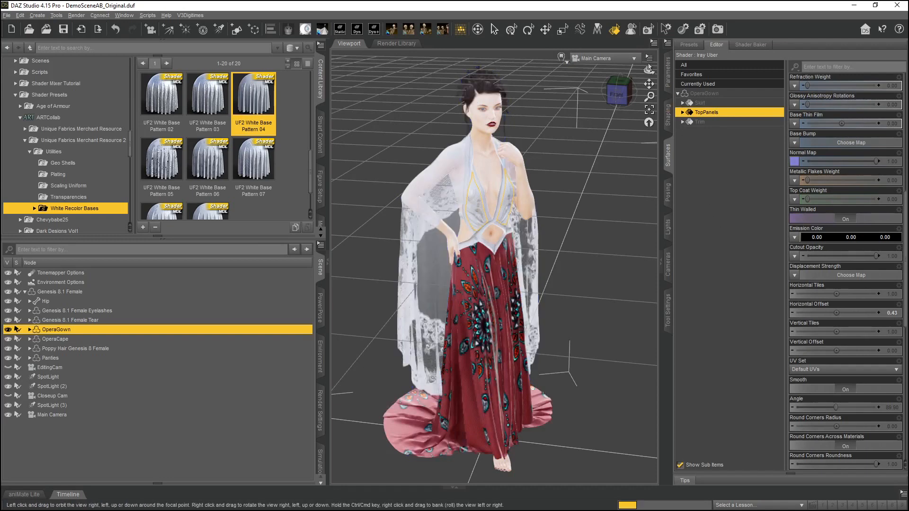
{"action": "left_click", "coordinate": [610, 59]}
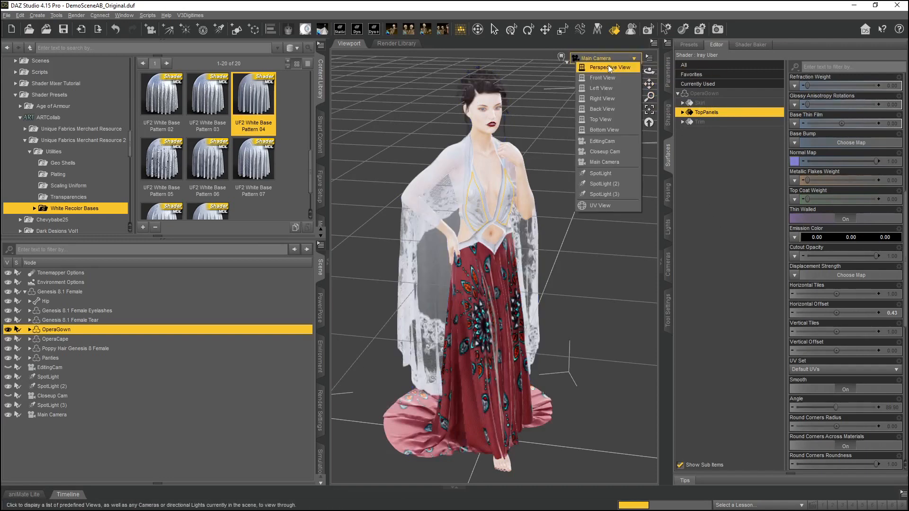
{"action": "left_click", "coordinate": [608, 64]}
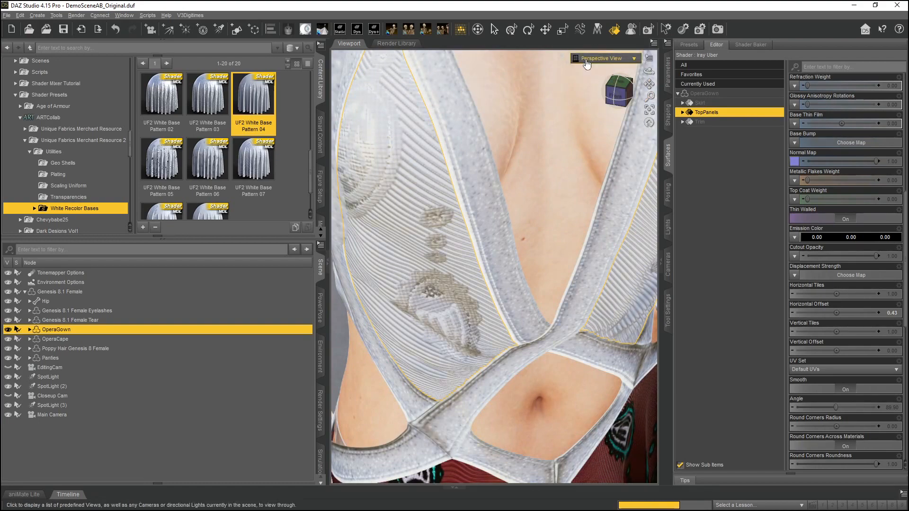
{"action": "left_click", "coordinate": [563, 62]}
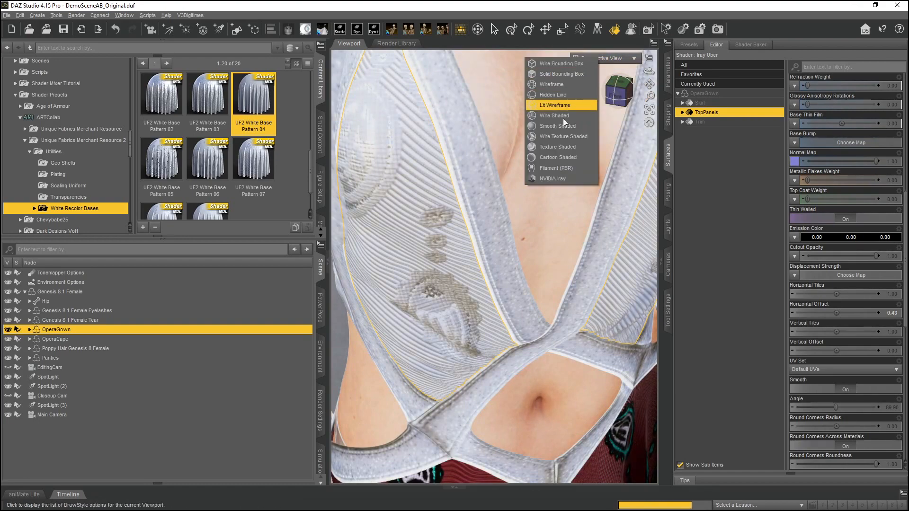
{"action": "left_click", "coordinate": [558, 155]}
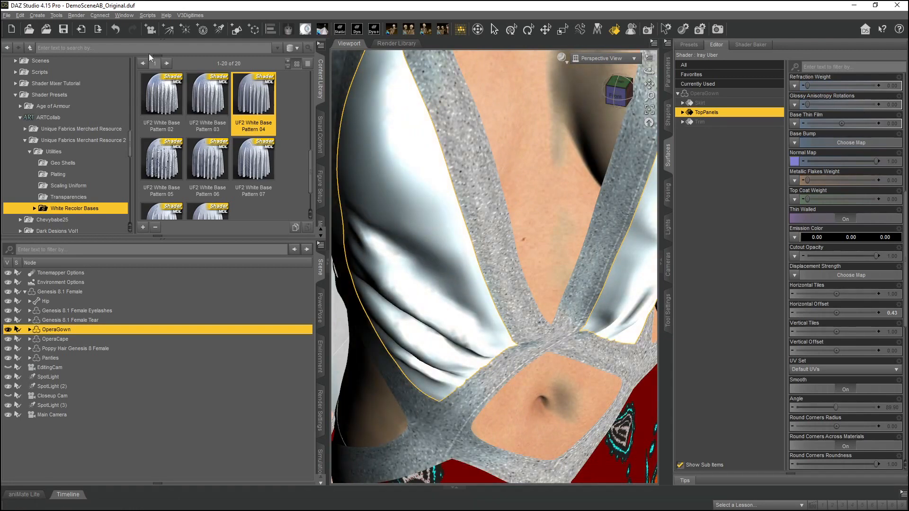
Step: Undo the white base shader on the TopPanels and restore the horizontal offset of 0.43
{"action": "left_click", "coordinate": [115, 30]}
{"action": "left_click", "coordinate": [115, 30]}
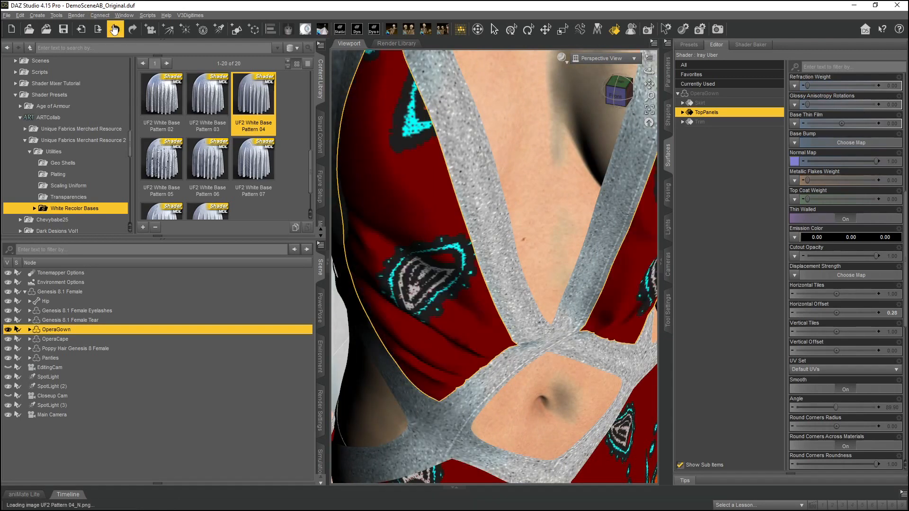
{"action": "left_click", "coordinate": [127, 33]}
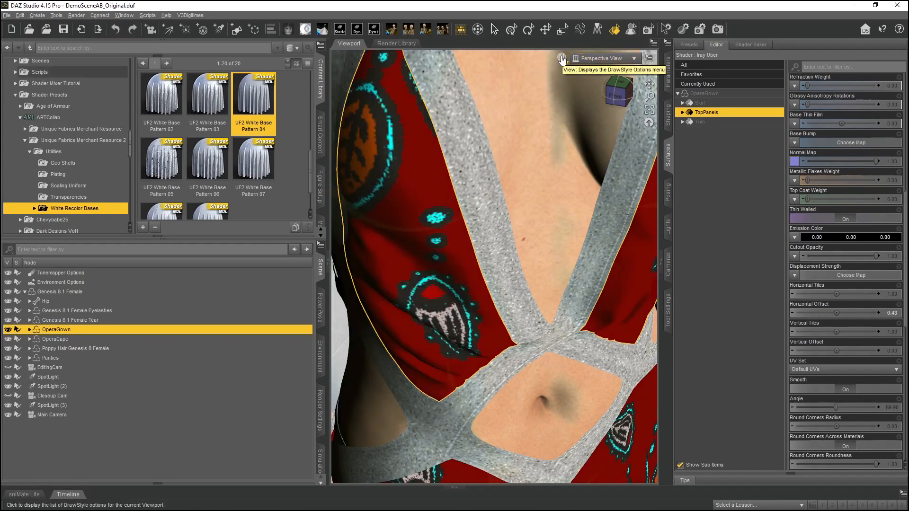
Step: Return to the main Unique Fabrics Merchant Resource 2 shader folder and view the gown through the Closeup Cam
{"action": "left_click", "coordinate": [101, 142]}
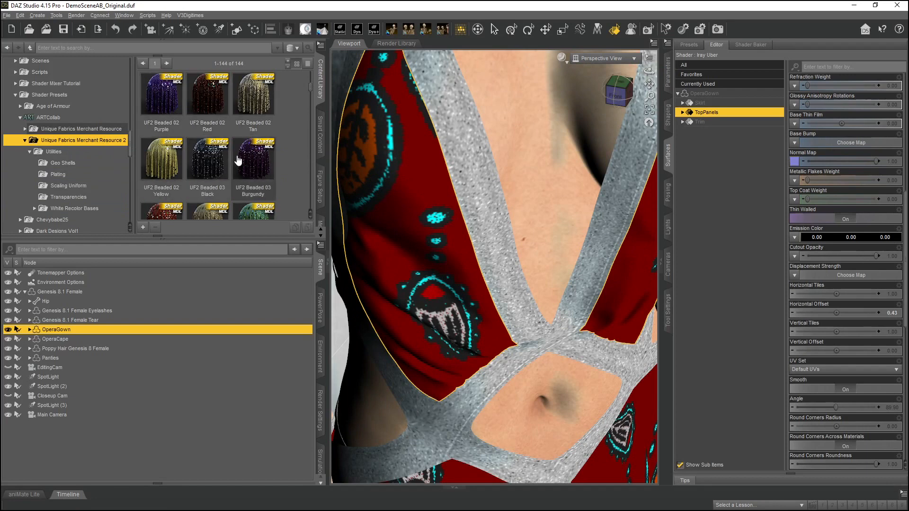
{"action": "mouse_move", "coordinate": [238, 160]}
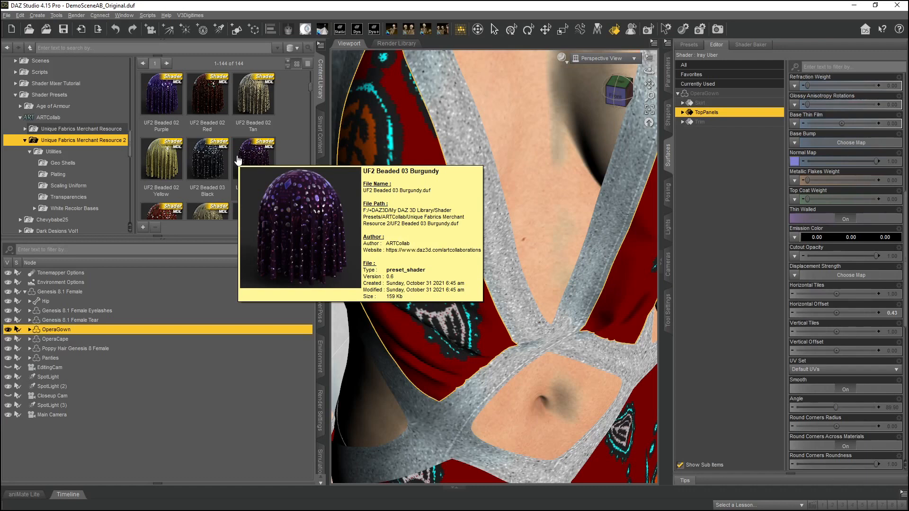
{"action": "left_click", "coordinate": [562, 59]}
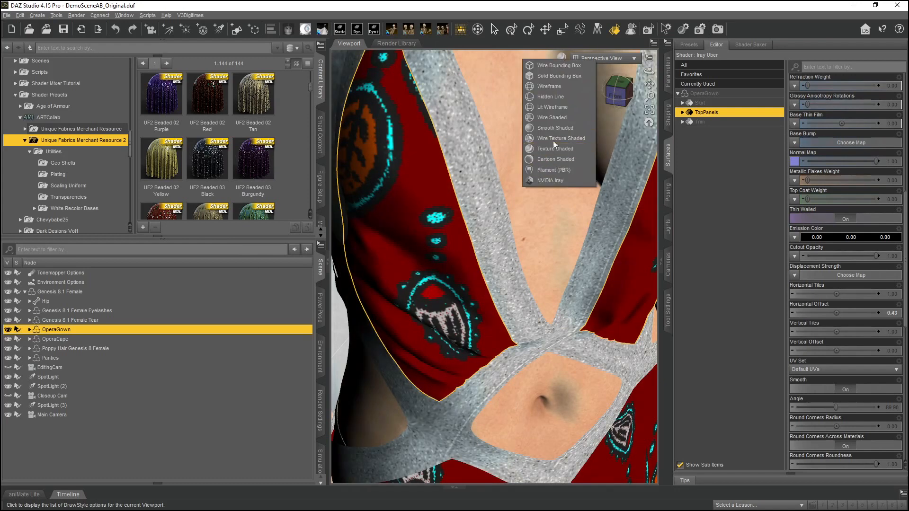
{"action": "left_click", "coordinate": [561, 56]}
{"action": "left_click", "coordinate": [561, 56]}
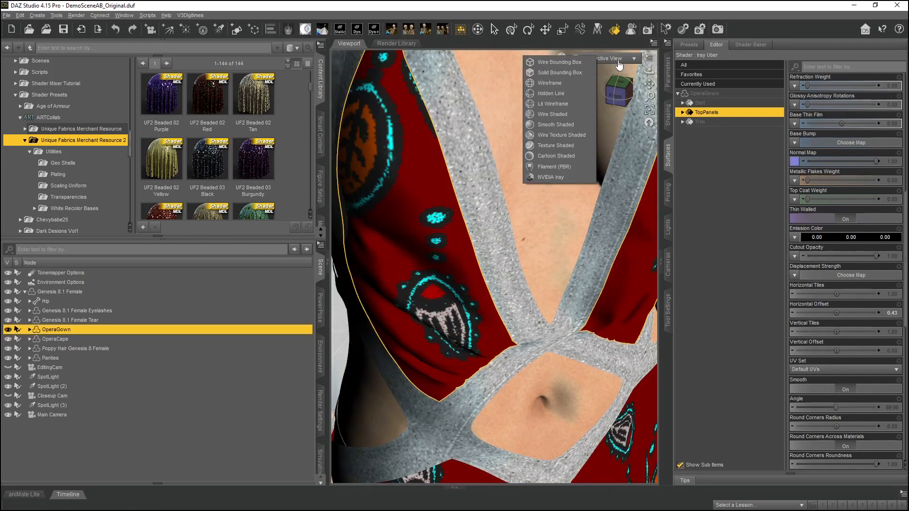
{"action": "left_click", "coordinate": [649, 96]}
{"action": "left_click_drag", "start_coordinate": [649, 96], "coordinate": [650, 133]}
{"action": "left_click_drag", "start_coordinate": [649, 71], "coordinate": [668, 72]}
{"action": "left_click", "coordinate": [582, 66]}
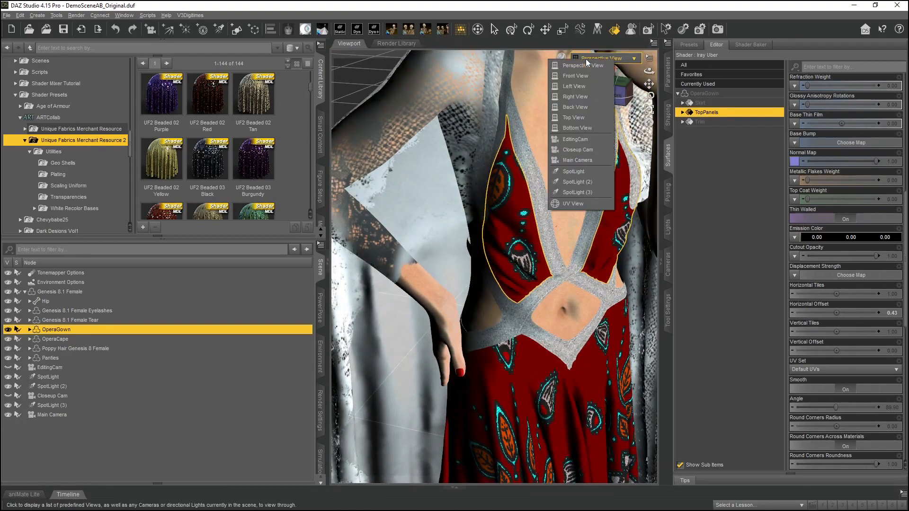
{"action": "left_click", "coordinate": [582, 152]}
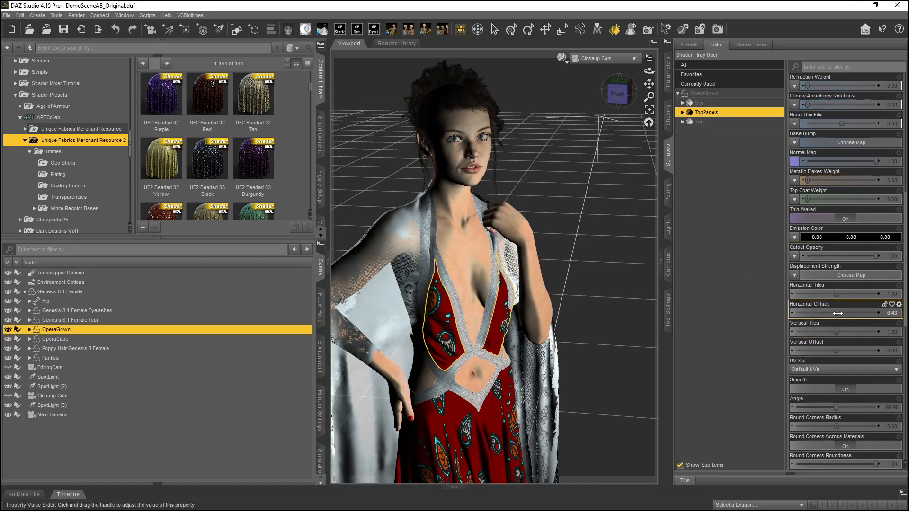
Step: Reposition the TopPanels' pattern by setting its horizontal offset to 0.41 and its vertical offset to -0.17
{"action": "mouse_move", "coordinate": [836, 313]}
{"action": "left_mouse_down"}
{"action": "mouse_move", "coordinate": [846, 313]}
{"action": "mouse_move", "coordinate": [828, 313]}
{"action": "left_mouse_up"}
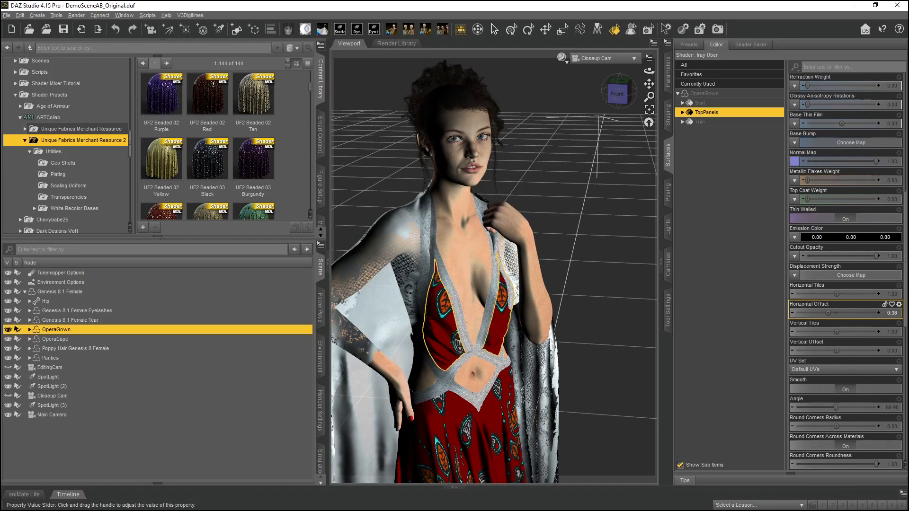
{"action": "left_click_drag", "start_coordinate": [828, 313], "coordinate": [827, 313]}
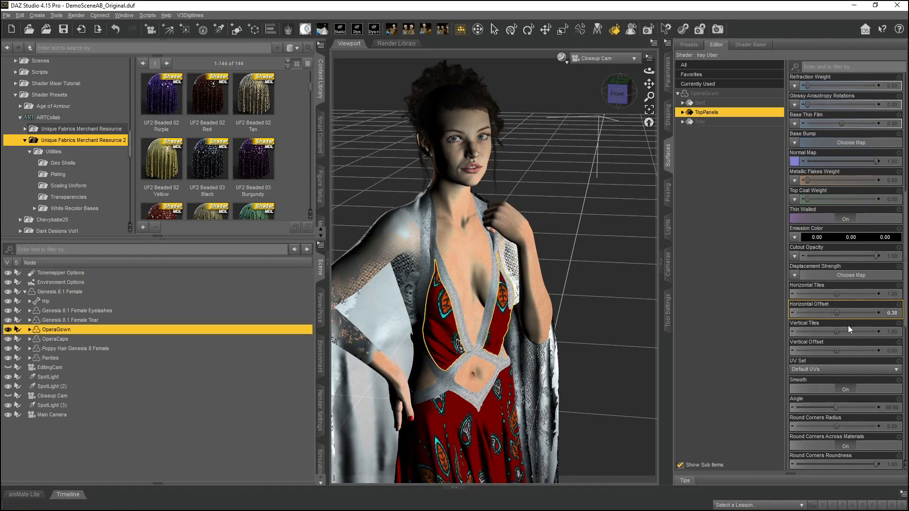
{"action": "left_click_drag", "start_coordinate": [838, 351], "coordinate": [822, 351]}
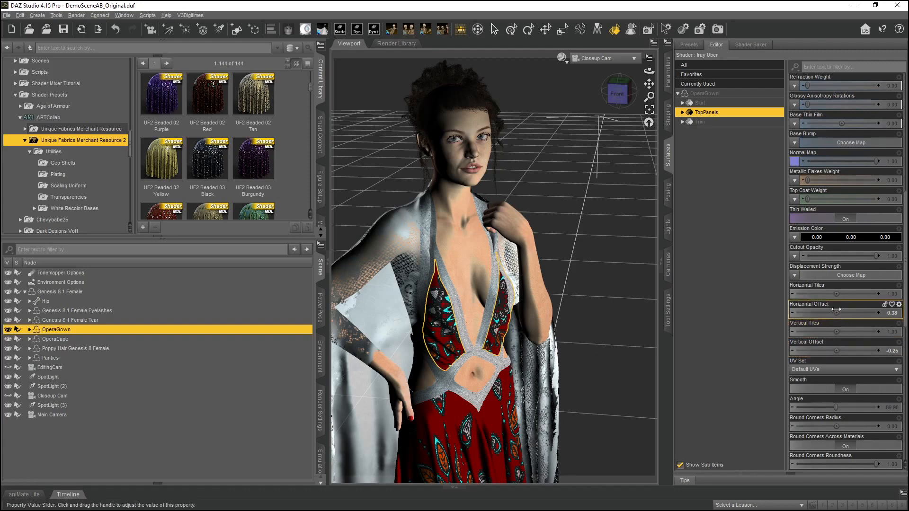
{"action": "left_click_drag", "start_coordinate": [836, 313], "coordinate": [843, 313]}
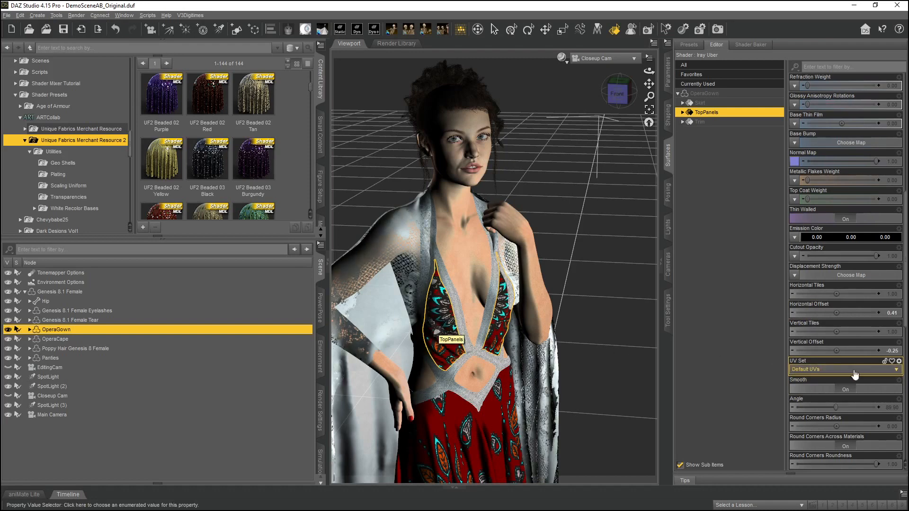
{"action": "left_click_drag", "start_coordinate": [836, 349], "coordinate": [845, 350]}
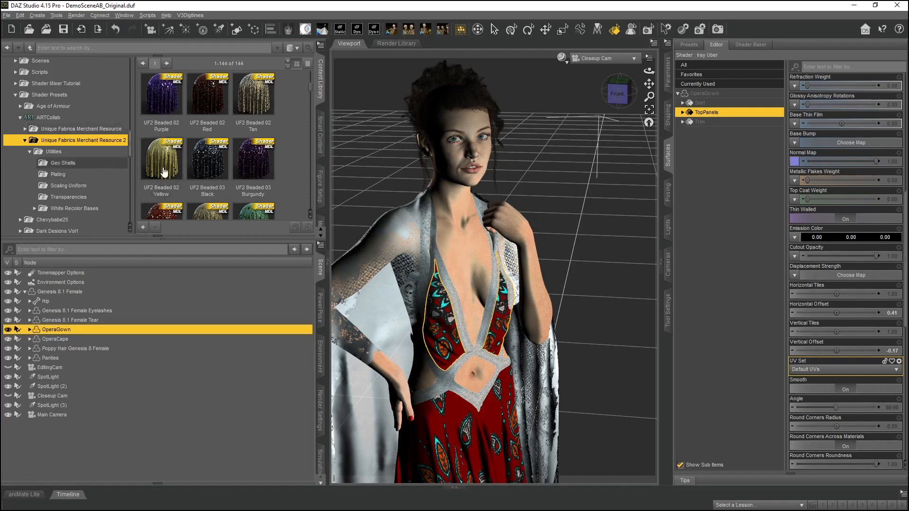
Step: Apply the UF2 Scale 02x02 uniform scaling preset to the TopPanels and set their horizontal offset to 0.86 and vertical offset to -0.51
{"action": "left_click", "coordinate": [68, 186]}
{"action": "scroll", "coordinate": [235, 150], "scroll_direction": "up", "scroll_amount": 3}
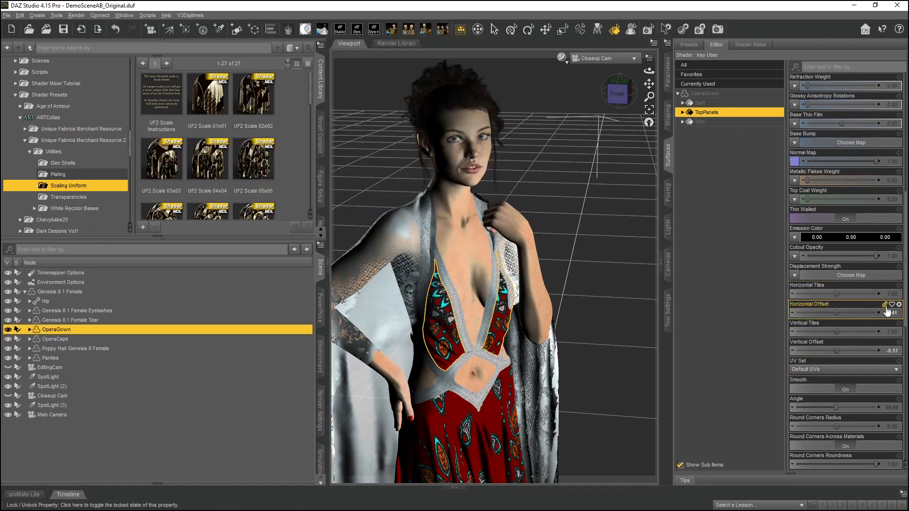
{"action": "double_click", "coordinate": [253, 95]}
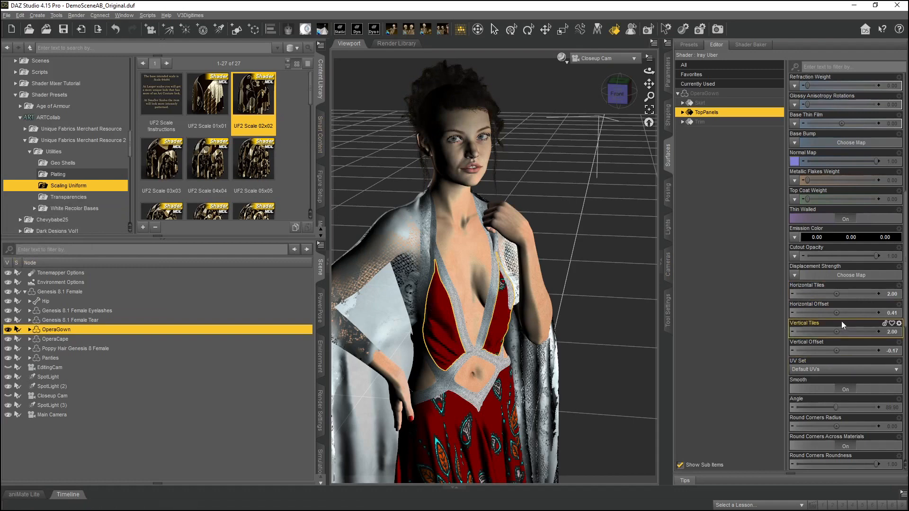
{"action": "left_click_drag", "start_coordinate": [839, 313], "coordinate": [854, 313]}
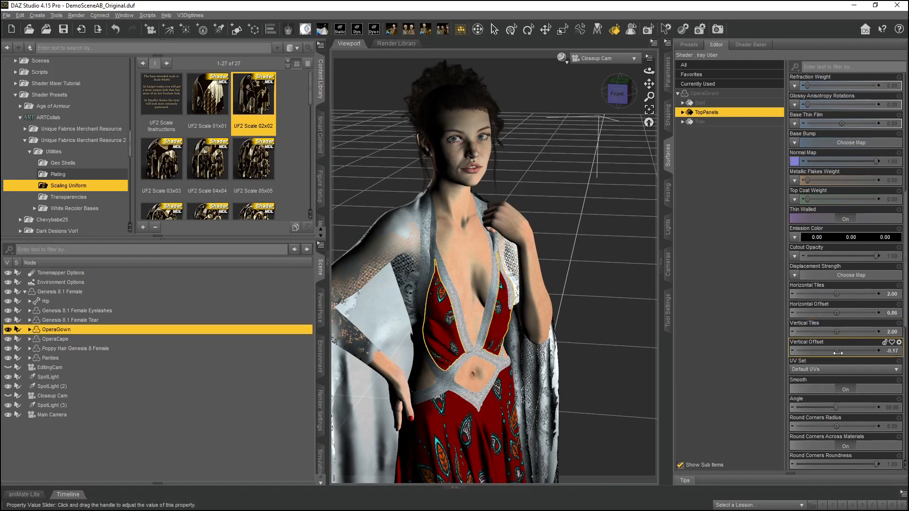
{"action": "left_click_drag", "start_coordinate": [836, 351], "coordinate": [821, 351]}
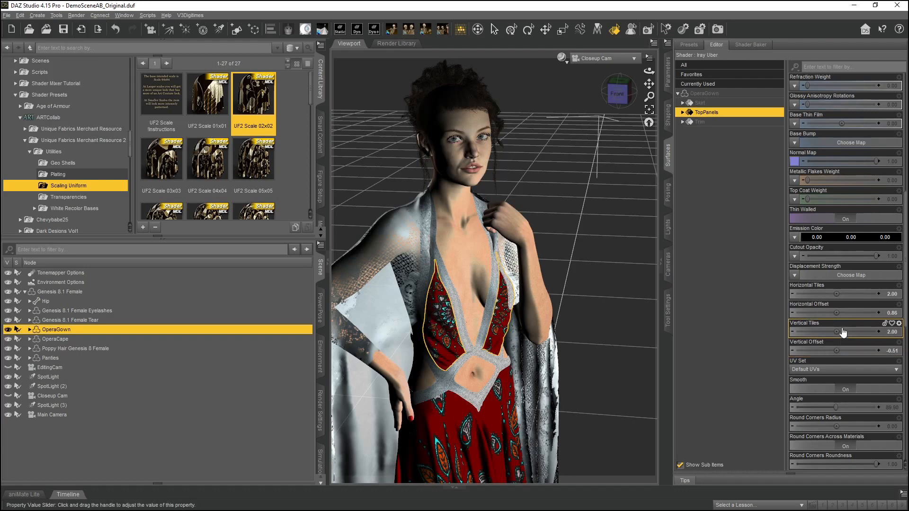
Step: Fine-tune the TopPanels' pattern position to a horizontal offset of 0.82 and a vertical offset of -0.38
{"action": "left_click_drag", "start_coordinate": [836, 313], "coordinate": [829, 313]}
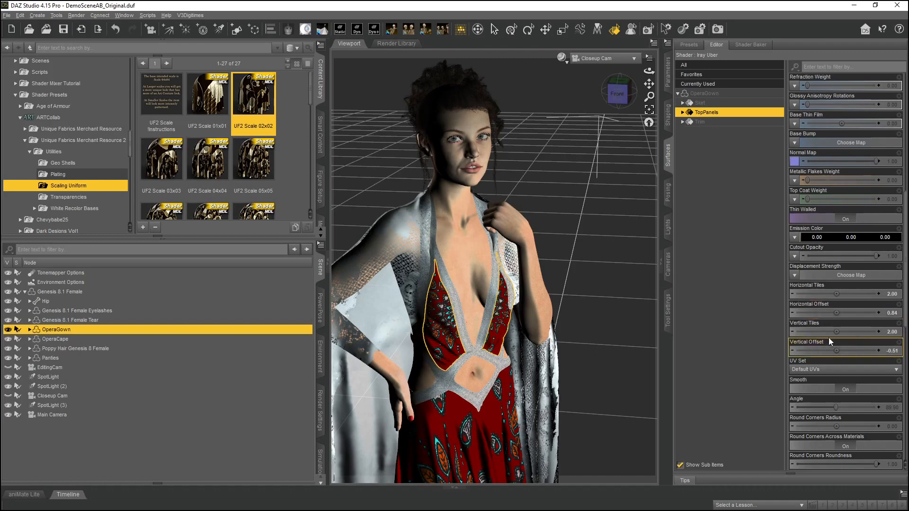
{"action": "left_click_drag", "start_coordinate": [836, 313], "coordinate": [828, 313]}
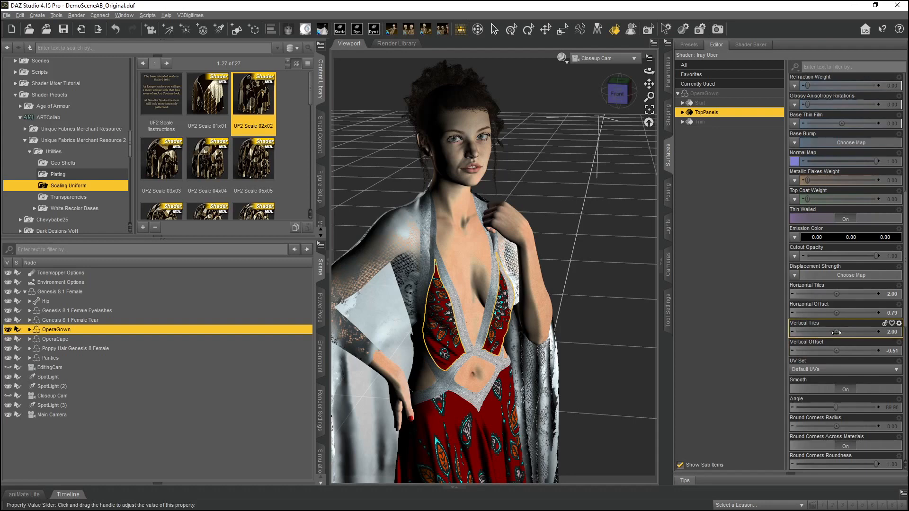
{"action": "left_click_drag", "start_coordinate": [837, 313], "coordinate": [837, 313]}
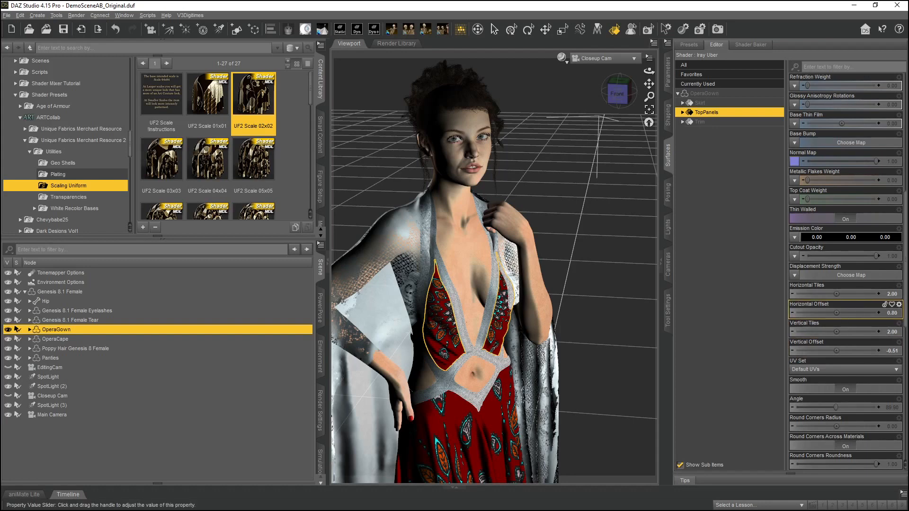
{"action": "left_click_drag", "start_coordinate": [837, 313], "coordinate": [843, 313]}
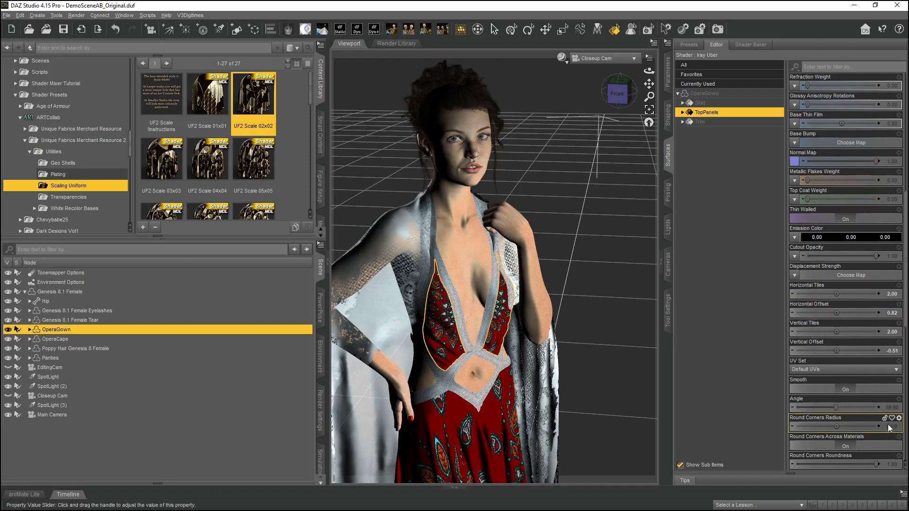
{"action": "left_click_drag", "start_coordinate": [837, 351], "coordinate": [848, 350]}
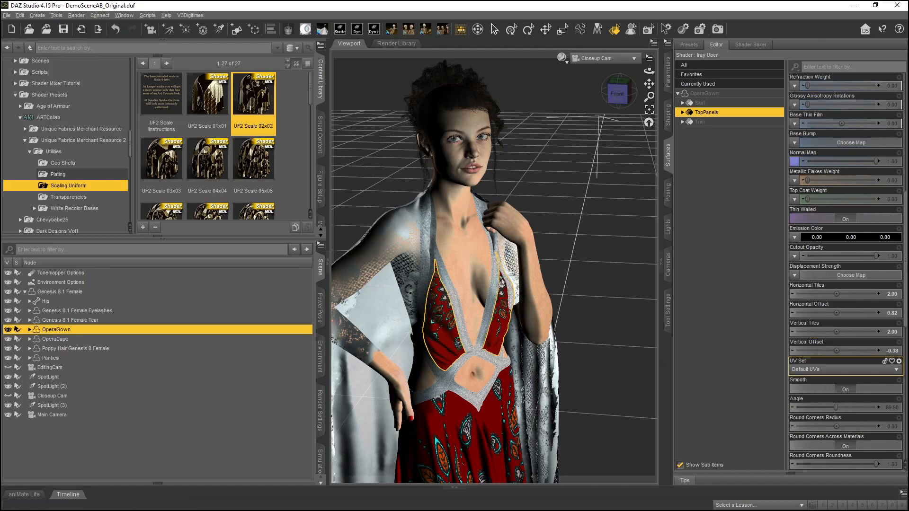
{"action": "left_click_drag", "start_coordinate": [836, 313], "coordinate": [836, 313]}
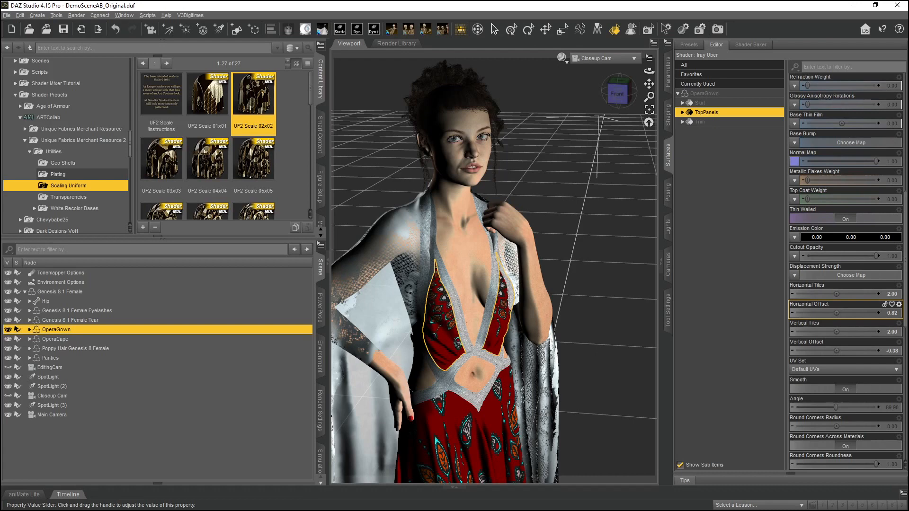
{"action": "left_click", "coordinate": [893, 314]}
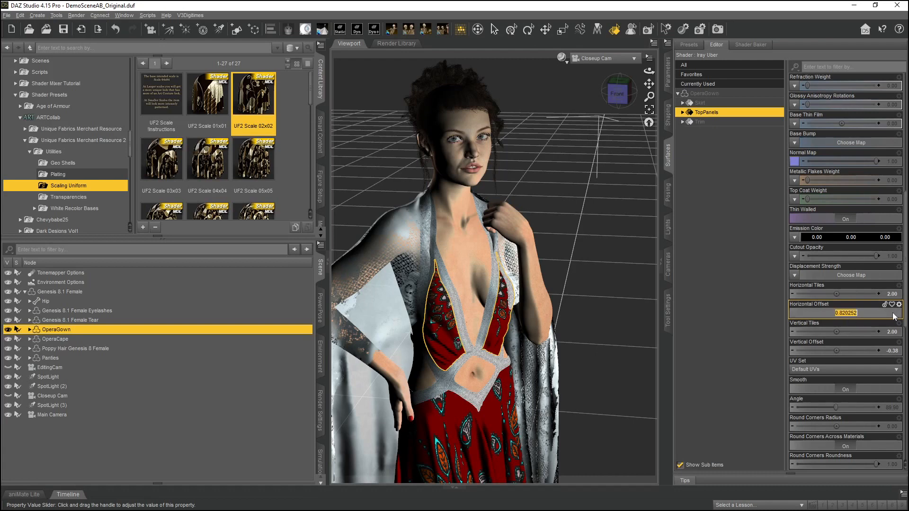
{"action": "left_click", "coordinate": [855, 313]}
{"action": "key", "text": "Return"}
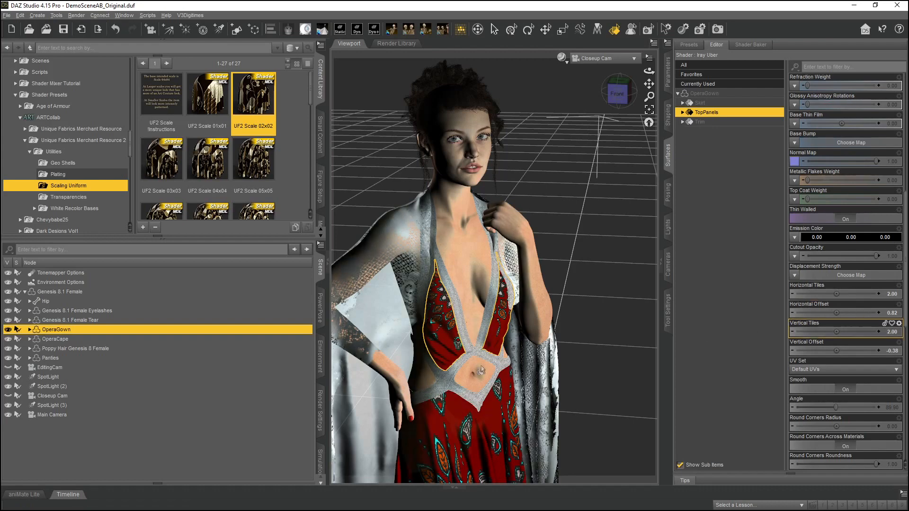
Step: Scale the Skirt's pattern to 6 by 6 tiles and, in the Main Camera view, set its offsets to -0.51 horizontal and 0.18 vertical
{"action": "left_click", "coordinate": [460, 437]}
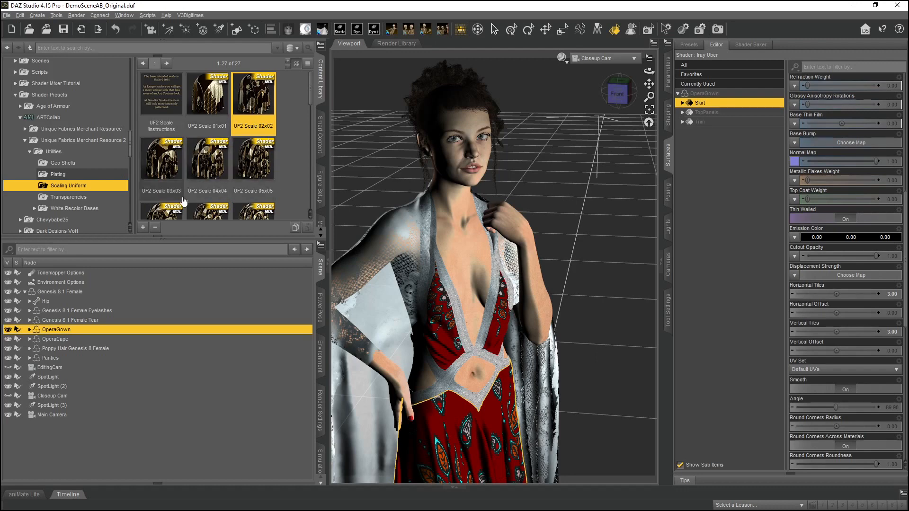
{"action": "double_click", "coordinate": [162, 217]}
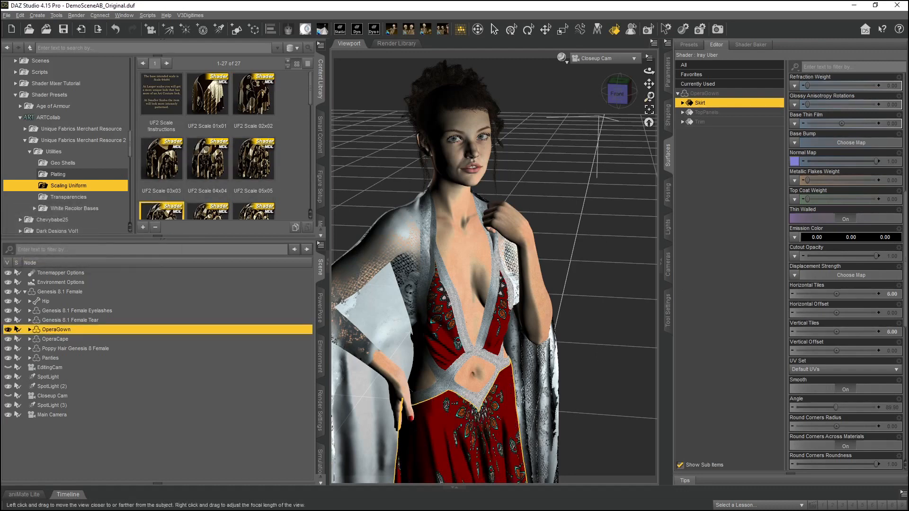
{"action": "left_click", "coordinate": [584, 58]}
{"action": "left_click", "coordinate": [580, 159]}
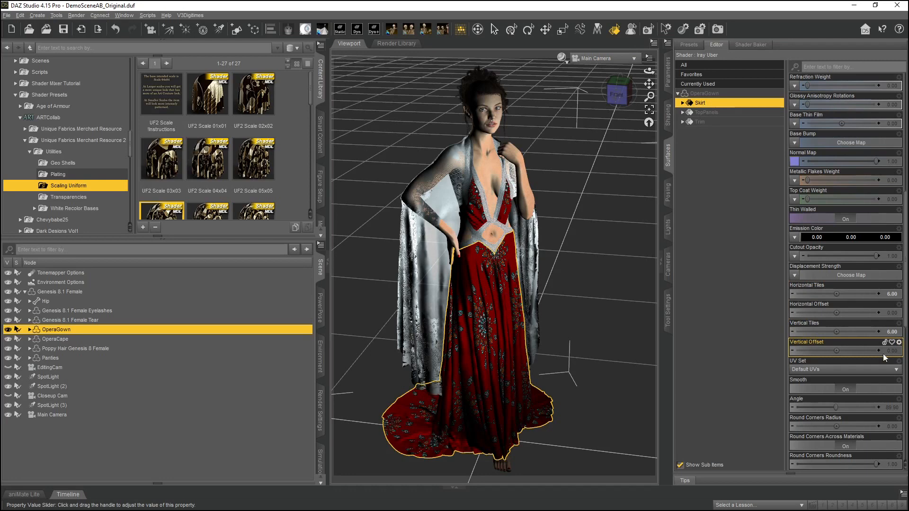
{"action": "left_click_drag", "start_coordinate": [836, 312], "coordinate": [817, 313]}
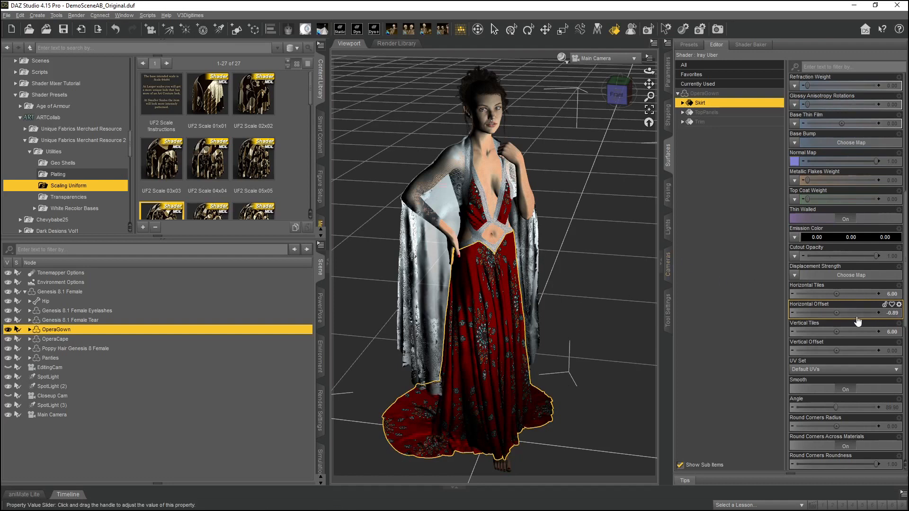
{"action": "left_click_drag", "start_coordinate": [837, 313], "coordinate": [852, 313]}
{"action": "left_click_drag", "start_coordinate": [837, 351], "coordinate": [850, 350]}
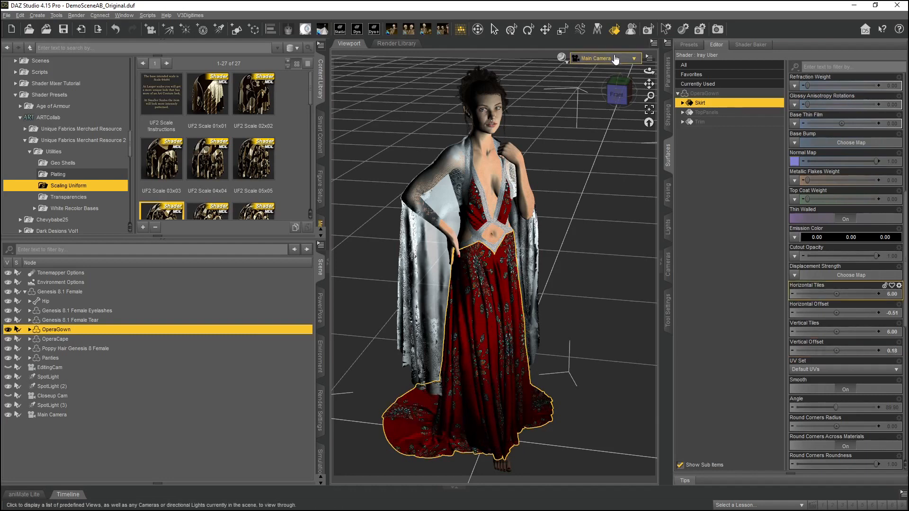
Step: View the gown from the front through the EditingCam and set the Skirt's horizontal offset to -0.70 and vertical offset to 0.13
{"action": "left_click", "coordinate": [614, 59]}
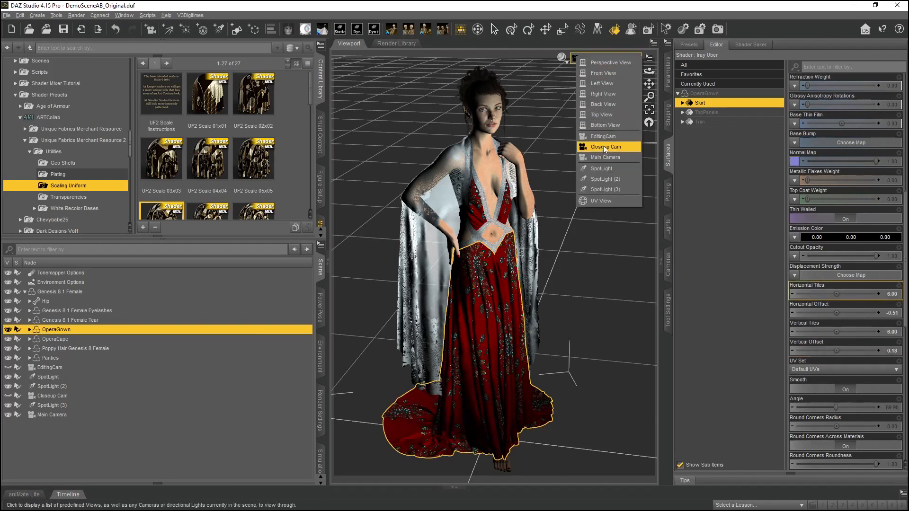
{"action": "left_click", "coordinate": [603, 137]}
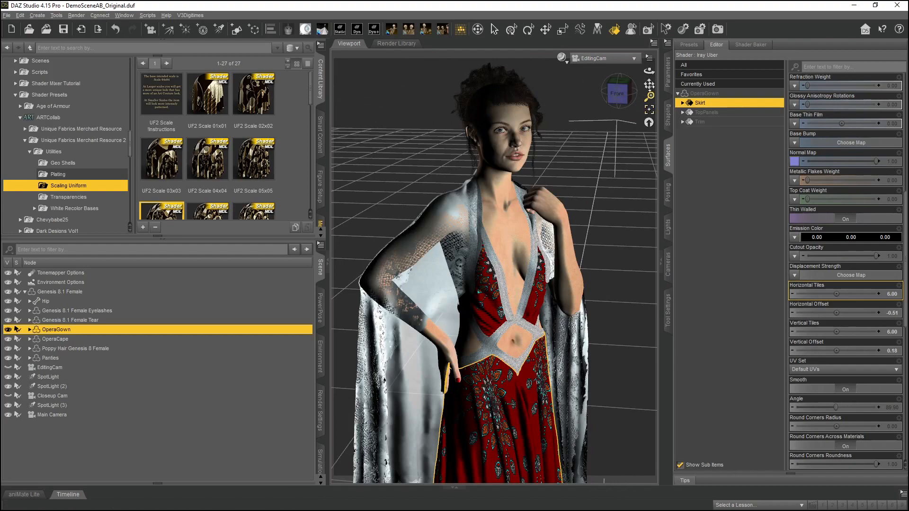
{"action": "left_click_drag", "start_coordinate": [649, 71], "coordinate": [651, 42]}
{"action": "left_click_drag", "start_coordinate": [837, 313], "coordinate": [823, 313]}
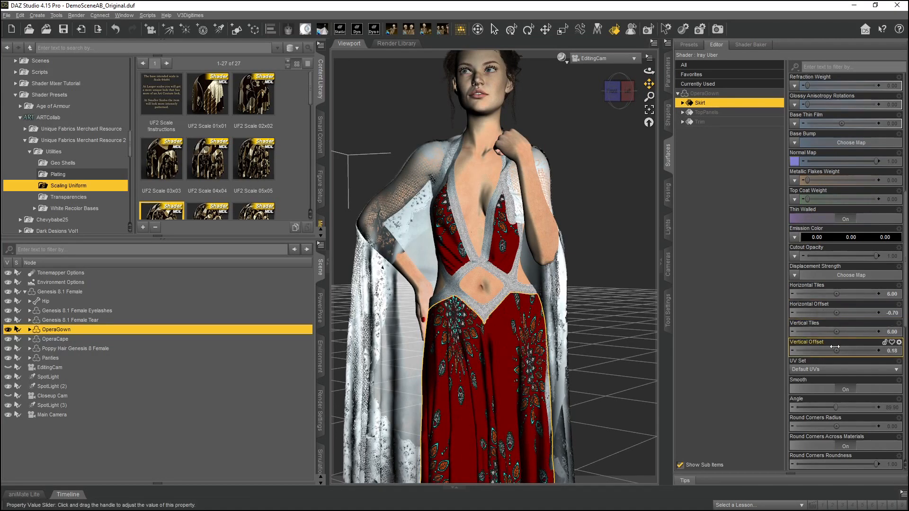
{"action": "left_click_drag", "start_coordinate": [836, 350], "coordinate": [823, 351]}
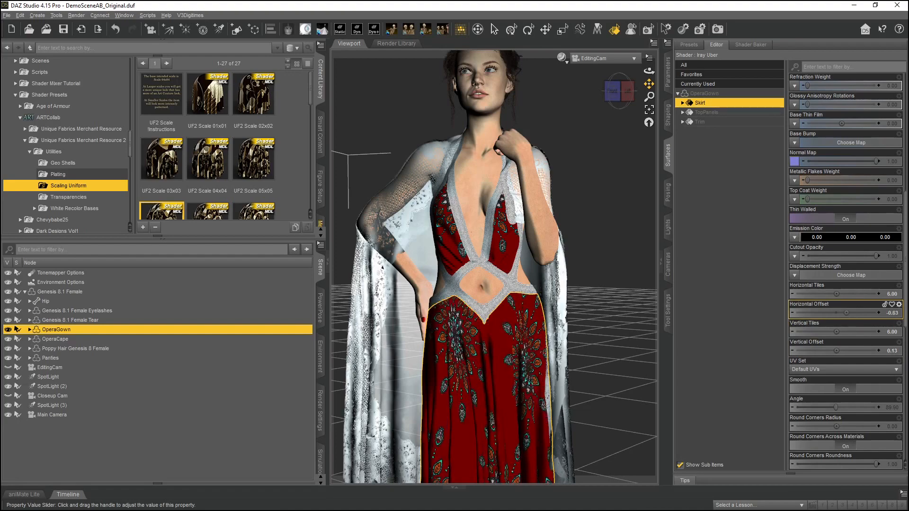
Step: Shift the Skirt's 6 by 6 pattern to a horizontal offset of -0.047 and a vertical offset of 0.10
{"action": "left_click_drag", "start_coordinate": [853, 313], "coordinate": [855, 313]}
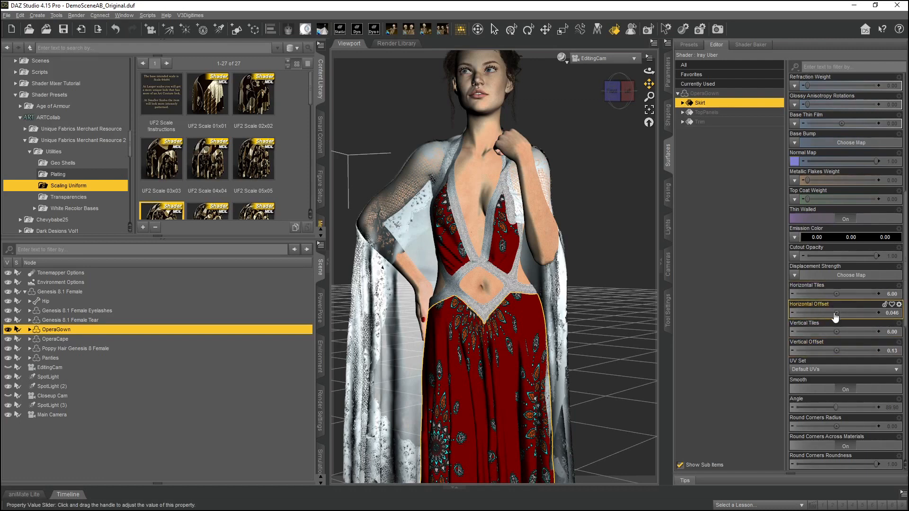
{"action": "left_click_drag", "start_coordinate": [834, 311], "coordinate": [831, 313]}
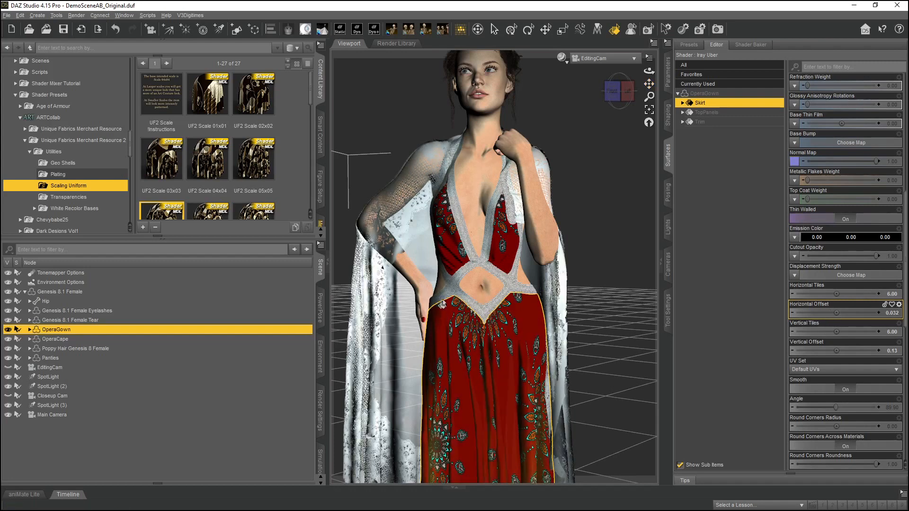
{"action": "left_click_drag", "start_coordinate": [836, 351], "coordinate": [849, 351]}
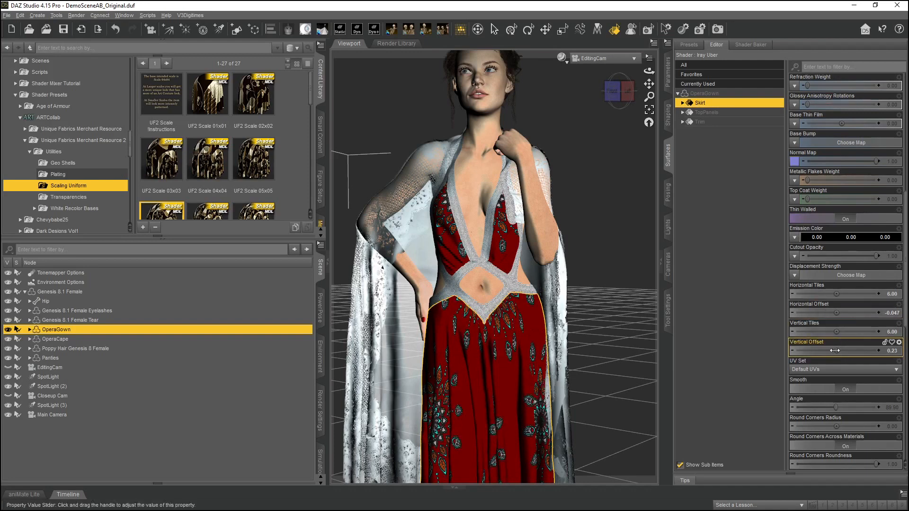
{"action": "mouse_move", "coordinate": [830, 350]}
{"action": "left_mouse_down"}
{"action": "mouse_move", "coordinate": [849, 351]}
{"action": "mouse_move", "coordinate": [824, 351]}
{"action": "left_mouse_up"}
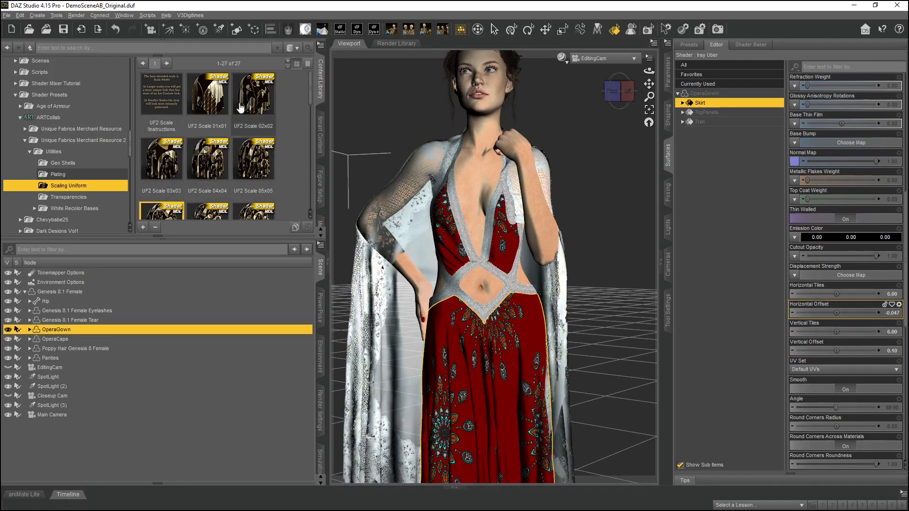
Step: Apply the UF2 Scale 03x03 preset to the Skirt and set its horizontal offset to 0.51 and vertical offset to 0.19
{"action": "double_click", "coordinate": [161, 159]}
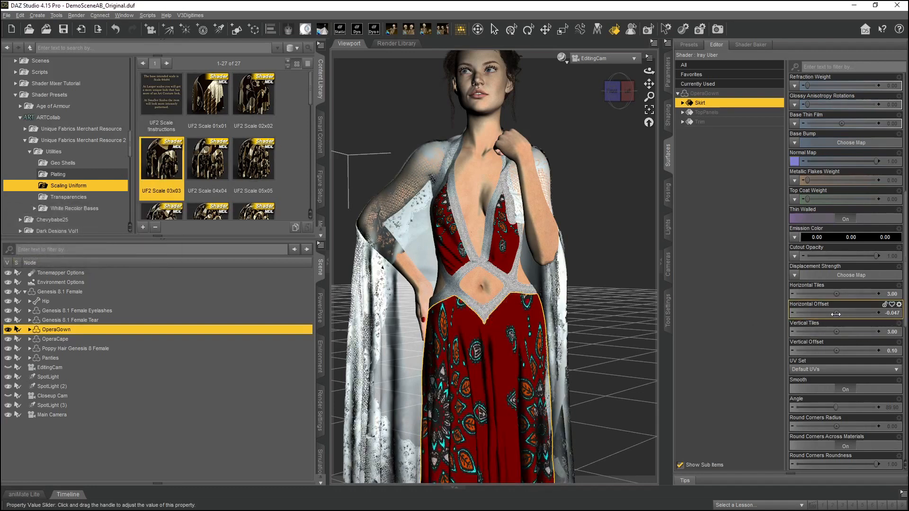
{"action": "left_click_drag", "start_coordinate": [836, 314], "coordinate": [854, 313]}
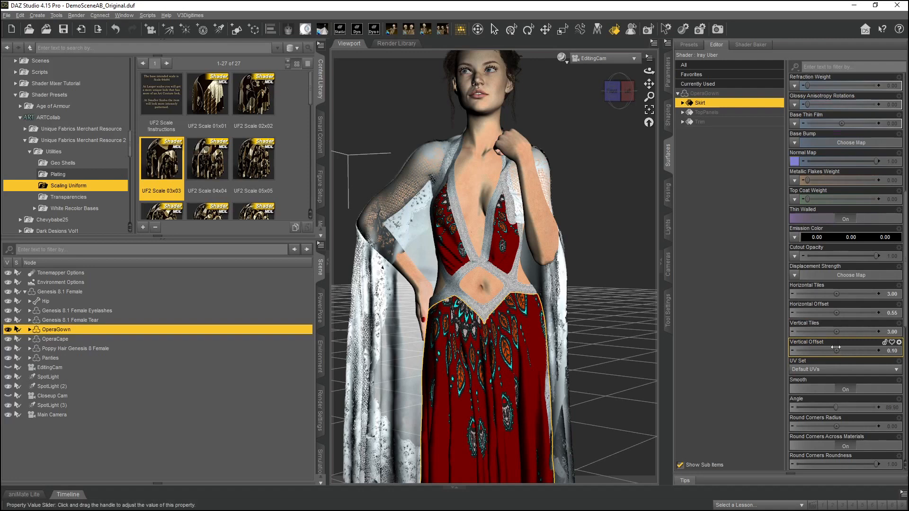
{"action": "left_click_drag", "start_coordinate": [836, 351], "coordinate": [824, 351]}
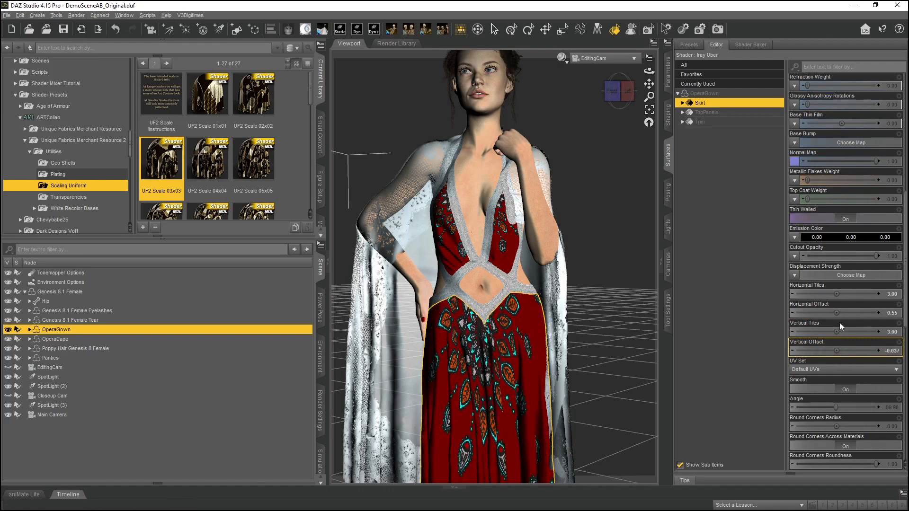
{"action": "left_click_drag", "start_coordinate": [836, 313], "coordinate": [827, 313]}
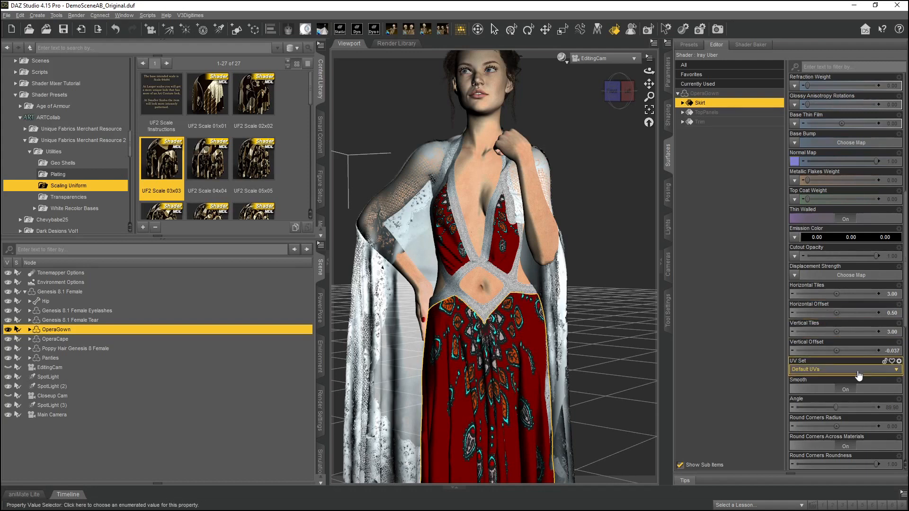
{"action": "mouse_move", "coordinate": [836, 351]}
{"action": "left_mouse_down"}
{"action": "mouse_move", "coordinate": [829, 350]}
{"action": "mouse_move", "coordinate": [851, 351]}
{"action": "left_mouse_up"}
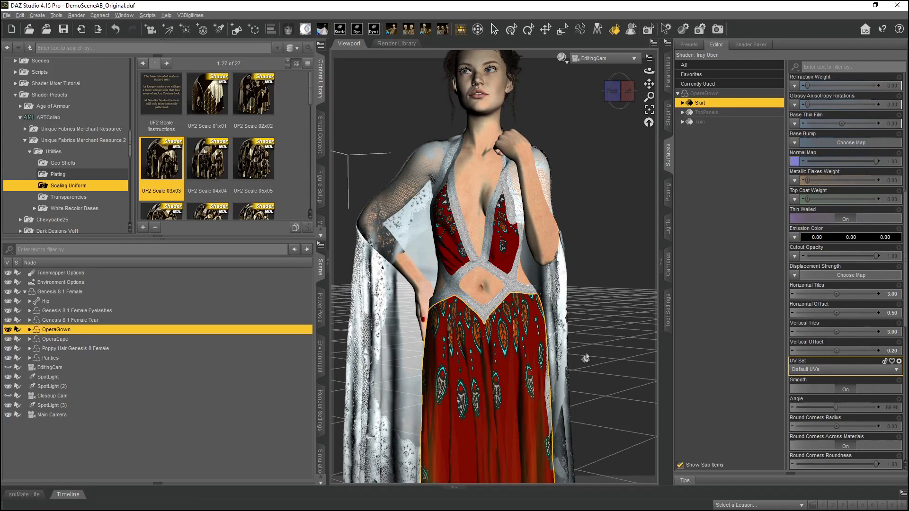
{"action": "left_click_drag", "start_coordinate": [837, 351], "coordinate": [832, 351]}
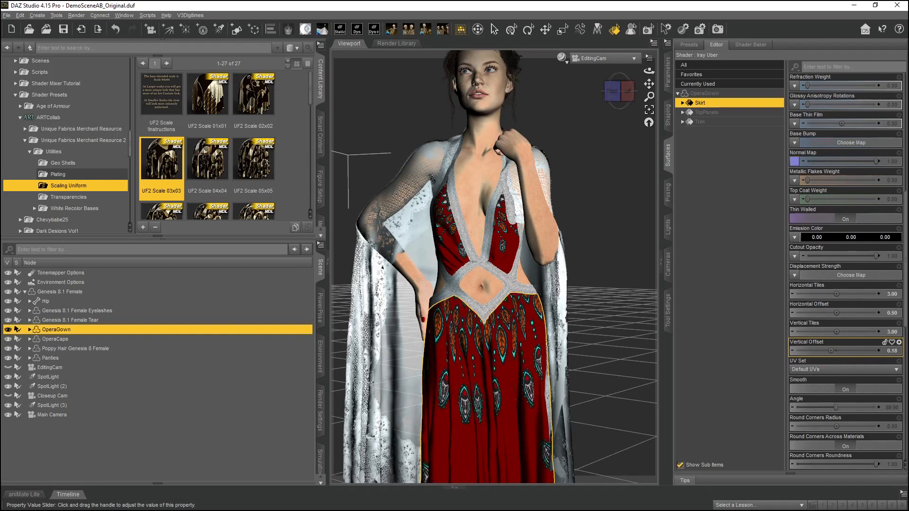
{"action": "left_click_drag", "start_coordinate": [837, 312], "coordinate": [838, 313]}
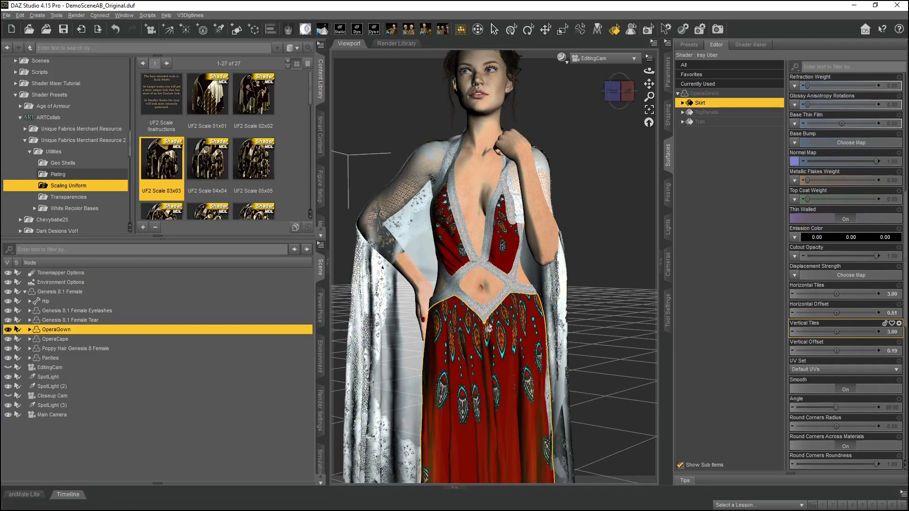
Step: Apply the UF2 Scale 01x01 preset to the TopPanels and set their horizontal offset to 0.71
{"action": "left_click", "coordinate": [497, 231]}
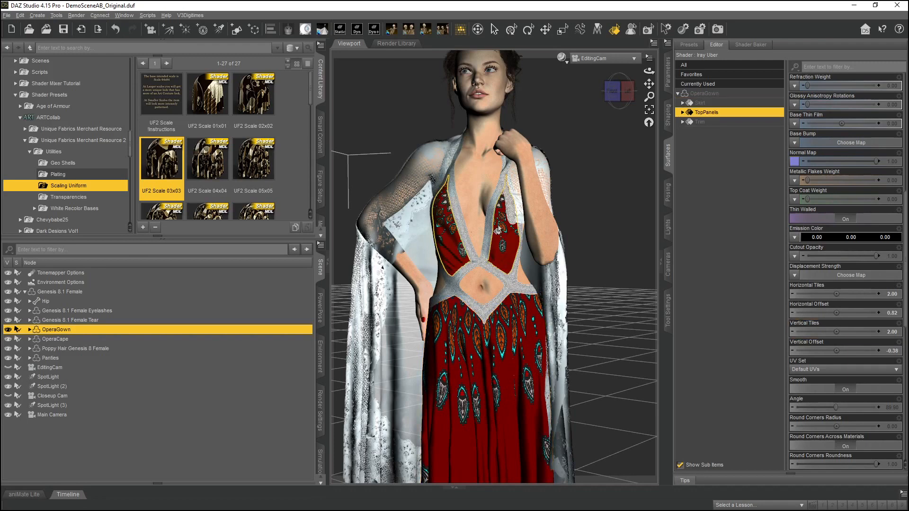
{"action": "double_click", "coordinate": [207, 100]}
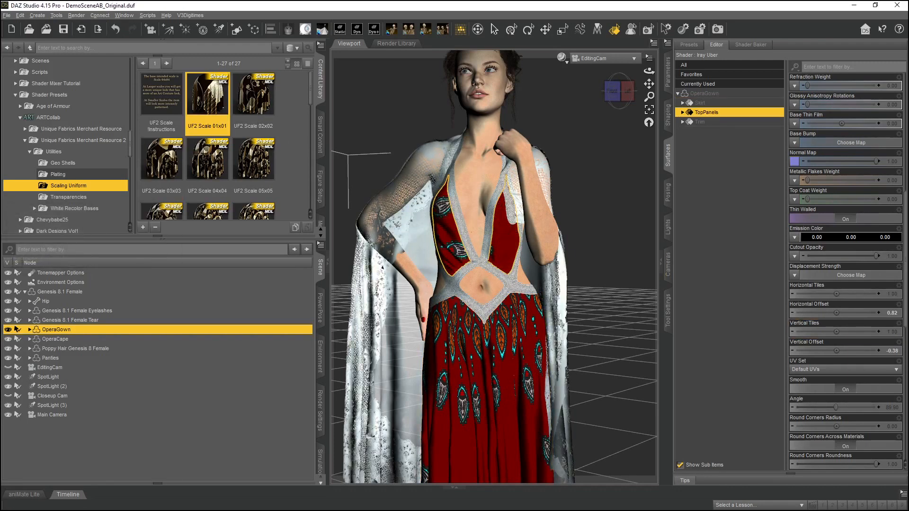
{"action": "left_click_drag", "start_coordinate": [837, 314], "coordinate": [824, 314]}
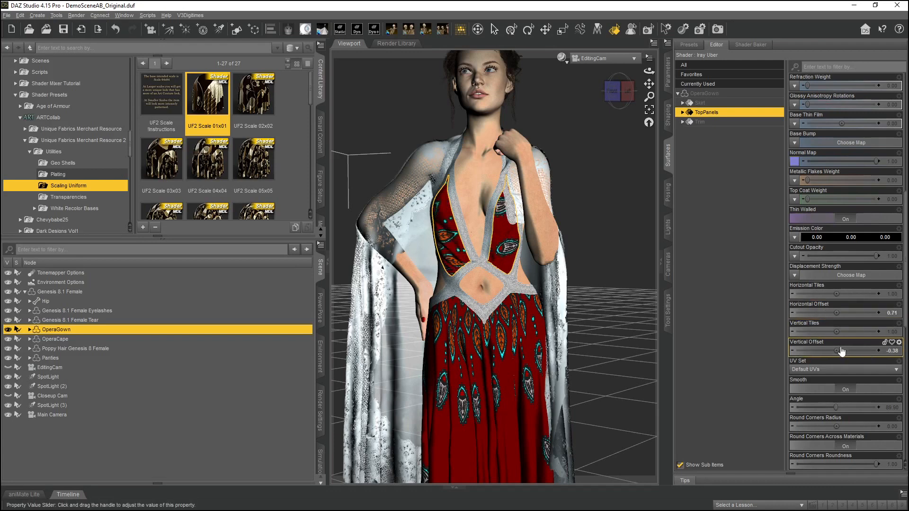
Step: Adjust the pattern on the TopPanels to a horizontal offset of 0.47 and a vertical offset of -0.18
{"action": "left_click_drag", "start_coordinate": [837, 349], "coordinate": [850, 351]}
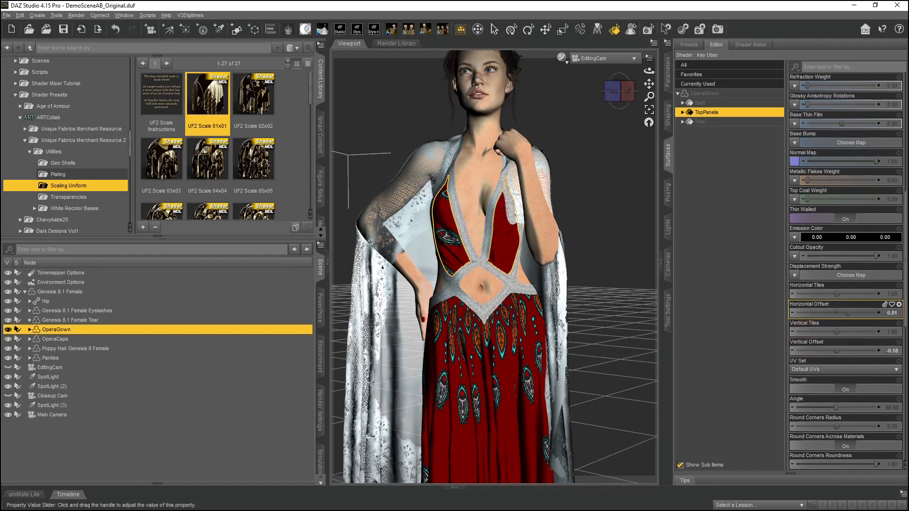
{"action": "left_click_drag", "start_coordinate": [826, 313], "coordinate": [822, 313]}
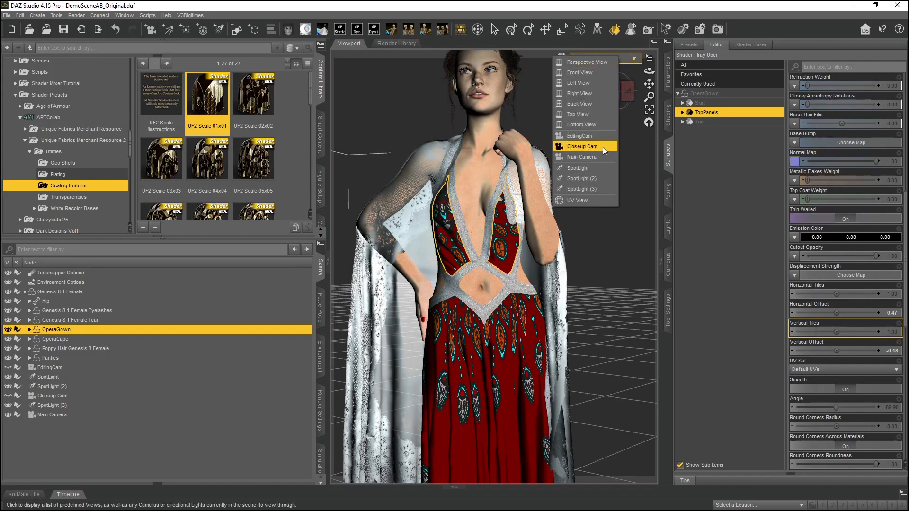
Step: Preview the full outfit through the Main Camera in Iray shading and open the Unique Fabrics Merchant Resource 2 shaders, leaving no surface selected
{"action": "left_click", "coordinate": [588, 156]}
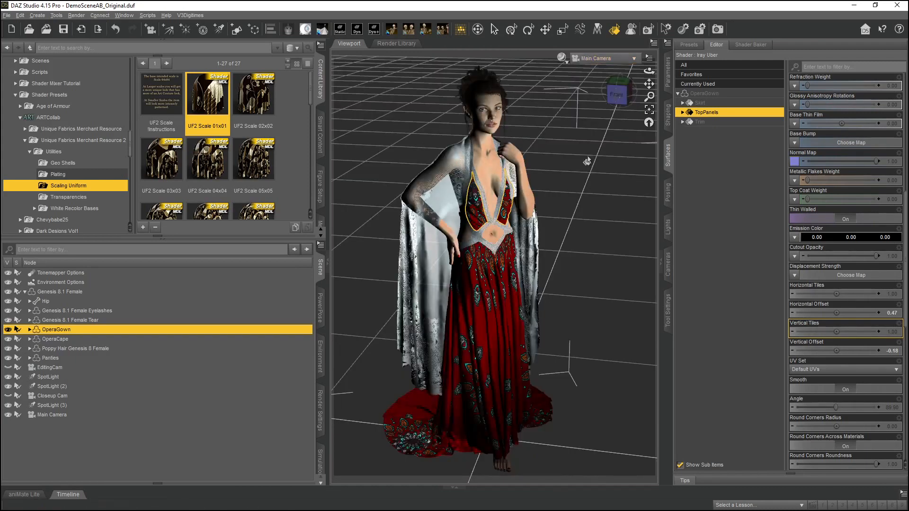
{"action": "left_click", "coordinate": [620, 176]}
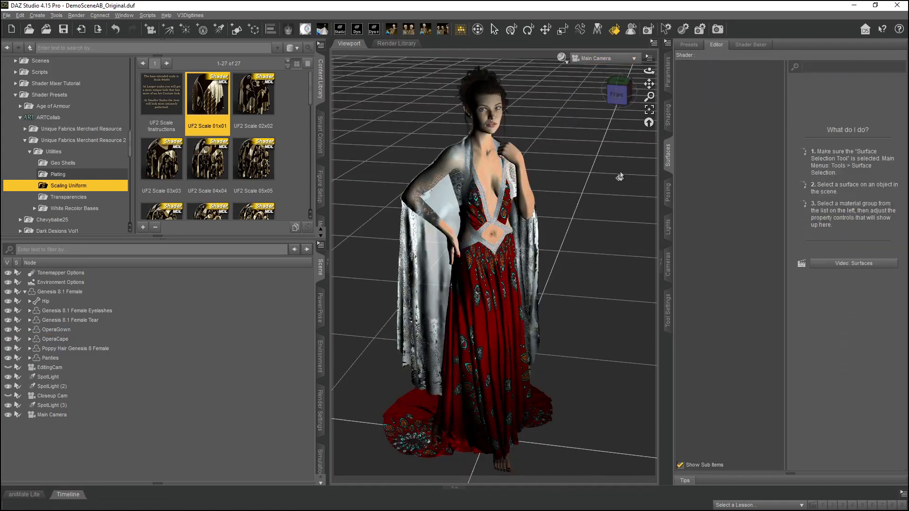
{"action": "left_click", "coordinate": [562, 60]}
{"action": "left_click", "coordinate": [568, 179]}
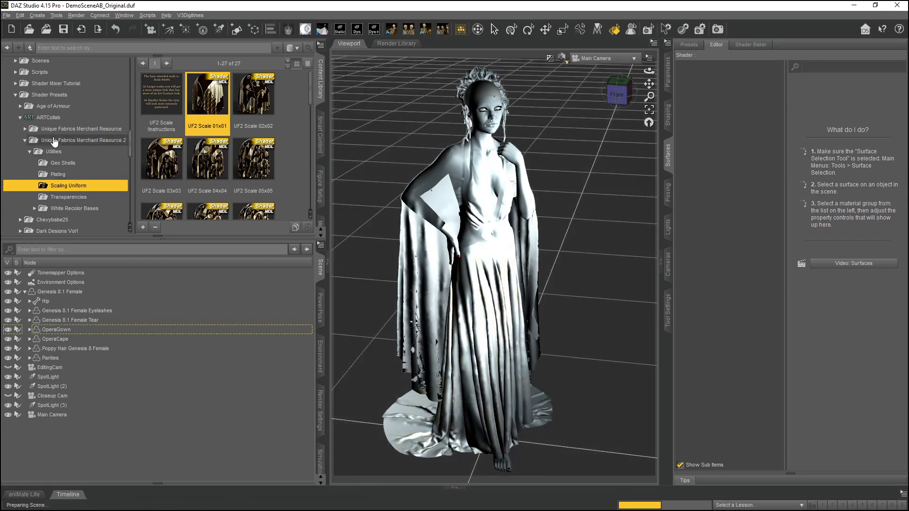
{"action": "left_click", "coordinate": [72, 141]}
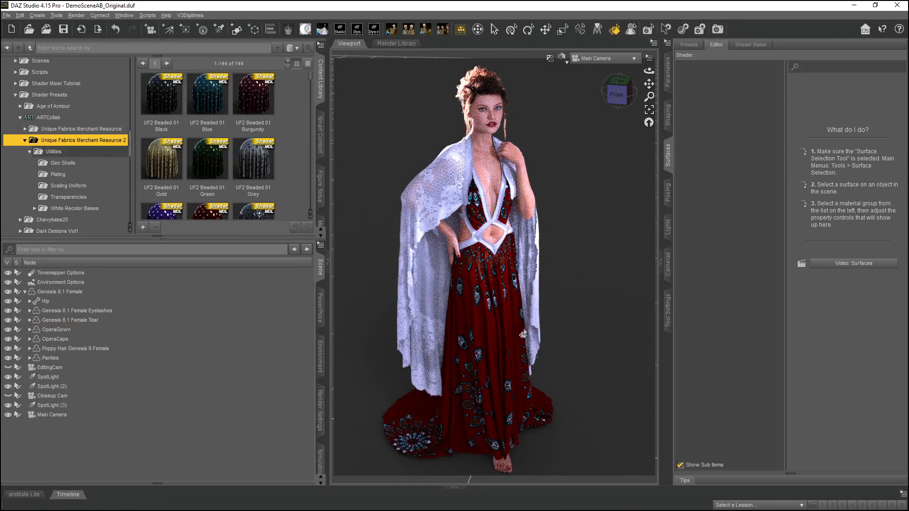
{"action": "left_click", "coordinate": [492, 298]}
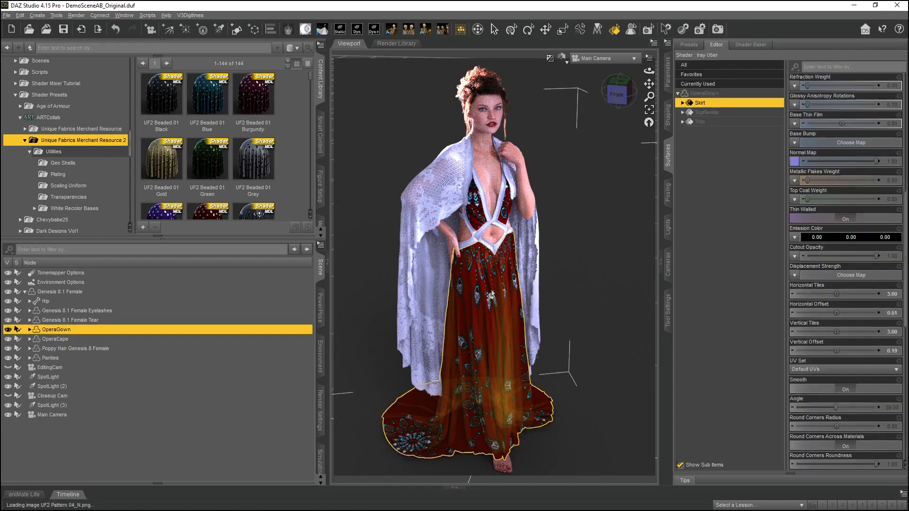
{"action": "left_click", "coordinate": [612, 197]}
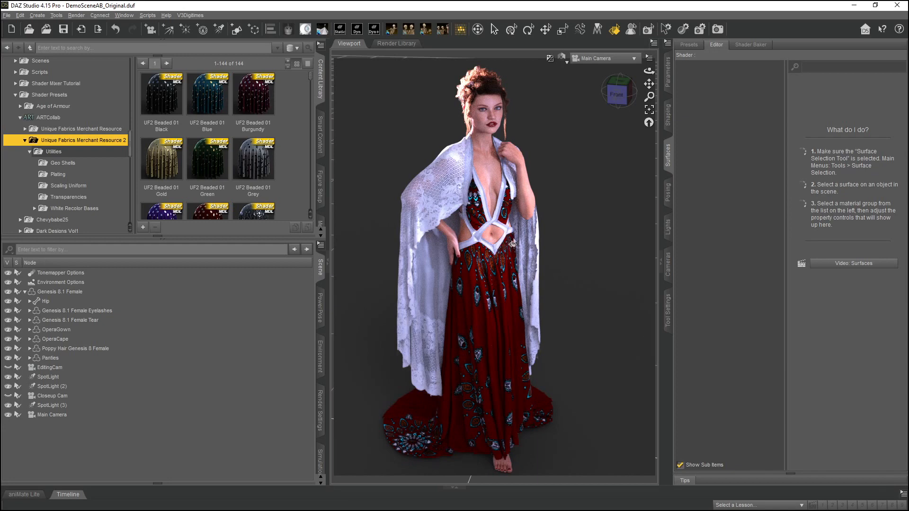
Step: Select the Trim surfaces of both the OperaCape and the OperaGown and apply the UF2 A Clear Partial 3 preset to them
{"action": "left_click", "coordinate": [494, 227]}
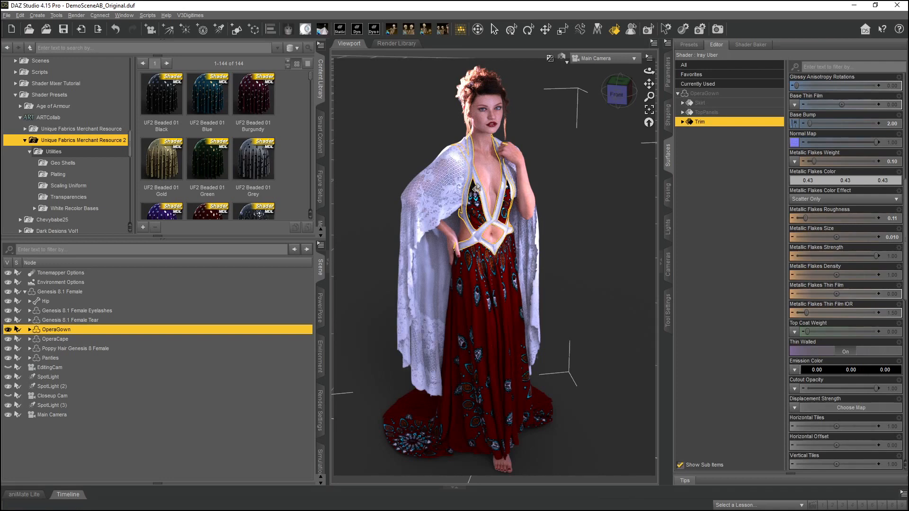
{"action": "left_click", "coordinate": [469, 158]}
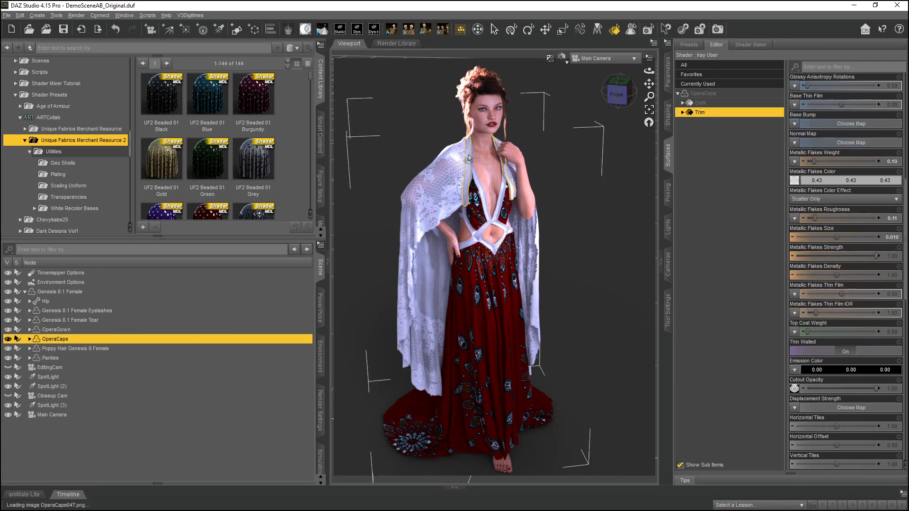
{"action": "left_click", "coordinate": [482, 195], "text": "ctrl"}
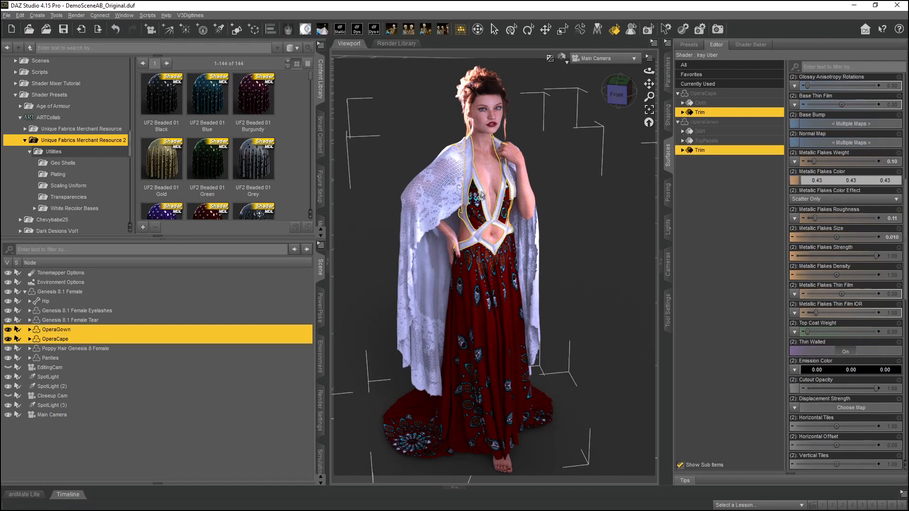
{"action": "left_click", "coordinate": [53, 153]}
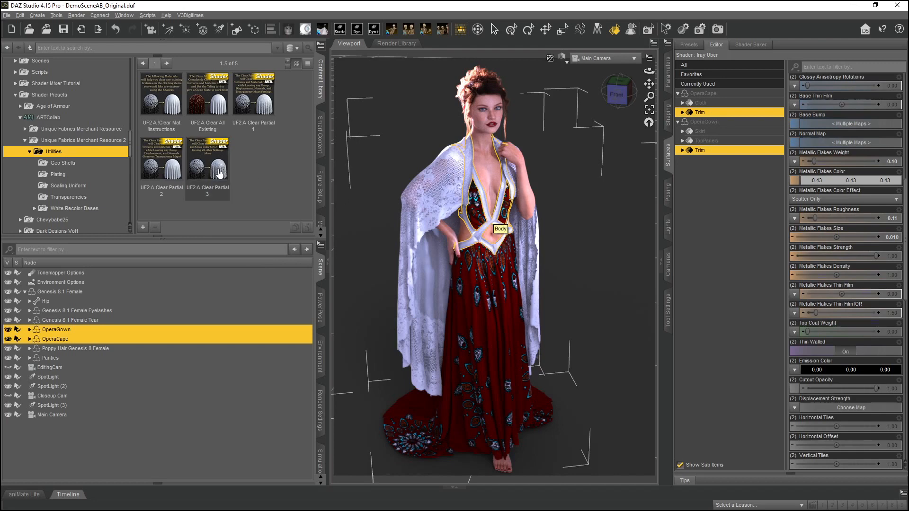
{"action": "mouse_move", "coordinate": [213, 169]}
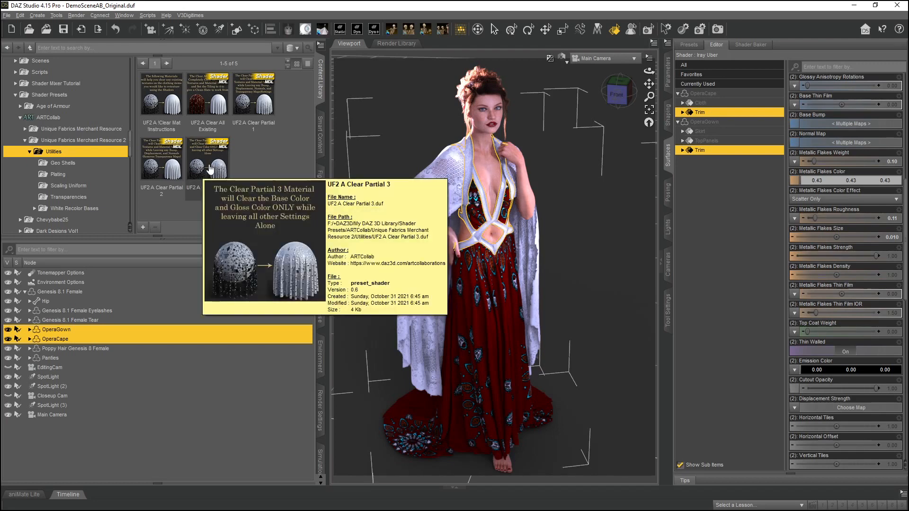
{"action": "double_click", "coordinate": [210, 170]}
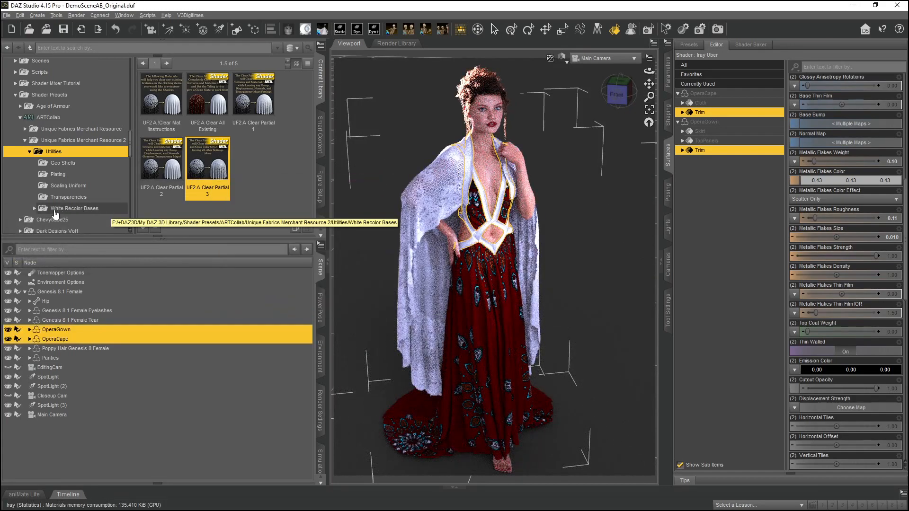
Step: Apply the UF2 White Base Red 04 shader from the White Base Colors reds to both Trim surfaces
{"action": "left_click", "coordinate": [35, 209]}
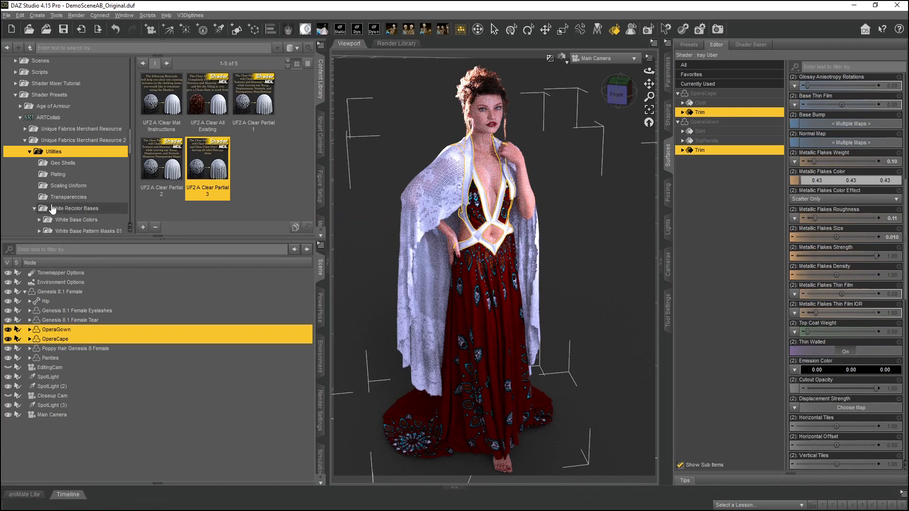
{"action": "scroll", "coordinate": [86, 199], "scroll_direction": "down", "scroll_amount": 2}
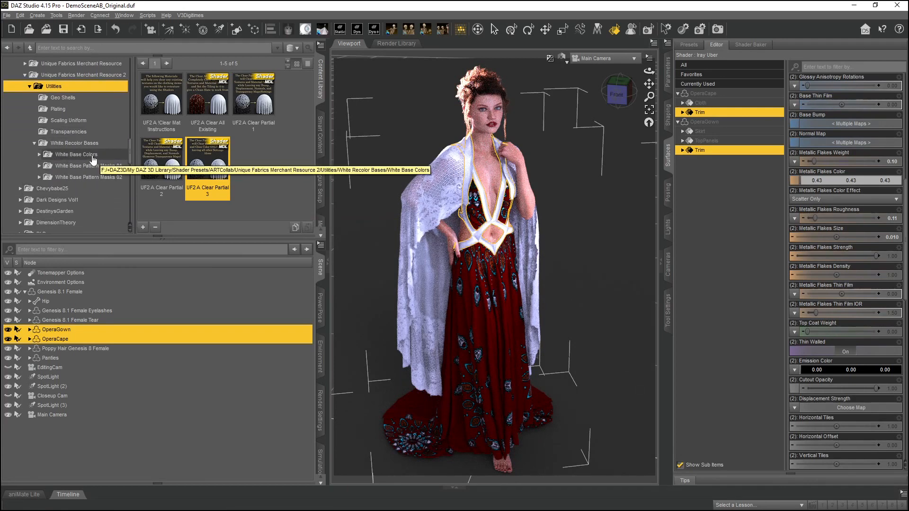
{"action": "left_click", "coordinate": [40, 156]}
{"action": "scroll", "coordinate": [52, 152], "scroll_direction": "down", "scroll_amount": 2}
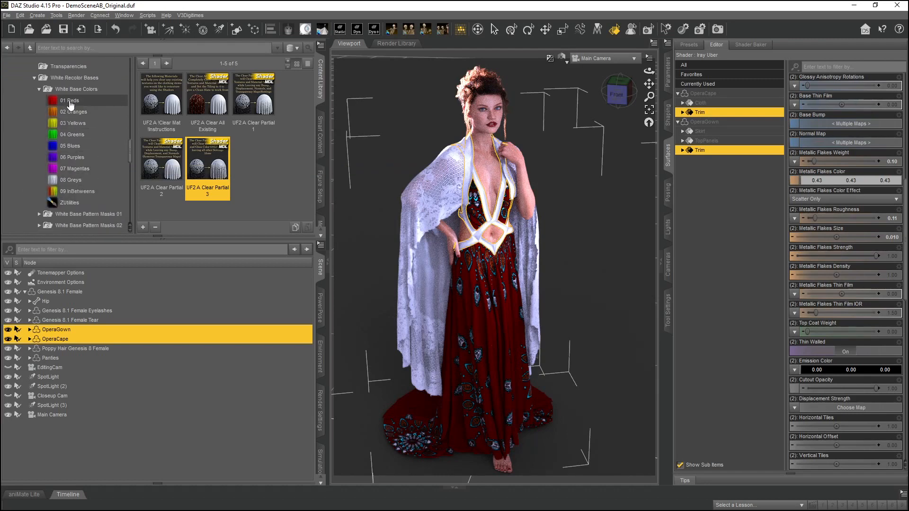
{"action": "left_click", "coordinate": [71, 102]}
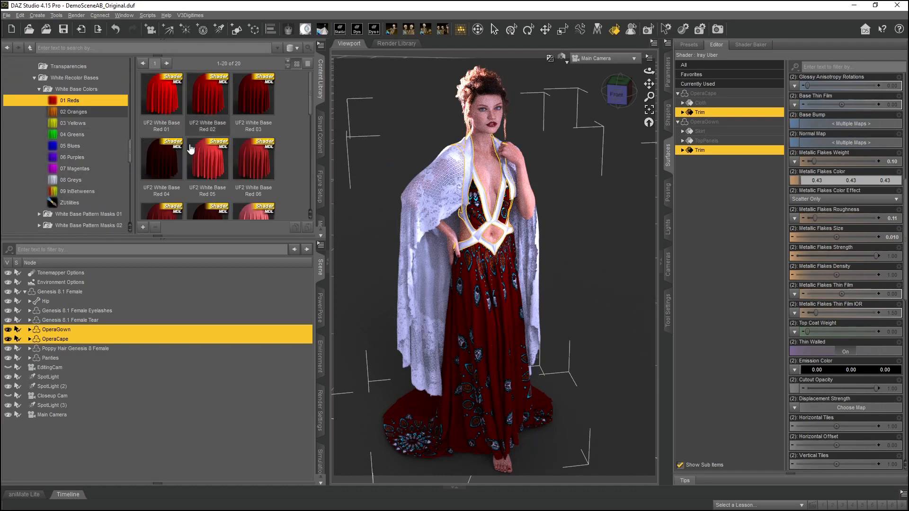
{"action": "double_click", "coordinate": [166, 158]}
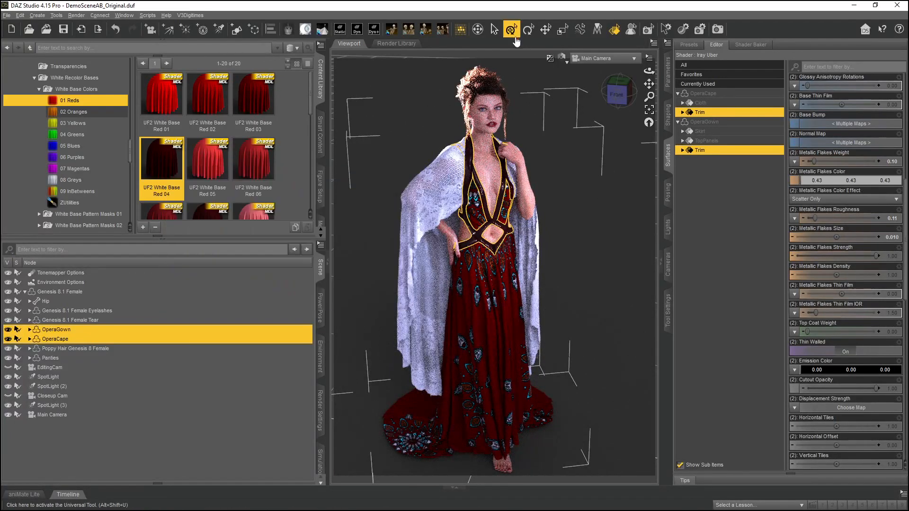
Step: Try the UF2 White Base Red 03, Red 01 and Red 02 shaders on both Trim surfaces and undo the red presets
{"action": "left_click", "coordinate": [495, 29]}
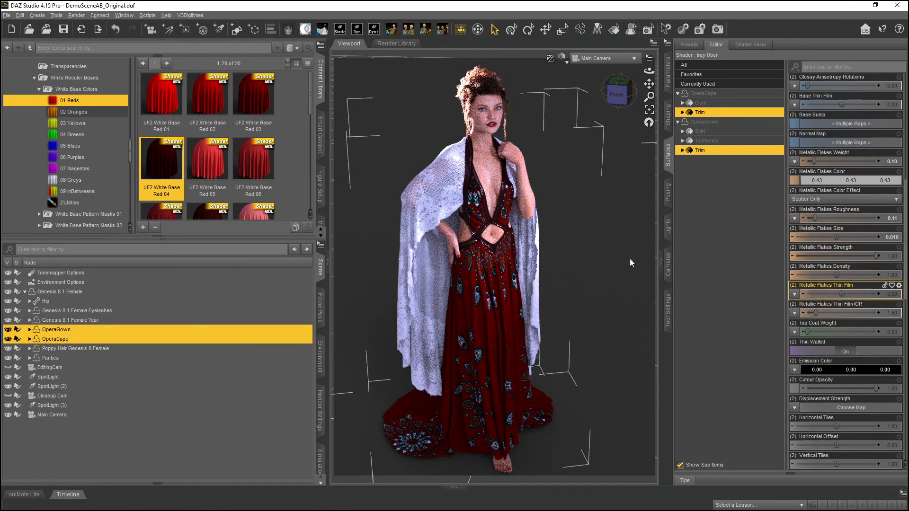
{"action": "double_click", "coordinate": [264, 100]}
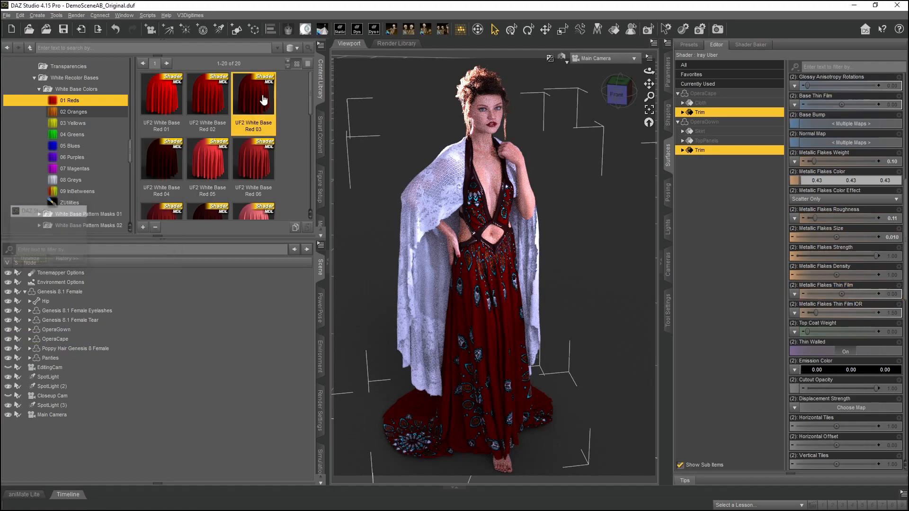
{"action": "double_click", "coordinate": [171, 95]}
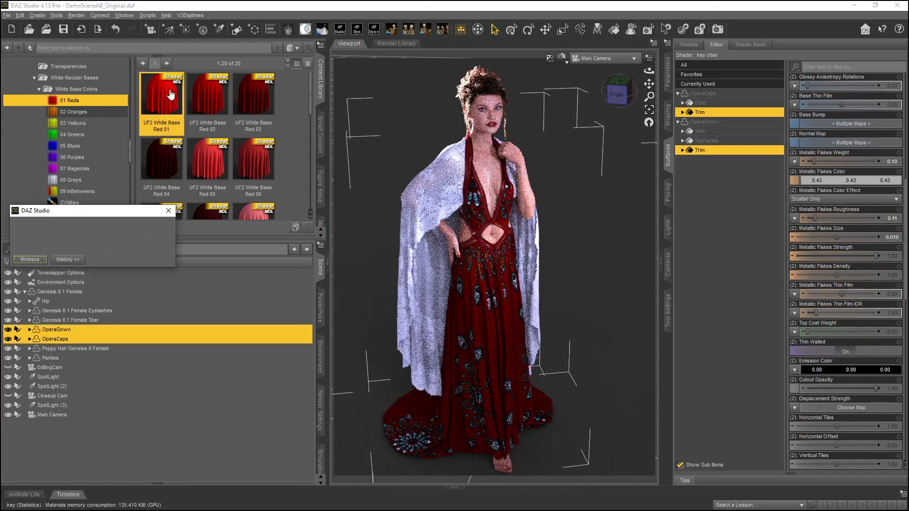
{"action": "double_click", "coordinate": [210, 96]}
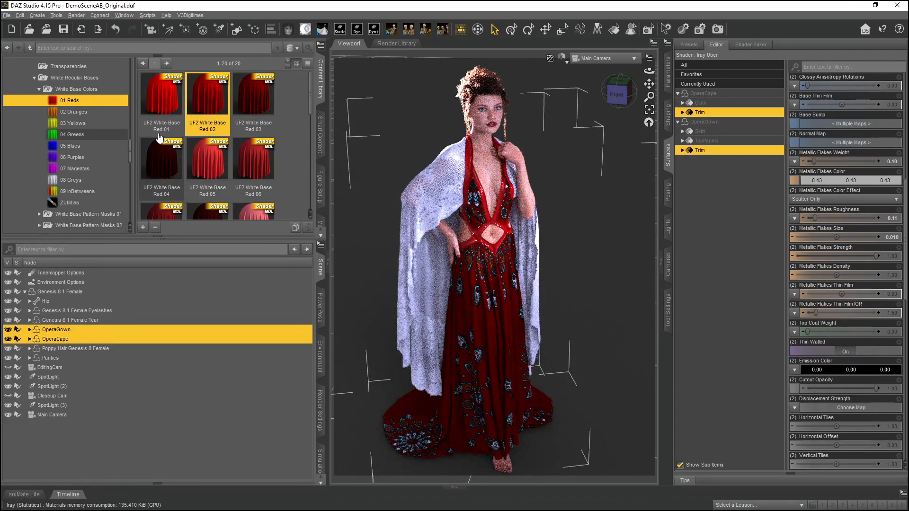
{"action": "left_click", "coordinate": [114, 29]}
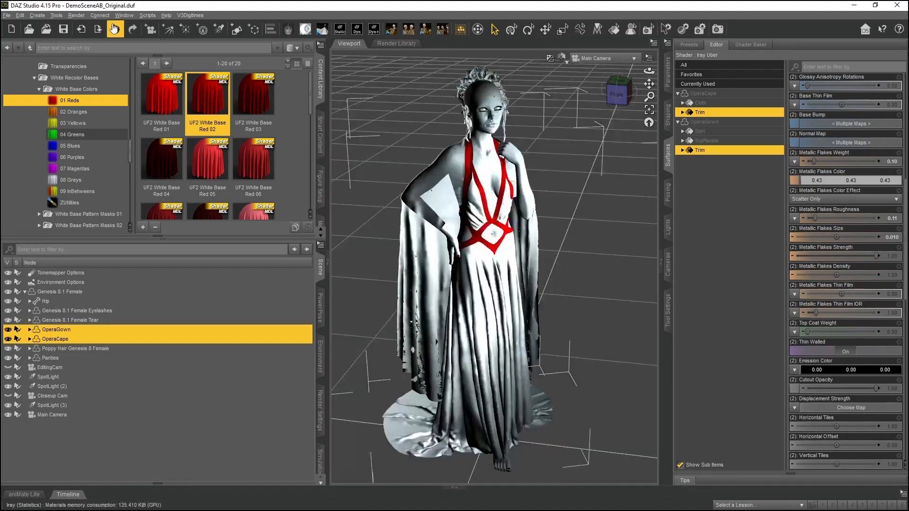
{"action": "left_click", "coordinate": [114, 29]}
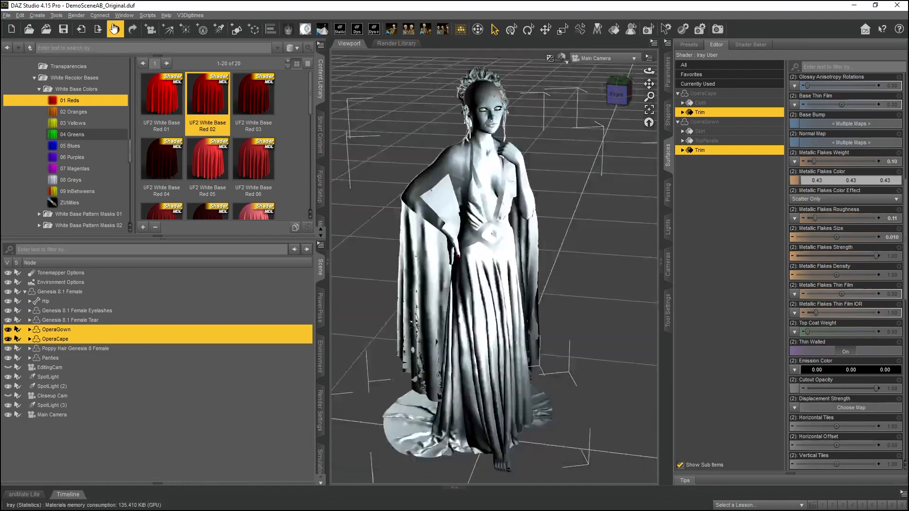
Step: Set the Base Color of both Trim surfaces to dark green with values 0.00, 0.048, 0.00
{"action": "scroll", "coordinate": [839, 199], "scroll_direction": "up", "scroll_amount": 6}
{"action": "scroll", "coordinate": [840, 192], "scroll_direction": "up", "scroll_amount": 4}
{"action": "left_click", "coordinate": [829, 162]}
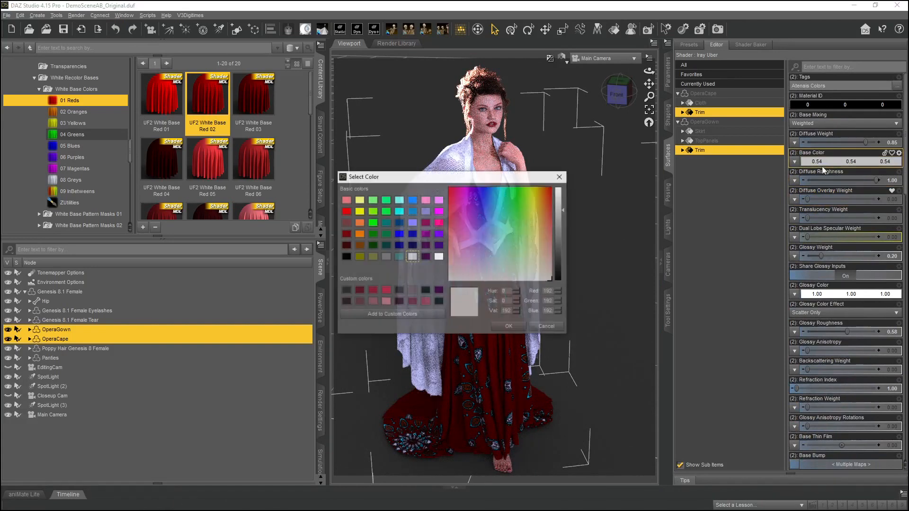
{"action": "left_click", "coordinate": [375, 245]}
{"action": "left_click", "coordinate": [505, 327]}
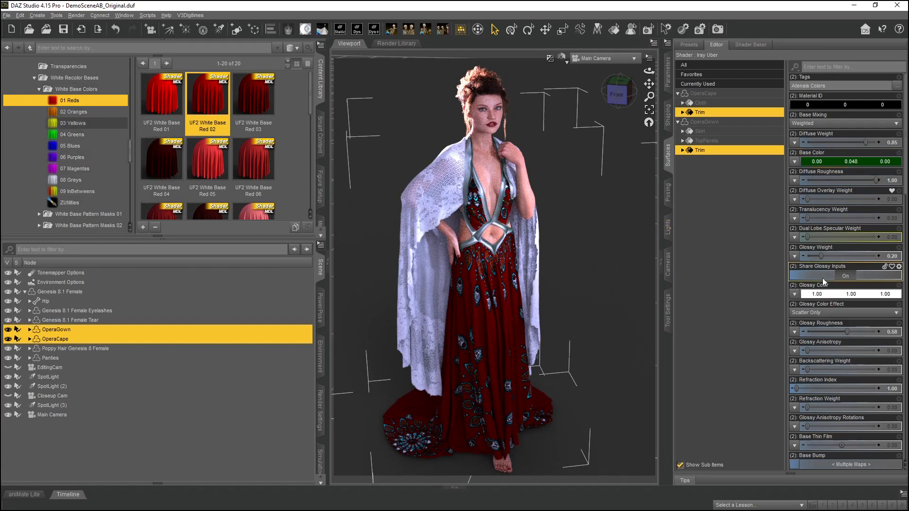
Step: Open the Utilities presets of Unique Fabrics Merchant Resource 2 and review the Metallic Flakes settings of the Trim surfaces
{"action": "scroll", "coordinate": [67, 102], "scroll_direction": "up", "scroll_amount": 2}
{"action": "scroll", "coordinate": [67, 102], "scroll_direction": "up", "scroll_amount": 6}
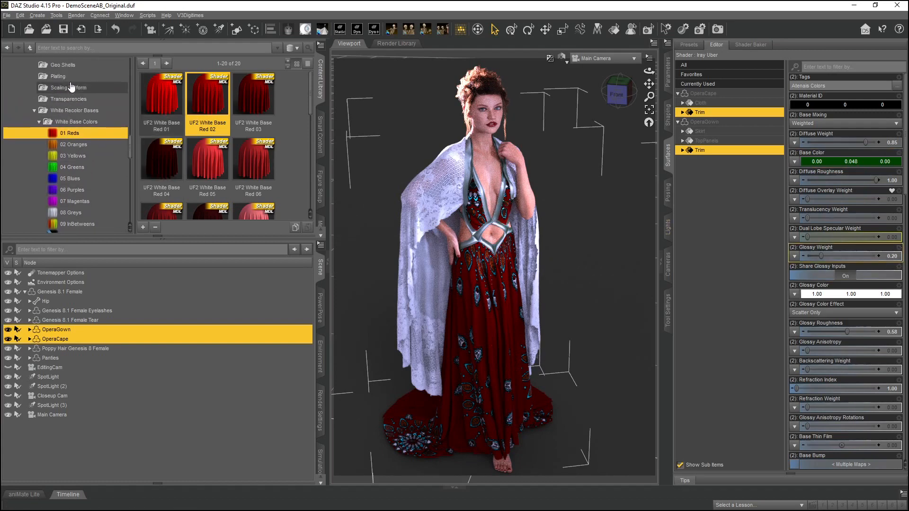
{"action": "left_click", "coordinate": [65, 122]}
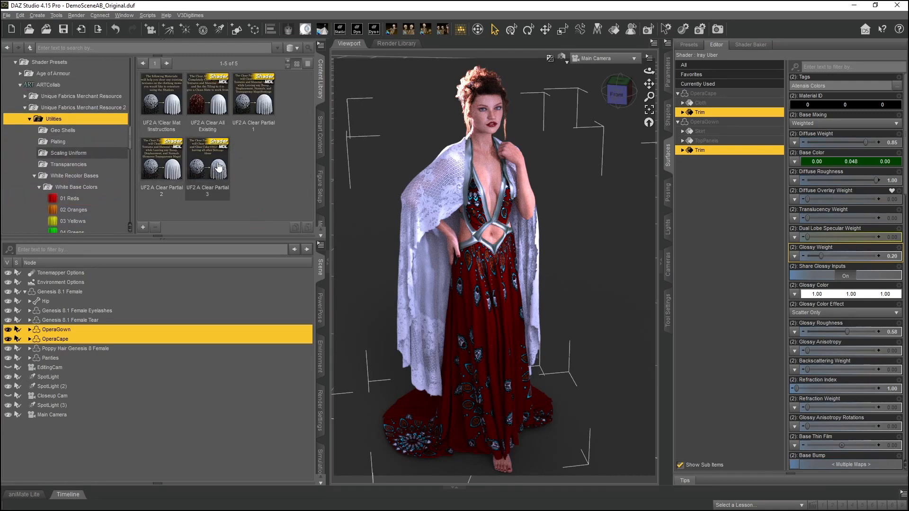
{"action": "scroll", "coordinate": [876, 270], "scroll_direction": "down", "scroll_amount": 6}
{"action": "scroll", "coordinate": [876, 268], "scroll_direction": "down", "scroll_amount": 6}
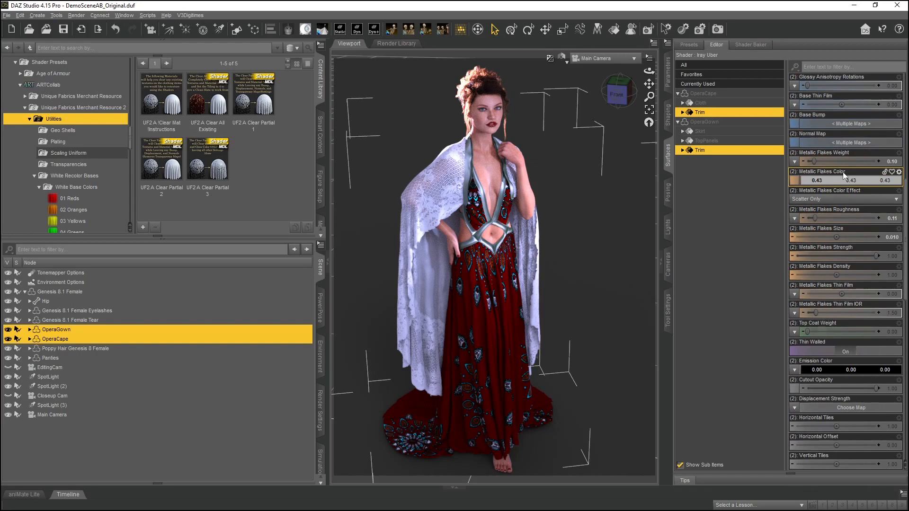
Step: Apply the UF2 A Clear Partial 2 preset to the Trim surfaces of both OperaGown and OperaCape
{"action": "left_click", "coordinate": [614, 29]}
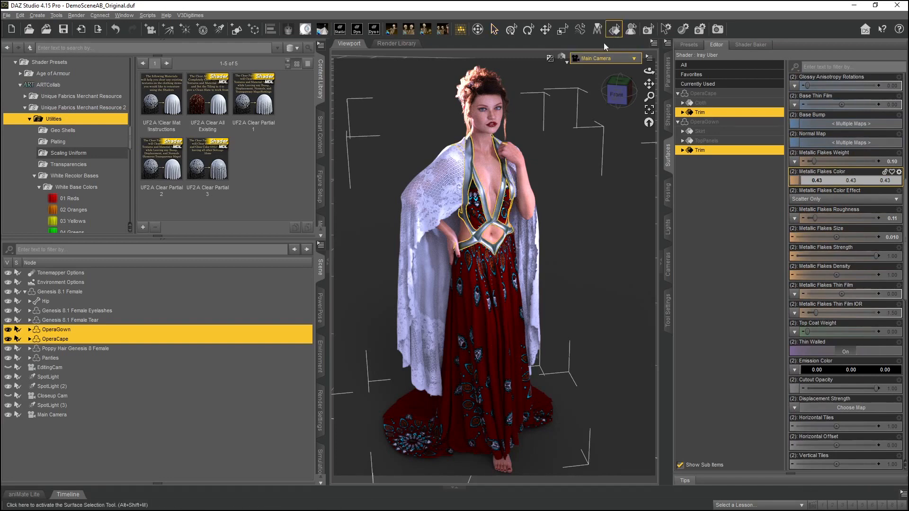
{"action": "left_click", "coordinate": [494, 215]}
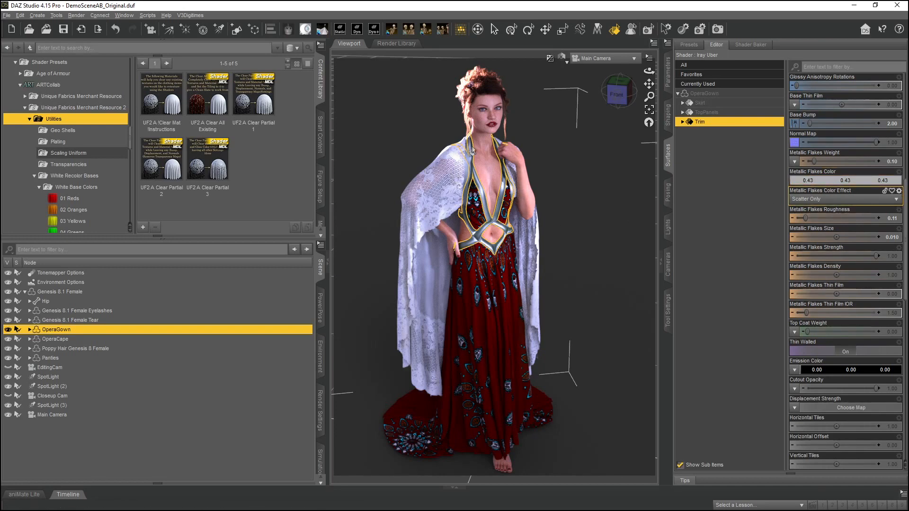
{"action": "left_click", "coordinate": [495, 154]}
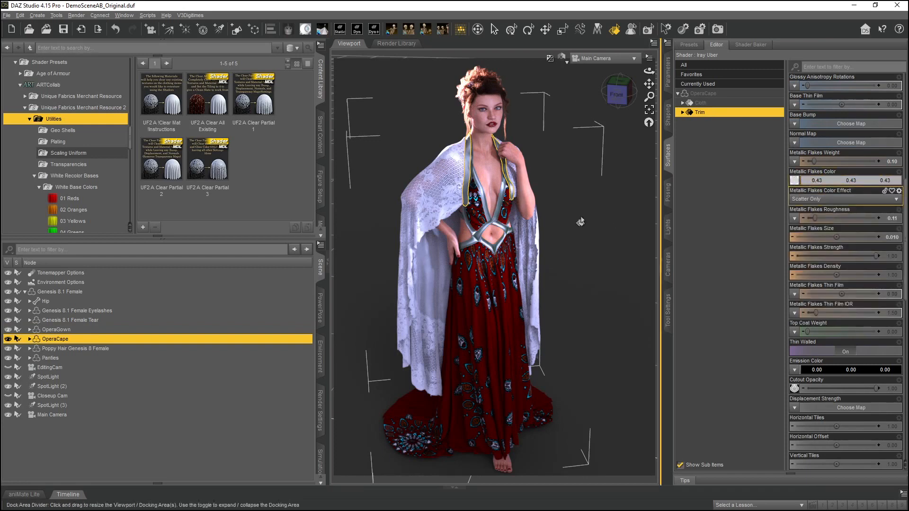
{"action": "left_click", "coordinate": [478, 214], "text": "ctrl"}
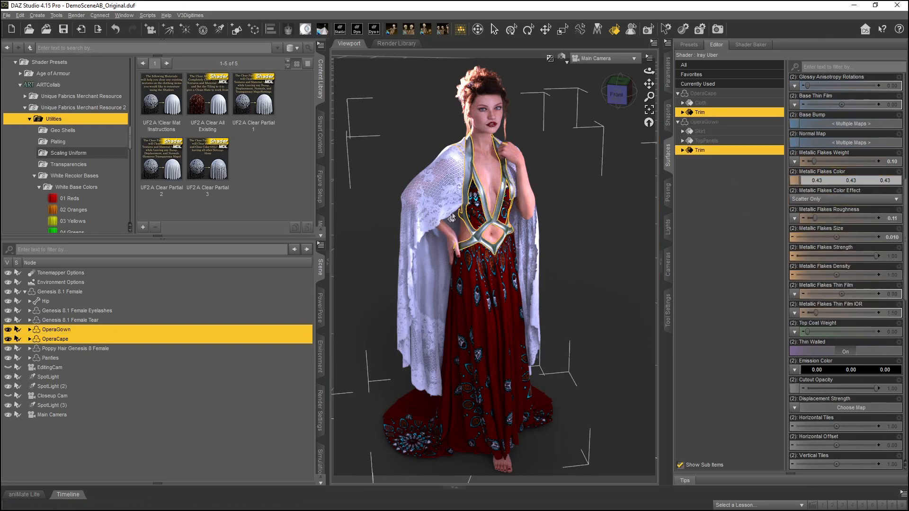
{"action": "mouse_move", "coordinate": [214, 186]}
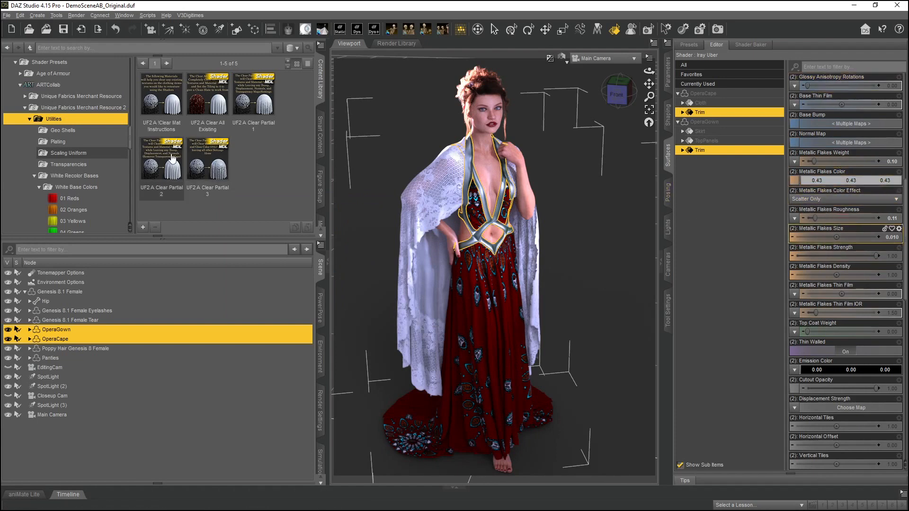
{"action": "mouse_move", "coordinate": [173, 159]}
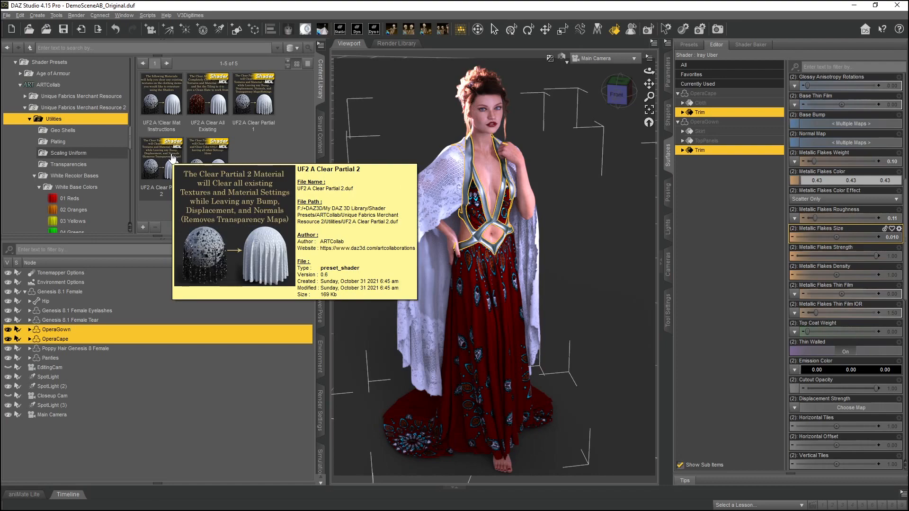
{"action": "left_click", "coordinate": [173, 158]}
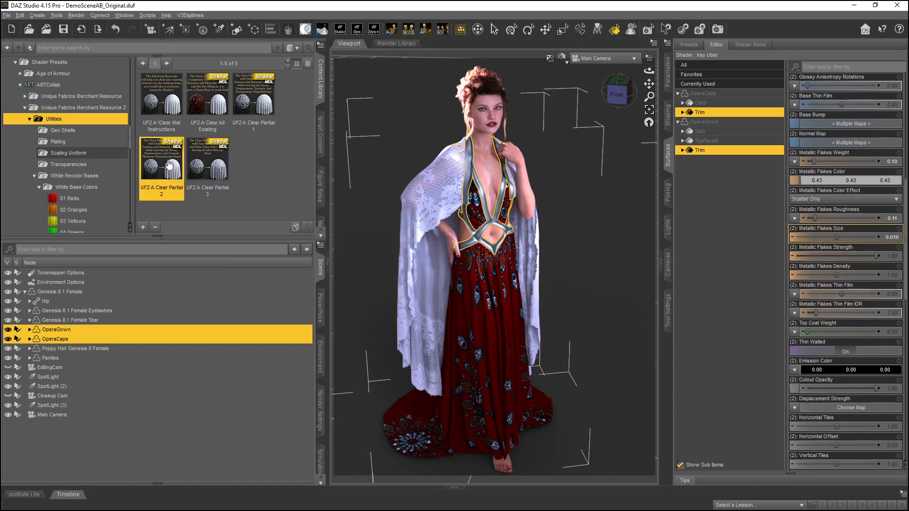
{"action": "double_click", "coordinate": [159, 159]}
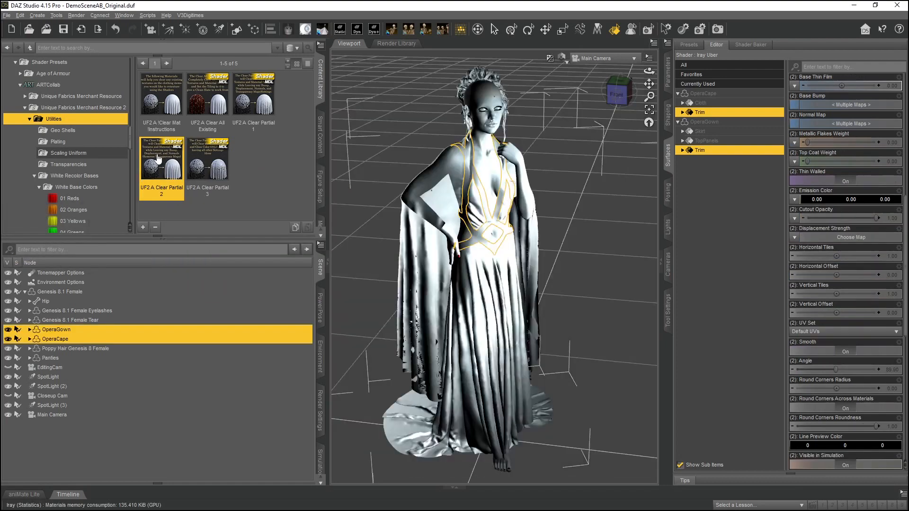
Step: Apply the UF2 White Base Red 04 shader from the White Base Colors reds to both cleared Trim surfaces
{"action": "scroll", "coordinate": [862, 206], "scroll_direction": "up", "scroll_amount": 3}
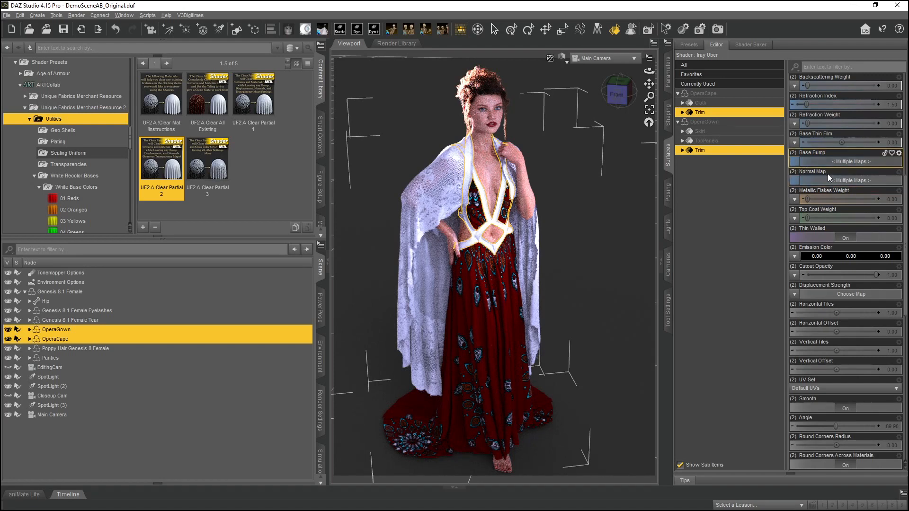
{"action": "scroll", "coordinate": [865, 181], "scroll_direction": "up", "scroll_amount": 15}
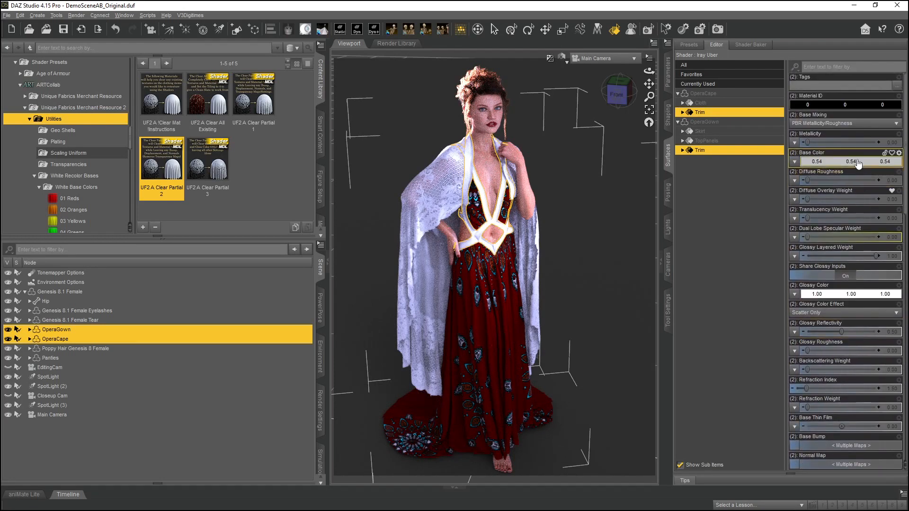
{"action": "left_click", "coordinate": [61, 204]}
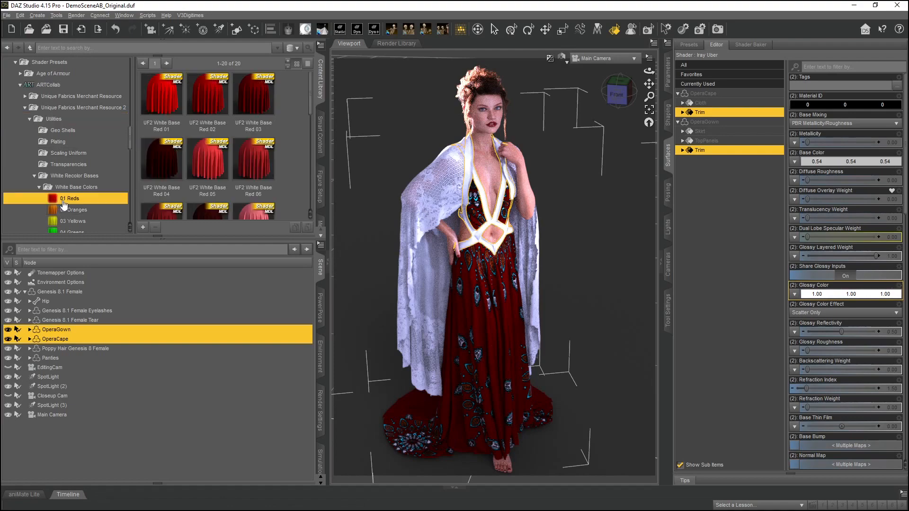
{"action": "double_click", "coordinate": [170, 170]}
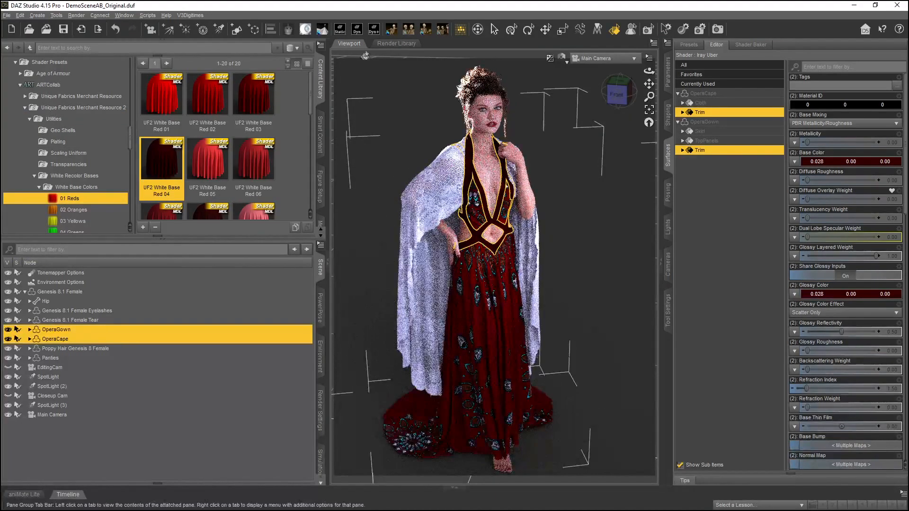
{"action": "left_click", "coordinate": [495, 29]}
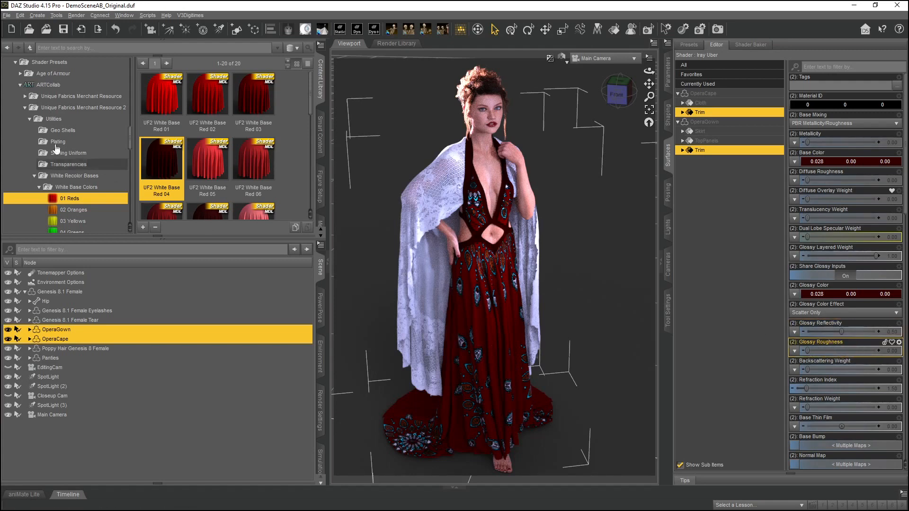
Step: Review the ZUtilities presets of White Base Colors, White Base Pattern Masks 01 and White Base Pattern Masks 02
{"action": "scroll", "coordinate": [121, 156], "scroll_direction": "down", "scroll_amount": 5}
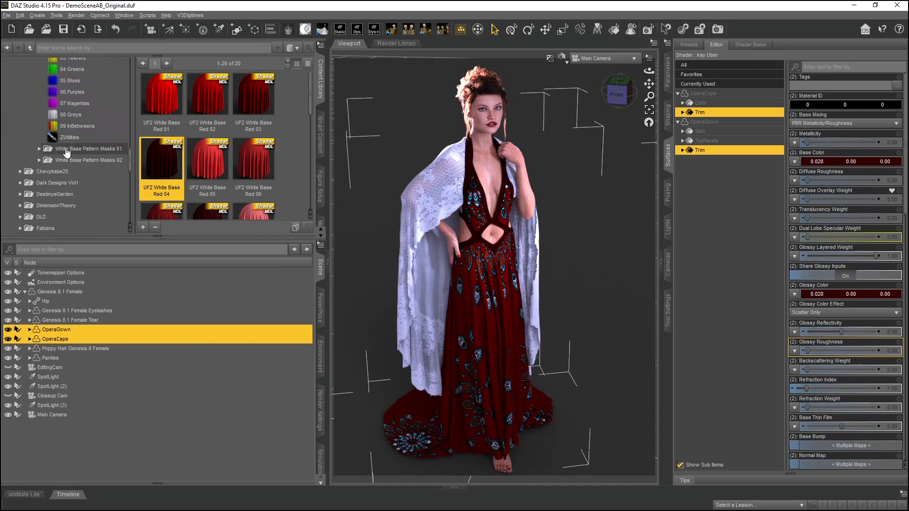
{"action": "left_click", "coordinate": [39, 150]}
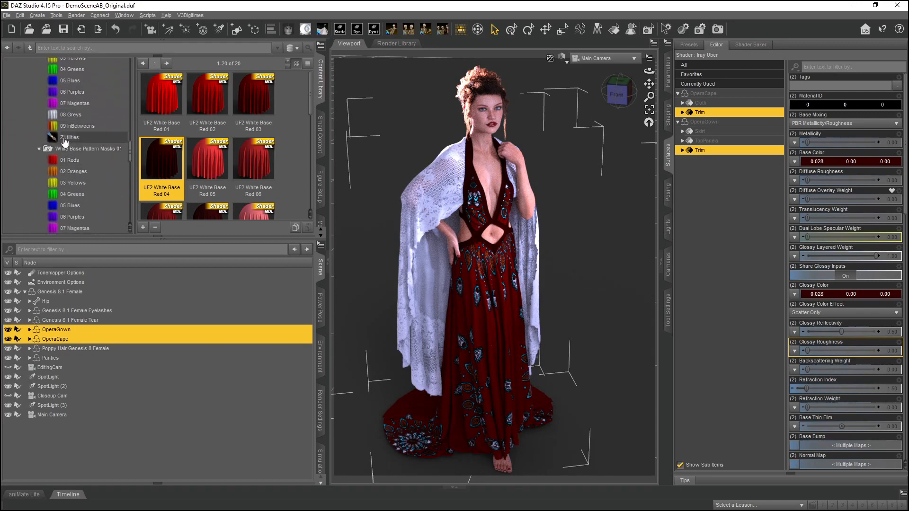
{"action": "left_click", "coordinate": [64, 138]}
{"action": "scroll", "coordinate": [65, 140], "scroll_direction": "down", "scroll_amount": 2}
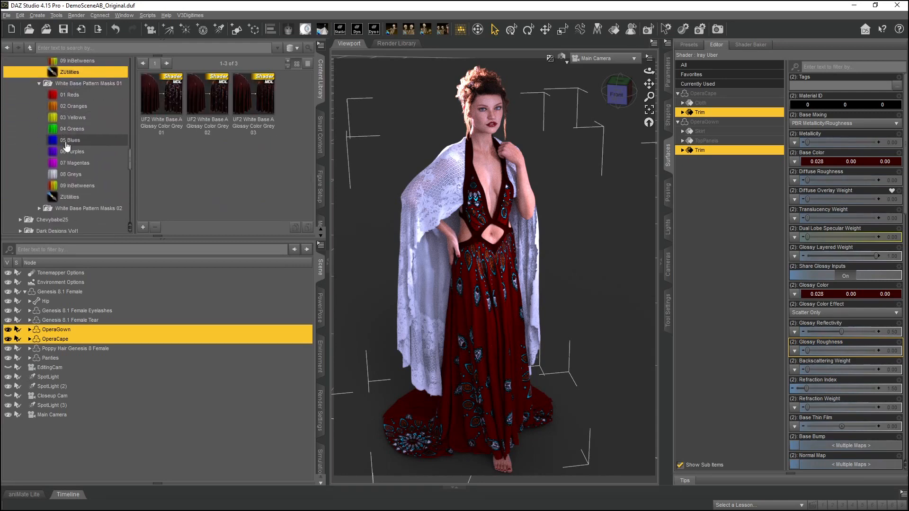
{"action": "left_click", "coordinate": [79, 197]}
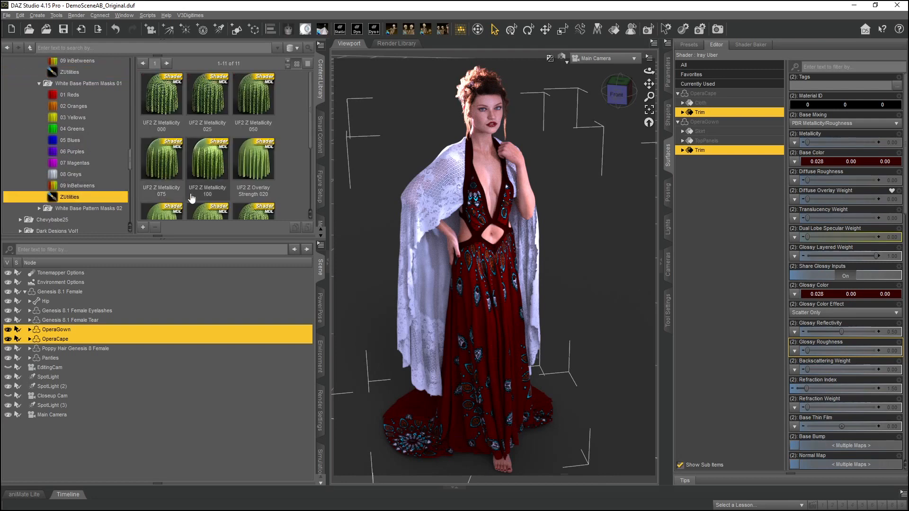
{"action": "scroll", "coordinate": [195, 198], "scroll_direction": "down", "scroll_amount": 3}
{"action": "mouse_move", "coordinate": [194, 198]}
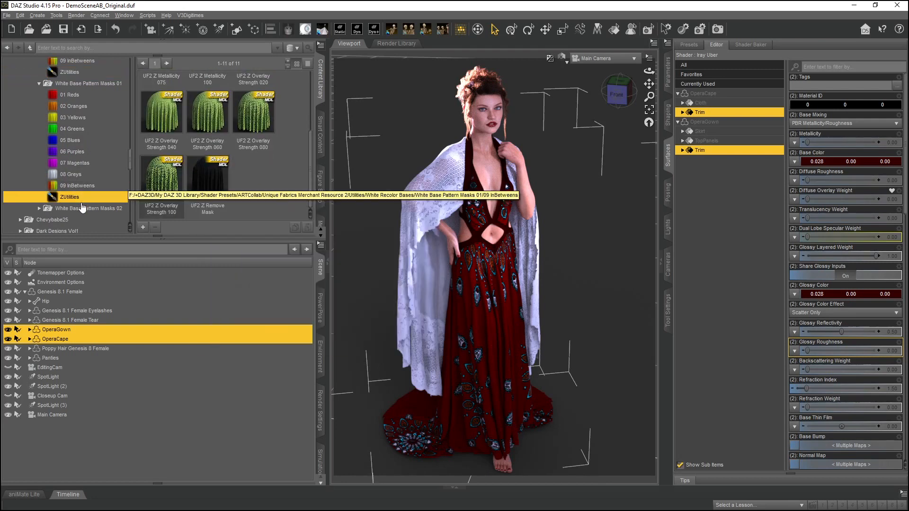
{"action": "left_click", "coordinate": [39, 208]}
{"action": "scroll", "coordinate": [75, 212], "scroll_direction": "down", "scroll_amount": 4}
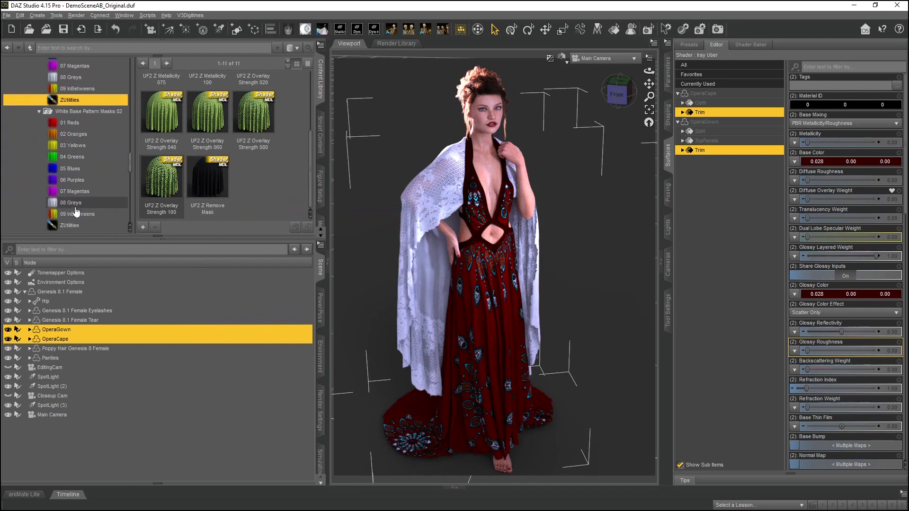
{"action": "left_click", "coordinate": [71, 192]}
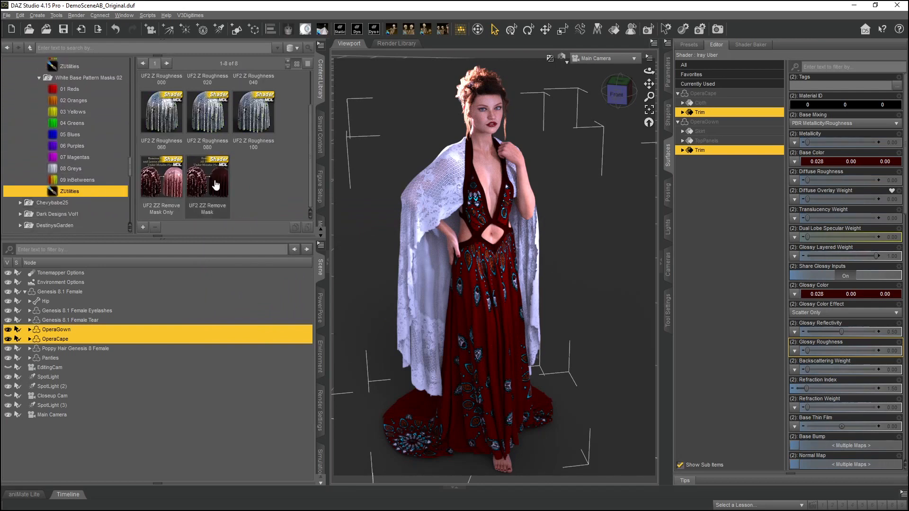
{"action": "scroll", "coordinate": [73, 166], "scroll_direction": "up", "scroll_amount": 1}
{"action": "scroll", "coordinate": [74, 165], "scroll_direction": "up", "scroll_amount": 8}
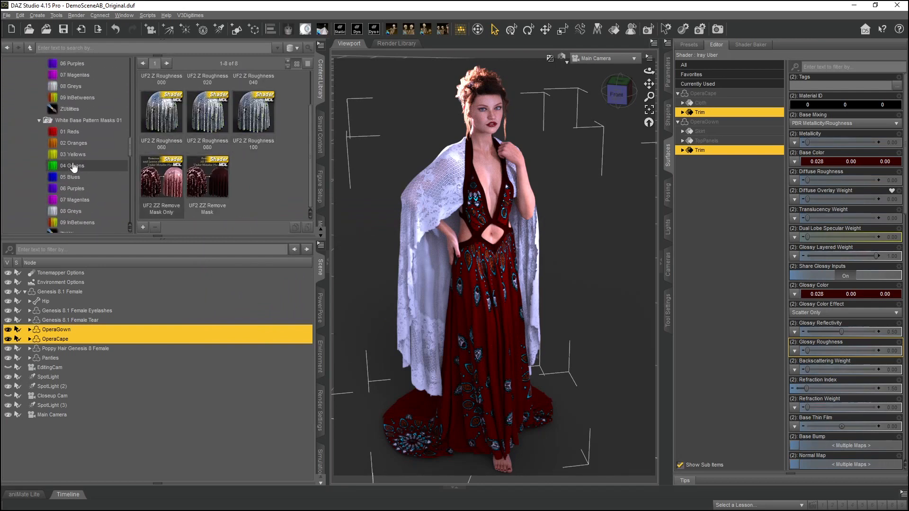
{"action": "scroll", "coordinate": [74, 166], "scroll_direction": "down", "scroll_amount": 3}
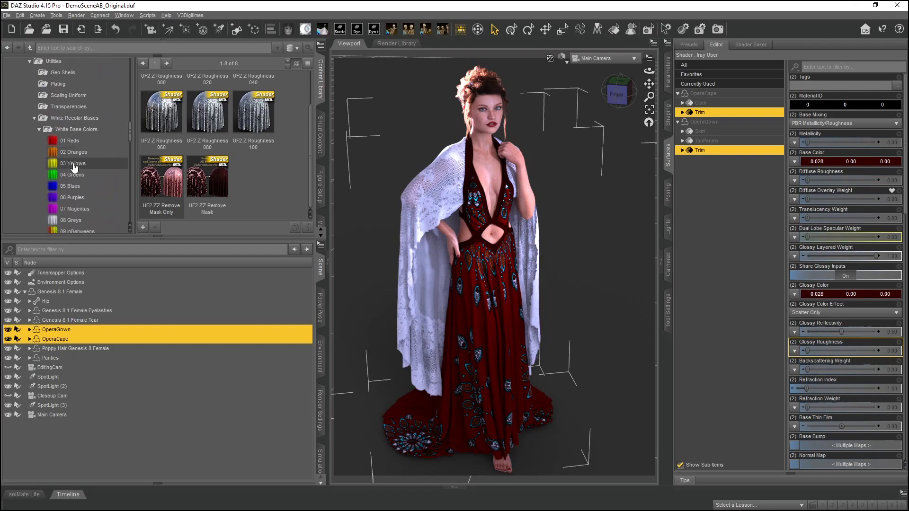
{"action": "left_click", "coordinate": [68, 170]}
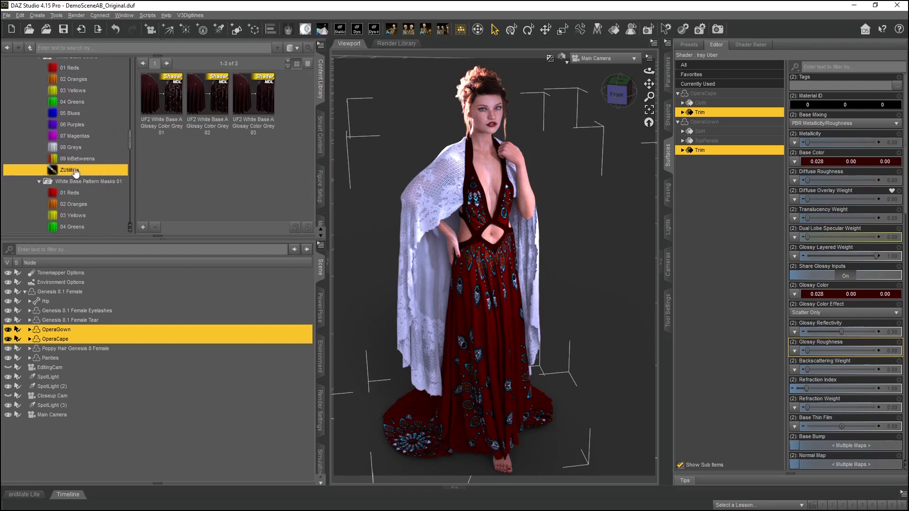
Step: Set the Glossy Roughness of both Trim surfaces to 0.71
{"action": "scroll", "coordinate": [74, 171], "scroll_direction": "up", "scroll_amount": 3}
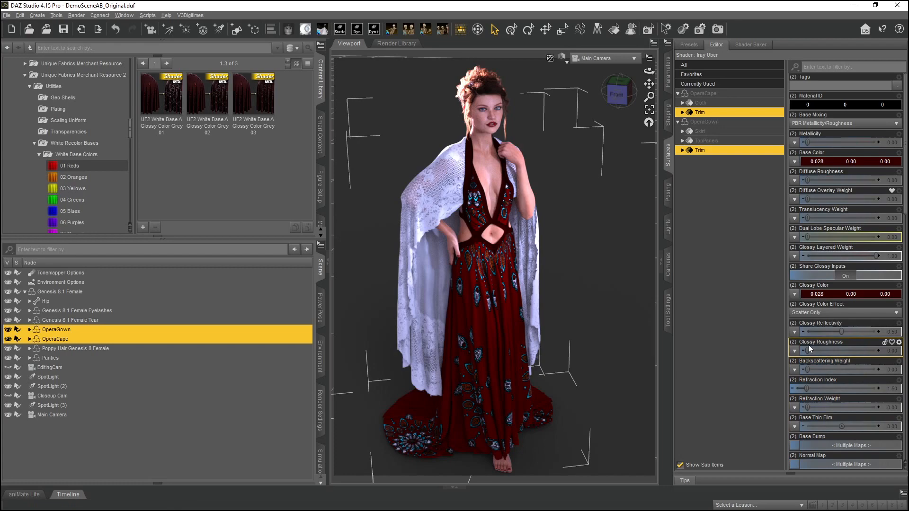
{"action": "mouse_move", "coordinate": [808, 350]}
{"action": "left_click_drag", "start_coordinate": [809, 351], "coordinate": [855, 349]}
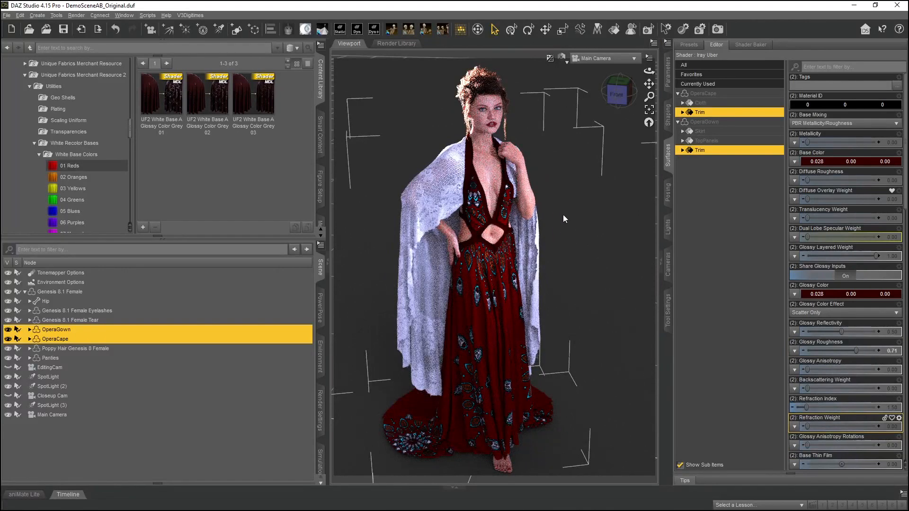
Step: Apply the UF2 A Clear Partial 1 preset from Utilities to the Cloth surface of OperaCape
{"action": "left_click", "coordinate": [614, 29]}
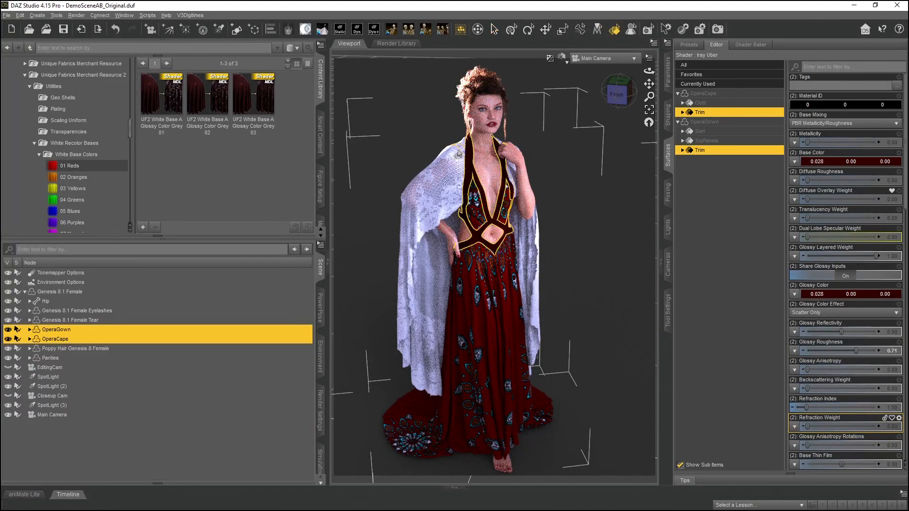
{"action": "left_click", "coordinate": [446, 191]}
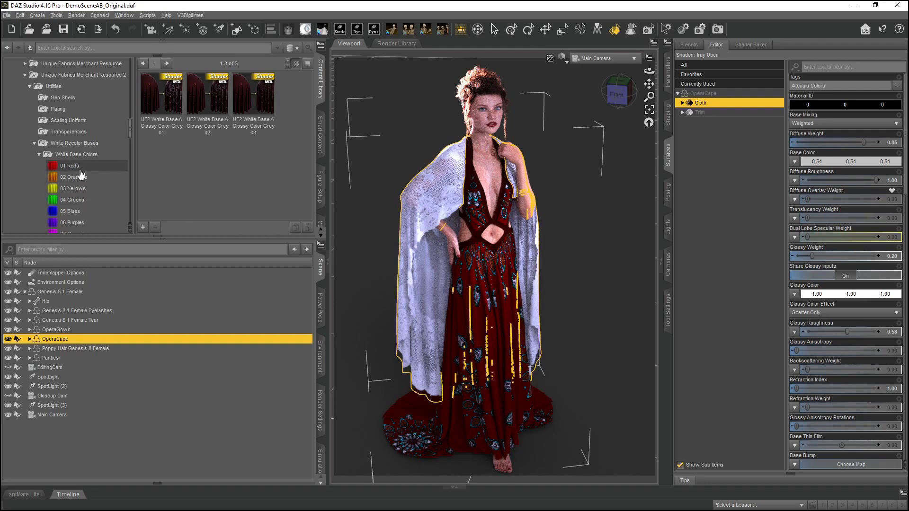
{"action": "scroll", "coordinate": [81, 175], "scroll_direction": "down", "scroll_amount": 1}
{"action": "scroll", "coordinate": [56, 125], "scroll_direction": "up", "scroll_amount": 2}
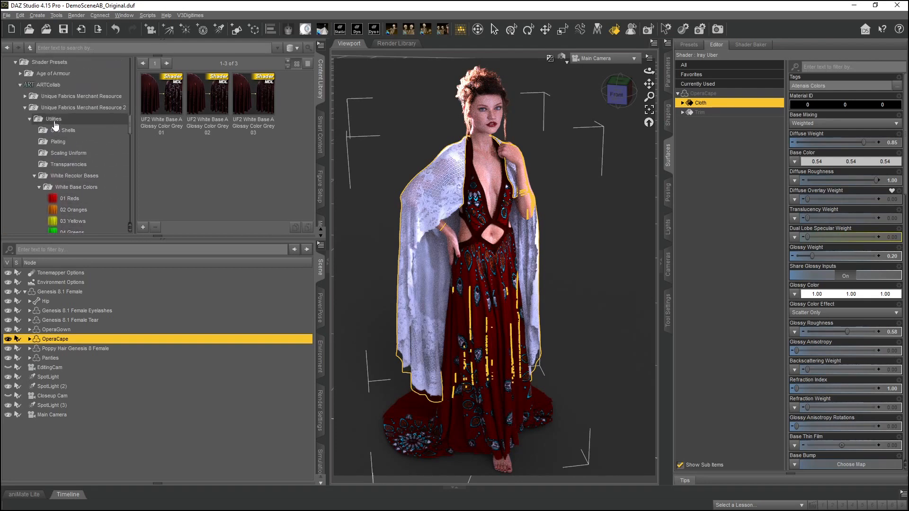
{"action": "left_click", "coordinate": [55, 122]}
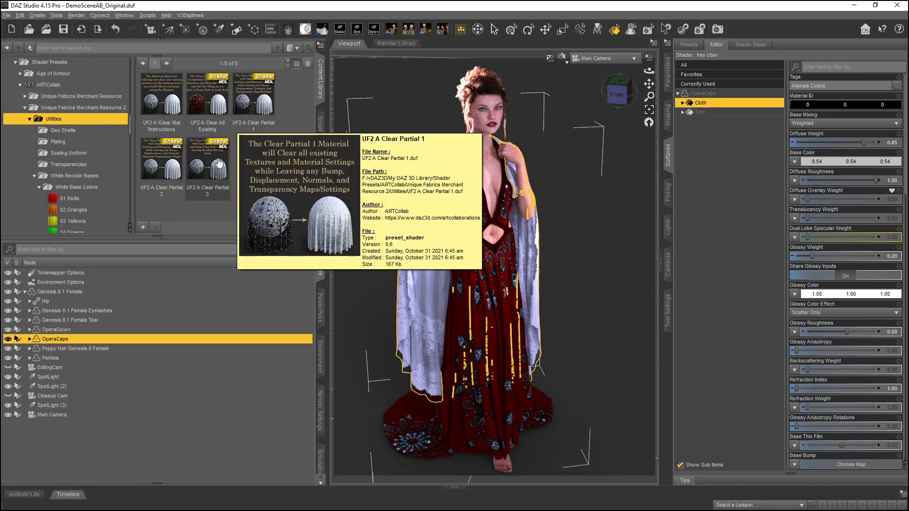
{"action": "mouse_move", "coordinate": [219, 164]}
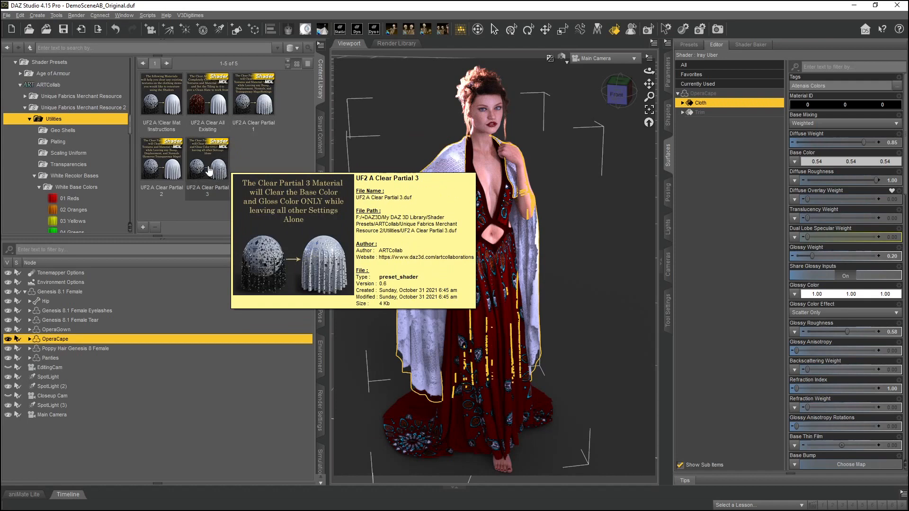
{"action": "mouse_move", "coordinate": [169, 152]}
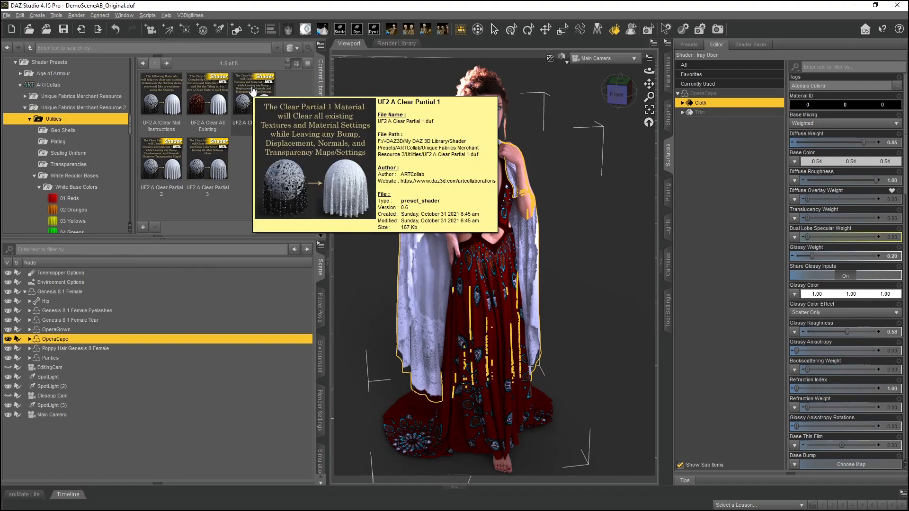
{"action": "left_click", "coordinate": [254, 95]}
{"action": "double_click", "coordinate": [254, 95]}
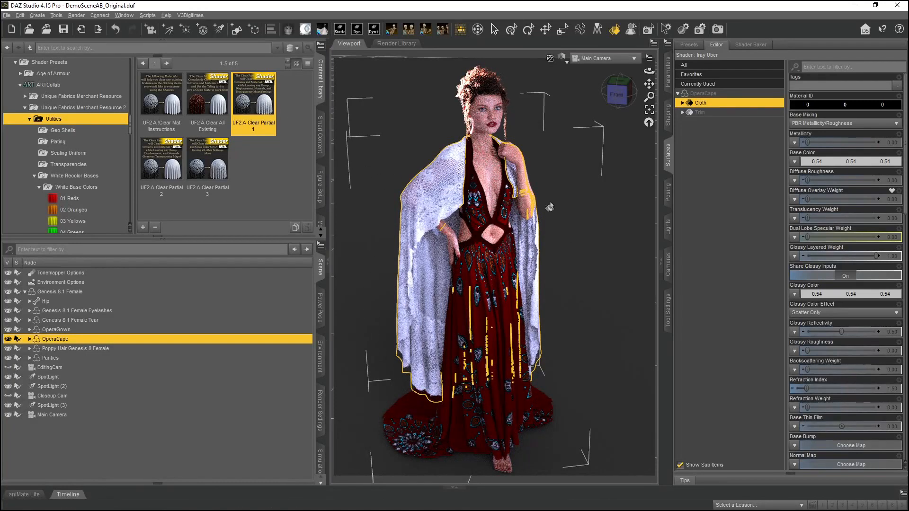
Step: Apply the UF2 White Base Red 04 shader to OperaCape's Cloth surface and set its Glossy Roughness to 0.72
{"action": "left_click", "coordinate": [83, 198]}
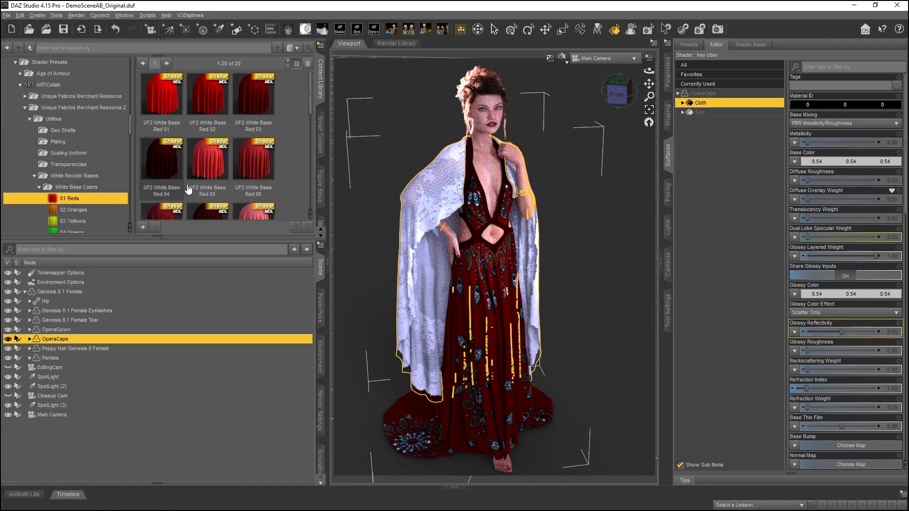
{"action": "double_click", "coordinate": [167, 163]}
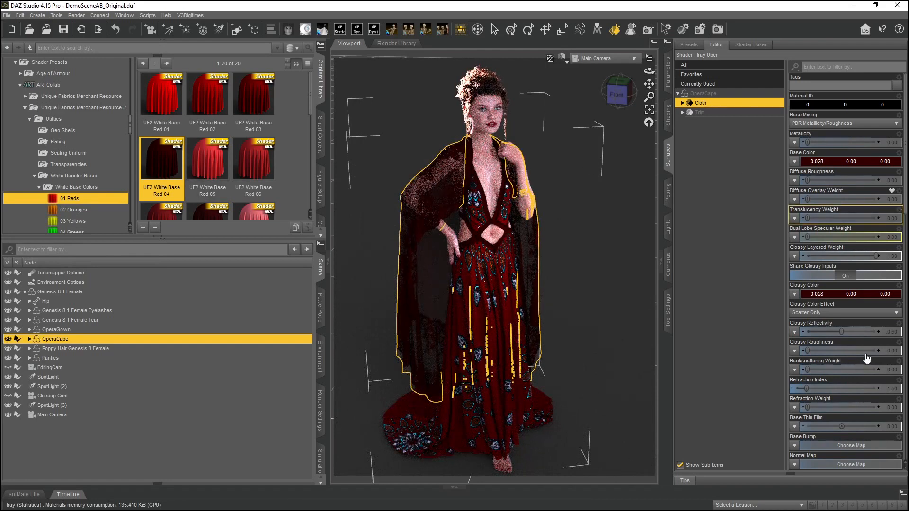
{"action": "left_click_drag", "start_coordinate": [808, 351], "coordinate": [856, 350]}
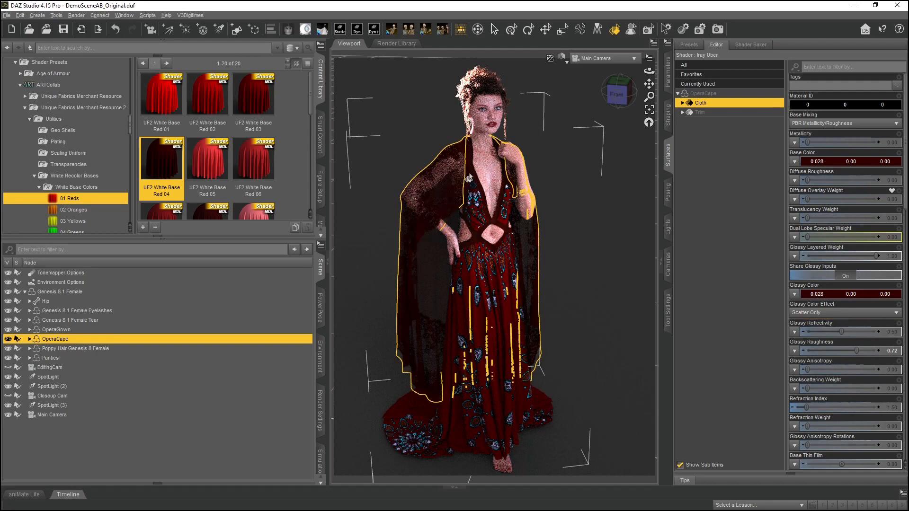
Step: Apply UF2 White Base Red 03 to OperaCape's Cloth and both Trim surfaces, and set their Glossy Roughness to 0.70
{"action": "left_click", "coordinate": [469, 178], "text": "ctrl"}
{"action": "left_click", "coordinate": [476, 184], "text": "ctrl"}
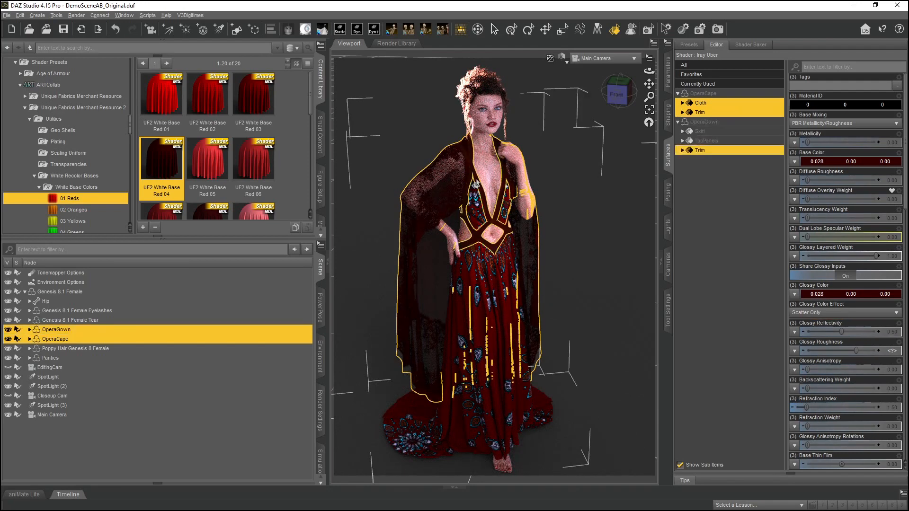
{"action": "double_click", "coordinate": [264, 124]}
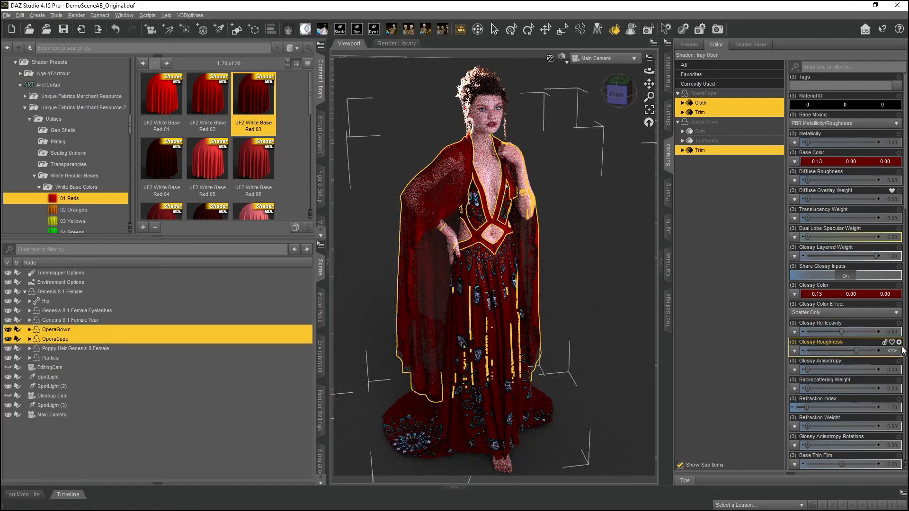
{"action": "left_click_drag", "start_coordinate": [858, 350], "coordinate": [855, 351]}
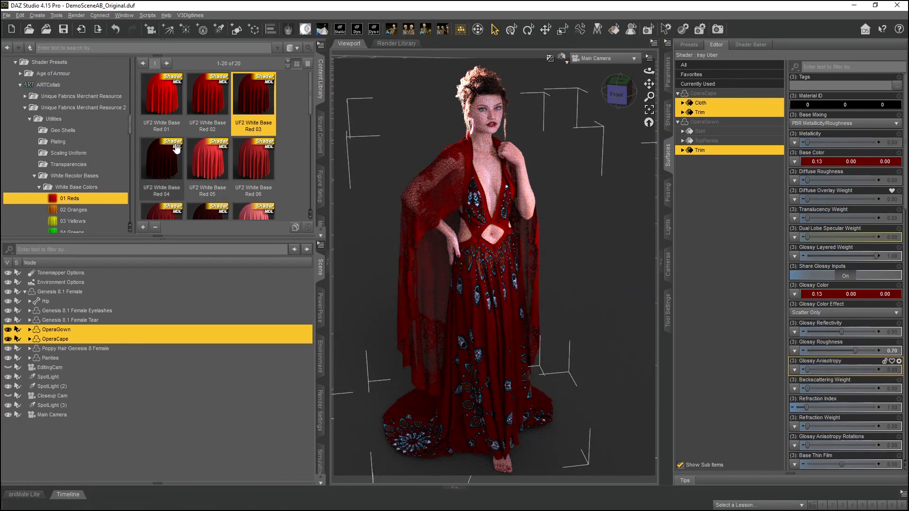
Step: Try the UF2 White Base Between E01 and E04 shaders from 09 InBetweens on the cape cloth and both trims
{"action": "scroll", "coordinate": [67, 194], "scroll_direction": "down", "scroll_amount": 2}
{"action": "scroll", "coordinate": [67, 194], "scroll_direction": "down", "scroll_amount": 2}
{"action": "left_click", "coordinate": [68, 192]}
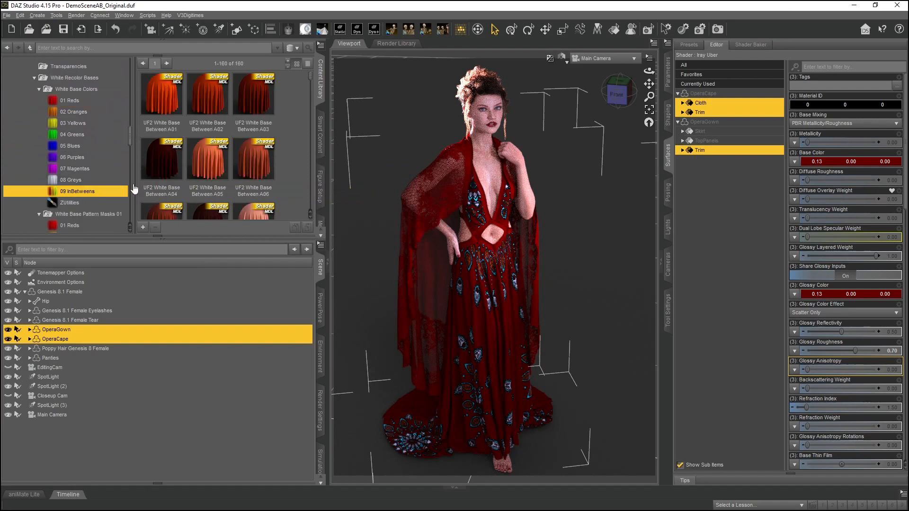
{"action": "scroll", "coordinate": [218, 165], "scroll_direction": "down", "scroll_amount": 2}
{"action": "scroll", "coordinate": [217, 164], "scroll_direction": "down", "scroll_amount": 3}
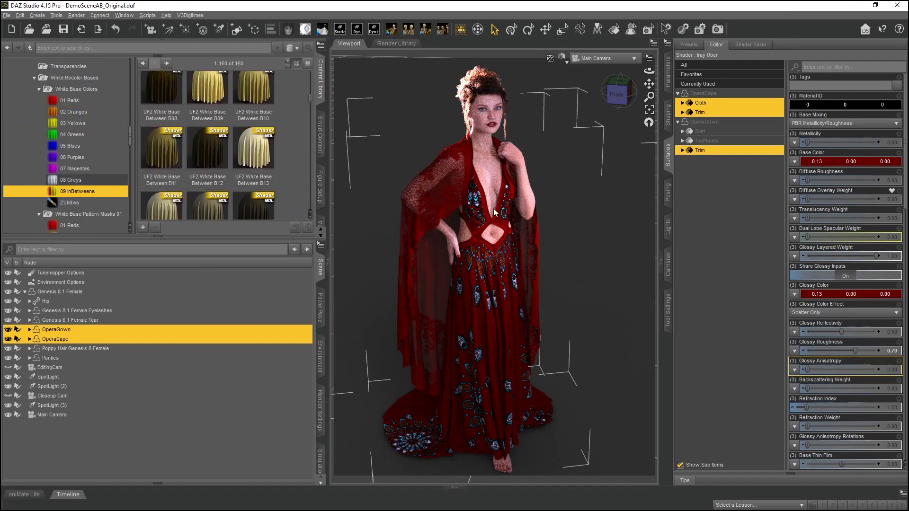
{"action": "scroll", "coordinate": [233, 177], "scroll_direction": "down", "scroll_amount": 10}
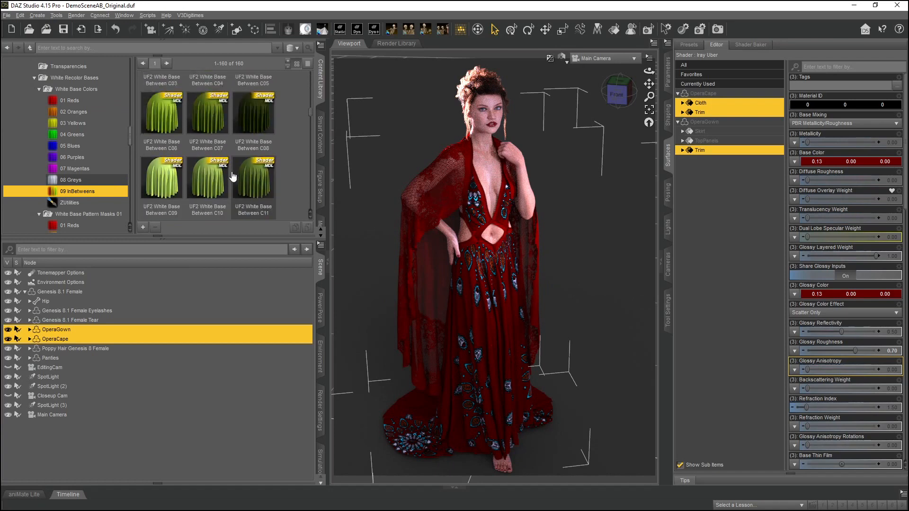
{"action": "scroll", "coordinate": [232, 176], "scroll_direction": "down", "scroll_amount": 2}
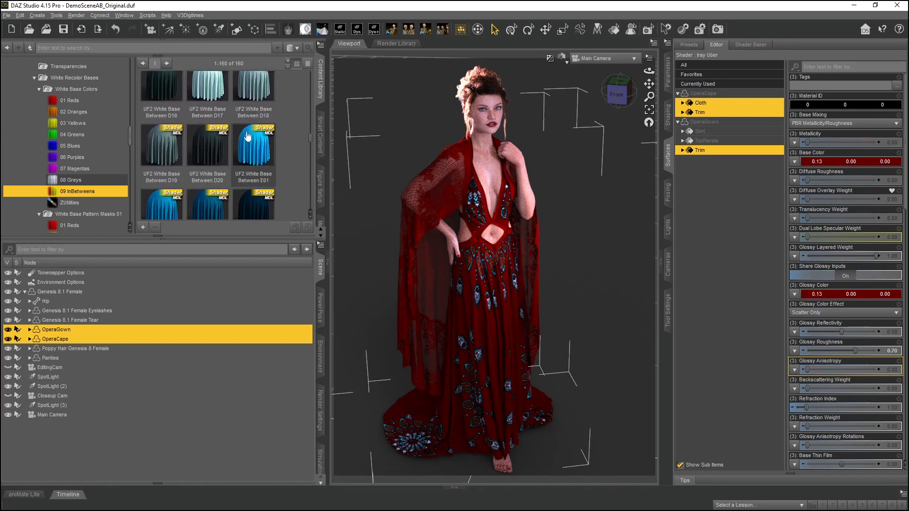
{"action": "mouse_move", "coordinate": [243, 157]}
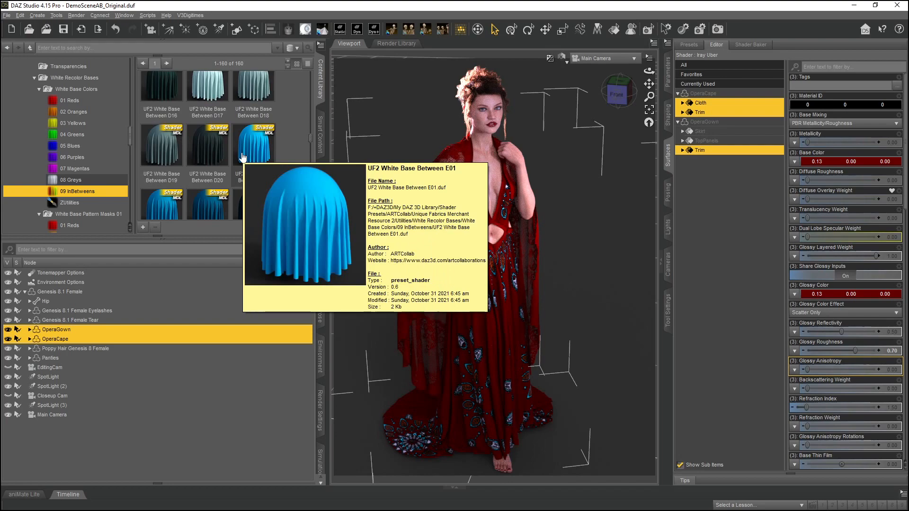
{"action": "left_click", "coordinate": [246, 155]}
{"action": "double_click", "coordinate": [246, 156]}
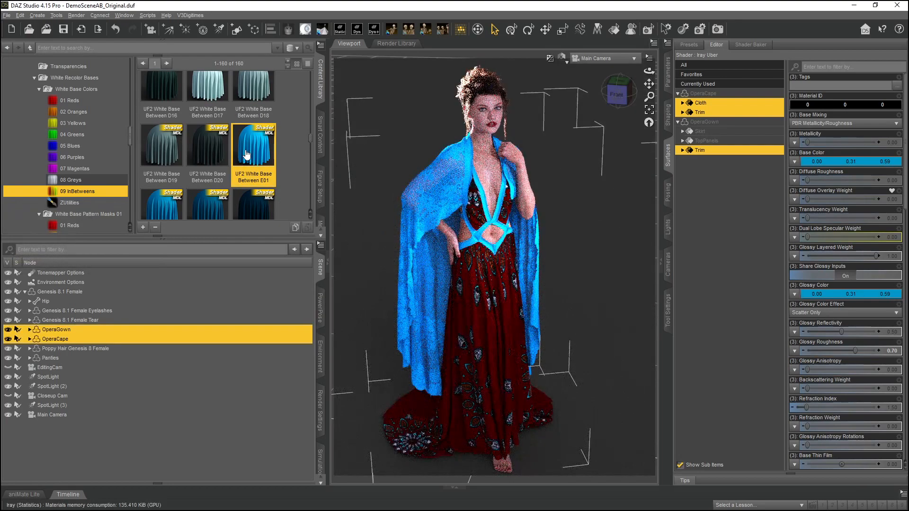
{"action": "double_click", "coordinate": [247, 209]}
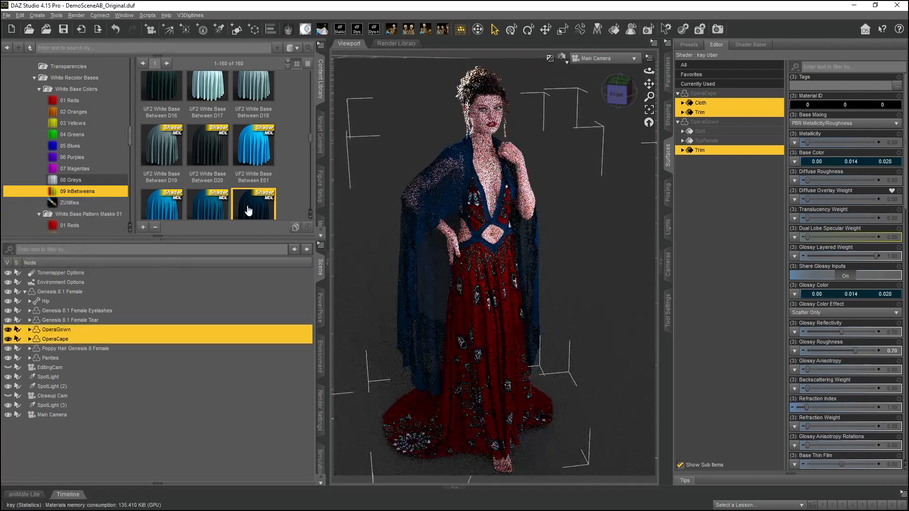
{"action": "scroll", "coordinate": [247, 206], "scroll_direction": "down", "scroll_amount": 3}
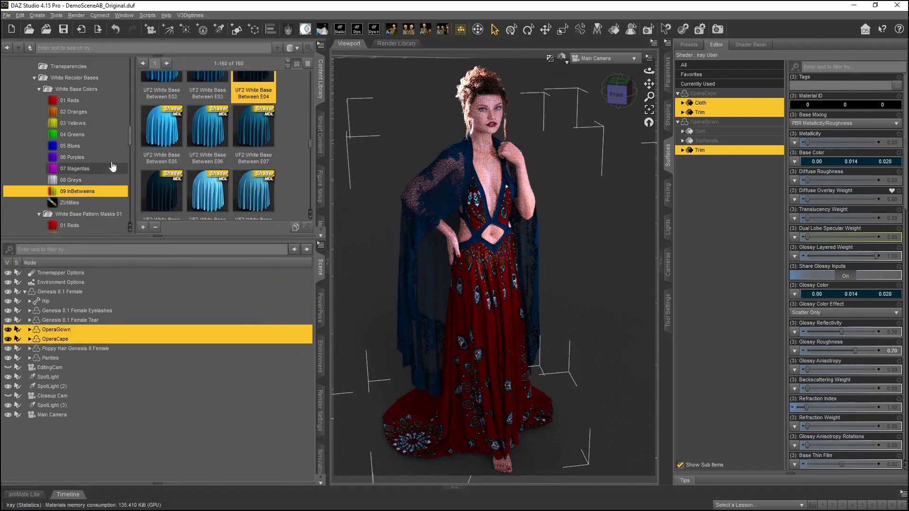
Step: Compare the UF2 White Base Between A02, A03 and A04 shaders on the cape cloth and trims, finishing with A03 applied
{"action": "scroll", "coordinate": [220, 179], "scroll_direction": "up", "scroll_amount": 10}
{"action": "scroll", "coordinate": [221, 179], "scroll_direction": "up", "scroll_amount": 10}
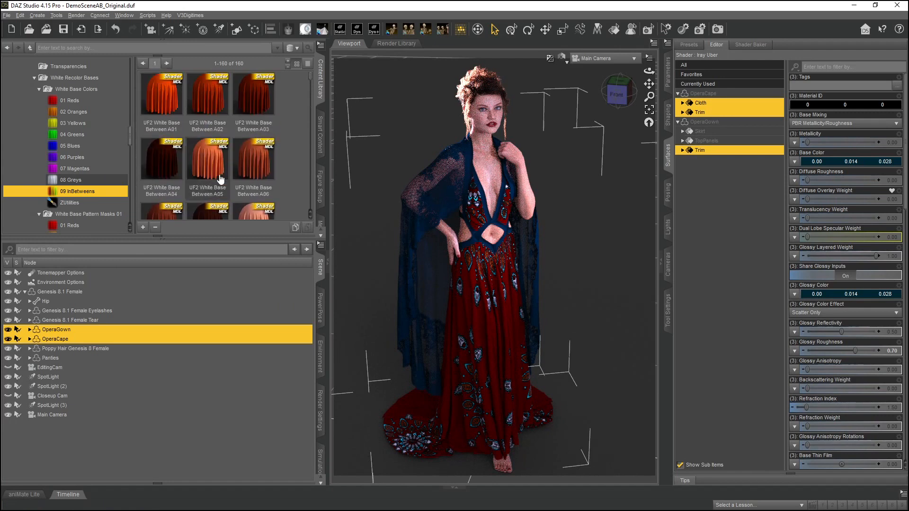
{"action": "double_click", "coordinate": [249, 109]}
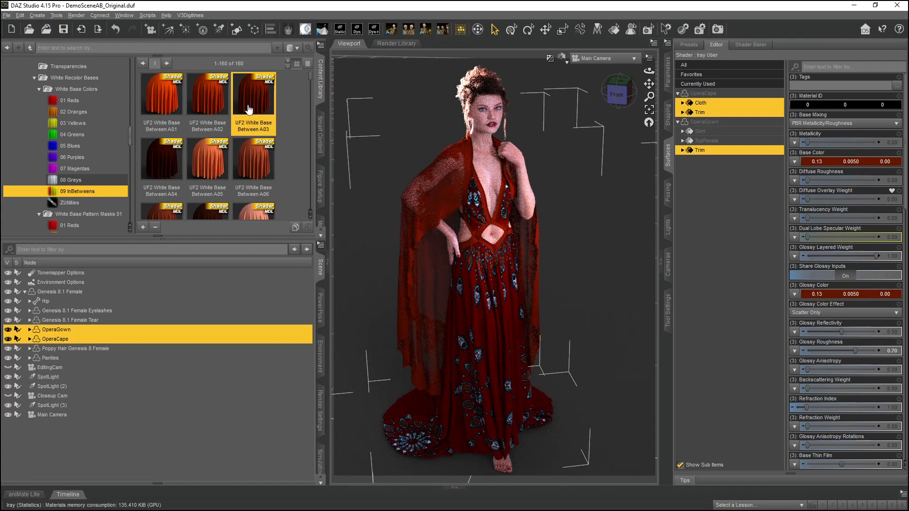
{"action": "double_click", "coordinate": [168, 157]}
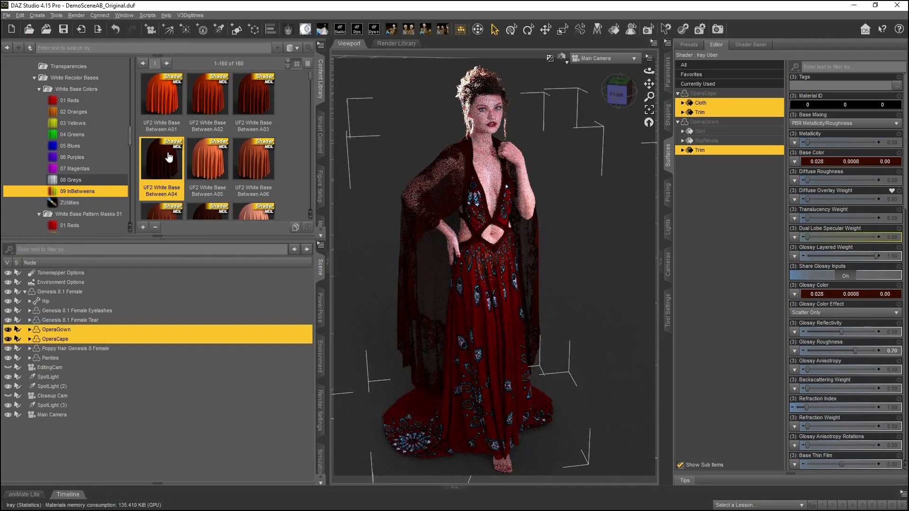
{"action": "double_click", "coordinate": [214, 104]}
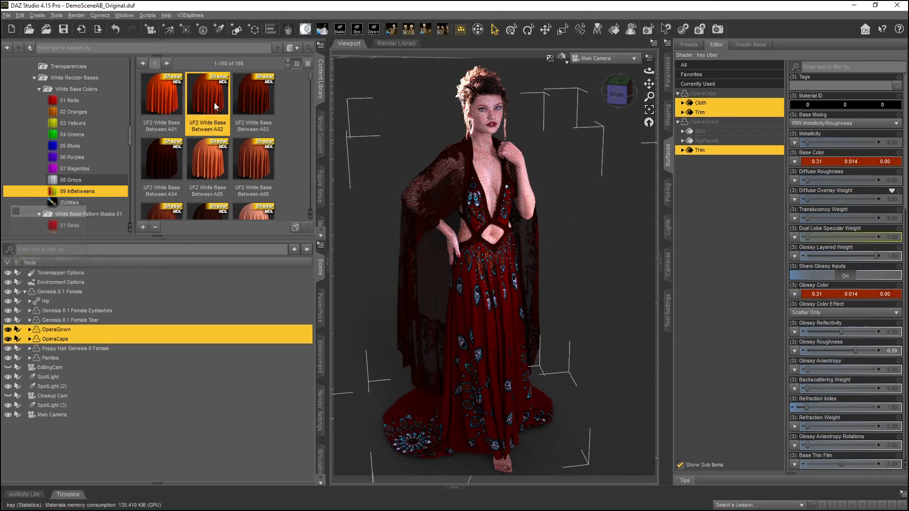
{"action": "double_click", "coordinate": [256, 100]}
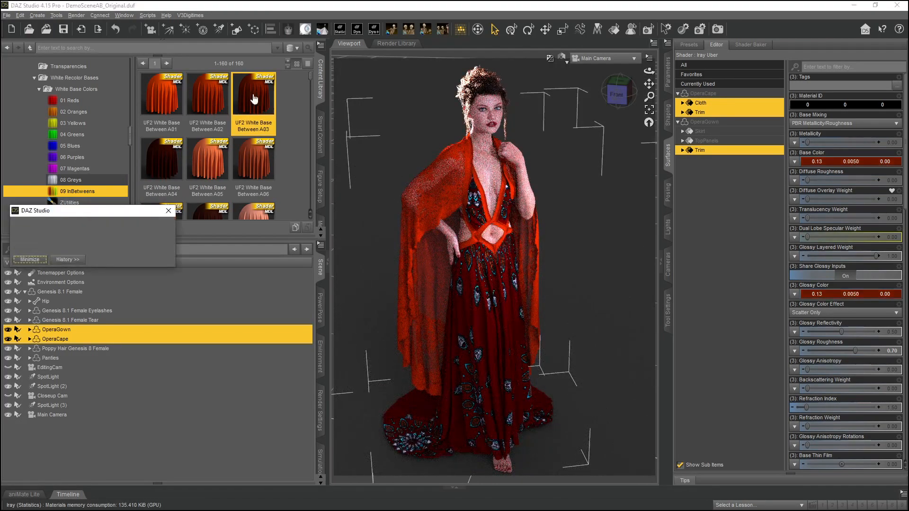
Step: Try the UF2 White Base Between A07 shader on the cape cloth and trims, and undo it
{"action": "mouse_move", "coordinate": [252, 108]}
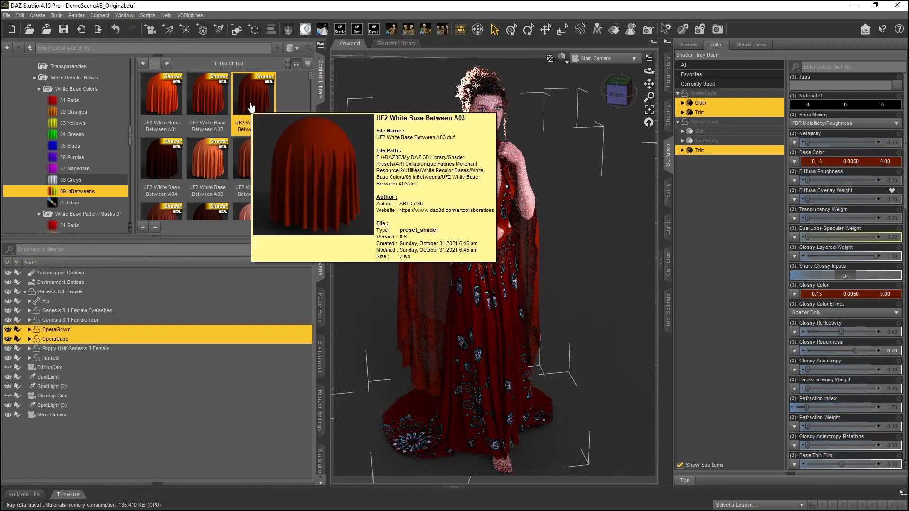
{"action": "left_click", "coordinate": [165, 211]}
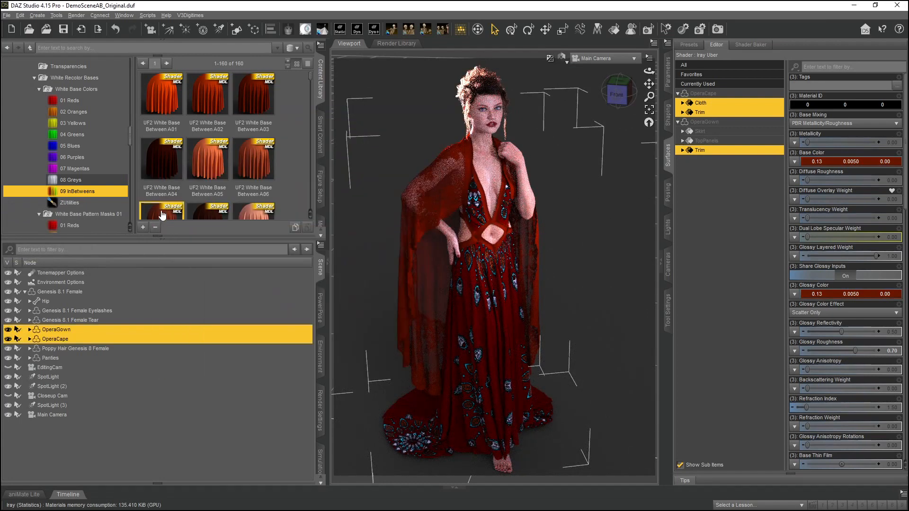
{"action": "double_click", "coordinate": [169, 188]}
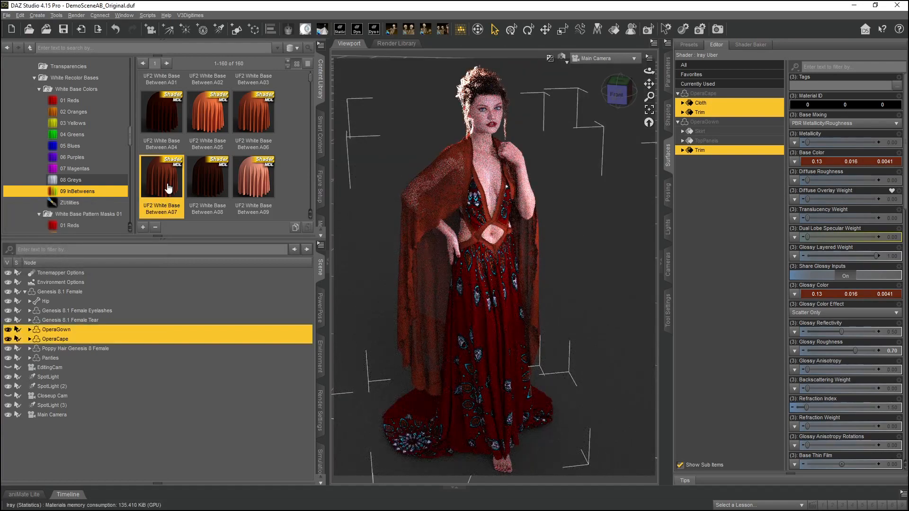
{"action": "left_click", "coordinate": [123, 34]}
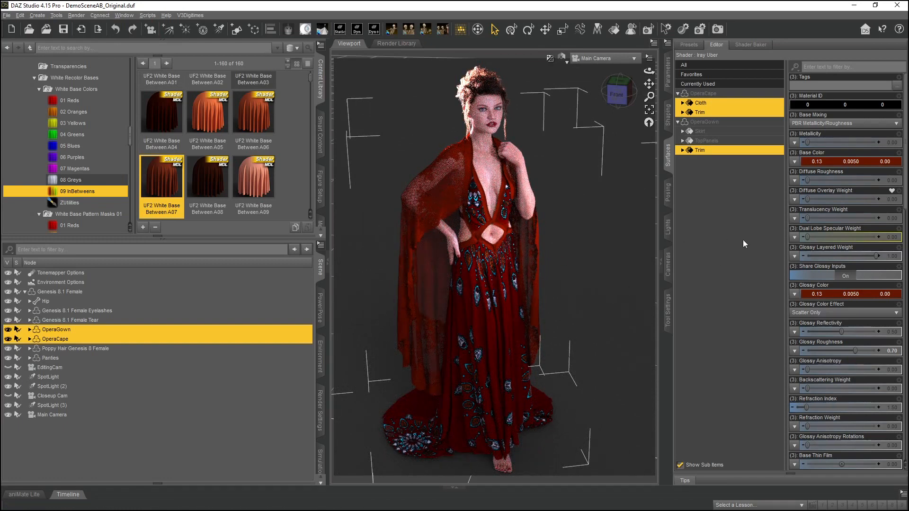
Step: Apply the UF2 Beaded 07 Gold shader from Unique Fabrics Merchant Resource 2 to OperaGown's Skirt and TopPanels surfaces
{"action": "left_click", "coordinate": [546, 30]}
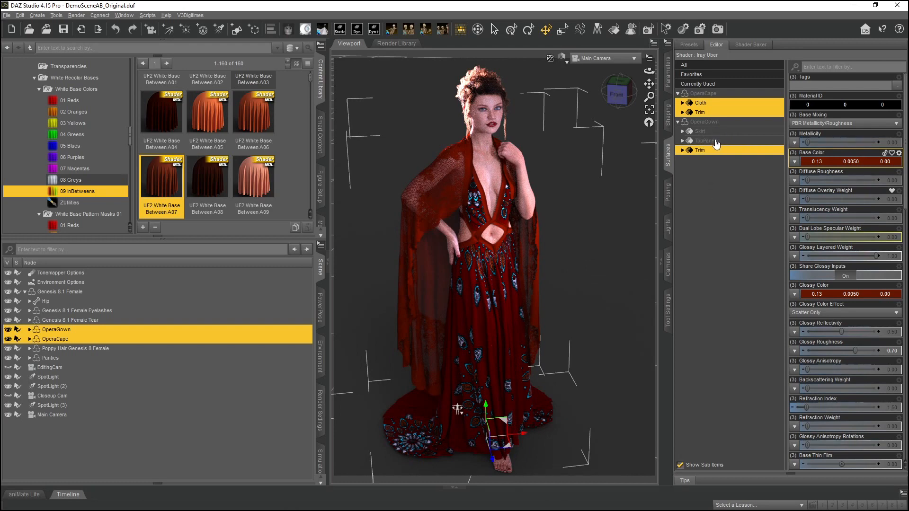
{"action": "left_click", "coordinate": [715, 144]}
{"action": "left_click", "coordinate": [710, 131], "text": "ctrl"}
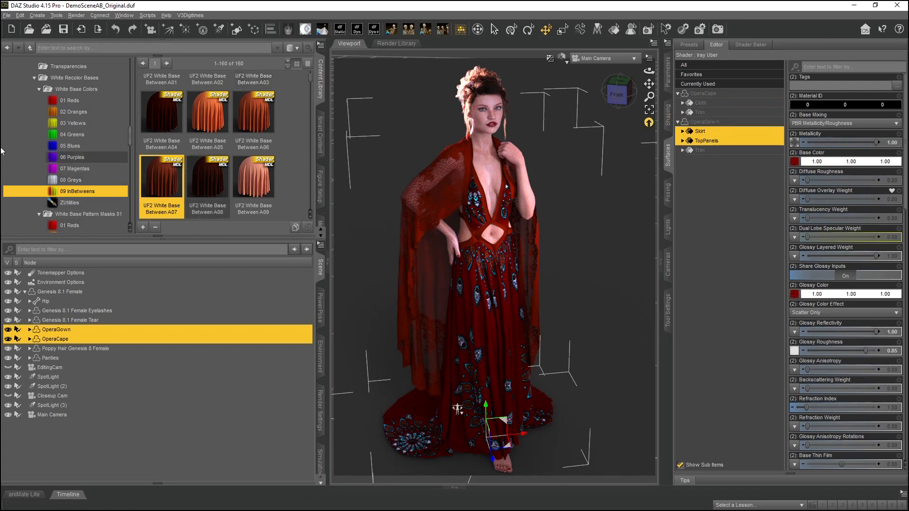
{"action": "scroll", "coordinate": [71, 142], "scroll_direction": "up", "scroll_amount": 3}
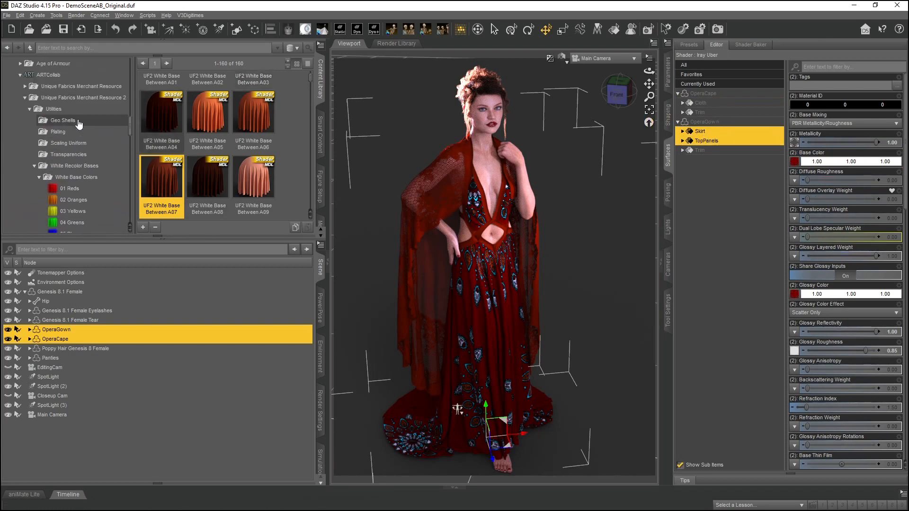
{"action": "left_click", "coordinate": [69, 108]}
{"action": "scroll", "coordinate": [229, 143], "scroll_direction": "down", "scroll_amount": 6}
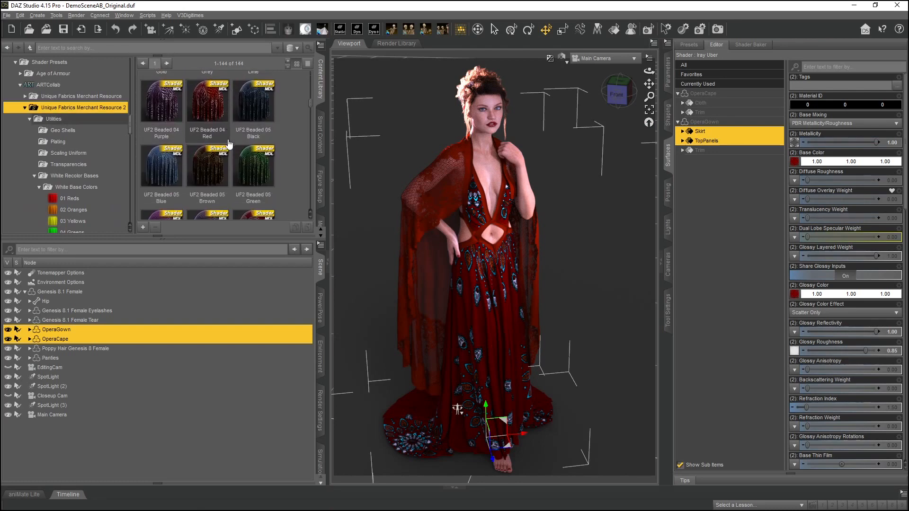
{"action": "scroll", "coordinate": [230, 143], "scroll_direction": "down", "scroll_amount": 4}
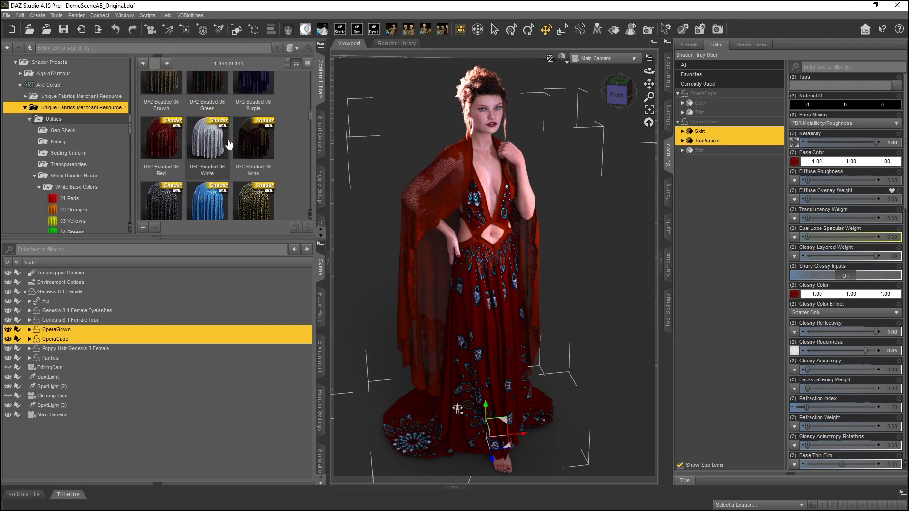
{"action": "scroll", "coordinate": [229, 144], "scroll_direction": "down", "scroll_amount": 3}
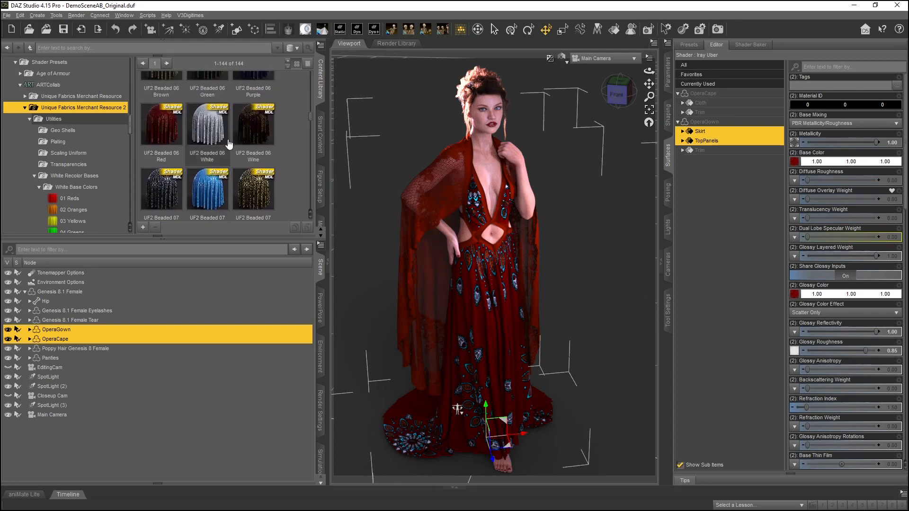
{"action": "scroll", "coordinate": [229, 144], "scroll_direction": "down", "scroll_amount": 1}
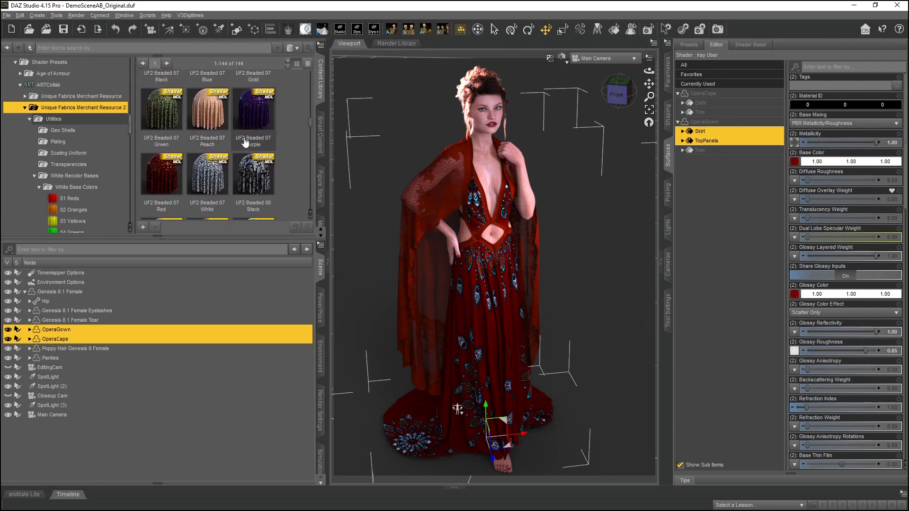
{"action": "scroll", "coordinate": [244, 144], "scroll_direction": "up", "scroll_amount": 3}
{"action": "left_click", "coordinate": [252, 193]}
{"action": "double_click", "coordinate": [252, 193]}
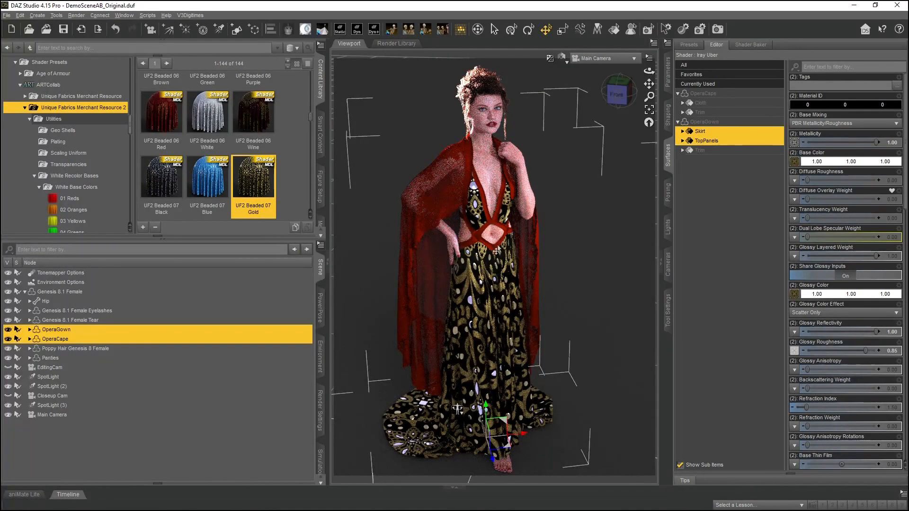
Step: Apply the UF2 White Base Grey 09 shader from 08 Greys to the Trim surfaces of both OperaGown and OperaCape
{"action": "left_click", "coordinate": [489, 226]}
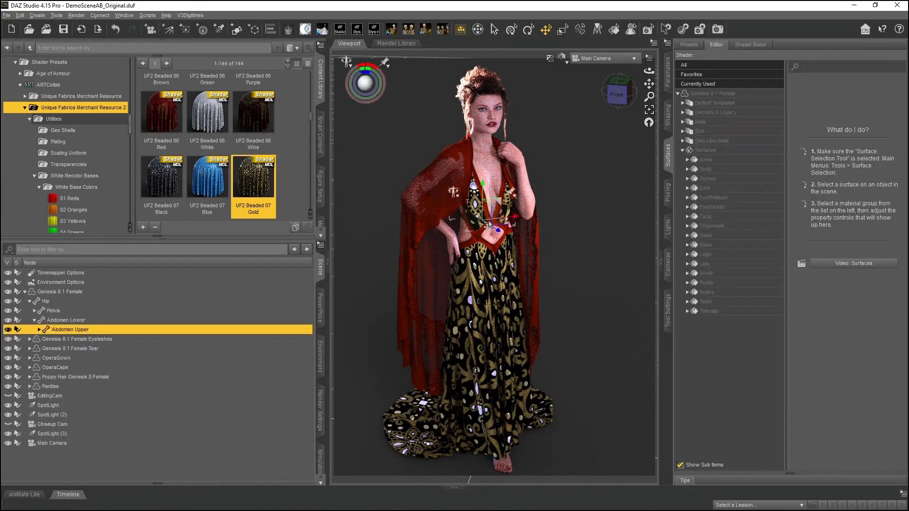
{"action": "left_click", "coordinate": [614, 29]}
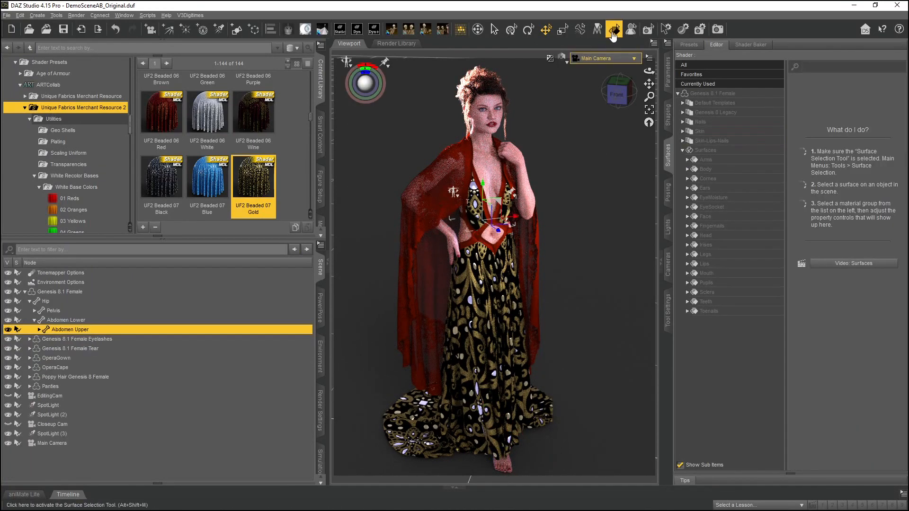
{"action": "left_click", "coordinate": [489, 228]}
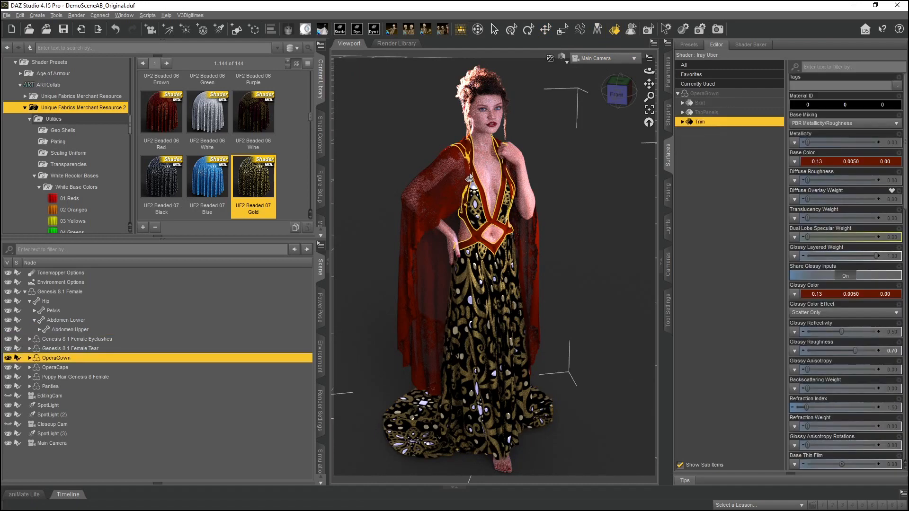
{"action": "left_click", "coordinate": [468, 178], "text": "ctrl"}
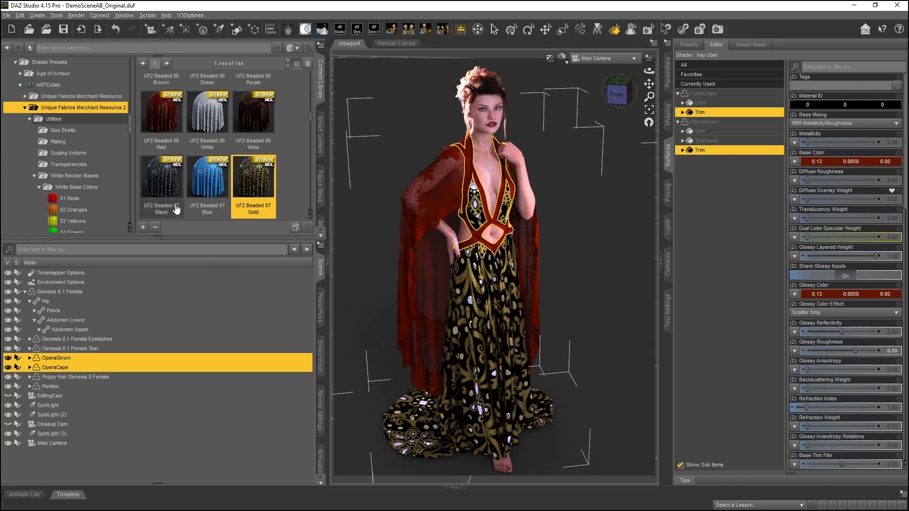
{"action": "scroll", "coordinate": [101, 187], "scroll_direction": "down", "scroll_amount": 3}
{"action": "scroll", "coordinate": [99, 187], "scroll_direction": "down", "scroll_amount": 3}
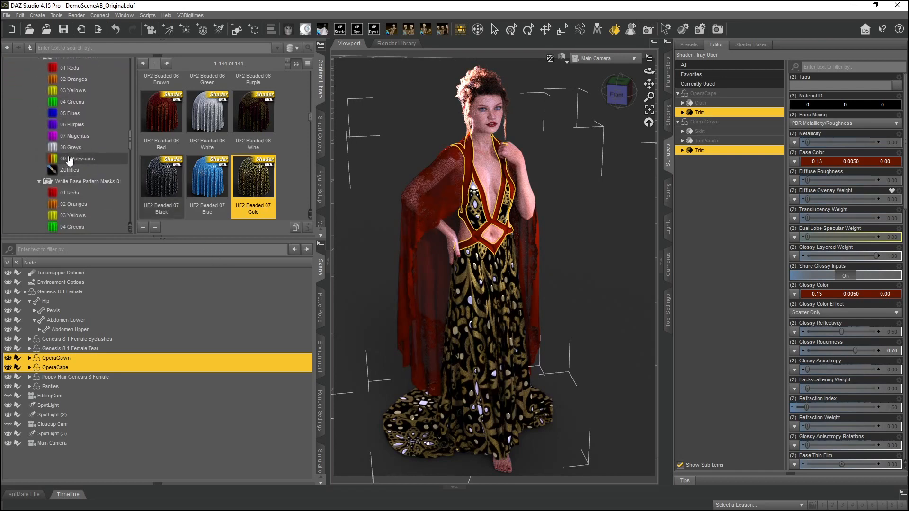
{"action": "left_click", "coordinate": [90, 147]}
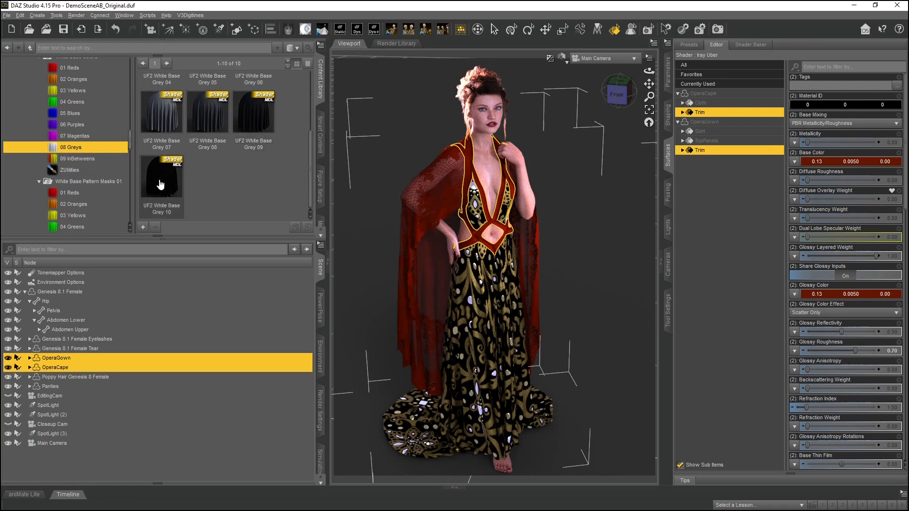
{"action": "mouse_move", "coordinate": [160, 185]}
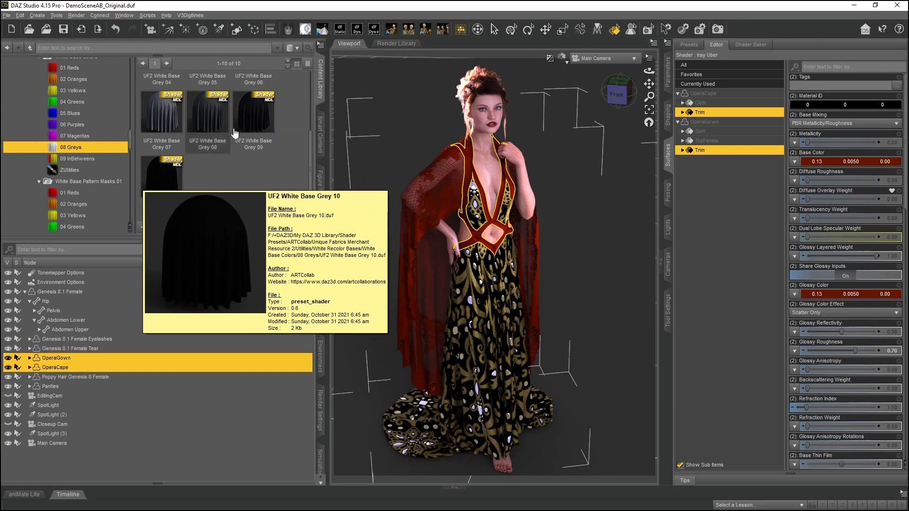
{"action": "left_click", "coordinate": [260, 117]}
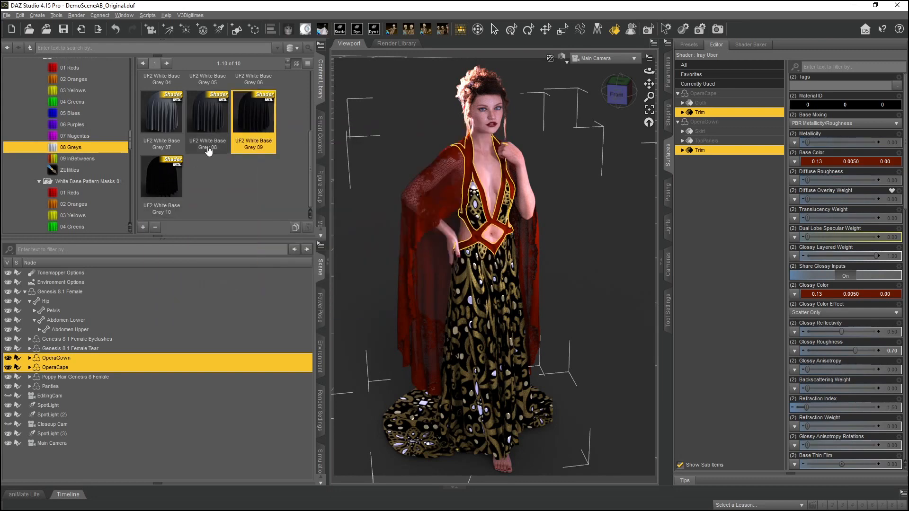
{"action": "double_click", "coordinate": [250, 120]}
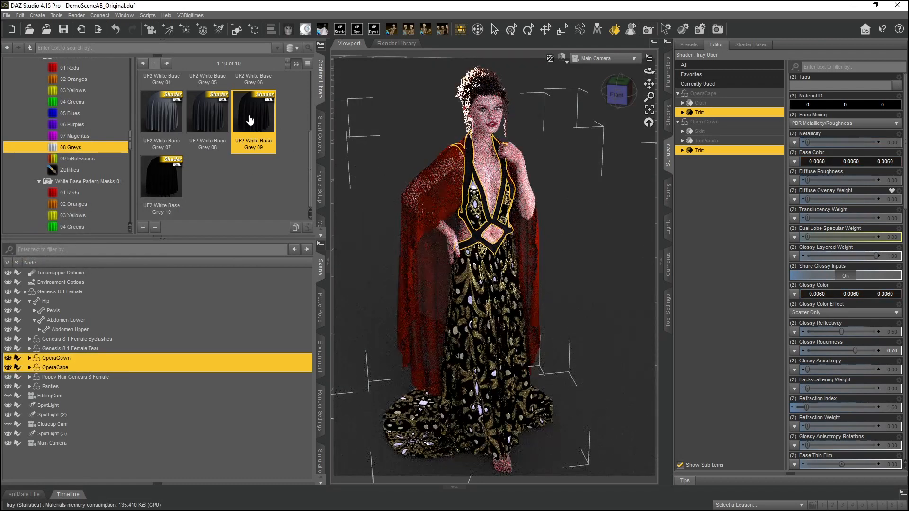
{"action": "left_click", "coordinate": [494, 29]}
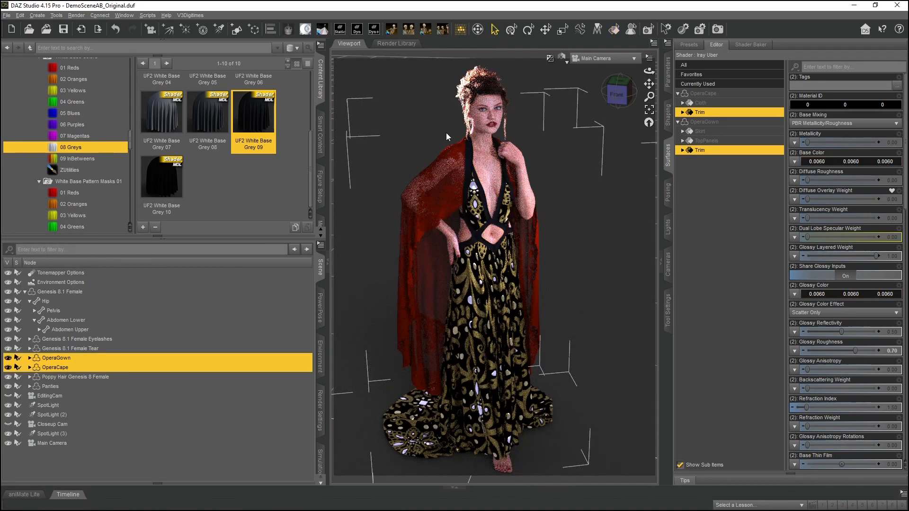
Step: Select OperaCape's Cloth surface and look through the 09 InBetweens colours and the ZUtilities metallicity presets for it
{"action": "left_click", "coordinate": [614, 30]}
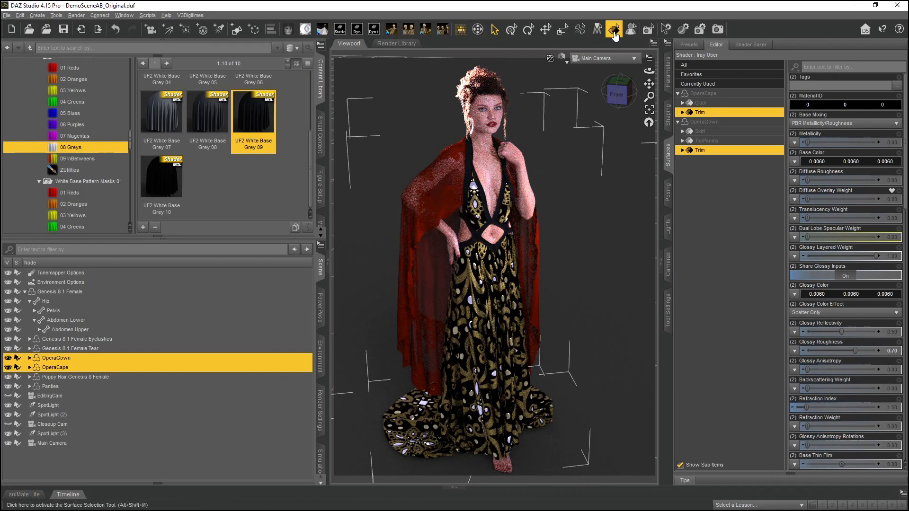
{"action": "left_click", "coordinate": [433, 179]}
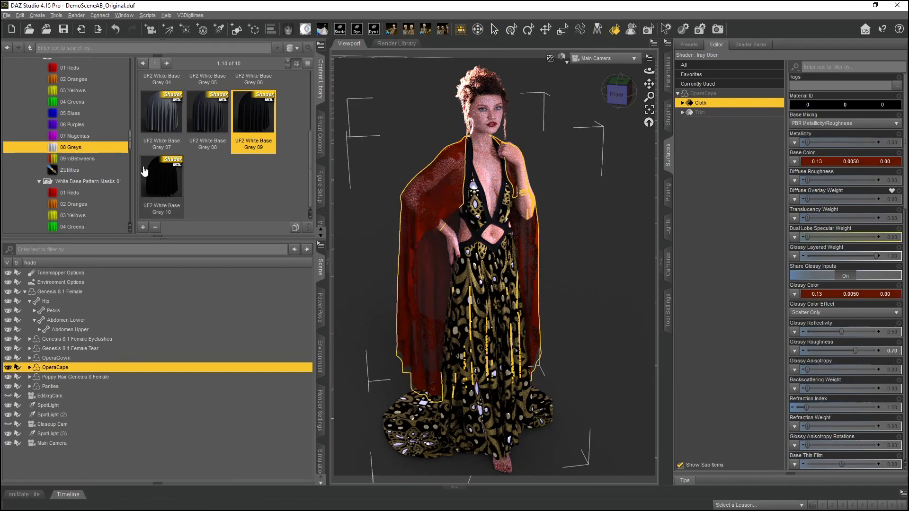
{"action": "left_click", "coordinate": [76, 159]}
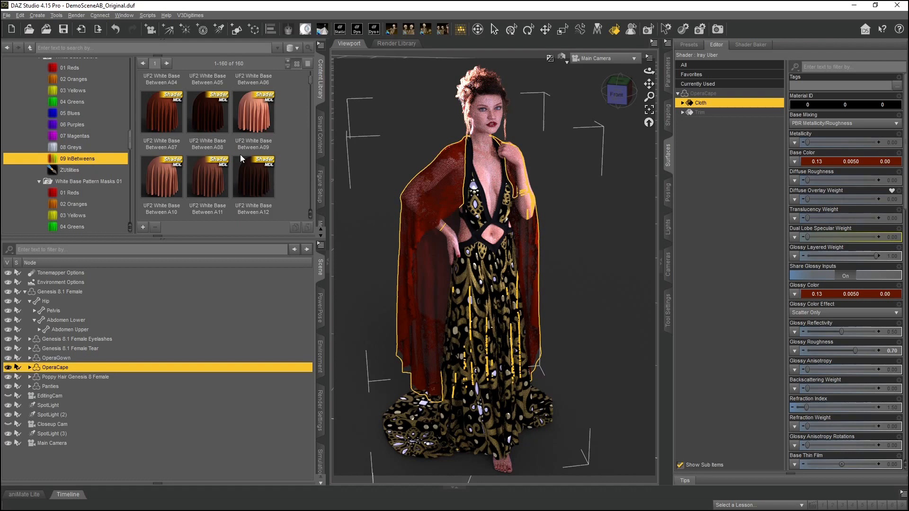
{"action": "scroll", "coordinate": [241, 159], "scroll_direction": "down", "scroll_amount": 5}
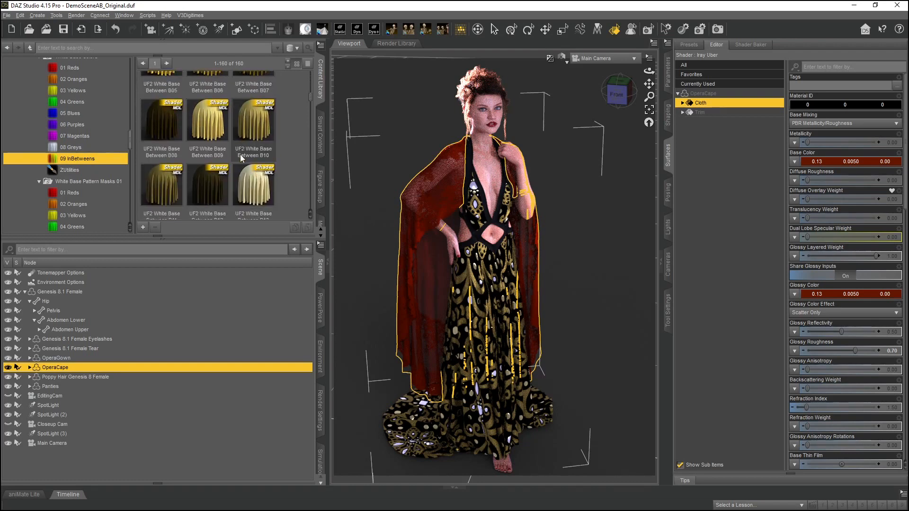
{"action": "scroll", "coordinate": [240, 159], "scroll_direction": "up", "scroll_amount": 2}
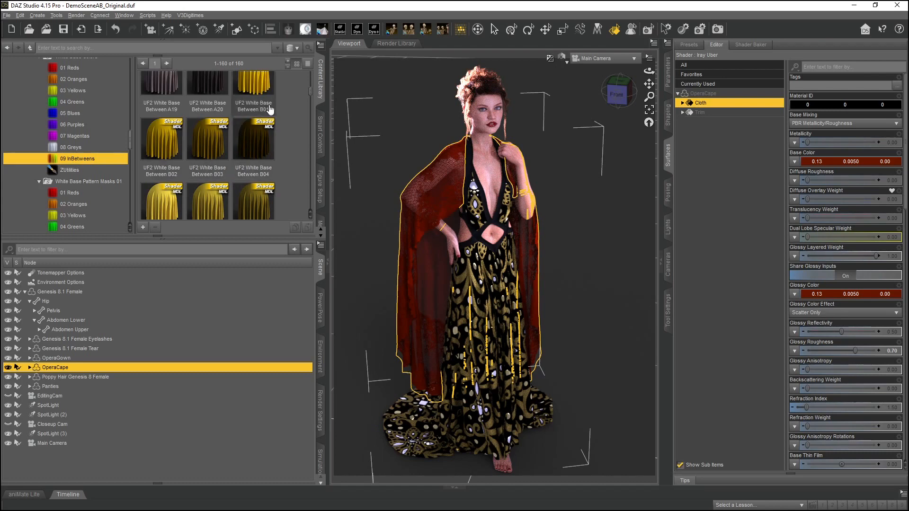
{"action": "scroll", "coordinate": [208, 127], "scroll_direction": "down", "scroll_amount": 3}
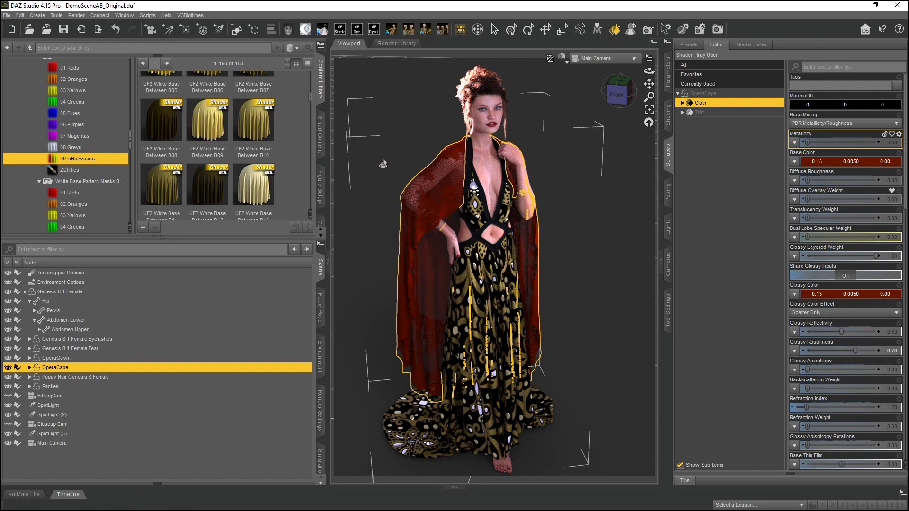
{"action": "left_click", "coordinate": [86, 169]}
{"action": "scroll", "coordinate": [74, 204], "scroll_direction": "down", "scroll_amount": 4}
{"action": "left_click", "coordinate": [72, 168]}
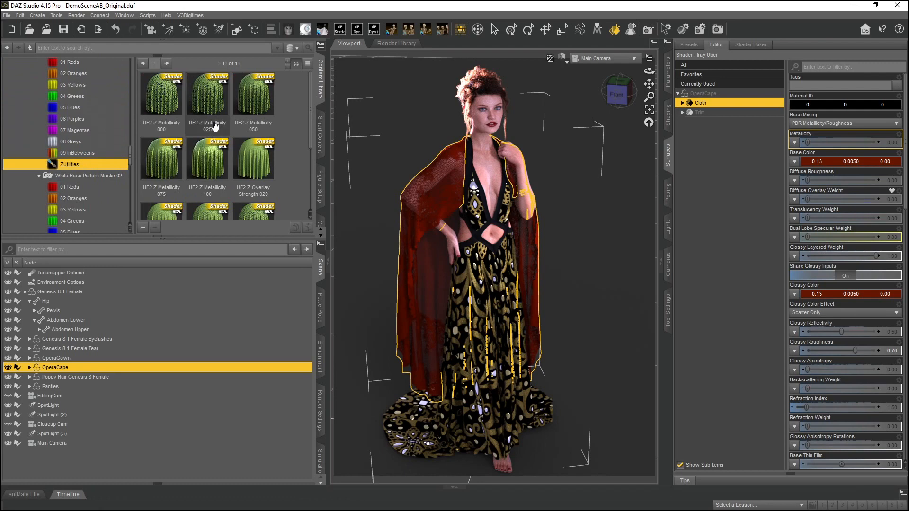
{"action": "scroll", "coordinate": [72, 137], "scroll_direction": "down", "scroll_amount": 1}
{"action": "scroll", "coordinate": [71, 137], "scroll_direction": "up", "scroll_amount": 3}
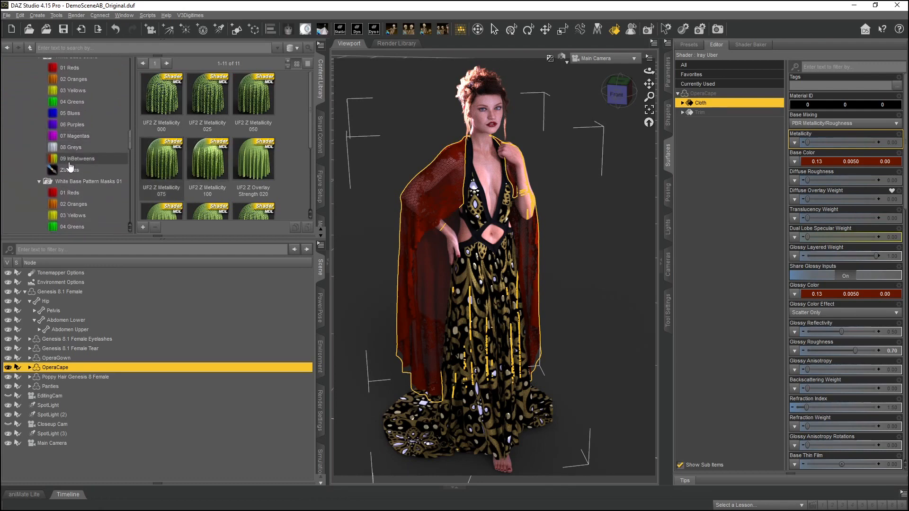
Step: Try the UF2 White Base Between B10 shader from 09 InBetweens on OperaCape's Cloth surface
{"action": "left_click", "coordinate": [71, 147]}
{"action": "left_click", "coordinate": [62, 159]}
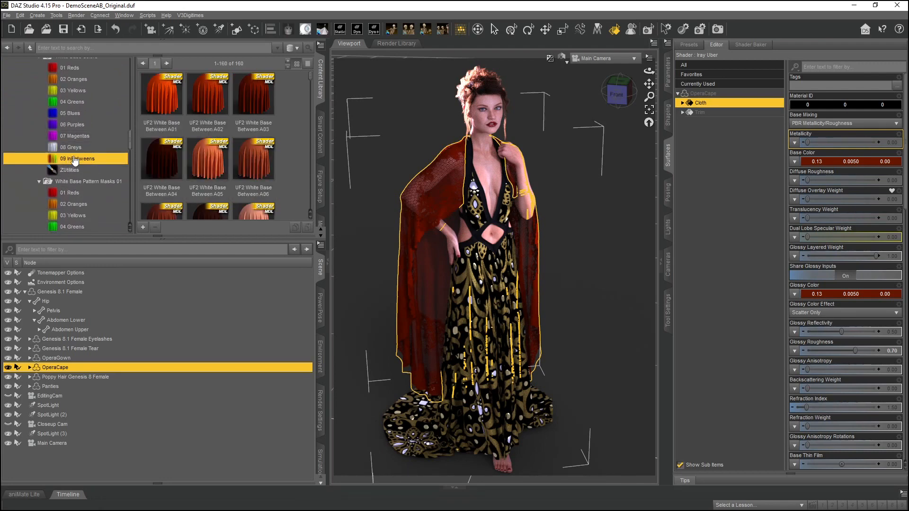
{"action": "scroll", "coordinate": [213, 163], "scroll_direction": "down", "scroll_amount": 1}
{"action": "scroll", "coordinate": [236, 171], "scroll_direction": "up", "scroll_amount": 1}
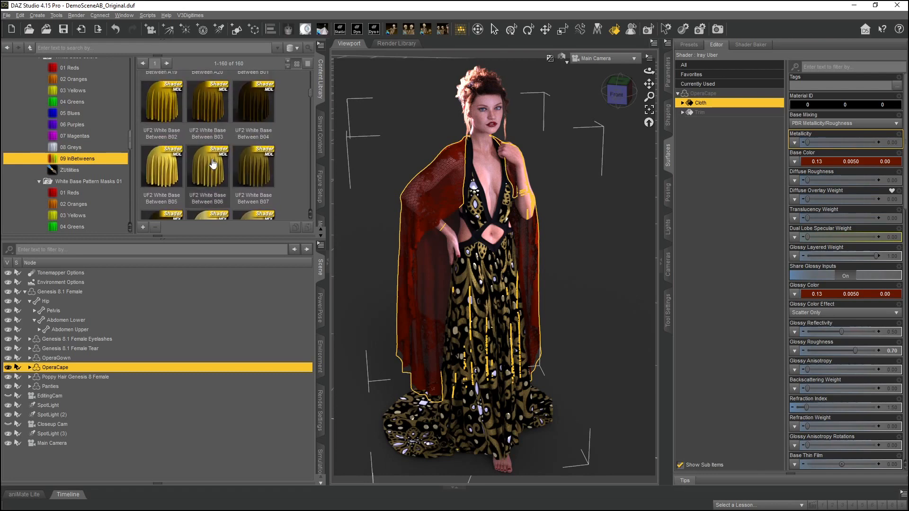
{"action": "mouse_move", "coordinate": [209, 175]}
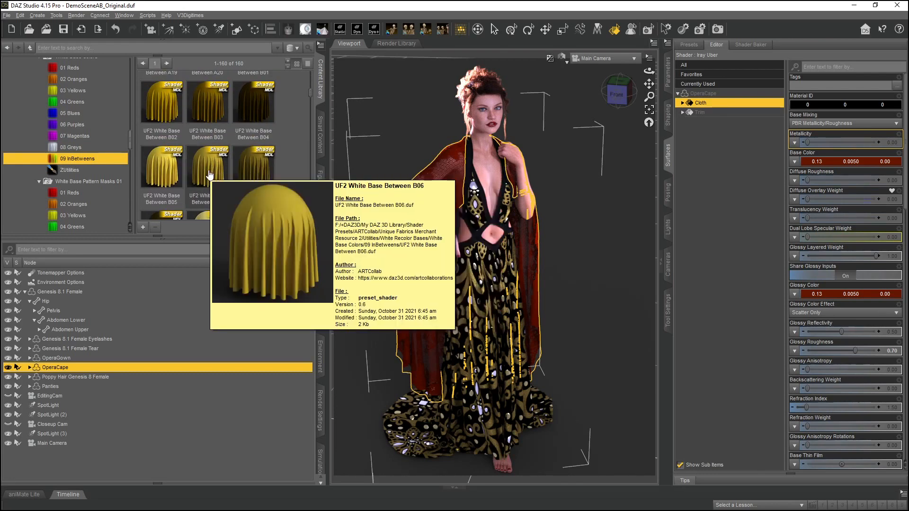
{"action": "scroll", "coordinate": [208, 170], "scroll_direction": "down", "scroll_amount": 2}
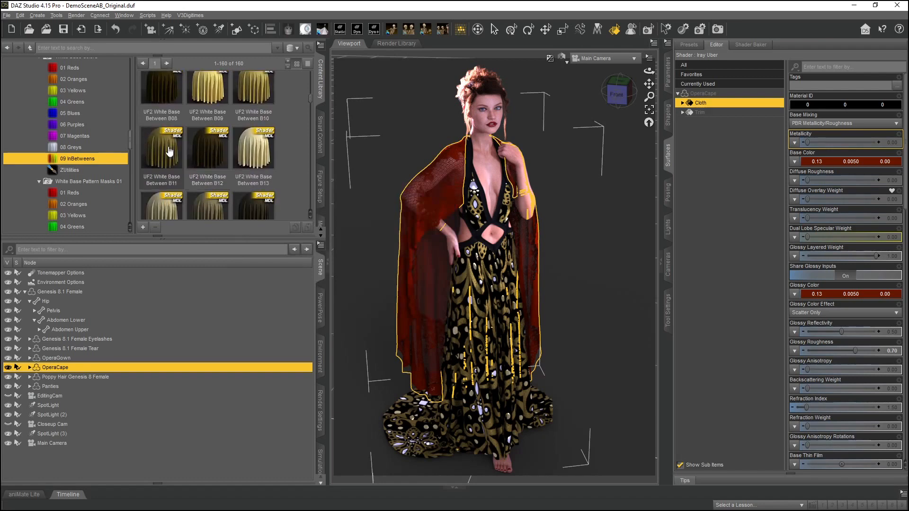
{"action": "mouse_move", "coordinate": [169, 151]}
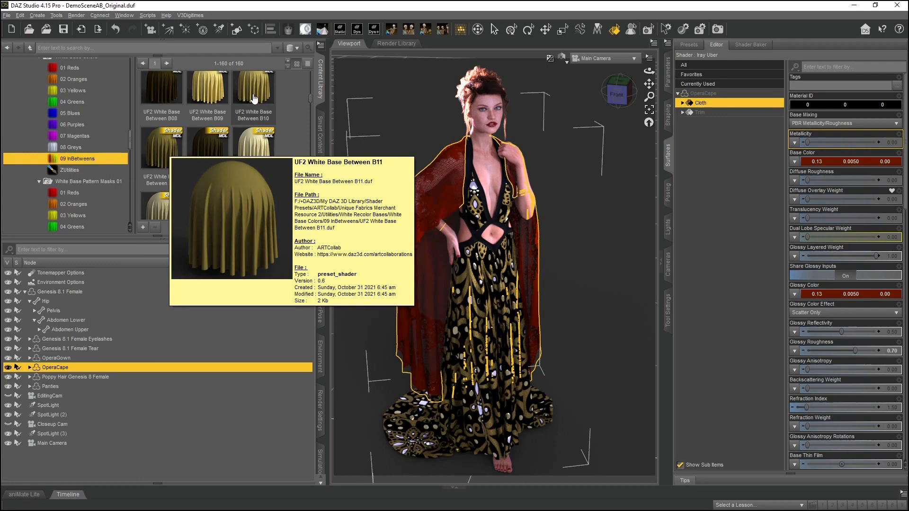
{"action": "mouse_move", "coordinate": [254, 98]}
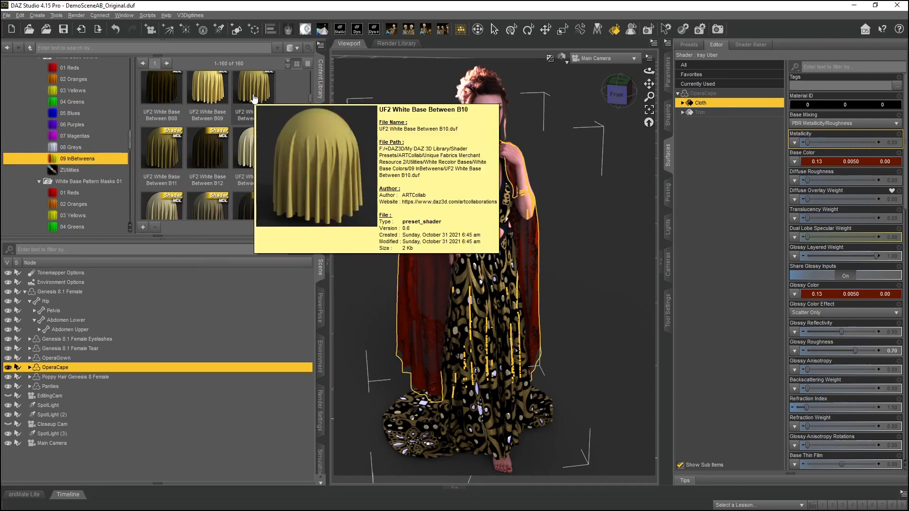
{"action": "double_click", "coordinate": [254, 98]}
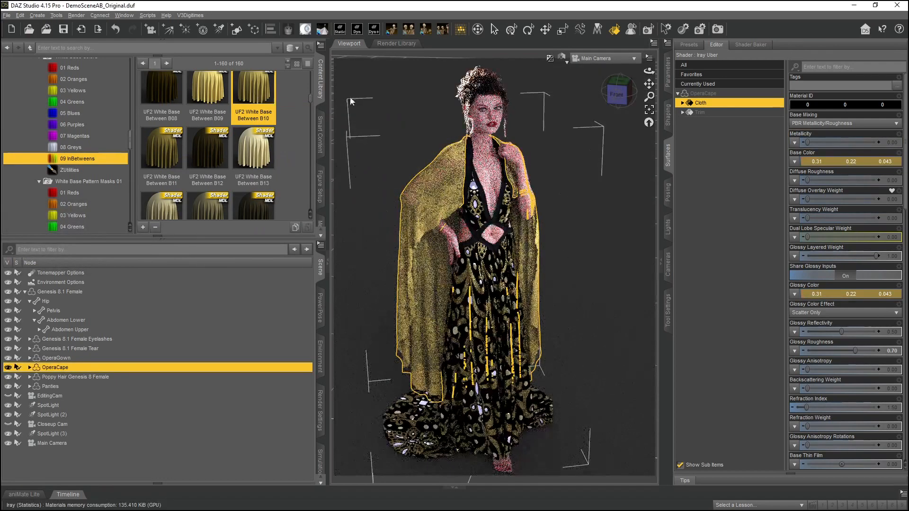
Step: Set the cape cloth's Metallicity to 1.00 and its Glossy Roughness to 0.75
{"action": "left_click_drag", "start_coordinate": [807, 142], "coordinate": [886, 142]}
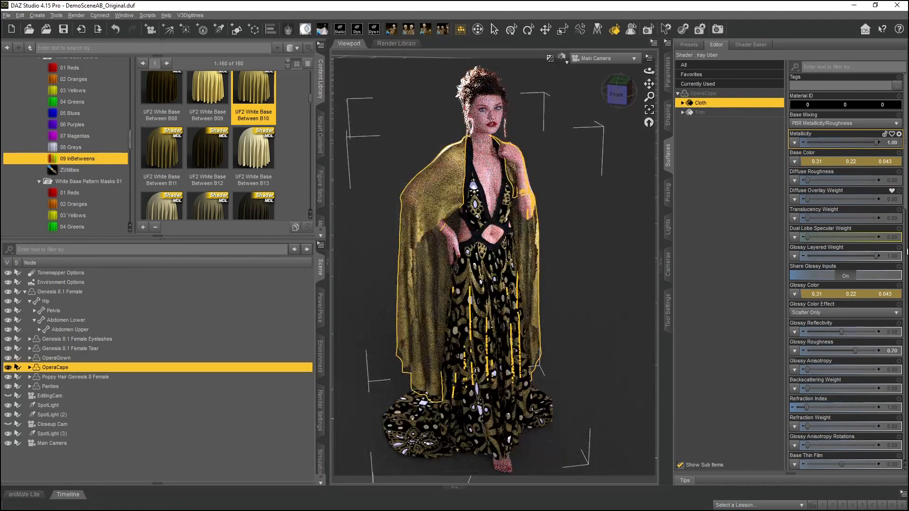
{"action": "left_click_drag", "start_coordinate": [854, 351], "coordinate": [835, 350]}
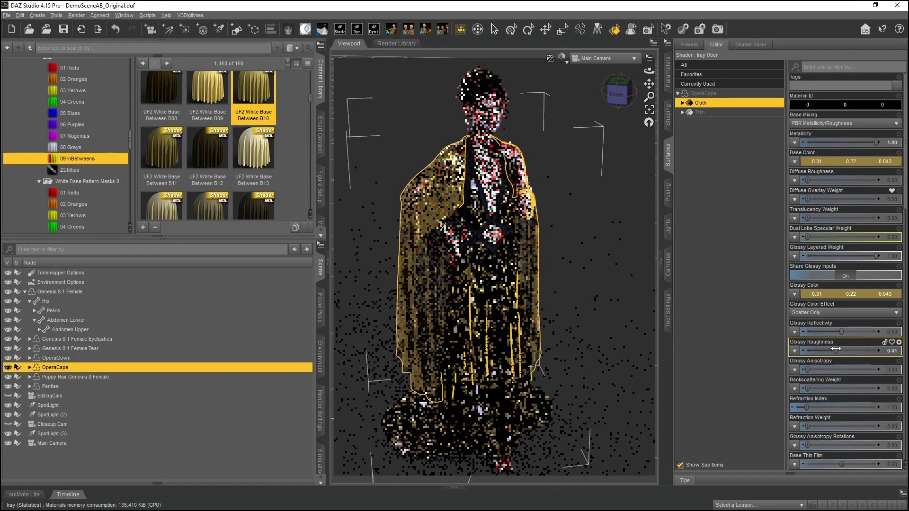
{"action": "left_click_drag", "start_coordinate": [836, 350], "coordinate": [856, 349]}
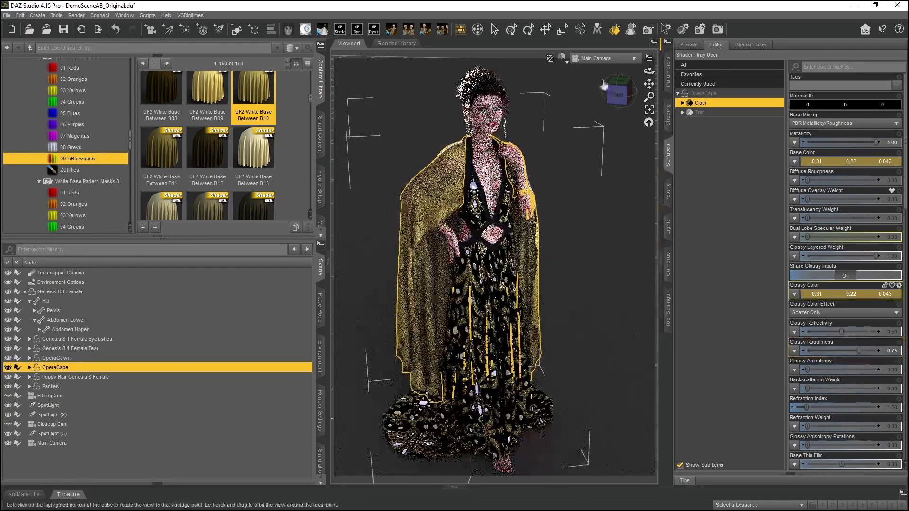
{"action": "left_click", "coordinate": [545, 31]}
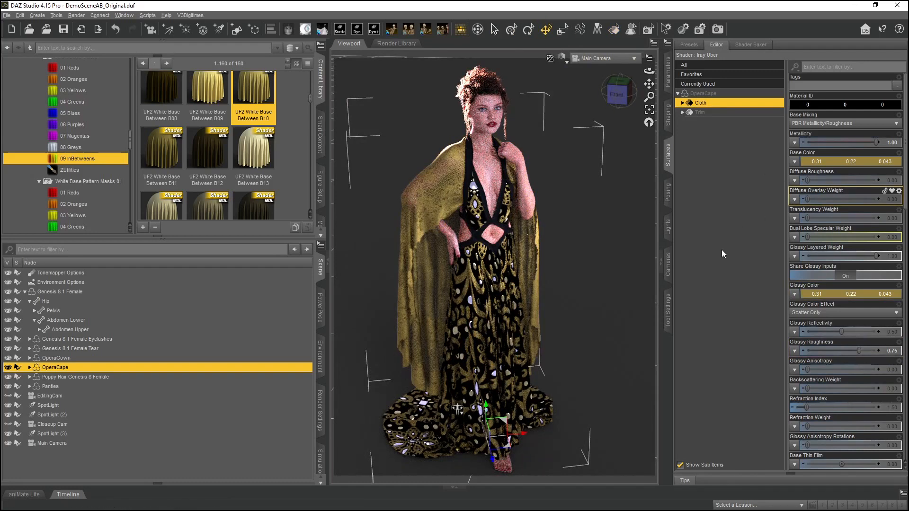
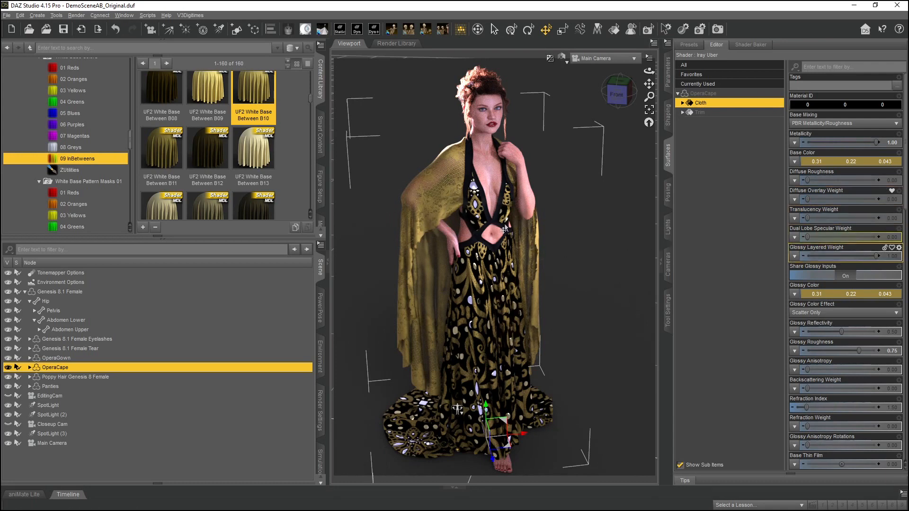
Step: Apply the UF2 White Base Grey 09 shader from 08 Greys to OperaCape's Cloth surface
{"action": "left_click", "coordinate": [441, 204]}
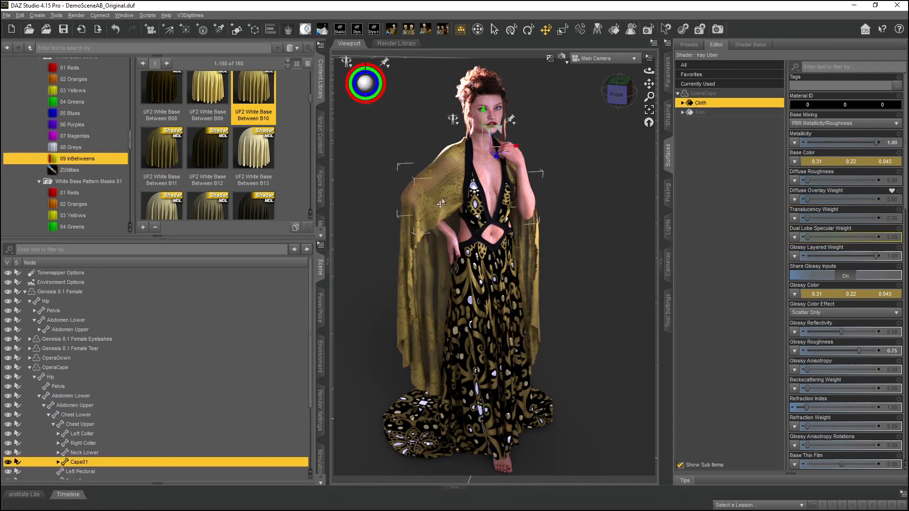
{"action": "left_click", "coordinate": [614, 29]}
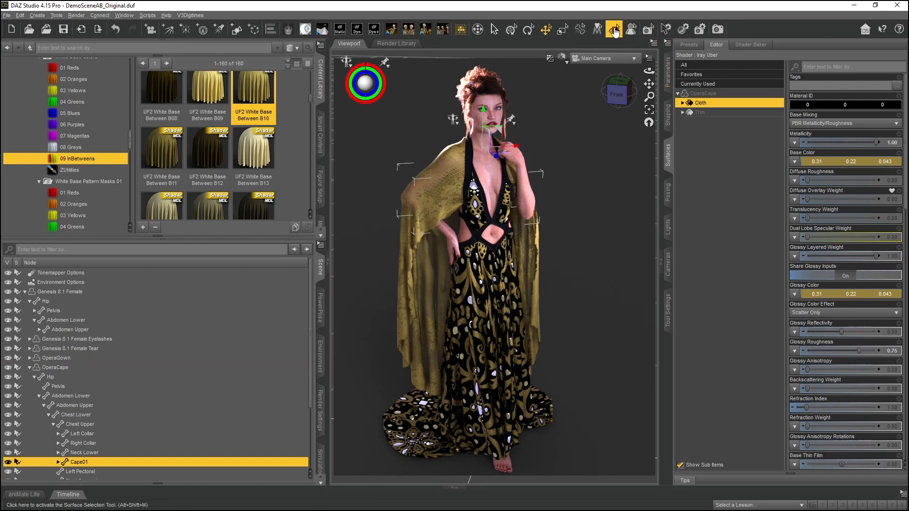
{"action": "left_click", "coordinate": [439, 193]}
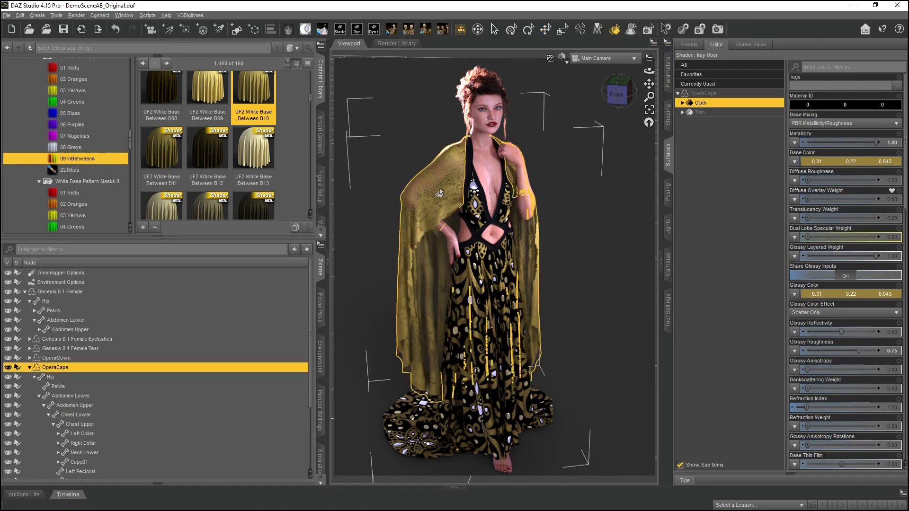
{"action": "left_click", "coordinate": [70, 147]}
{"action": "double_click", "coordinate": [257, 123]}
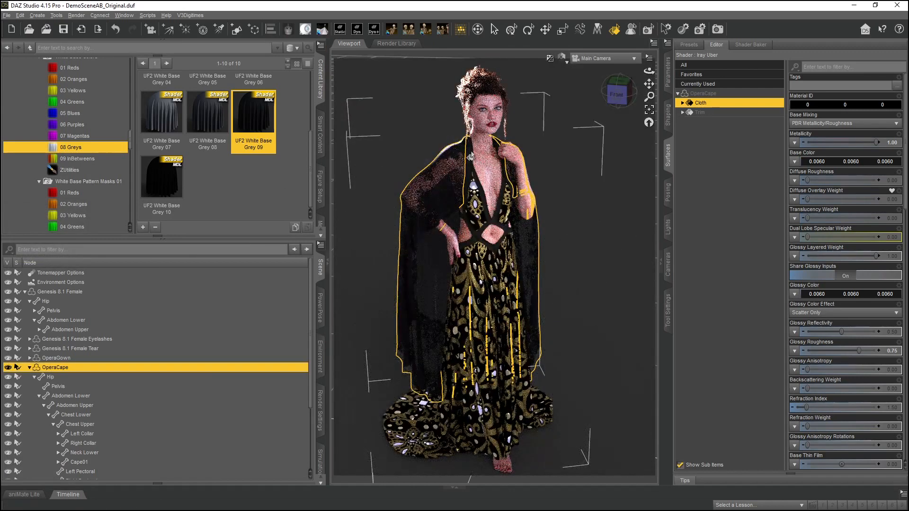
Step: Compare OperaCape's Trim and Cloth surface settings and examine the cloth's Cutout Opacity map
{"action": "left_click", "coordinate": [470, 155]}
{"action": "left_click", "coordinate": [470, 154]}
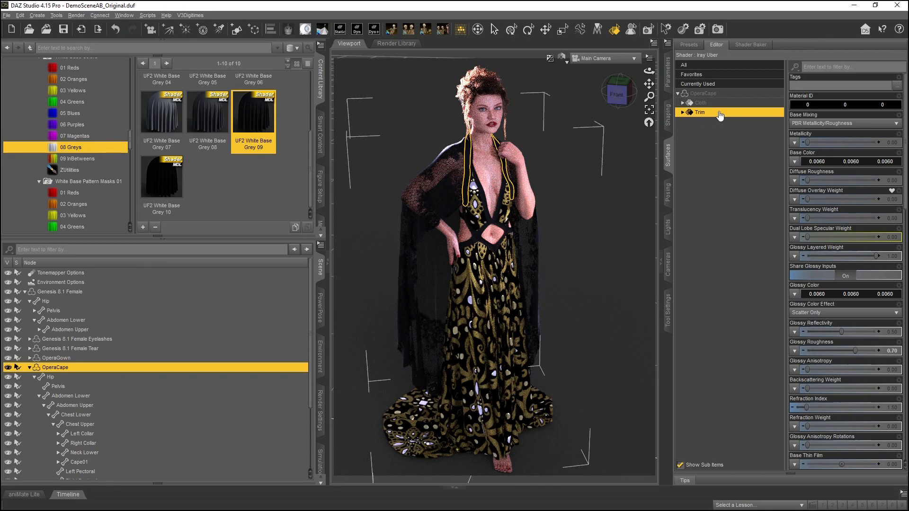
{"action": "scroll", "coordinate": [797, 314], "scroll_direction": "down", "scroll_amount": 10}
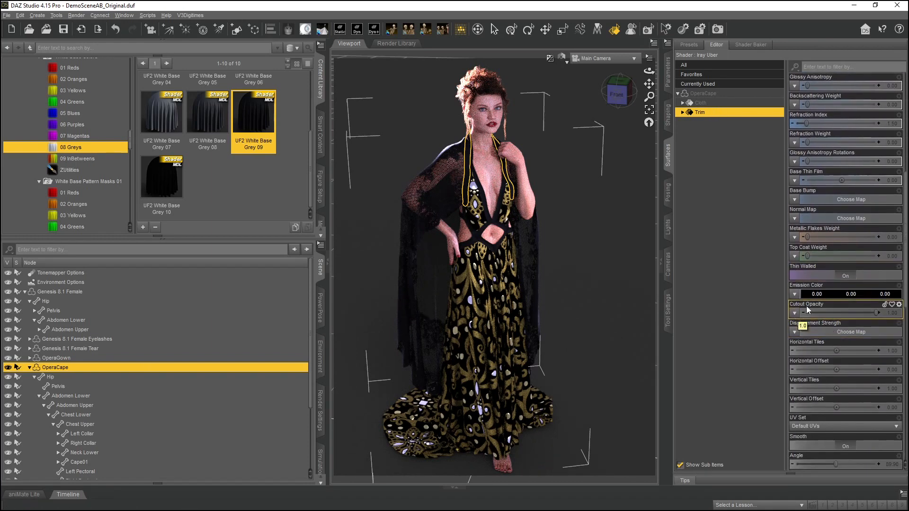
{"action": "left_click", "coordinate": [438, 194]}
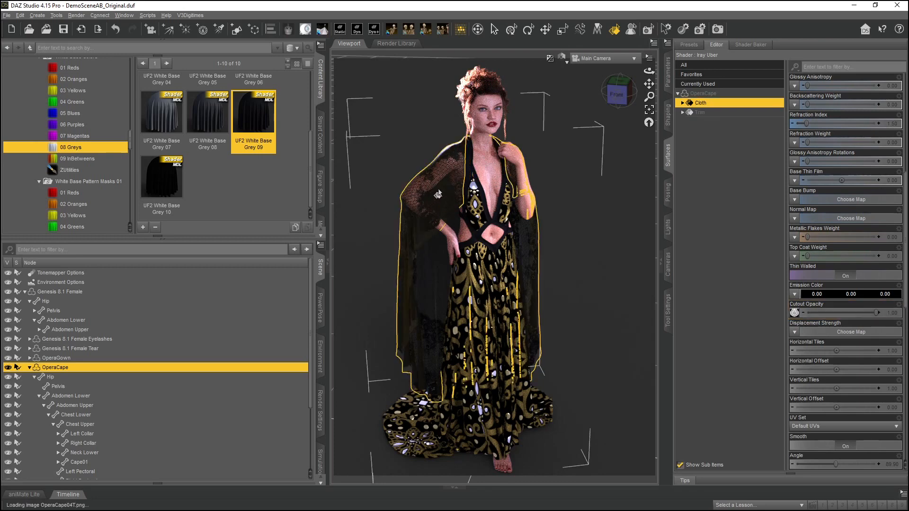
{"action": "mouse_move", "coordinate": [794, 313]}
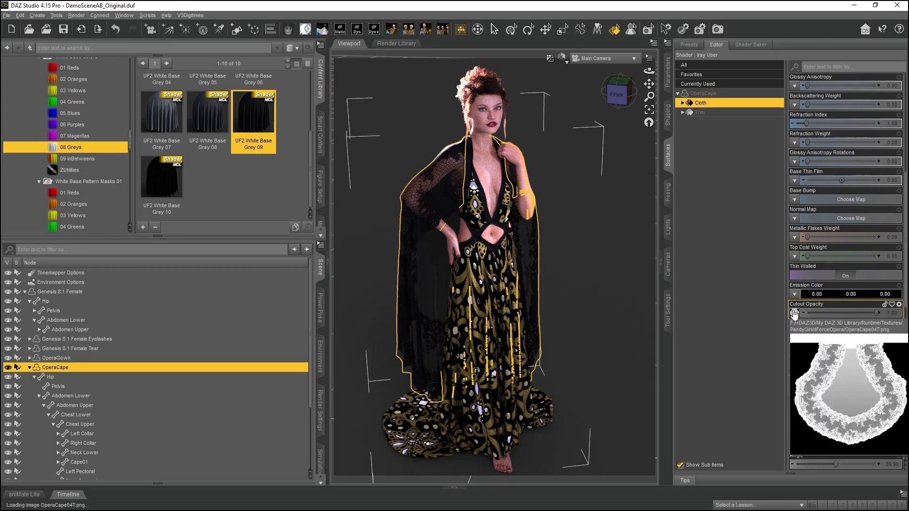
Step: Look at the surface selection options for OperaCape's Cloth and Trim, and clear the surface selection
{"action": "right_click", "coordinate": [443, 188]}
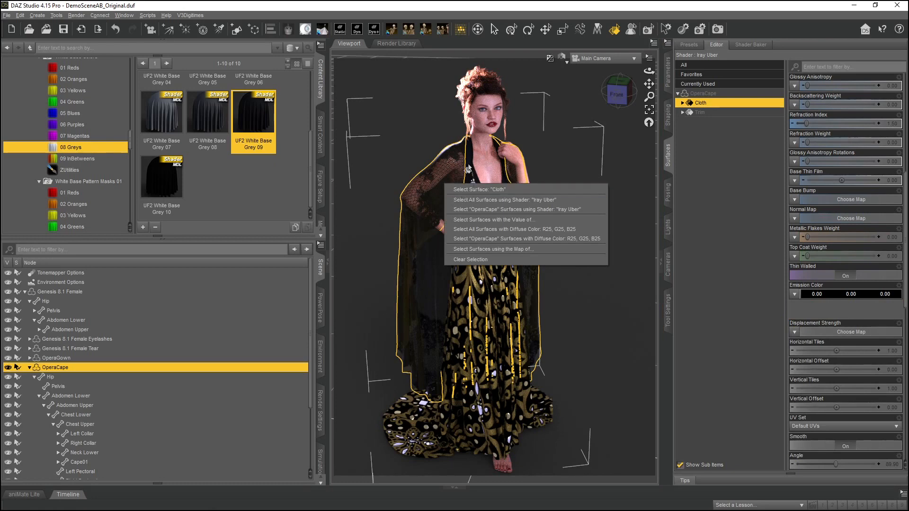
{"action": "left_click", "coordinate": [469, 168]}
{"action": "right_click", "coordinate": [453, 185]}
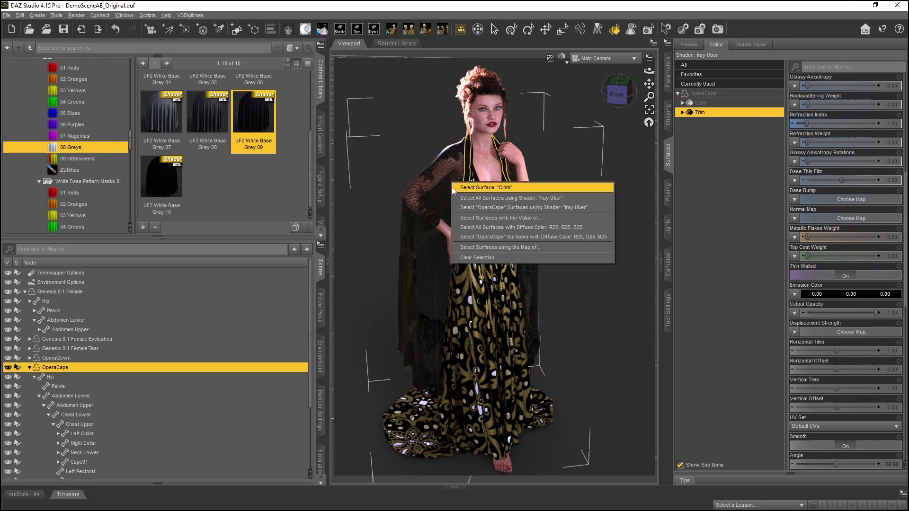
{"action": "left_click", "coordinate": [751, 149]}
{"action": "left_click", "coordinate": [704, 113]}
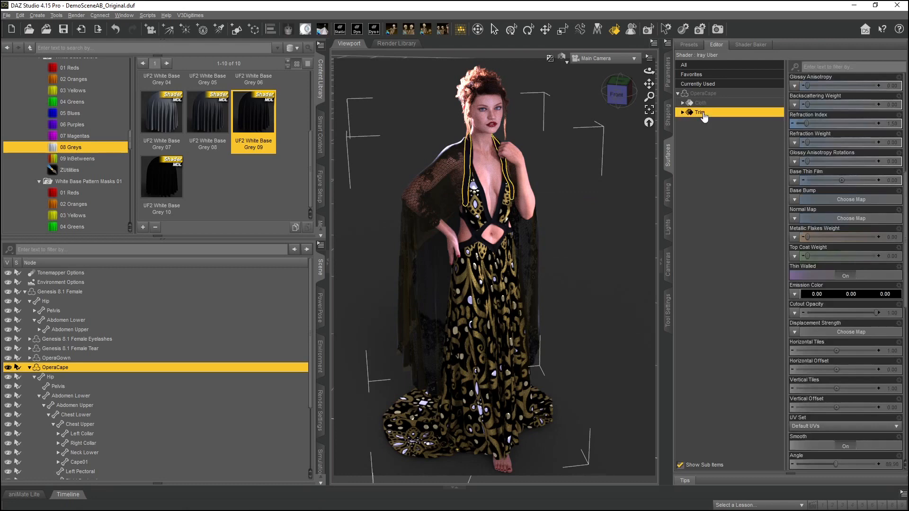
{"action": "left_click", "coordinate": [701, 103]}
{"action": "left_click", "coordinate": [736, 161]}
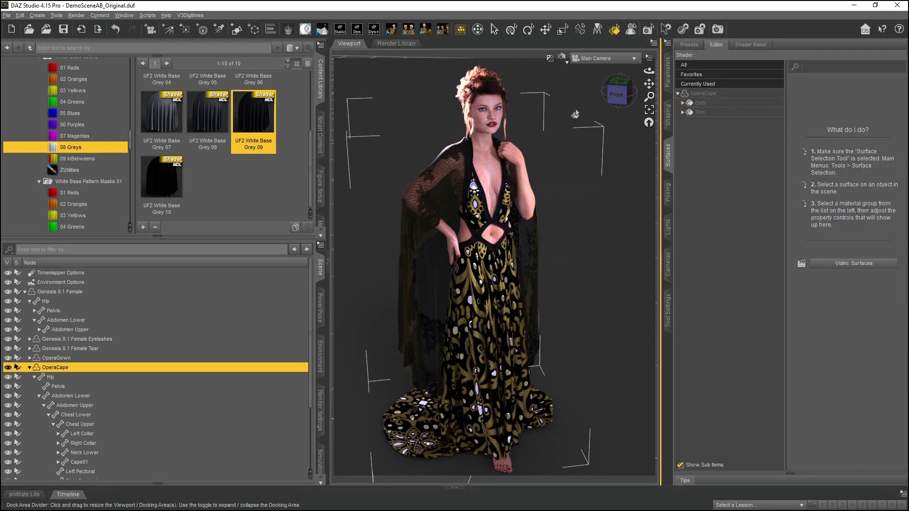
{"action": "left_click", "coordinate": [544, 31]}
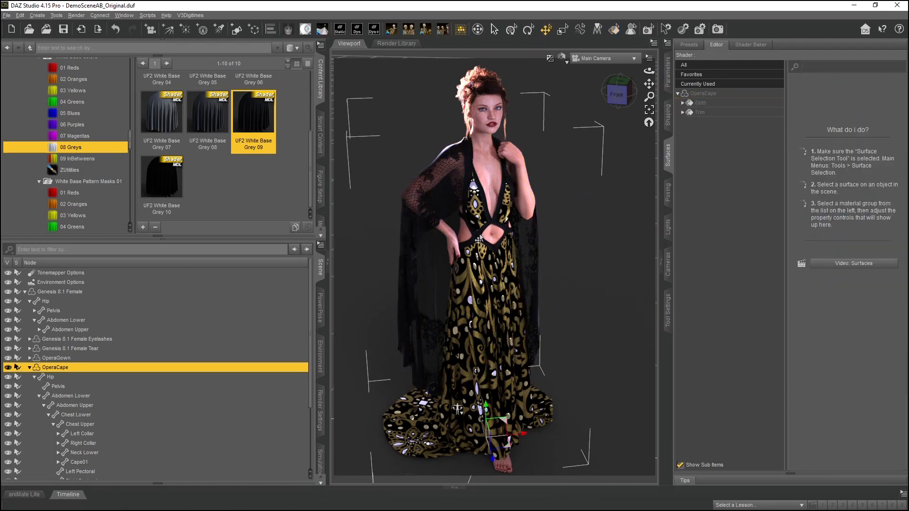
{"action": "left_click", "coordinate": [478, 220]}
{"action": "left_click", "coordinate": [467, 283], "text": "ctrl"}
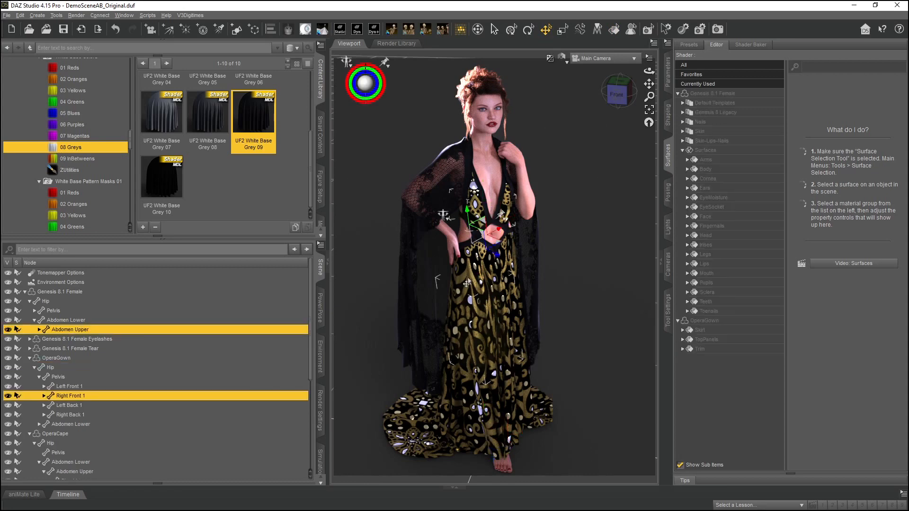
Step: Select the gown's TopPanels and Skirt surfaces together with the Surface Selection tool
{"action": "left_click", "coordinate": [614, 29]}
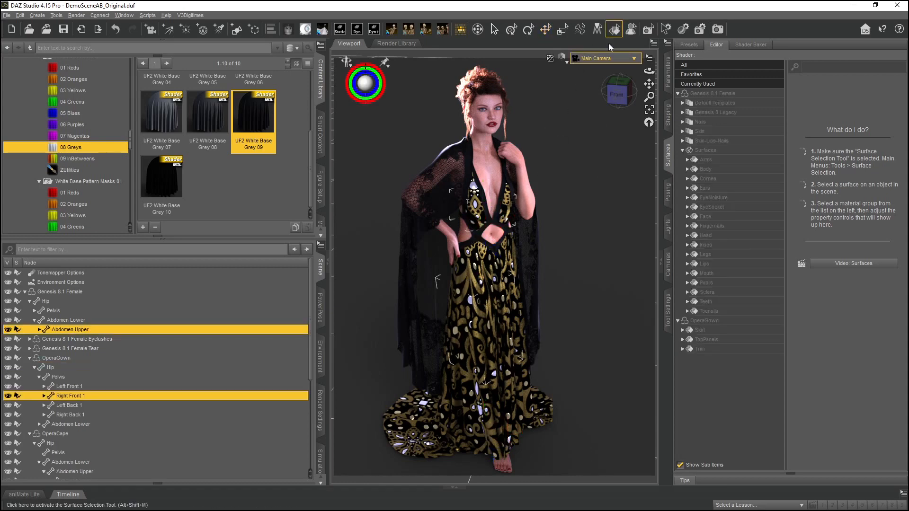
{"action": "left_click", "coordinate": [475, 202]}
{"action": "left_click", "coordinate": [475, 294], "text": "ctrl"}
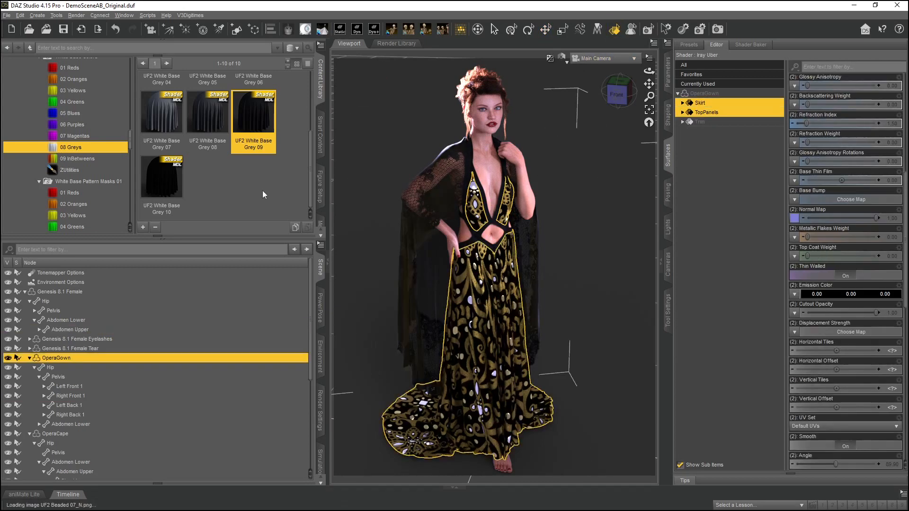
Step: Try the UF2 Beaded 04 Blue and UF2 Beaded 04 Brown shaders from Unique Fabrics Merchant Resource 2 on the gown's Skirt and TopPanels
{"action": "scroll", "coordinate": [69, 118], "scroll_direction": "up", "scroll_amount": 4}
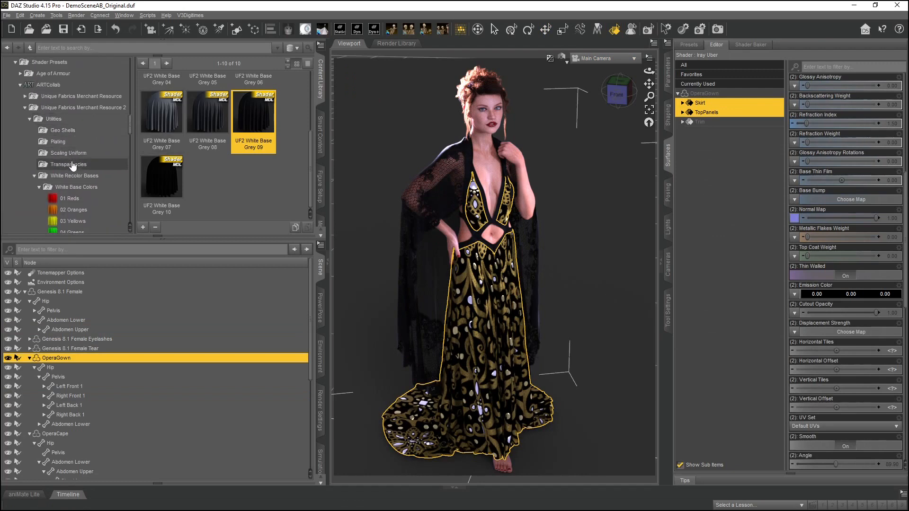
{"action": "left_click", "coordinate": [81, 108]}
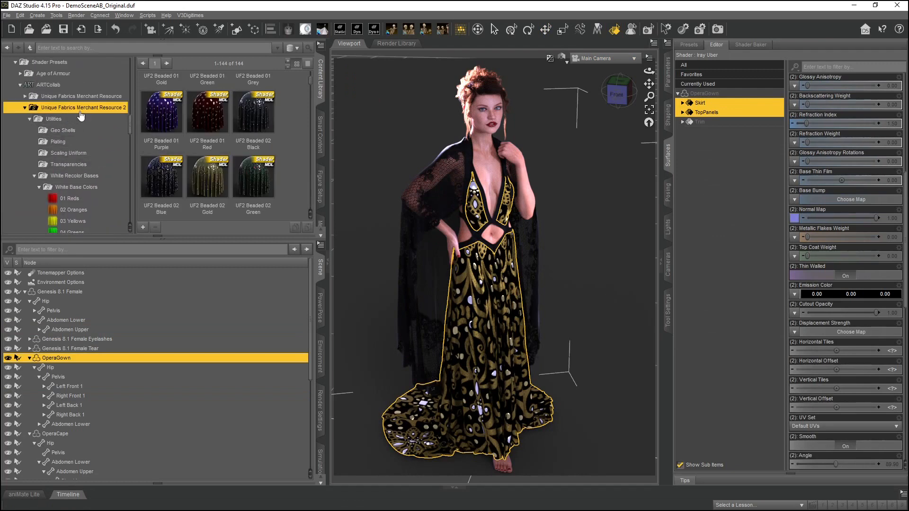
{"action": "scroll", "coordinate": [234, 152], "scroll_direction": "up", "scroll_amount": 5}
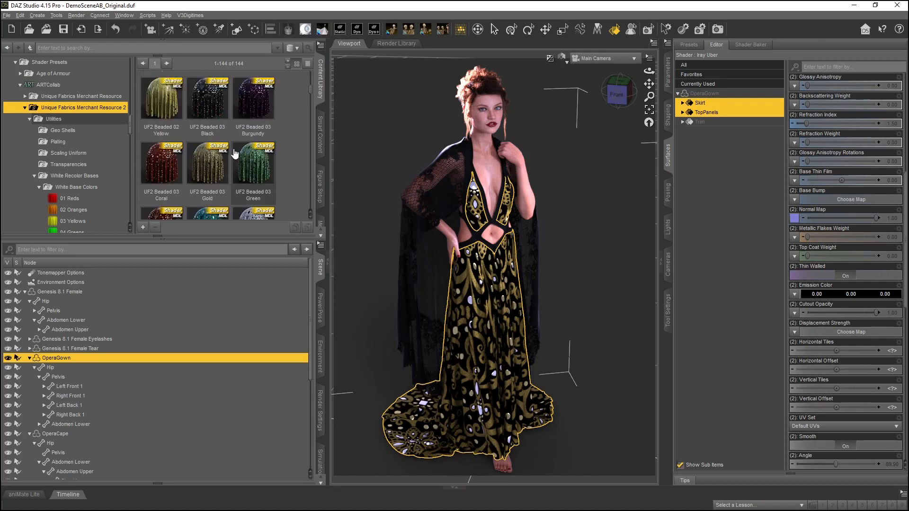
{"action": "scroll", "coordinate": [234, 152], "scroll_direction": "down", "scroll_amount": 5}
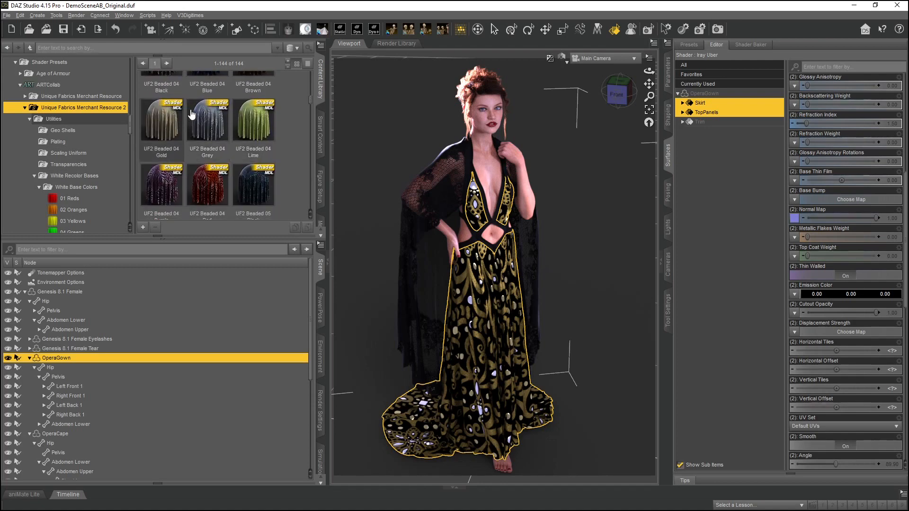
{"action": "scroll", "coordinate": [199, 151], "scroll_direction": "up", "scroll_amount": 3}
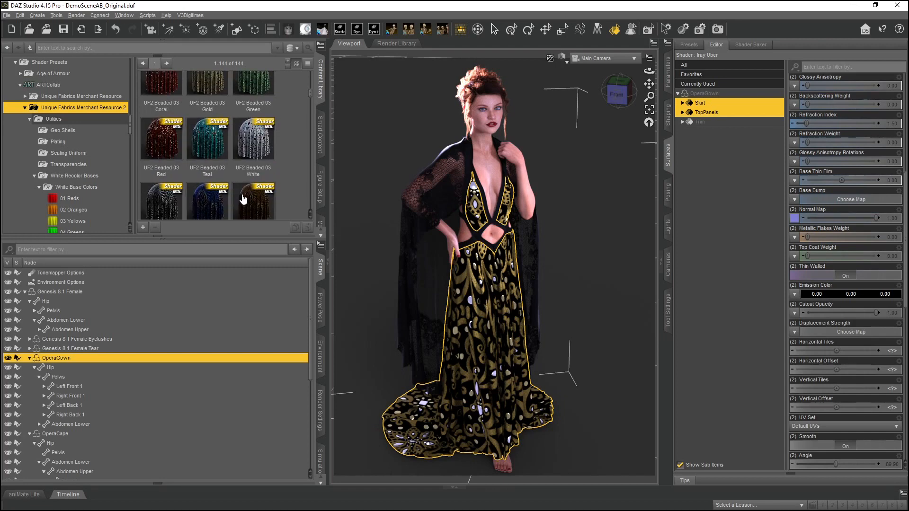
{"action": "double_click", "coordinate": [209, 204]}
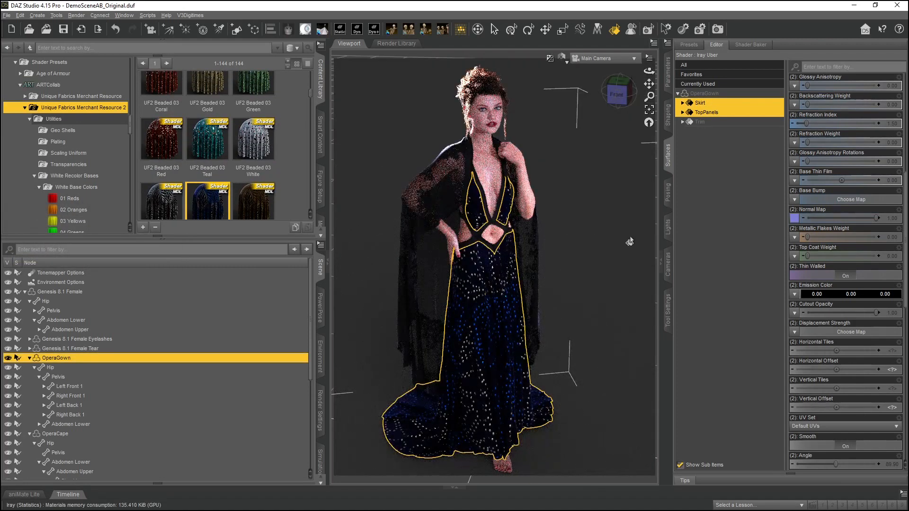
{"action": "double_click", "coordinate": [250, 205]}
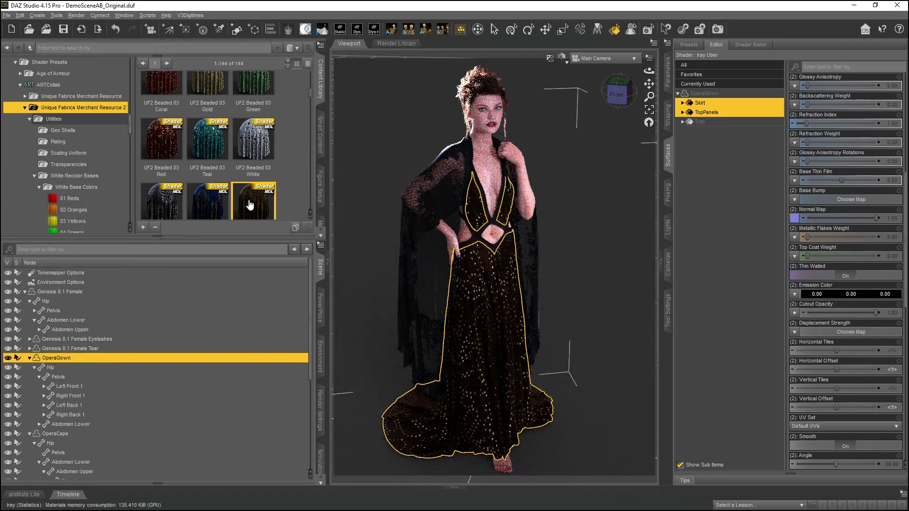
Step: Try UF2 Beaded 04 Red on the gown's Skirt and TopPanels, and apply UF2 Beaded 04 Purple instead
{"action": "scroll", "coordinate": [250, 205], "scroll_direction": "down", "scroll_amount": 3}
{"action": "scroll", "coordinate": [249, 204], "scroll_direction": "up", "scroll_amount": 3}
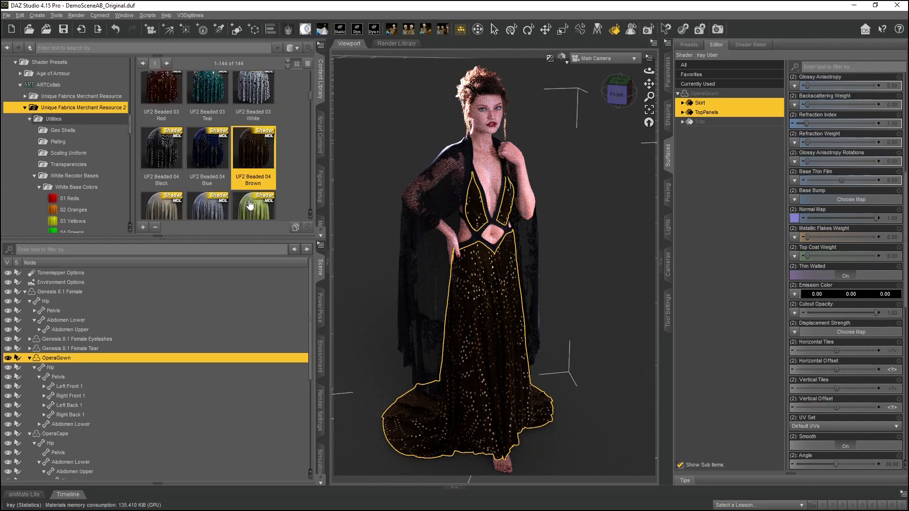
{"action": "scroll", "coordinate": [250, 205], "scroll_direction": "down", "scroll_amount": 3}
{"action": "double_click", "coordinate": [211, 185]}
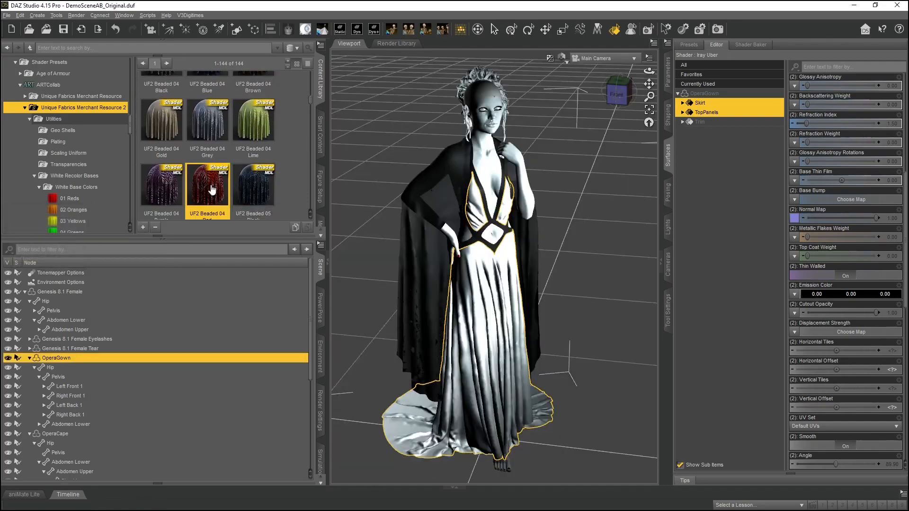
{"action": "double_click", "coordinate": [161, 198]}
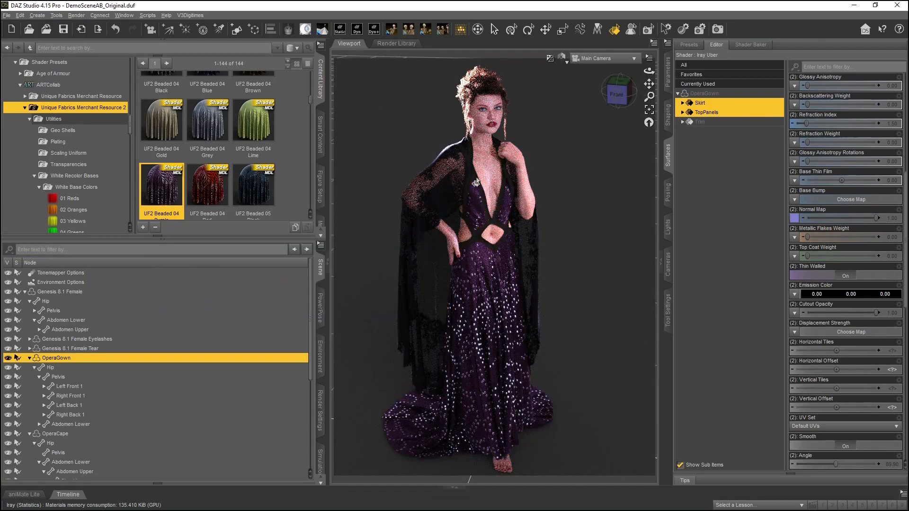
Step: Select OperaGown's Trim together with OperaCape's Trim and Cloth surfaces
{"action": "left_click", "coordinate": [475, 182]}
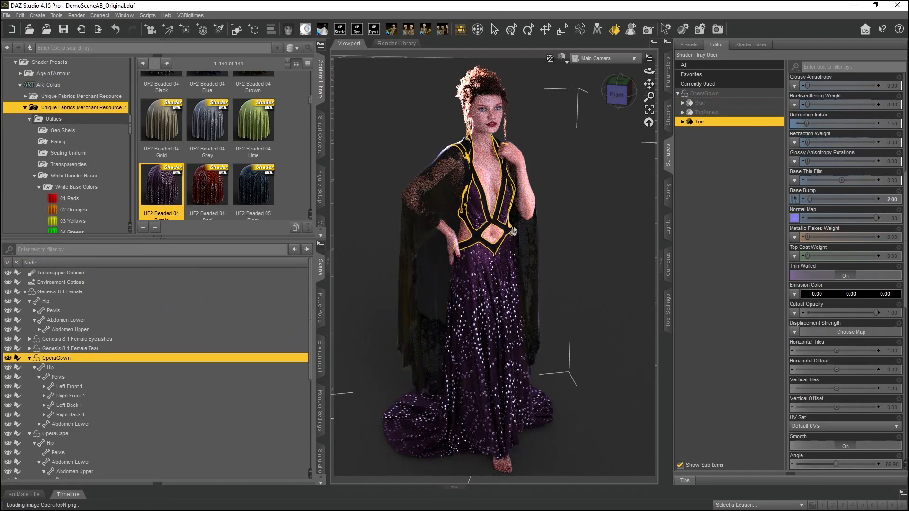
{"action": "left_click", "coordinate": [465, 176], "text": "ctrl"}
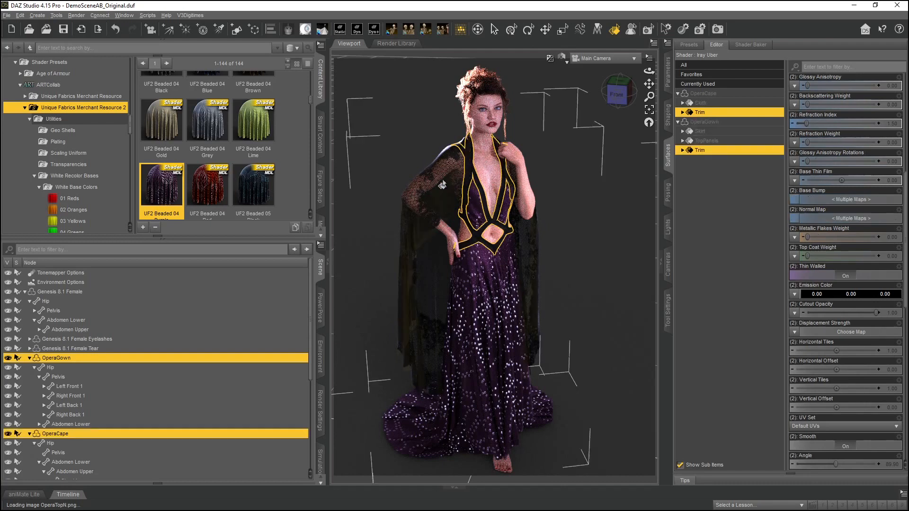
{"action": "left_click", "coordinate": [443, 184], "text": "ctrl"}
Step: Try the UF2 White Base Purple 17 shader from 06 Purples on the gown trim, cape trim and cape cloth
{"action": "scroll", "coordinate": [72, 191], "scroll_direction": "down", "scroll_amount": 2}
{"action": "left_click", "coordinate": [78, 190]}
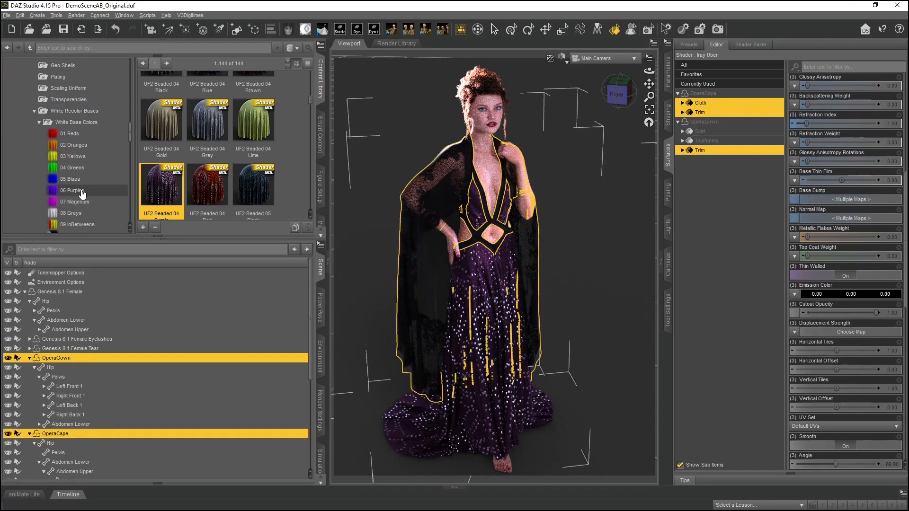
{"action": "mouse_move", "coordinate": [239, 162]}
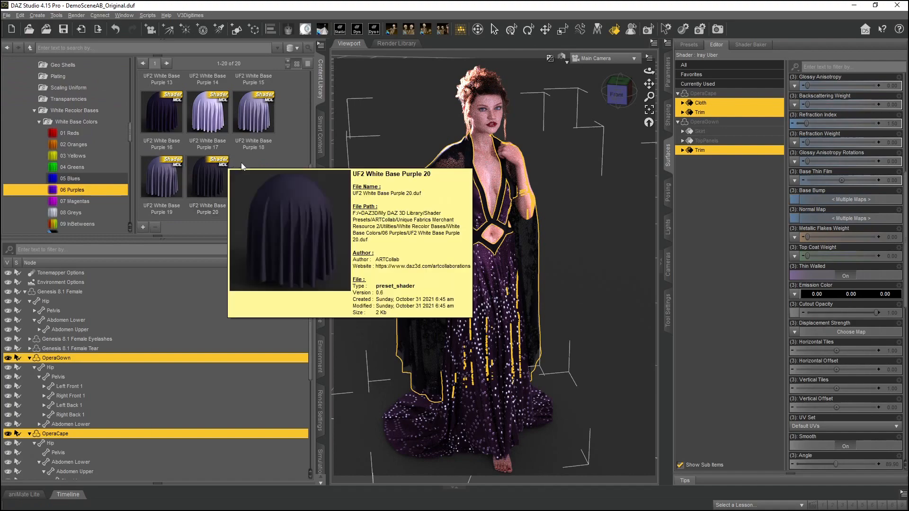
{"action": "left_click", "coordinate": [205, 125]}
{"action": "double_click", "coordinate": [206, 122]}
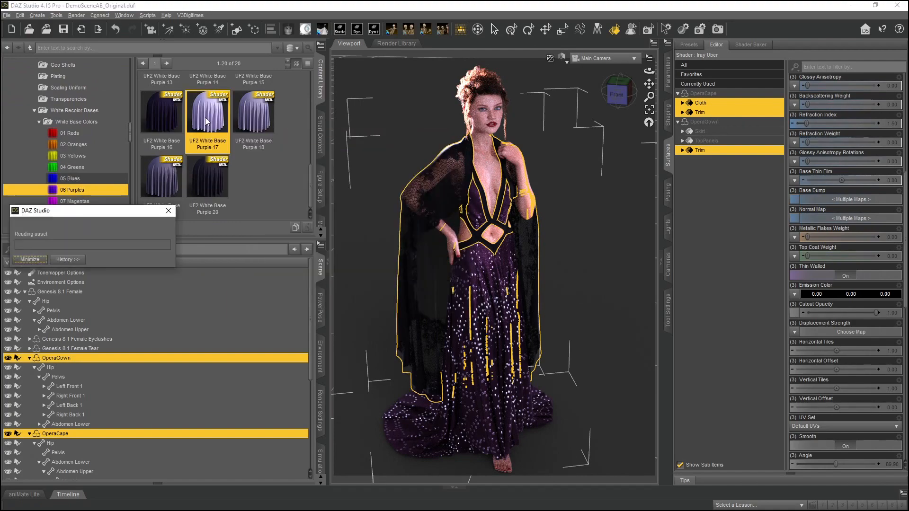
{"action": "mouse_move", "coordinate": [207, 123]}
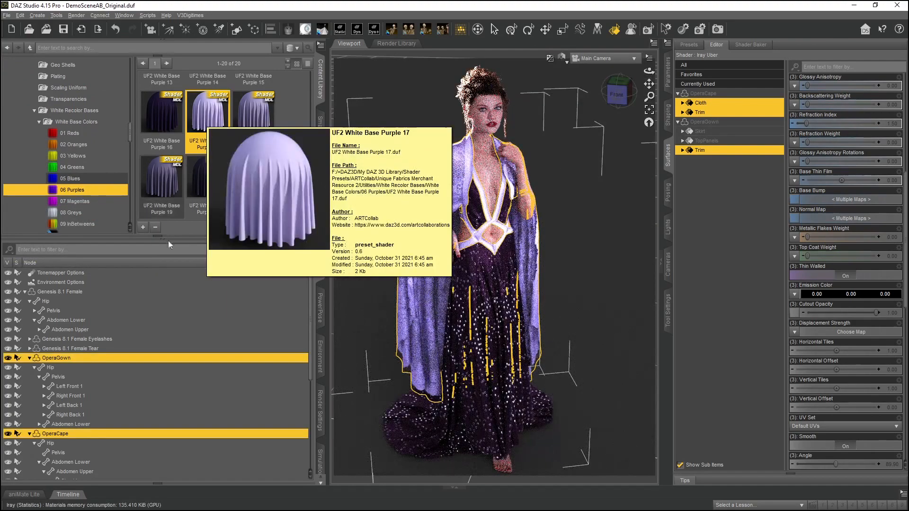
Step: Switch to the Node Selection tool and apply the UF2 White Base Purple 18 shader to the selected trims and cape cloth
{"action": "left_click", "coordinate": [495, 30]}
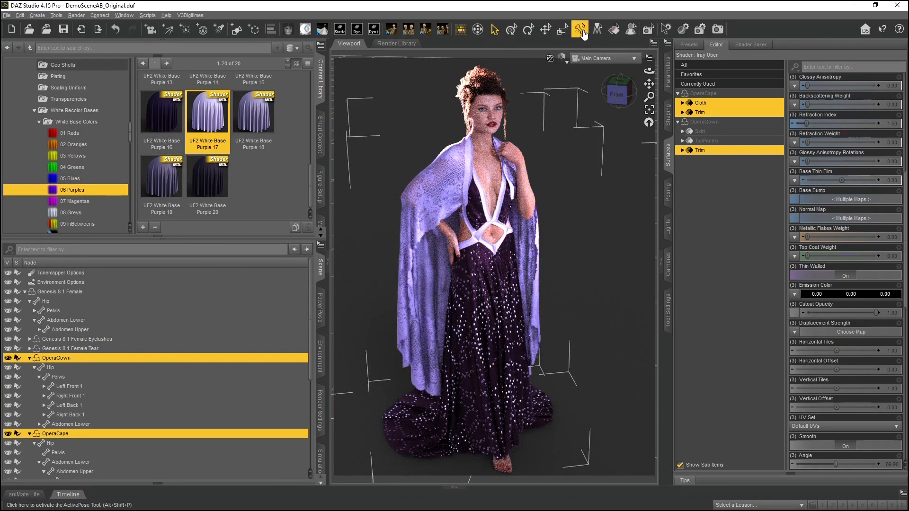
{"action": "left_click", "coordinate": [613, 30]}
{"action": "left_click", "coordinate": [495, 31]}
{"action": "double_click", "coordinate": [245, 112]}
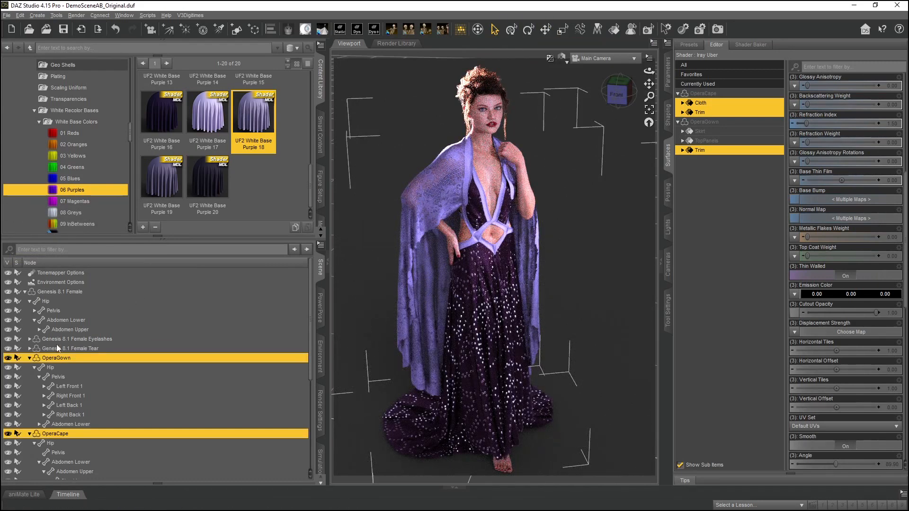
Step: Collapse the Genesis 8.1 Hip, OperaGown and OperaCape hierarchies in the scene and deselect everything
{"action": "left_click", "coordinate": [29, 301]}
{"action": "left_click", "coordinate": [29, 330]}
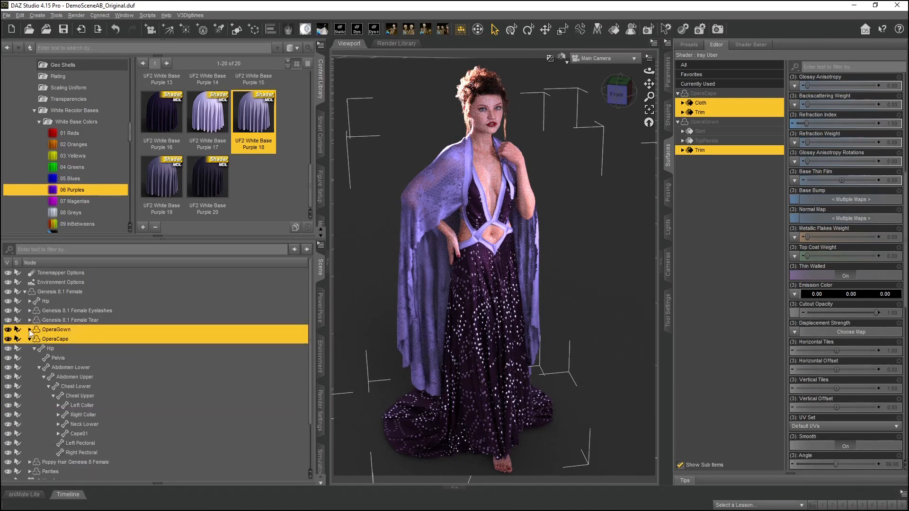
{"action": "left_click", "coordinate": [29, 340]}
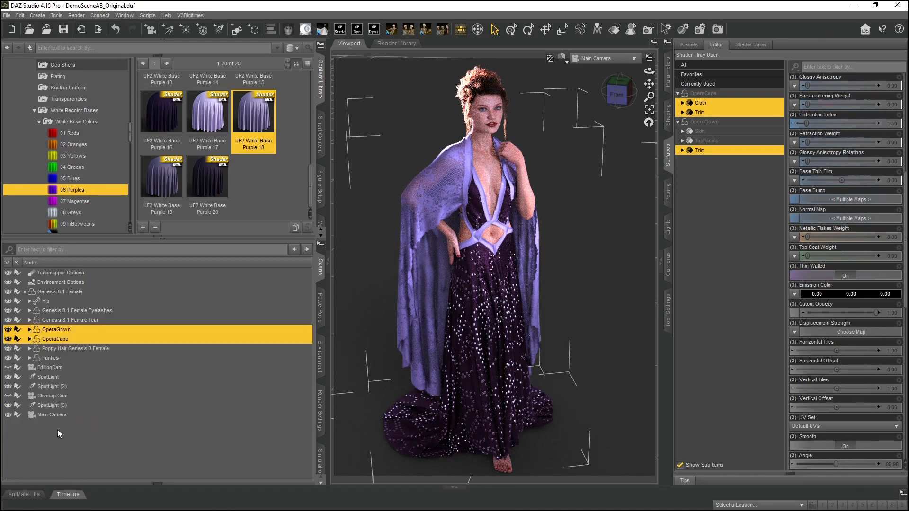
{"action": "left_click", "coordinate": [59, 442]}
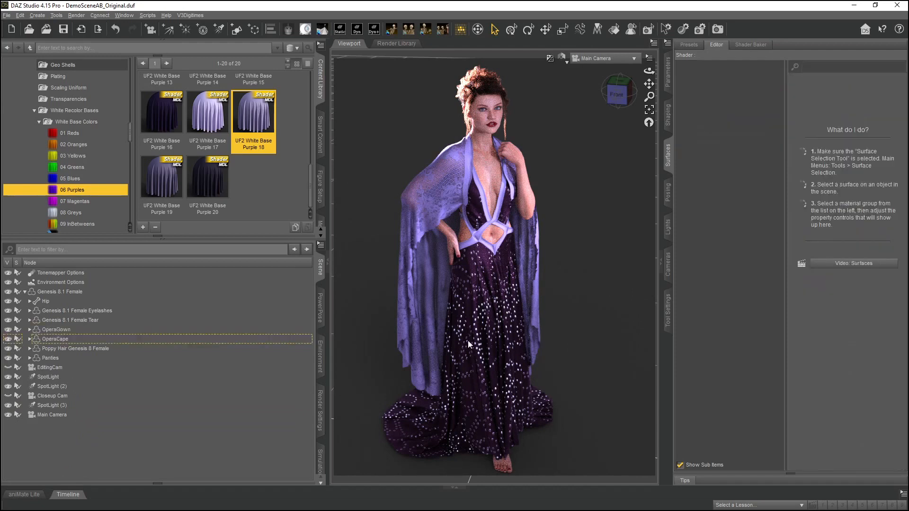
Step: Activate the Surface Selection tool and show the Utilities presets of Unique Fabrics Merchant Resource 2
{"action": "left_click", "coordinate": [618, 30]}
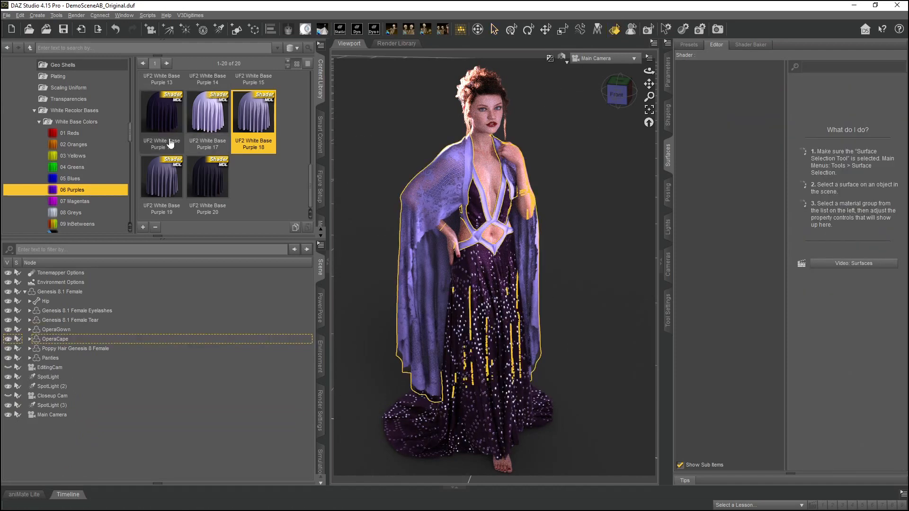
{"action": "scroll", "coordinate": [78, 138], "scroll_direction": "down", "scroll_amount": 2}
{"action": "scroll", "coordinate": [83, 178], "scroll_direction": "up", "scroll_amount": 3}
{"action": "left_click", "coordinate": [76, 86]}
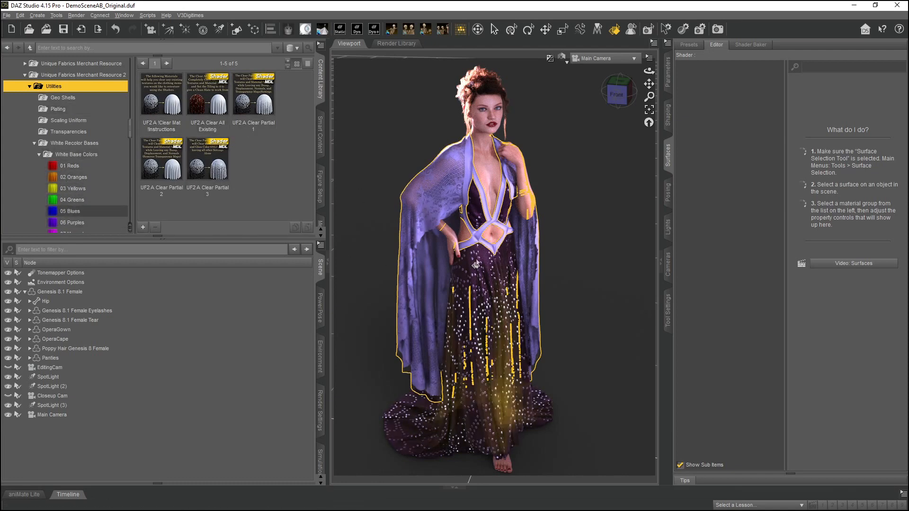
Step: Apply the UF2 Beaded 06 Brown shader from Unique Fabrics Merchant Resource 2 to the gown's skirt and top panels
{"action": "left_click", "coordinate": [477, 230]}
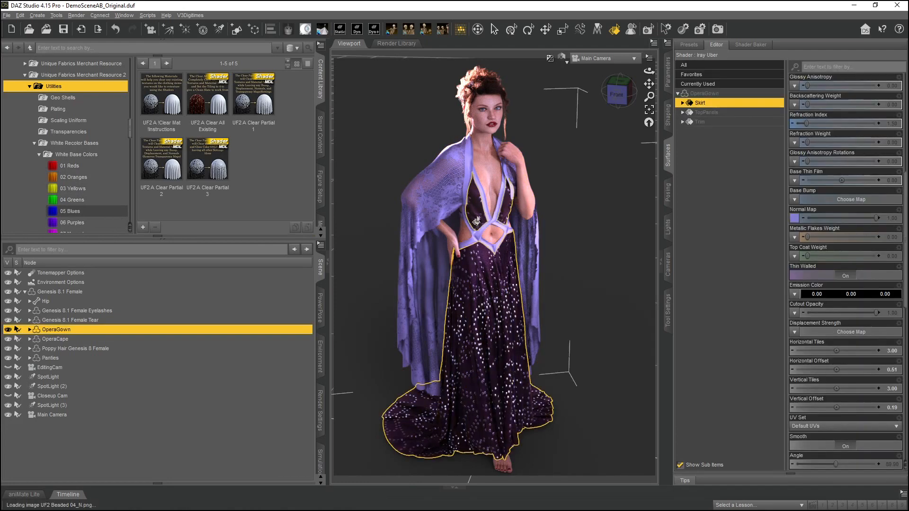
{"action": "left_click", "coordinate": [488, 223], "text": "ctrl"}
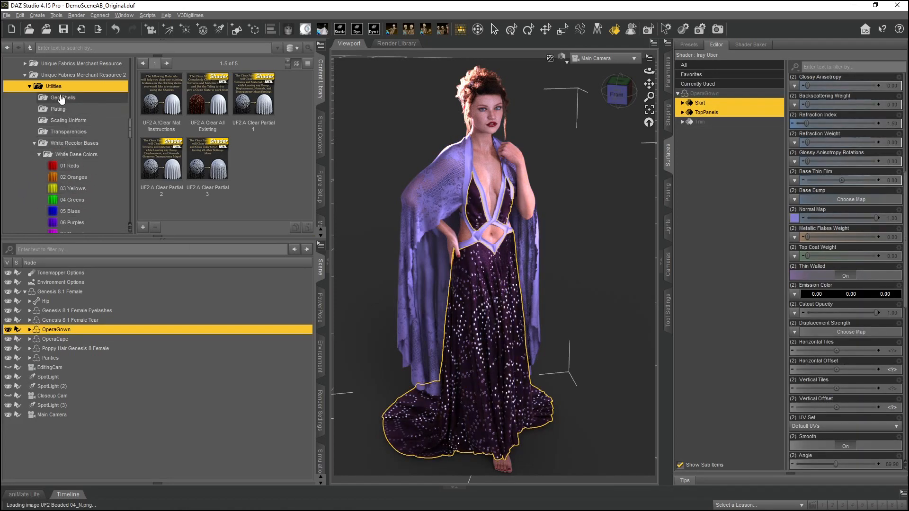
{"action": "left_click", "coordinate": [63, 75]}
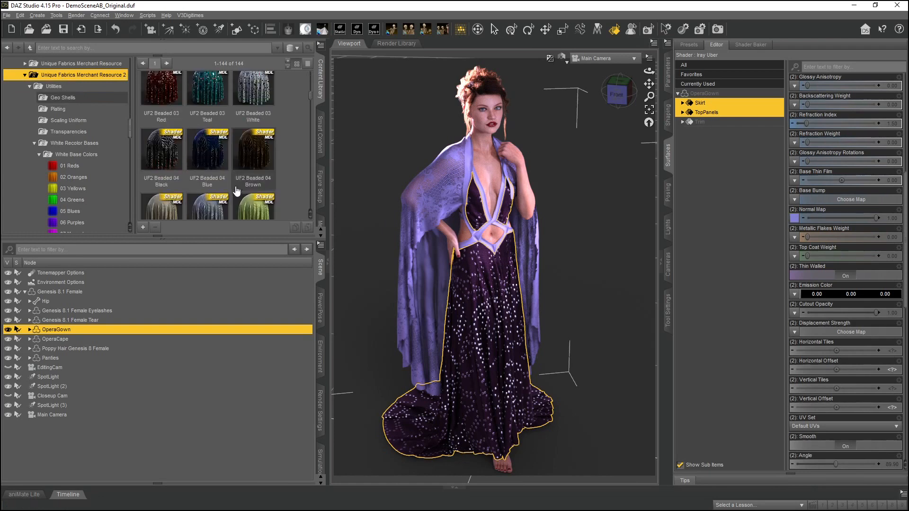
{"action": "scroll", "coordinate": [237, 189], "scroll_direction": "down", "scroll_amount": 2}
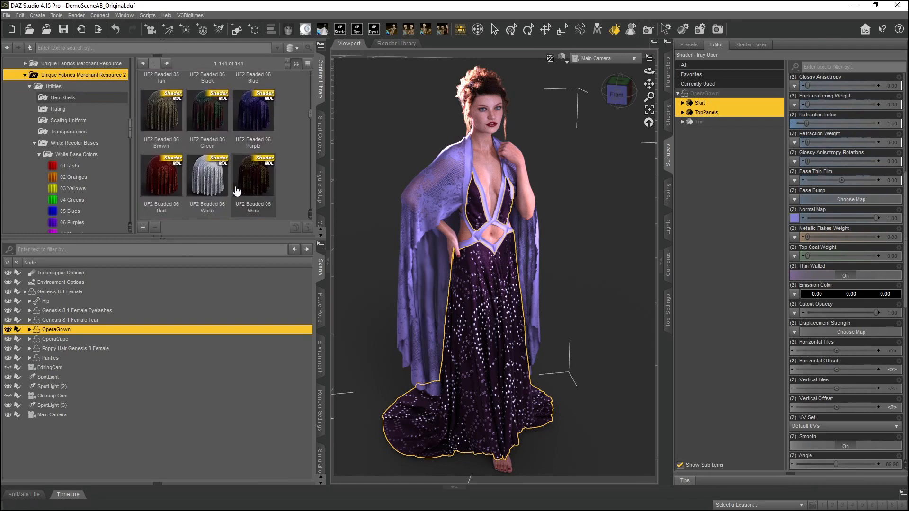
{"action": "scroll", "coordinate": [213, 197], "scroll_direction": "down", "scroll_amount": 4}
{"action": "double_click", "coordinate": [156, 101]}
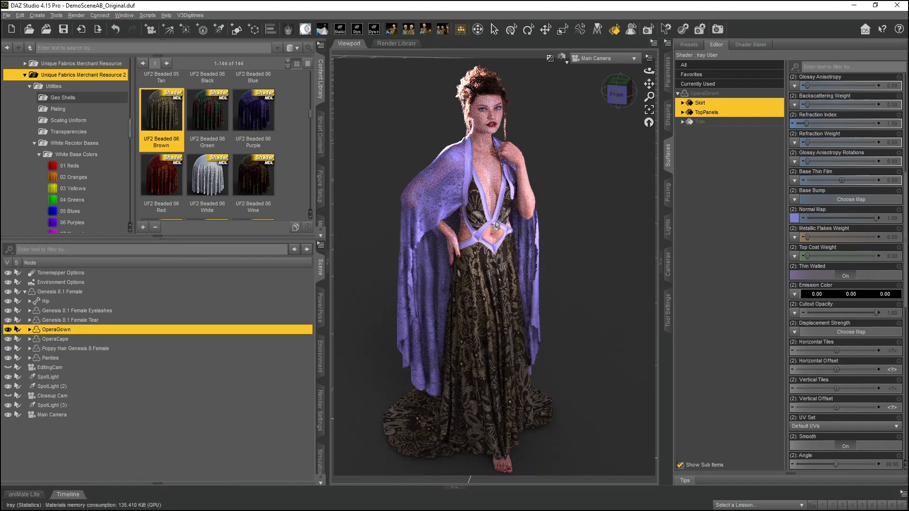
Step: Select the gown and cape trims and try the UF2 White Base MSK1 Orange 19 shader from White Base Pattern Masks 01 on them
{"action": "left_click", "coordinate": [494, 224]}
{"action": "left_click", "coordinate": [469, 172], "text": "ctrl"}
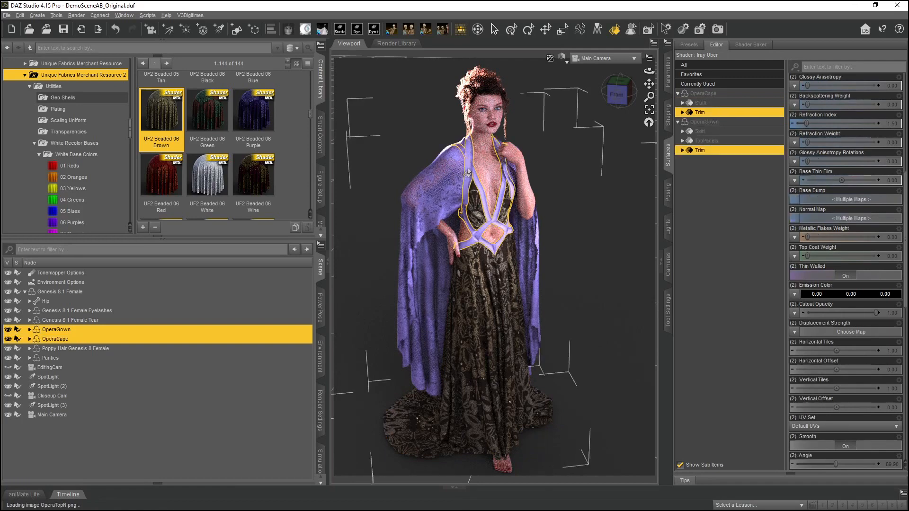
{"action": "left_click", "coordinate": [37, 155]}
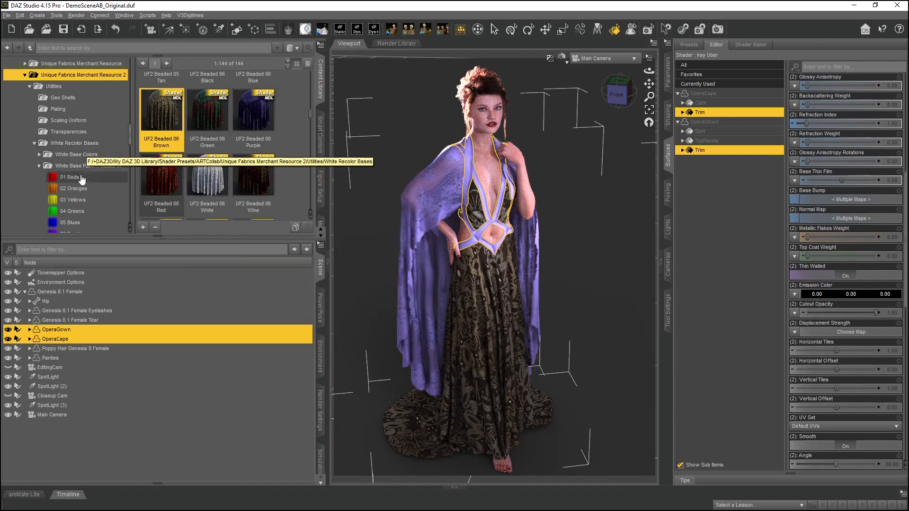
{"action": "scroll", "coordinate": [85, 185], "scroll_direction": "down", "scroll_amount": 1}
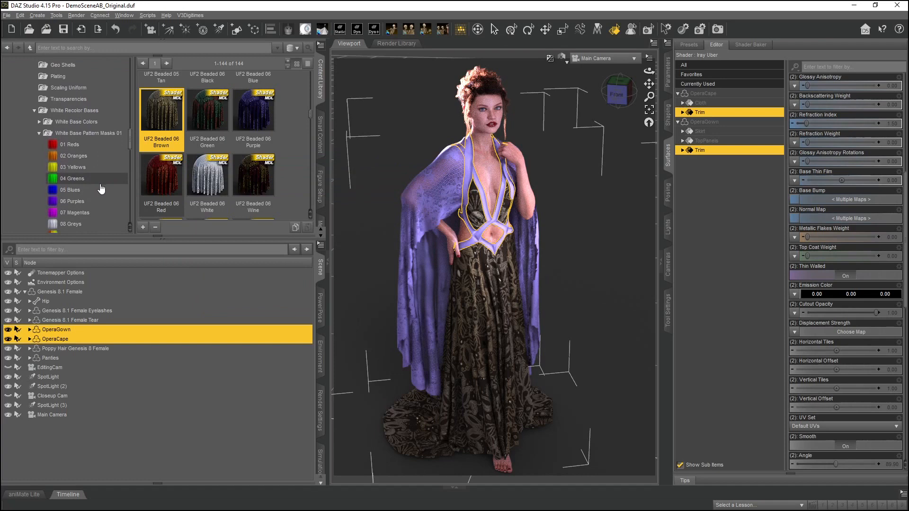
{"action": "left_click", "coordinate": [81, 156]}
{"action": "double_click", "coordinate": [159, 176]}
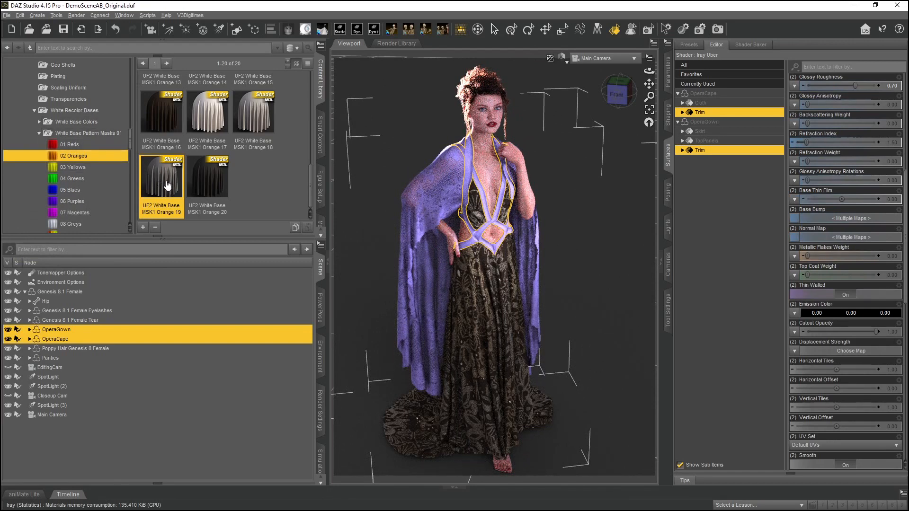
{"action": "mouse_move", "coordinate": [162, 190]}
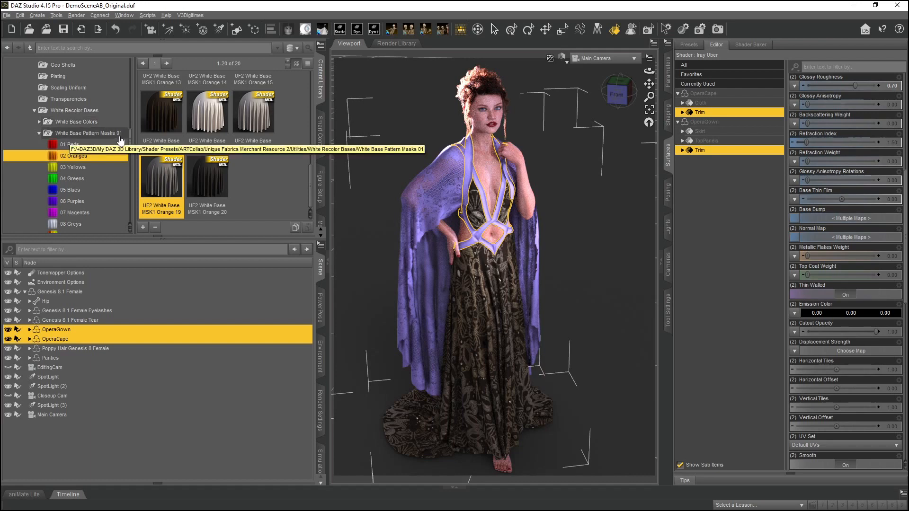
{"action": "left_click", "coordinate": [39, 134]}
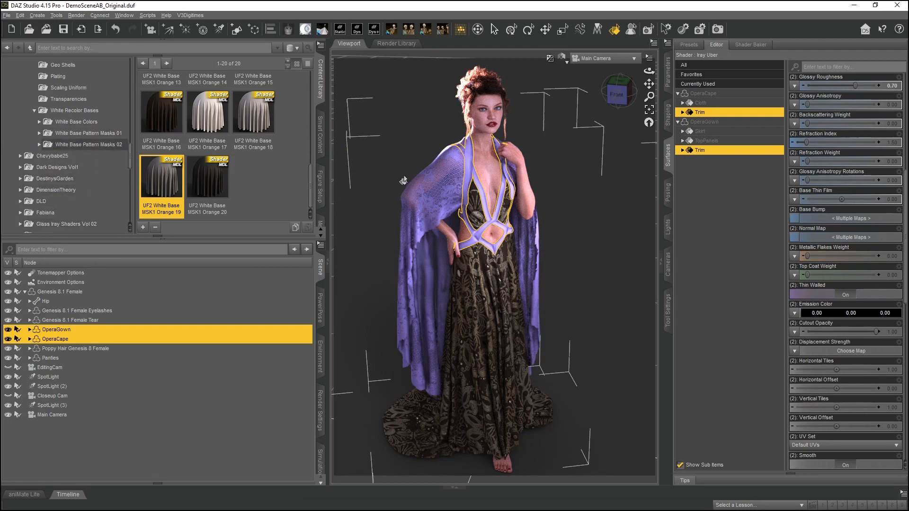
Step: Try UF2 White Base Orange 15 from the White Base Colors oranges on the selected trims, and replace it with Orange 16
{"action": "left_click", "coordinate": [85, 122]}
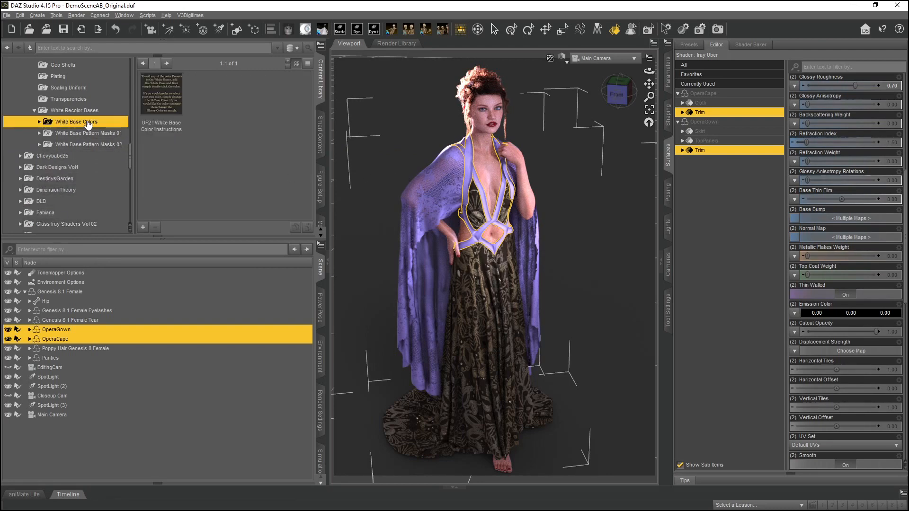
{"action": "left_click", "coordinate": [39, 121]}
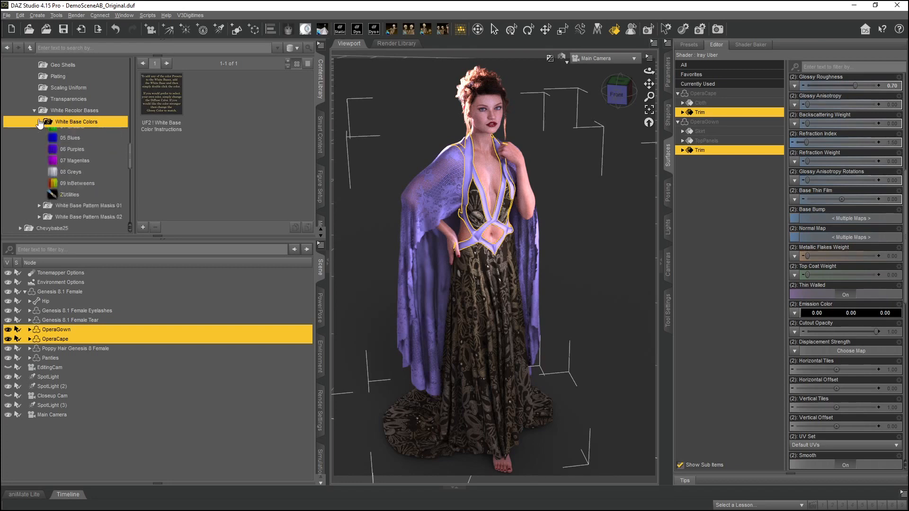
{"action": "left_click", "coordinate": [71, 145]}
{"action": "scroll", "coordinate": [240, 182], "scroll_direction": "down", "scroll_amount": 5}
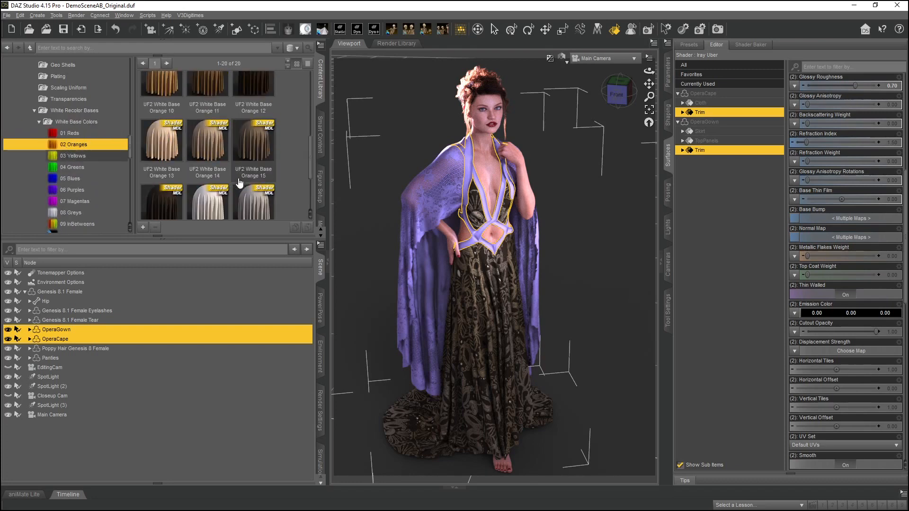
{"action": "scroll", "coordinate": [217, 159], "scroll_direction": "up", "scroll_amount": 1}
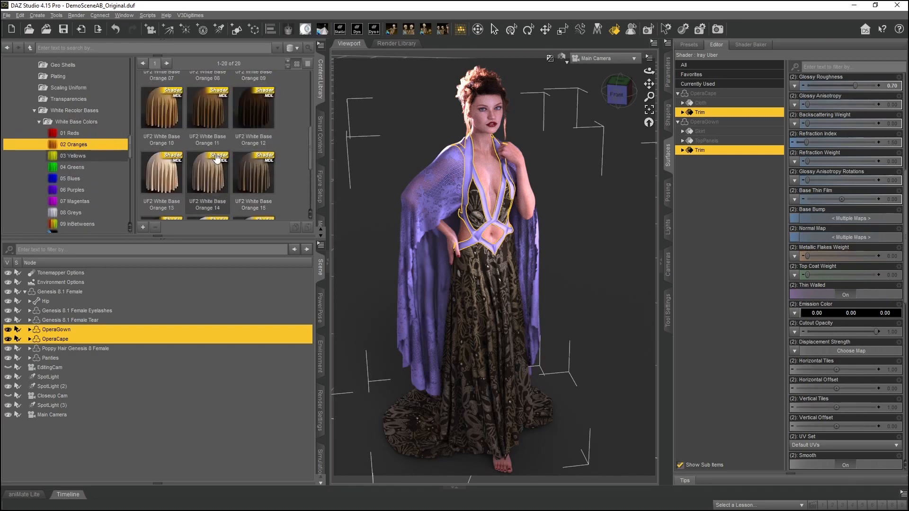
{"action": "scroll", "coordinate": [217, 159], "scroll_direction": "up", "scroll_amount": 1}
{"action": "double_click", "coordinate": [247, 200]}
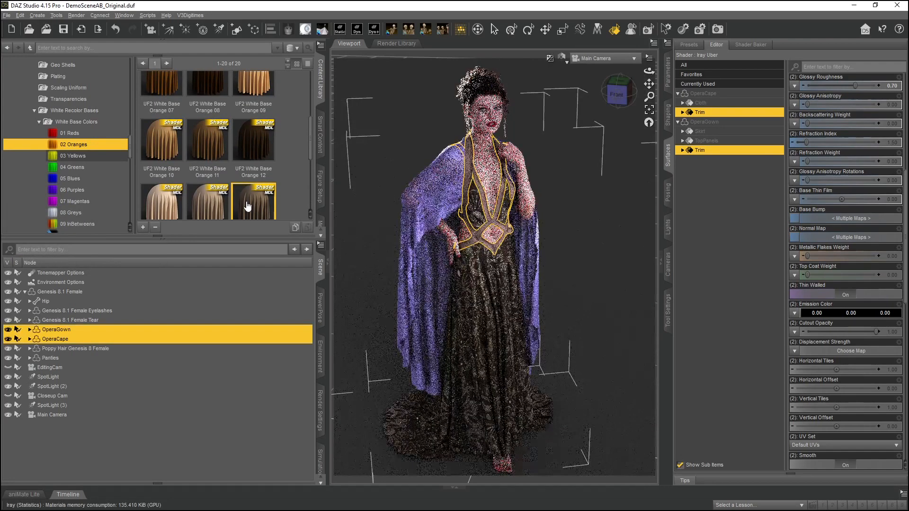
{"action": "scroll", "coordinate": [177, 156], "scroll_direction": "down", "scroll_amount": 5}
{"action": "double_click", "coordinate": [166, 143]}
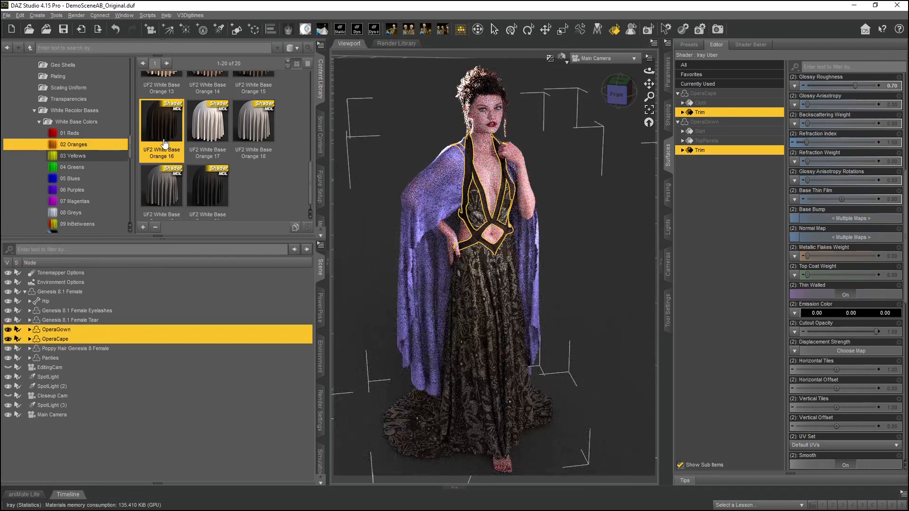
Step: Apply the UF2 White Base Orange 18 shader to the cape cloth, then return to the Node Selection tool with nothing selected
{"action": "left_click", "coordinate": [440, 203]}
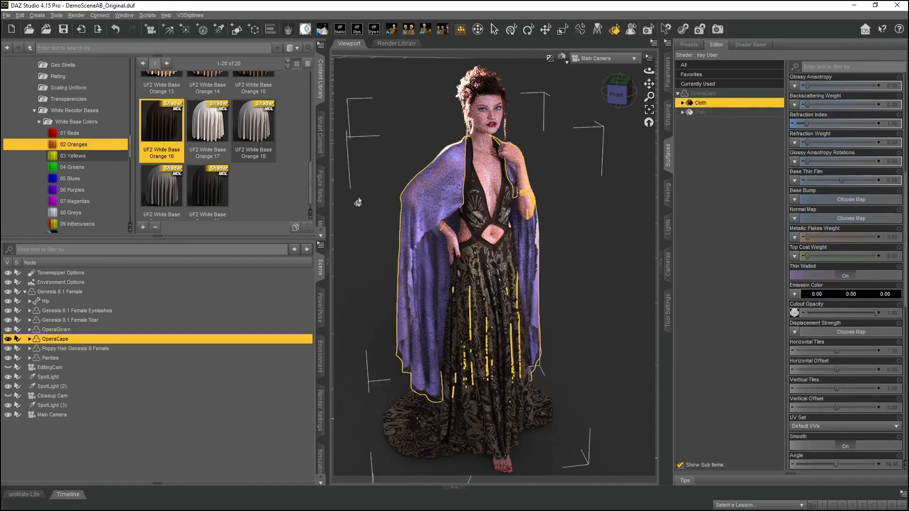
{"action": "left_click", "coordinate": [243, 127]}
{"action": "double_click", "coordinate": [244, 127]}
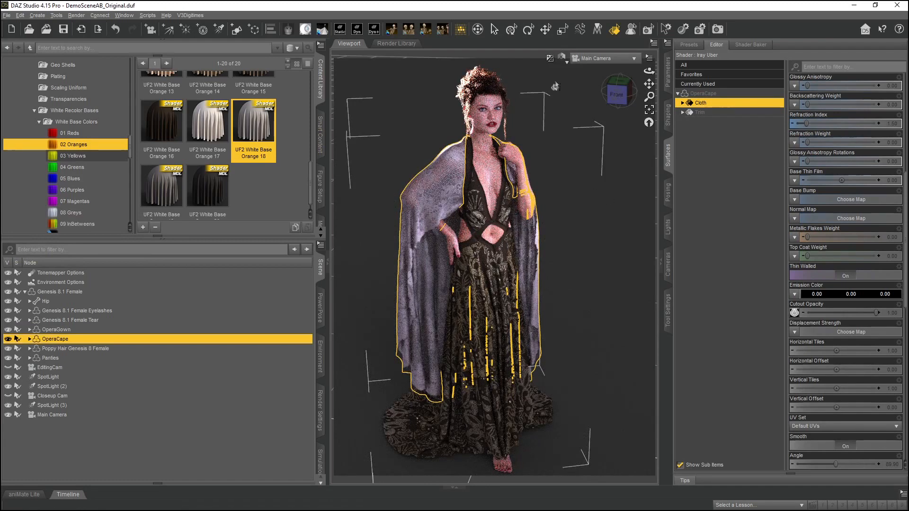
{"action": "left_click", "coordinate": [494, 30]}
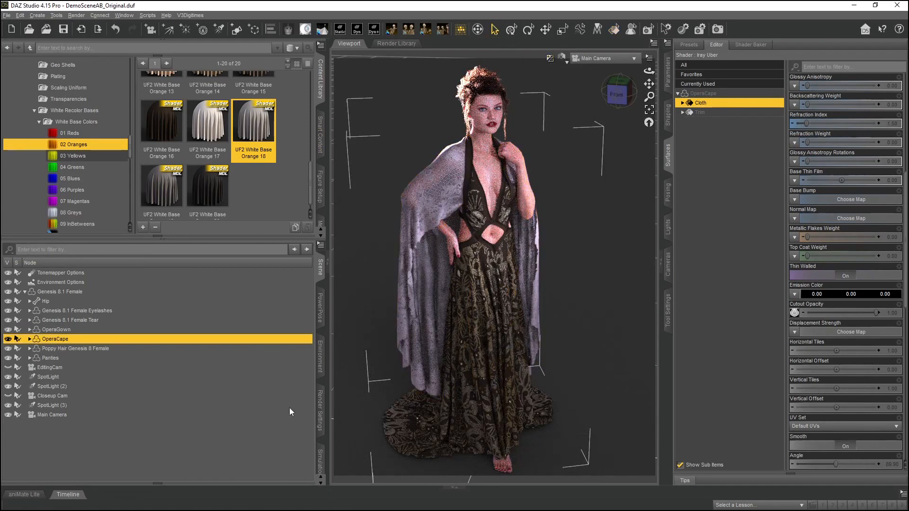
{"action": "left_click", "coordinate": [192, 431]}
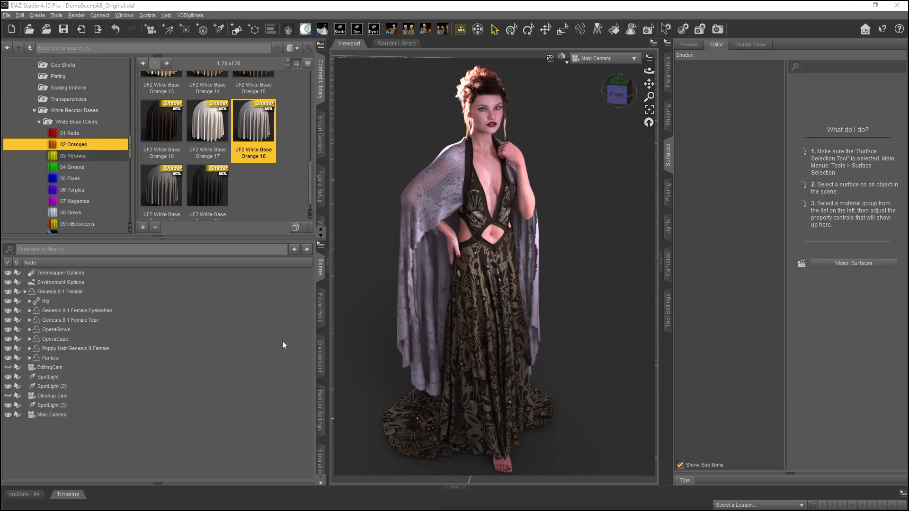
Step: Review the White Recolor Bases, White Base Colors, Pattern Masks 01 and 02, Transparencies and main shader presets of Unique Fabrics Merchant Resource 2
{"action": "left_click", "coordinate": [39, 121]}
{"action": "left_click", "coordinate": [68, 112]}
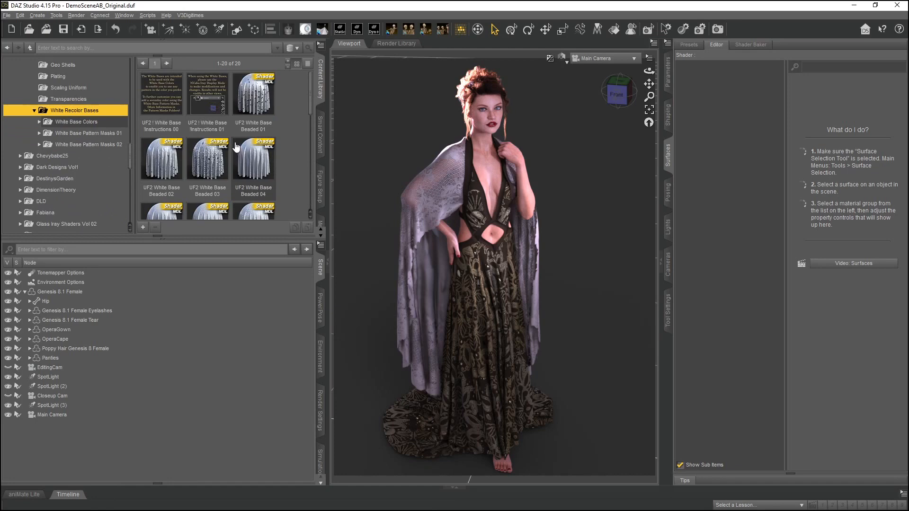
{"action": "left_click", "coordinate": [74, 123]}
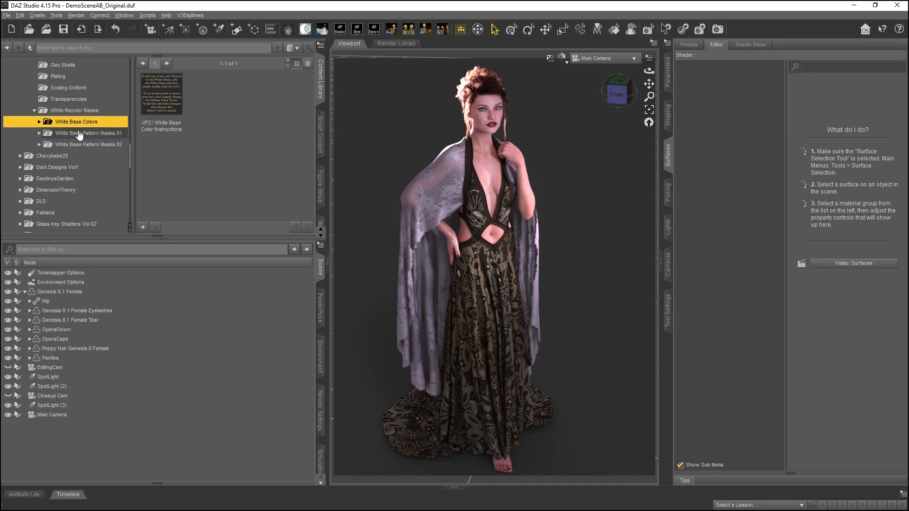
{"action": "left_click", "coordinate": [79, 134]}
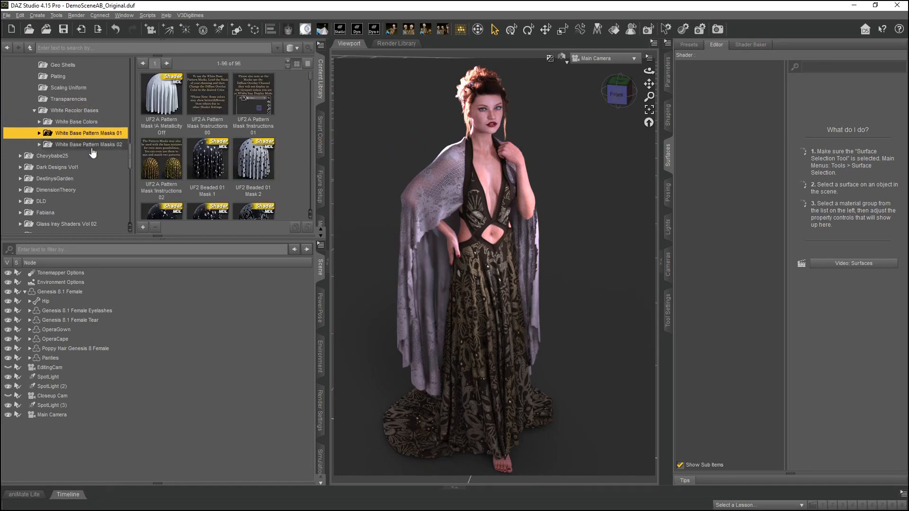
{"action": "left_click", "coordinate": [91, 145]}
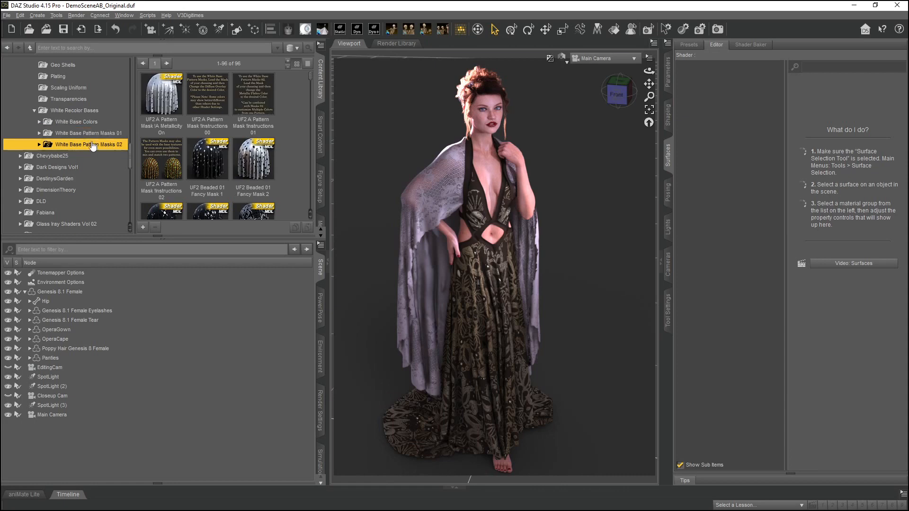
{"action": "left_click", "coordinate": [73, 100]}
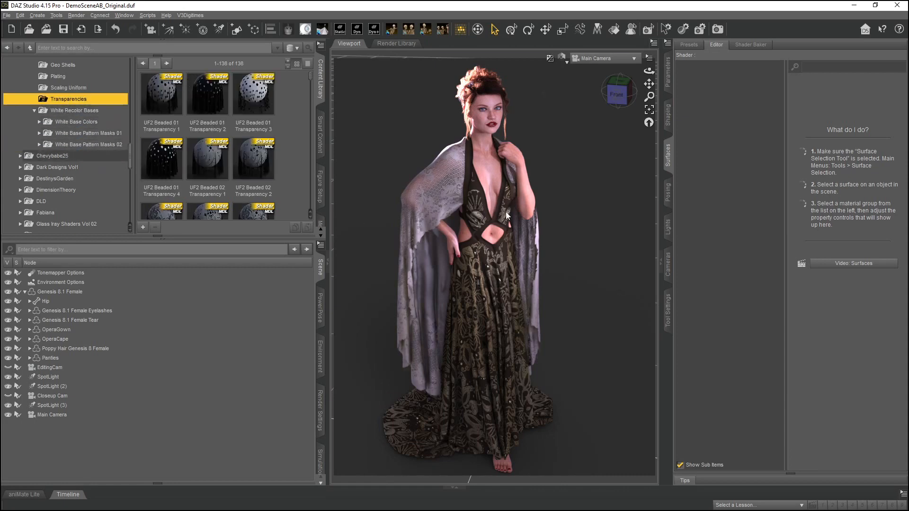
{"action": "scroll", "coordinate": [87, 147], "scroll_direction": "up", "scroll_amount": 3}
{"action": "left_click", "coordinate": [81, 141]}
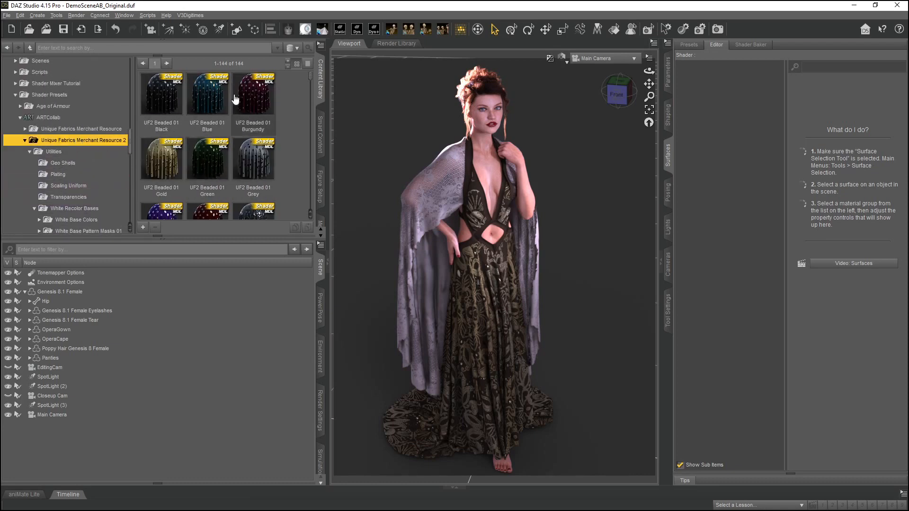
{"action": "scroll", "coordinate": [91, 182], "scroll_direction": "down", "scroll_amount": 3}
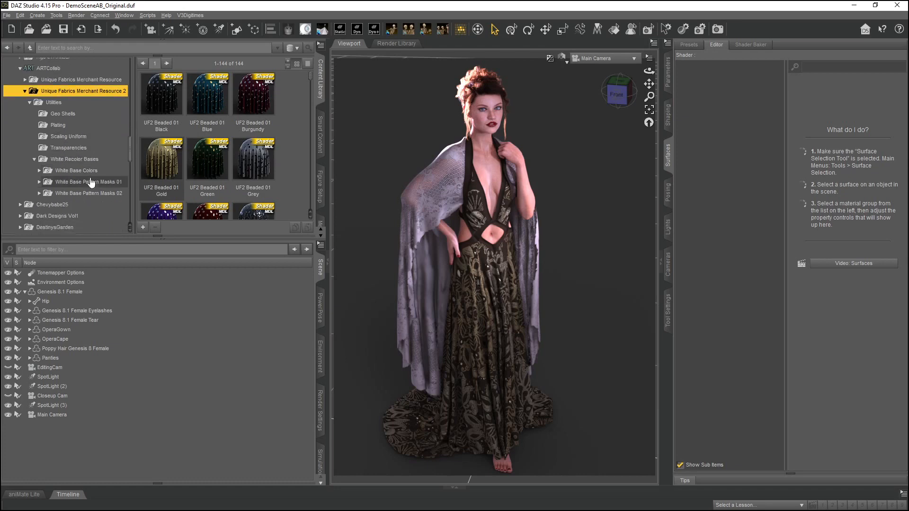
{"action": "scroll", "coordinate": [69, 126], "scroll_direction": "down", "scroll_amount": 1}
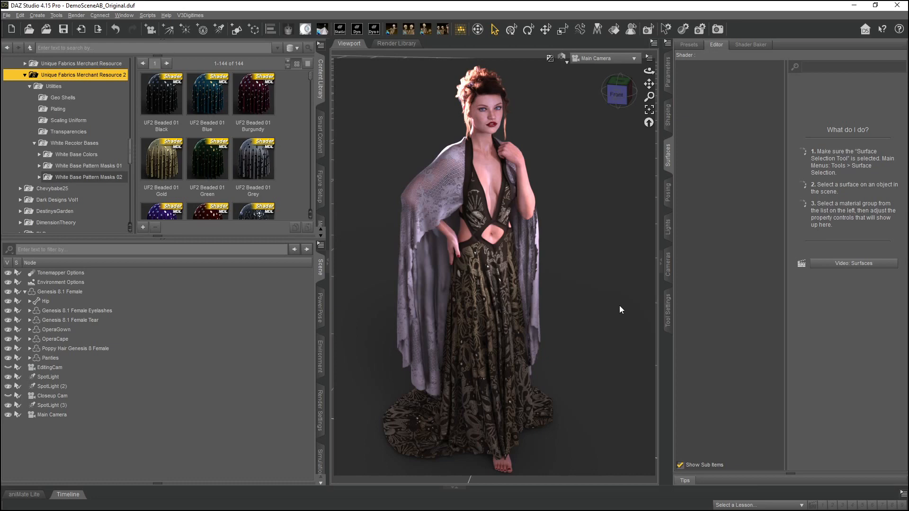
Step: Use the Surface Selection tool to inspect the tiling and offset settings of the gown's top panels and skirt, and deselect everything
{"action": "left_click", "coordinate": [614, 29]}
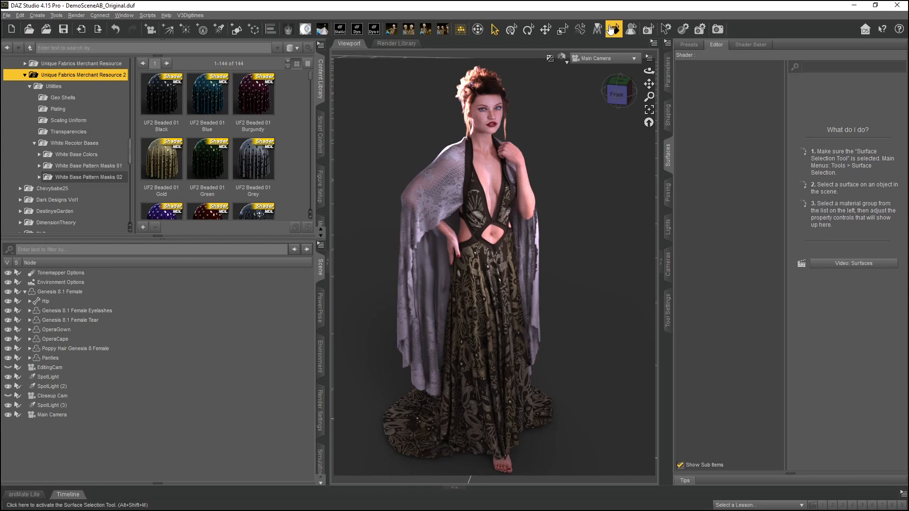
{"action": "left_click", "coordinate": [481, 213]}
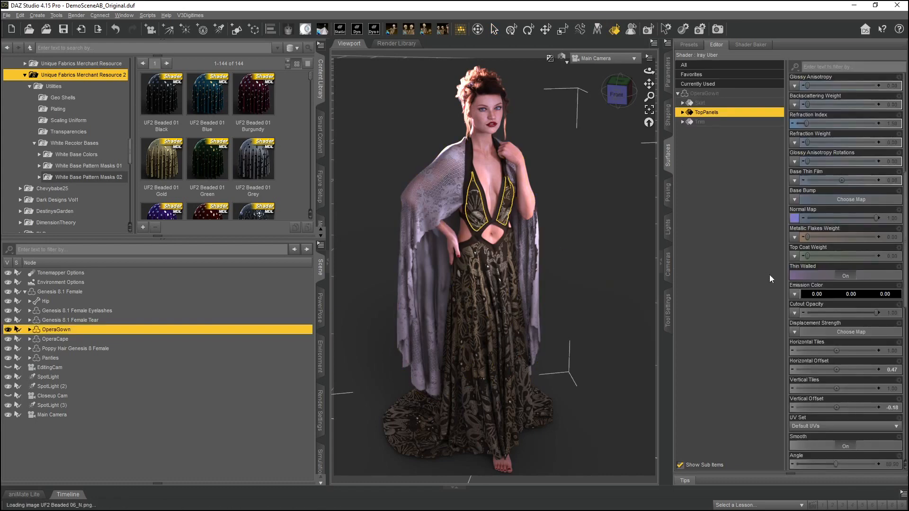
{"action": "scroll", "coordinate": [846, 341], "scroll_direction": "down", "scroll_amount": 3}
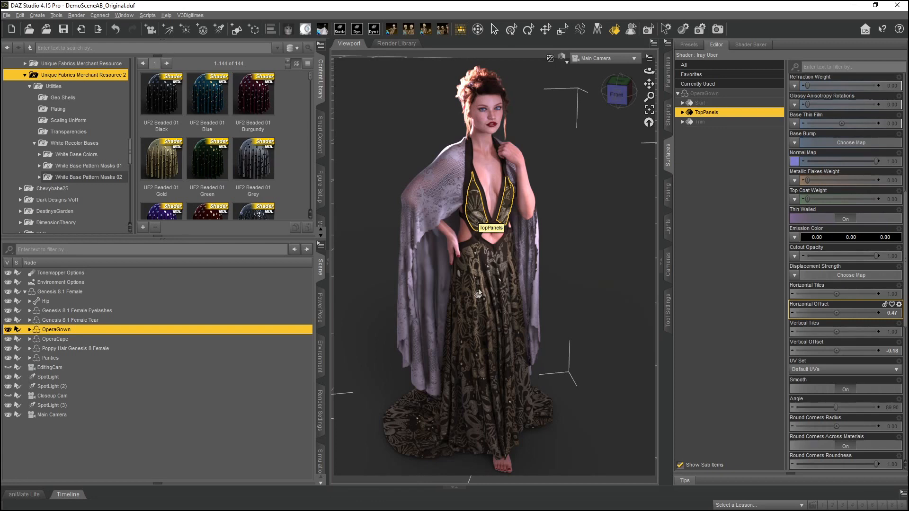
{"action": "left_click", "coordinate": [483, 317]}
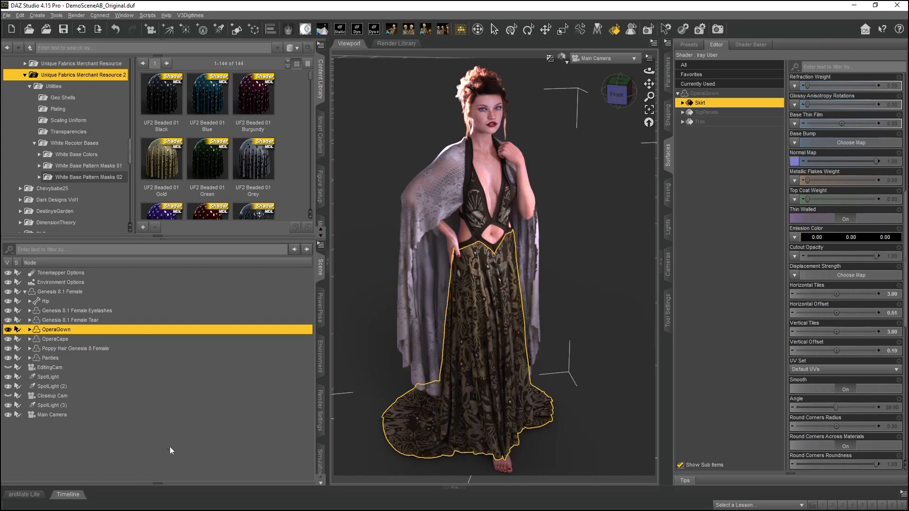
{"action": "left_click", "coordinate": [83, 454]}
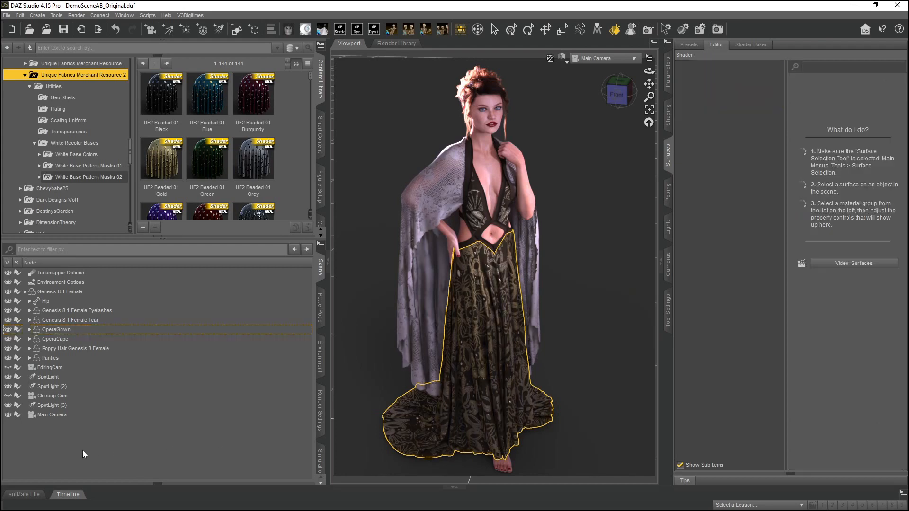